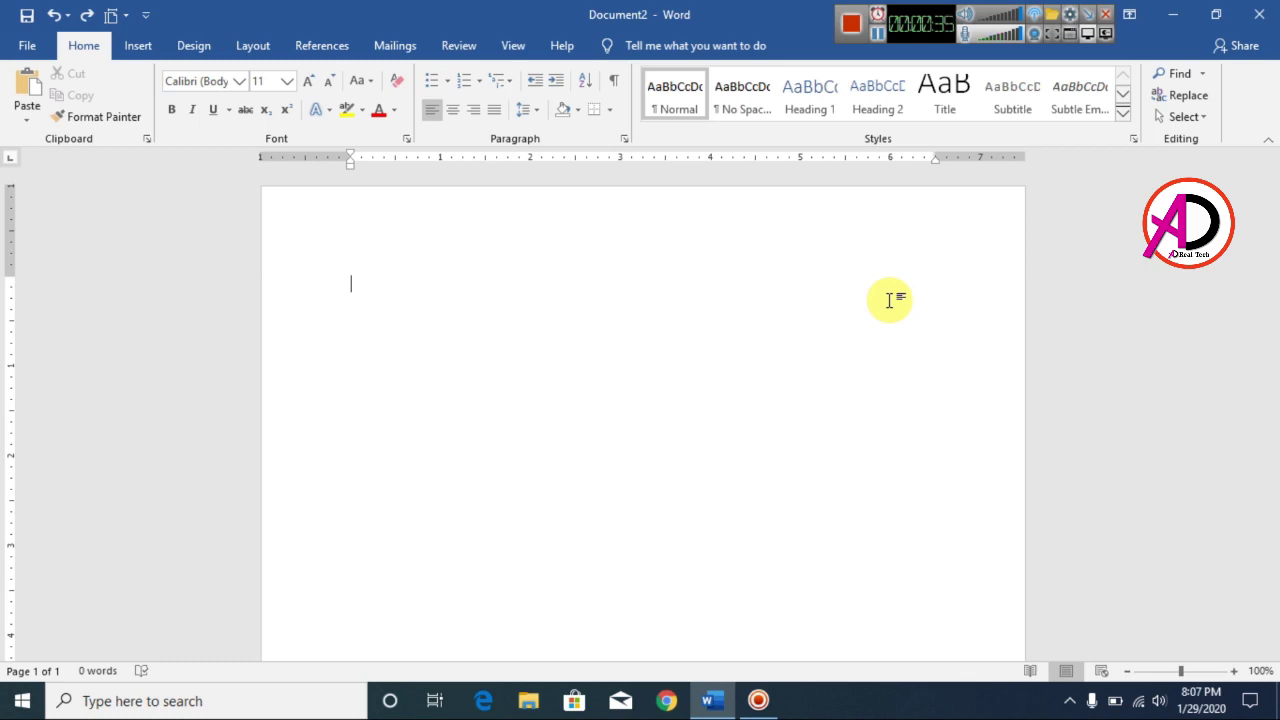
- Apply Narrow 0.5-inch margins to the page
{"action": "left_click", "coordinate": [257, 46]}
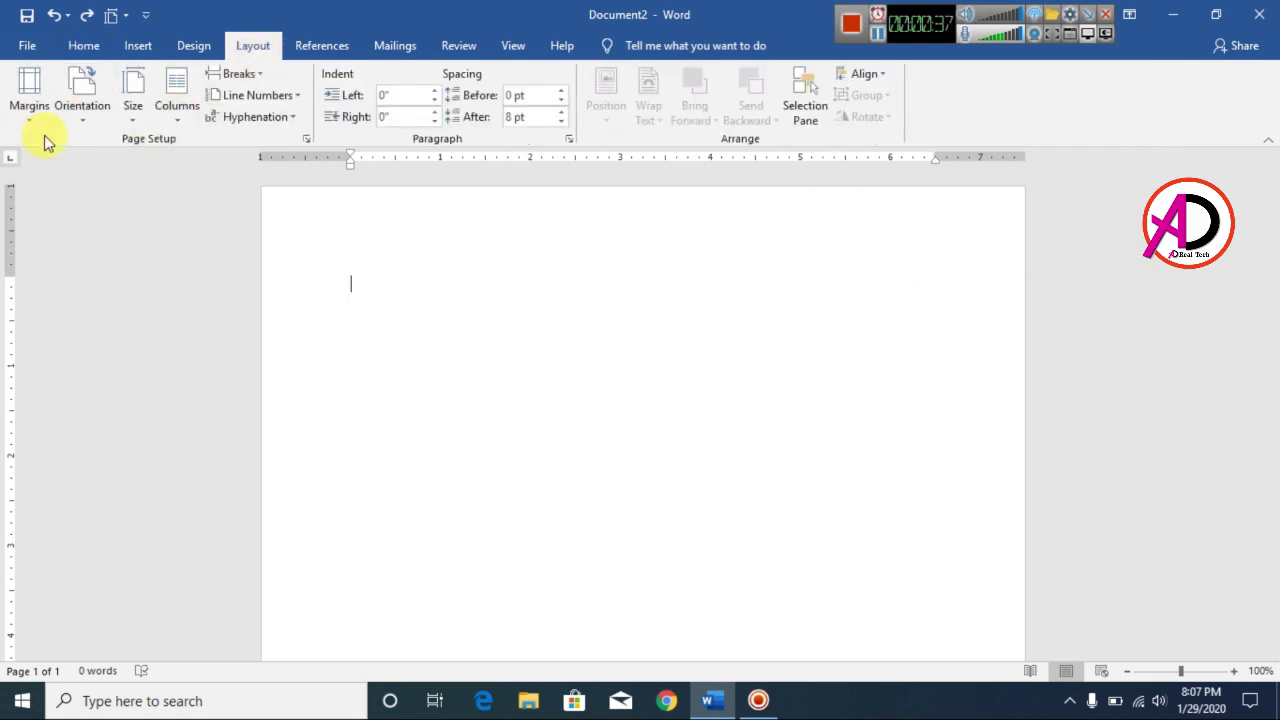
{"action": "left_click", "coordinate": [28, 90]}
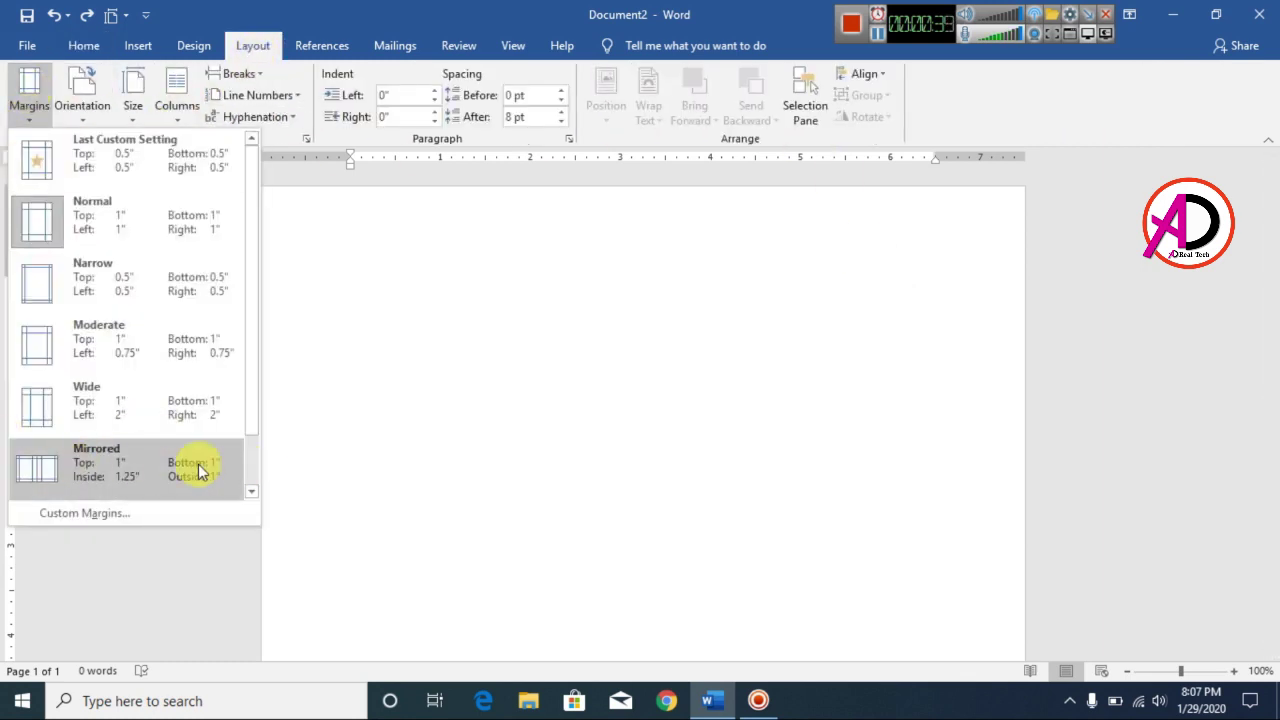
{"action": "left_click", "coordinate": [94, 291]}
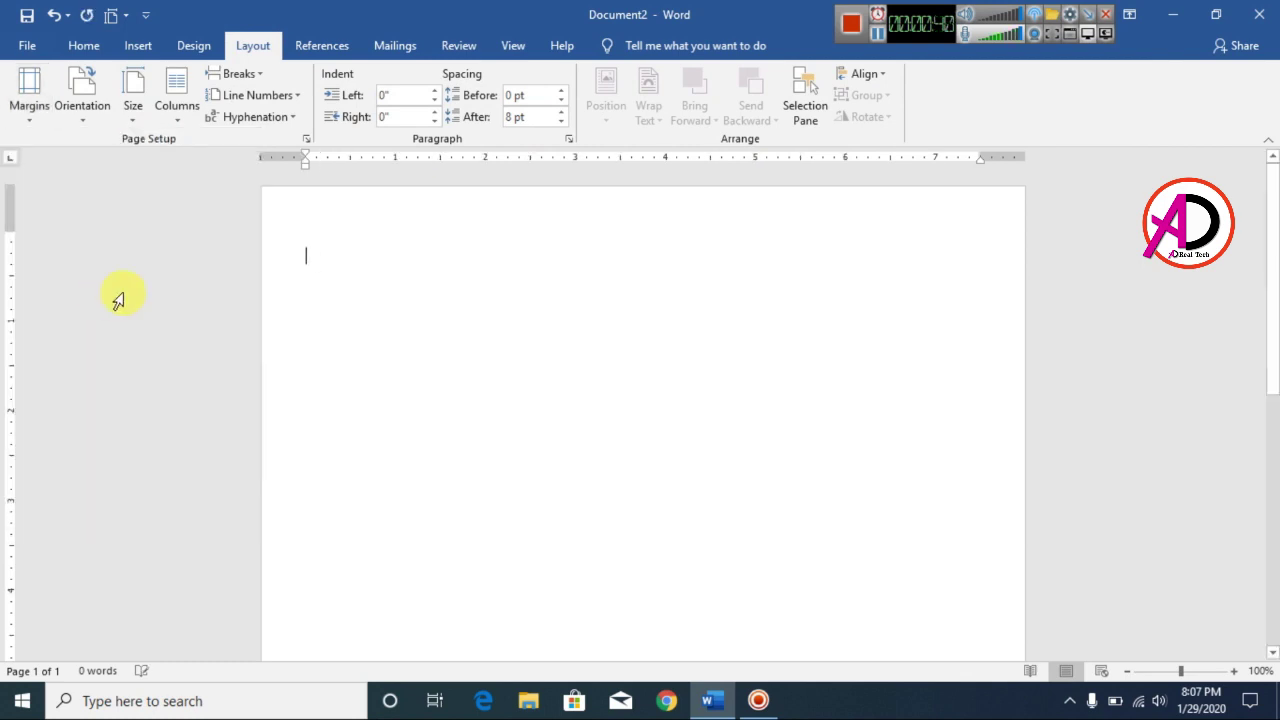
- Set a custom paper size of 5.5 inches wide by 7 inches high
{"action": "left_click", "coordinate": [137, 102]}
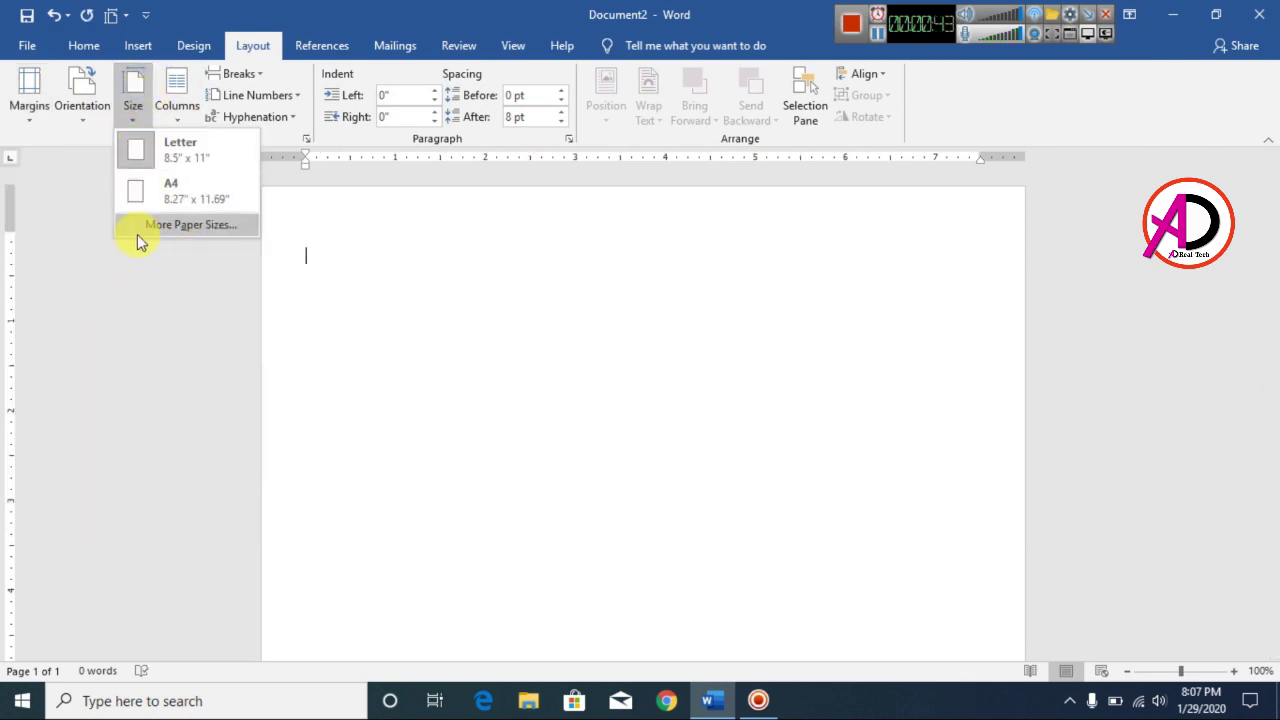
{"action": "left_click", "coordinate": [191, 225]}
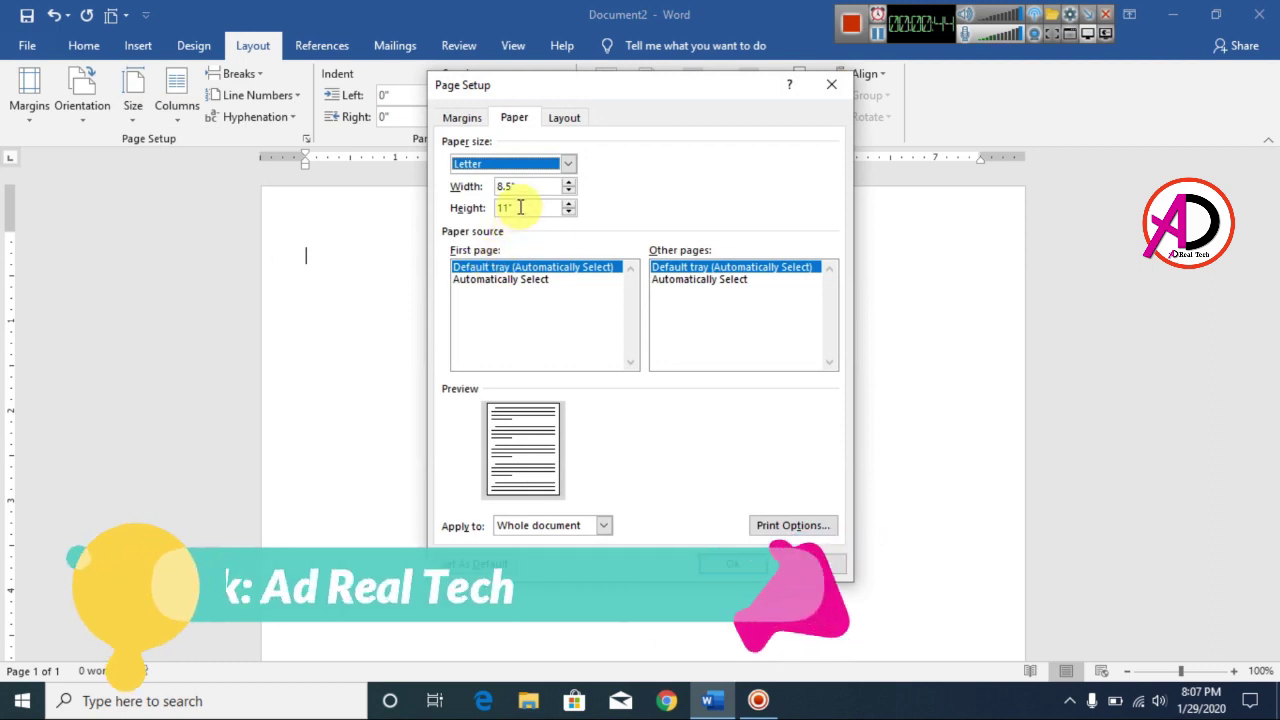
{"action": "double_click", "coordinate": [503, 188]}
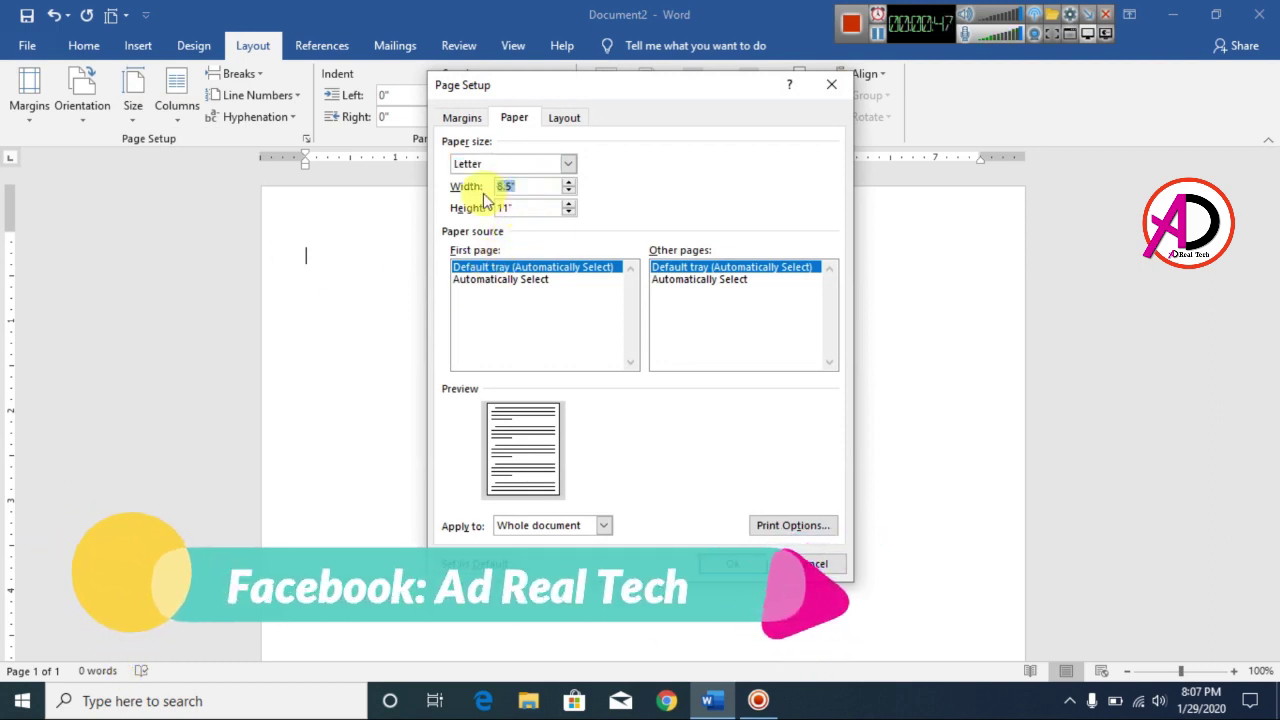
{"action": "type", "text": "5.5"}
{"action": "key", "text": "Tab"}
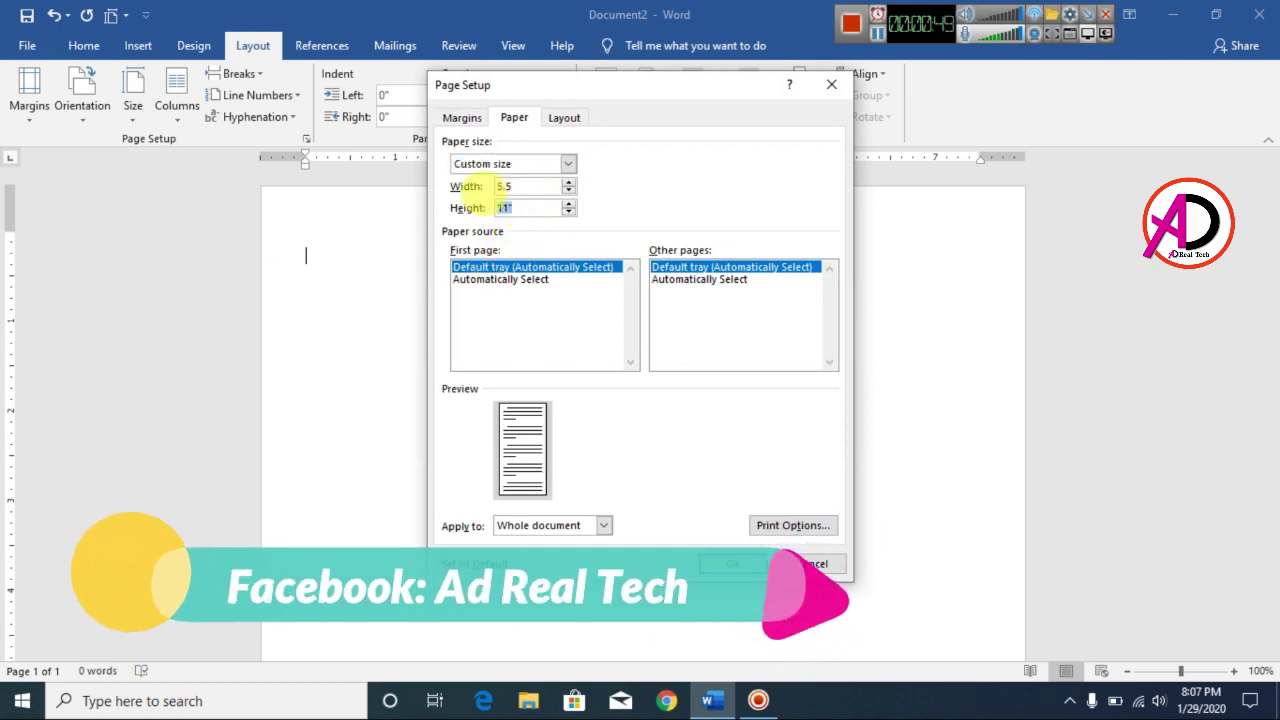
{"action": "type", "text": "7"}
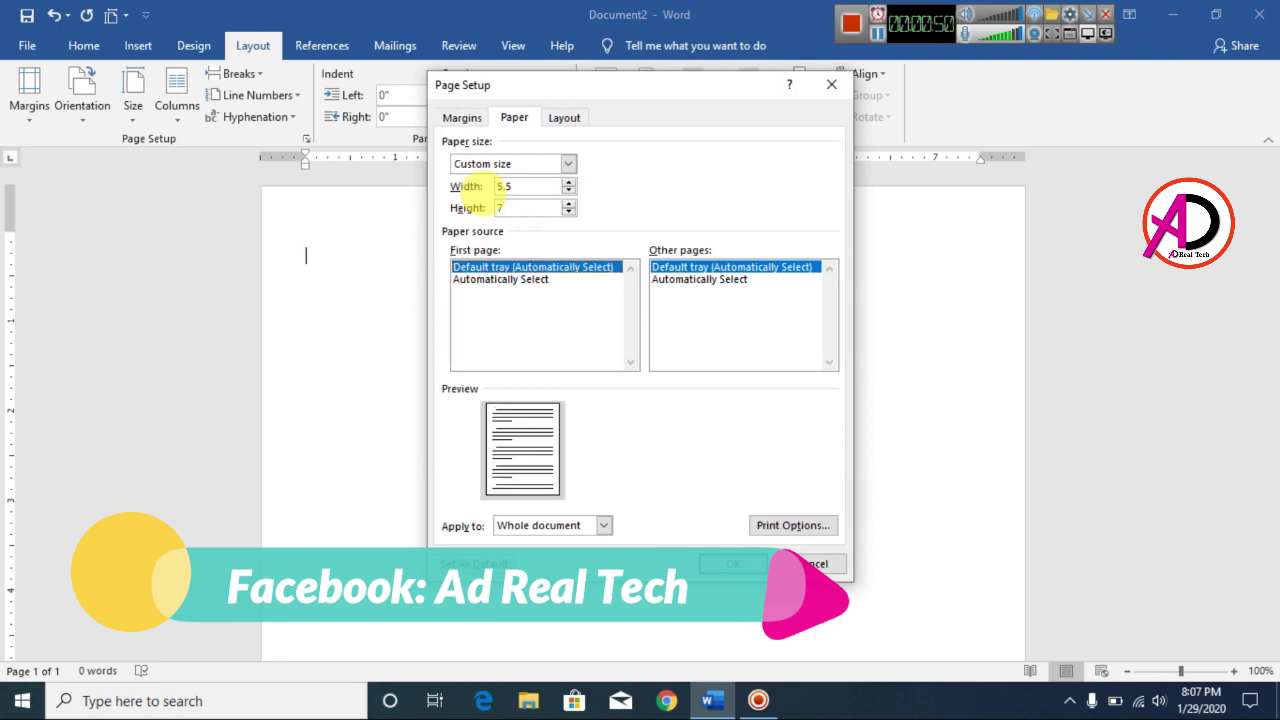
{"action": "left_click", "coordinate": [532, 207]}
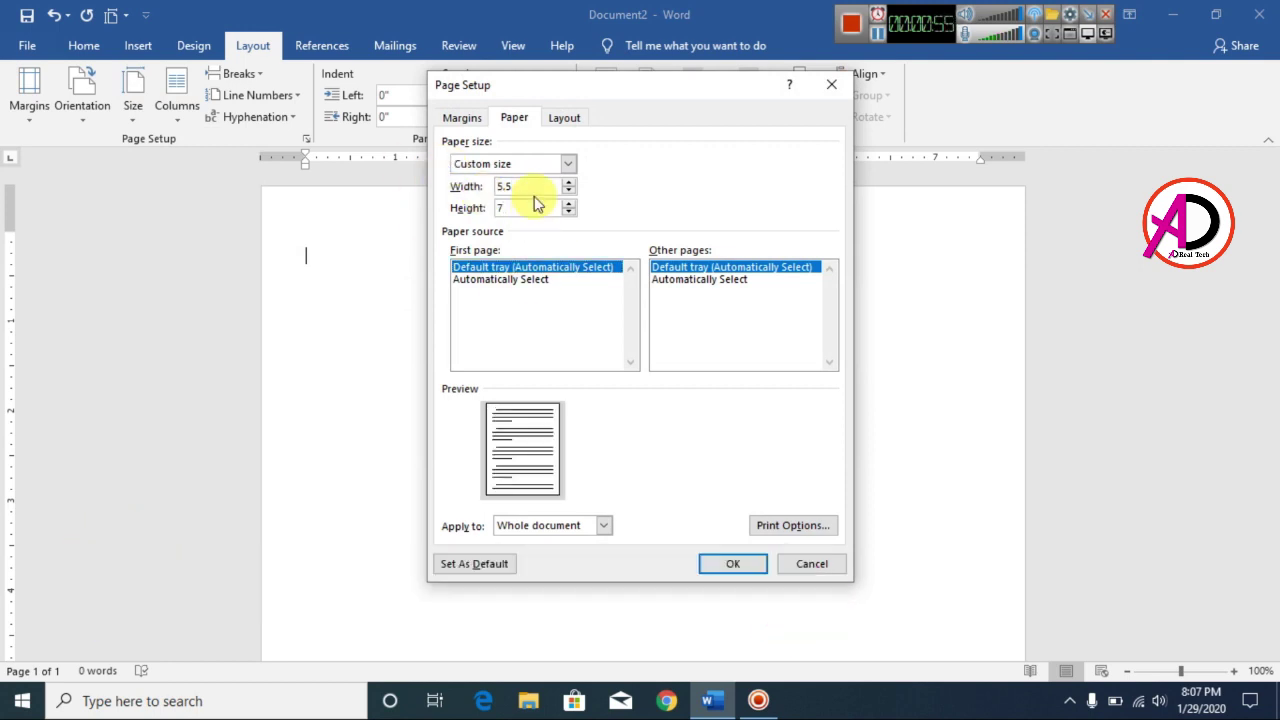
{"action": "left_click", "coordinate": [732, 564]}
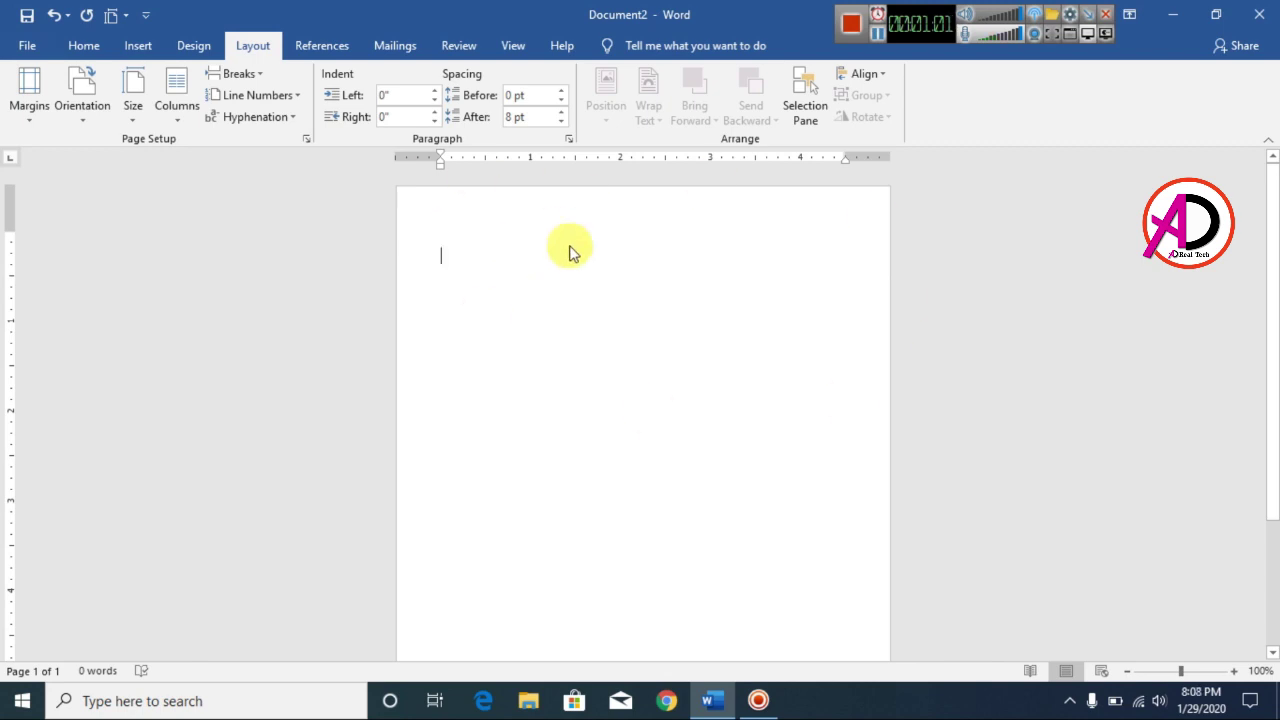
- Draw a wide rectangle near the top of the page
{"action": "left_click", "coordinate": [140, 50]}
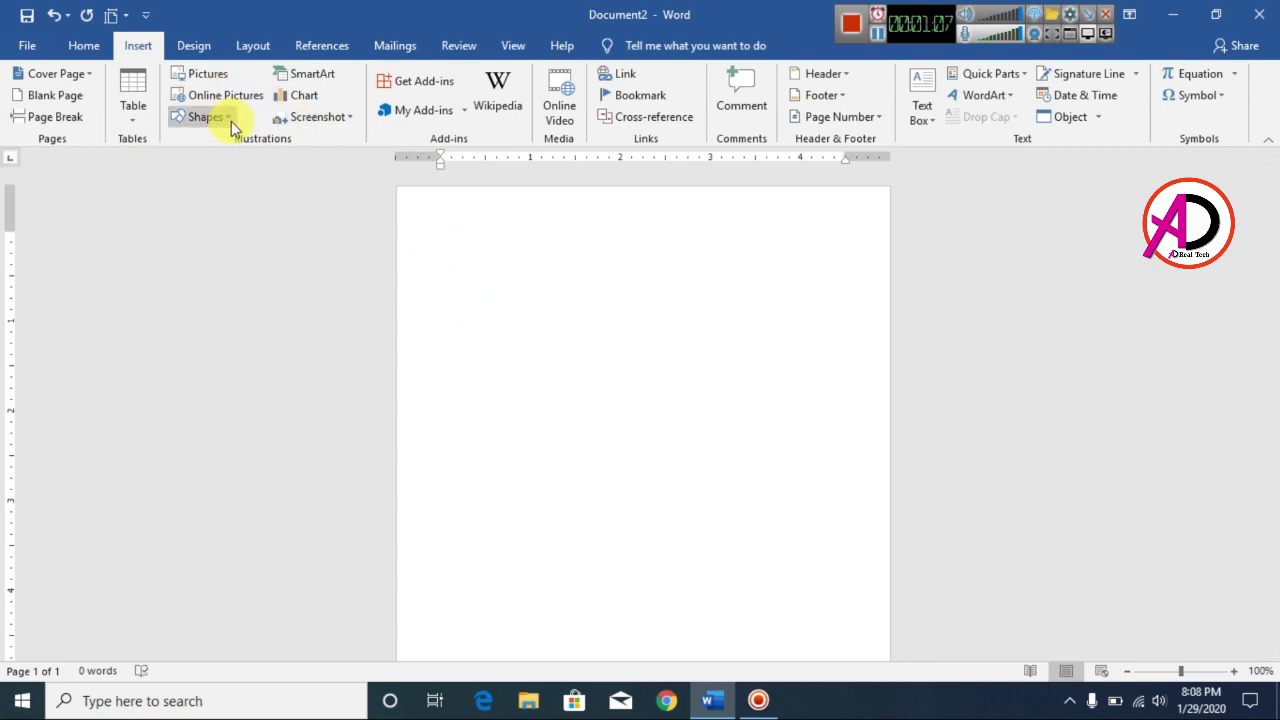
{"action": "left_click", "coordinate": [211, 117]}
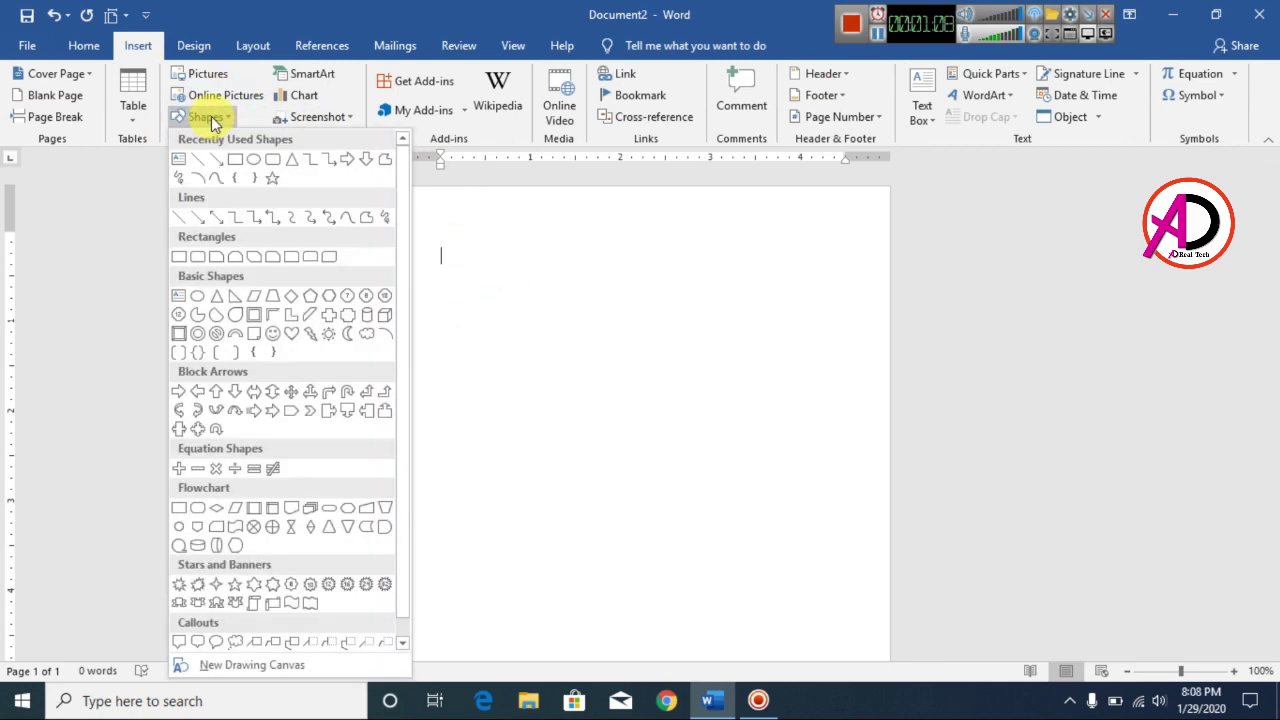
{"action": "left_click", "coordinate": [237, 162]}
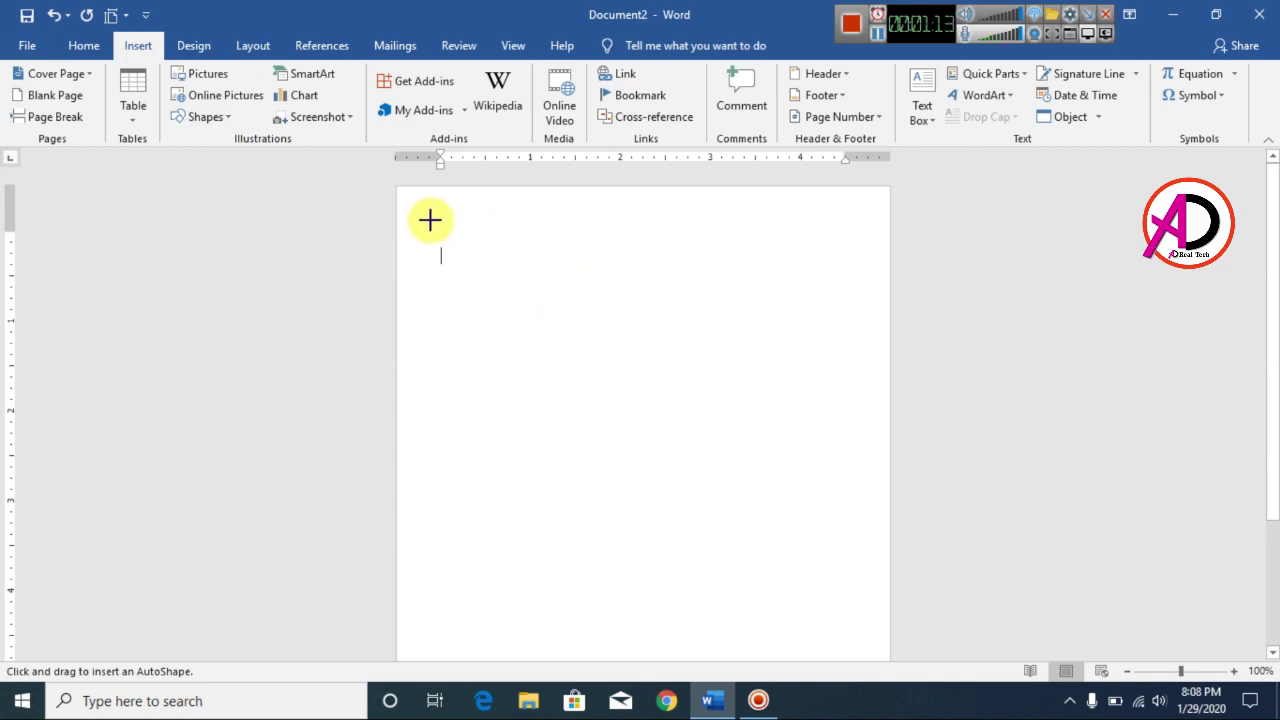
{"action": "mouse_move", "coordinate": [415, 211]}
{"action": "left_mouse_down"}
{"action": "mouse_move", "coordinate": [746, 243]}
{"action": "mouse_move", "coordinate": [889, 236]}
{"action": "left_mouse_up"}
- Stretch the rectangle to full page width, thin it, and nudge it to the top edge
{"action": "left_click_drag", "start_coordinate": [416, 237], "coordinate": [396, 233]}
{"action": "left_click_drag", "start_coordinate": [517, 234], "coordinate": [521, 210]}
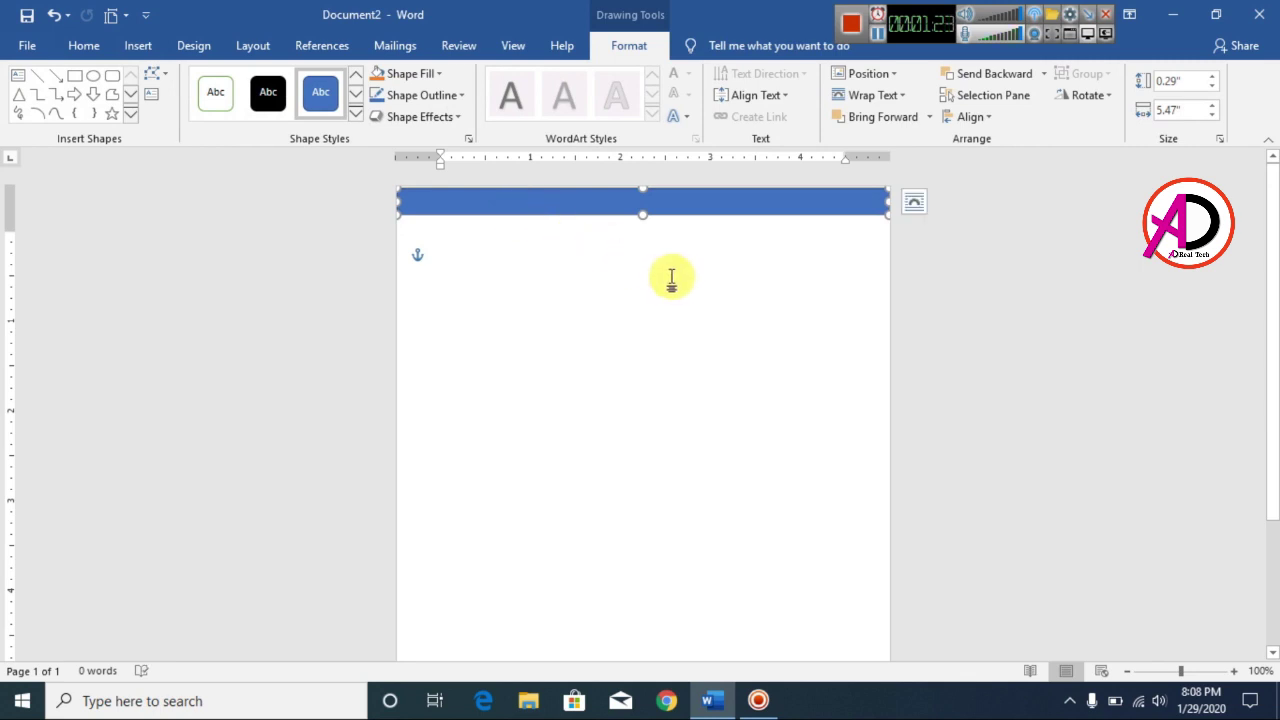
{"action": "key", "text": "Up"}
{"action": "key", "text": "Up"}
{"action": "key", "text": "Up"}
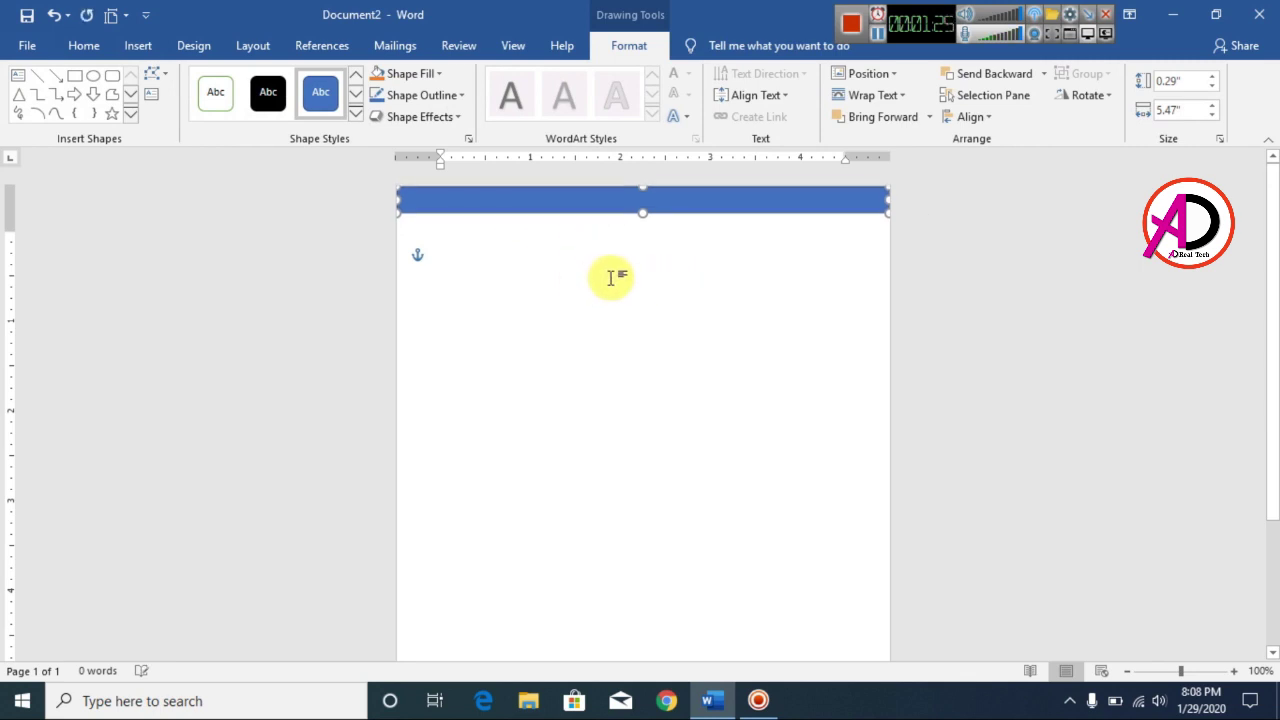
{"action": "key", "text": "Up"}
{"action": "key", "text": "Up"}
{"action": "key", "text": "Up"}
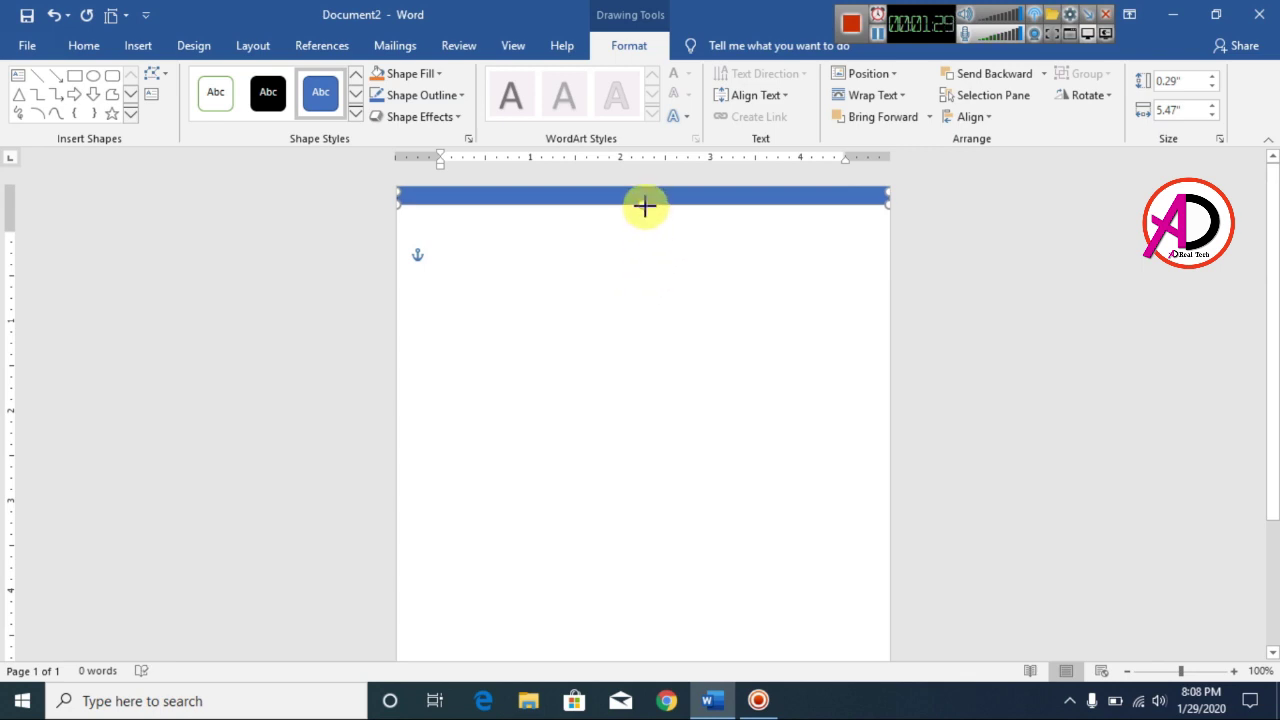
{"action": "left_click_drag", "start_coordinate": [643, 201], "coordinate": [646, 197]}
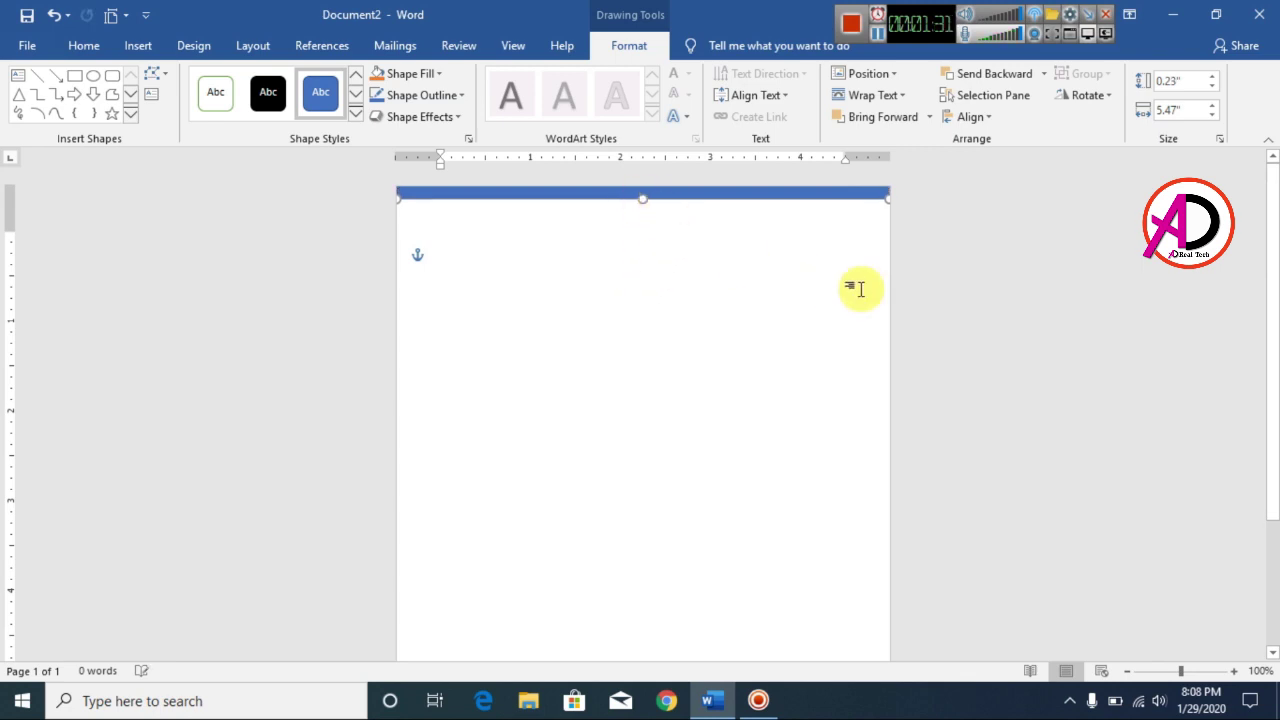
{"action": "left_click", "coordinate": [617, 297]}
{"action": "scroll", "coordinate": [706, 349], "scroll_direction": "down", "scroll_amount": 5}
{"action": "scroll", "coordinate": [750, 409], "scroll_direction": "up", "scroll_amount": 5}
{"action": "left_click", "coordinate": [643, 194]}
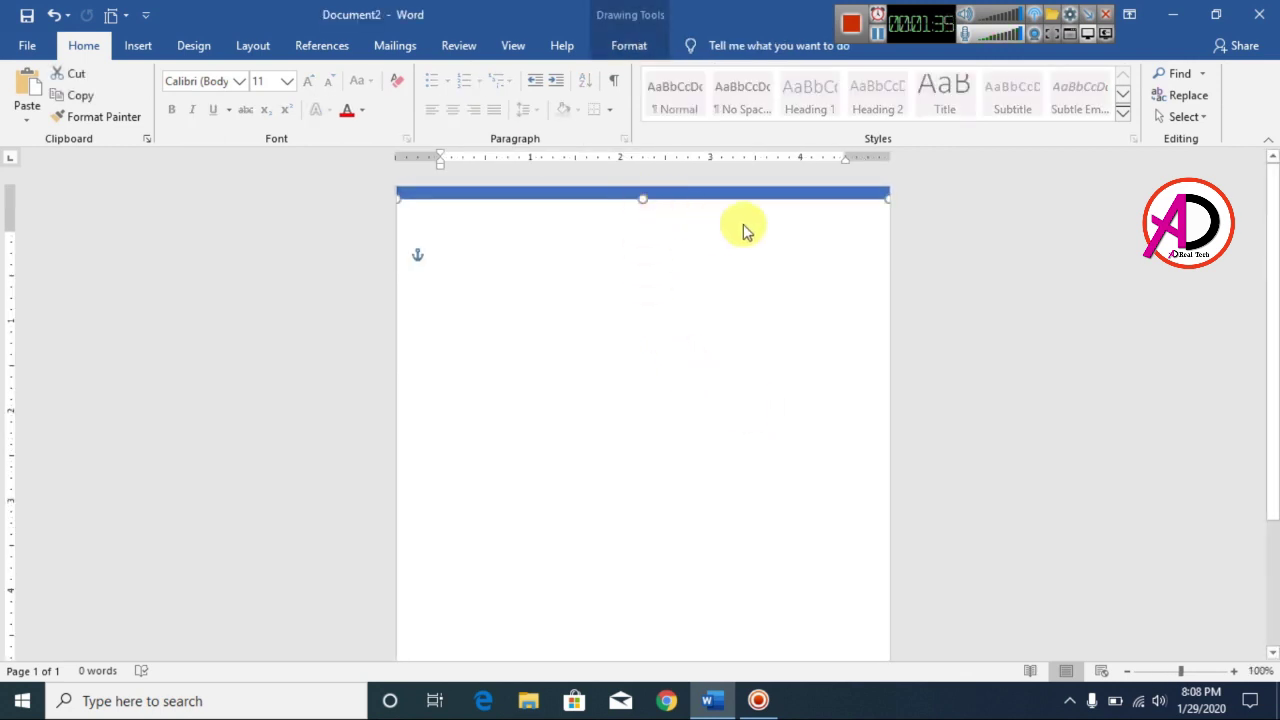
- Fill the top bar orange and give it No Outline
{"action": "left_click", "coordinate": [643, 48]}
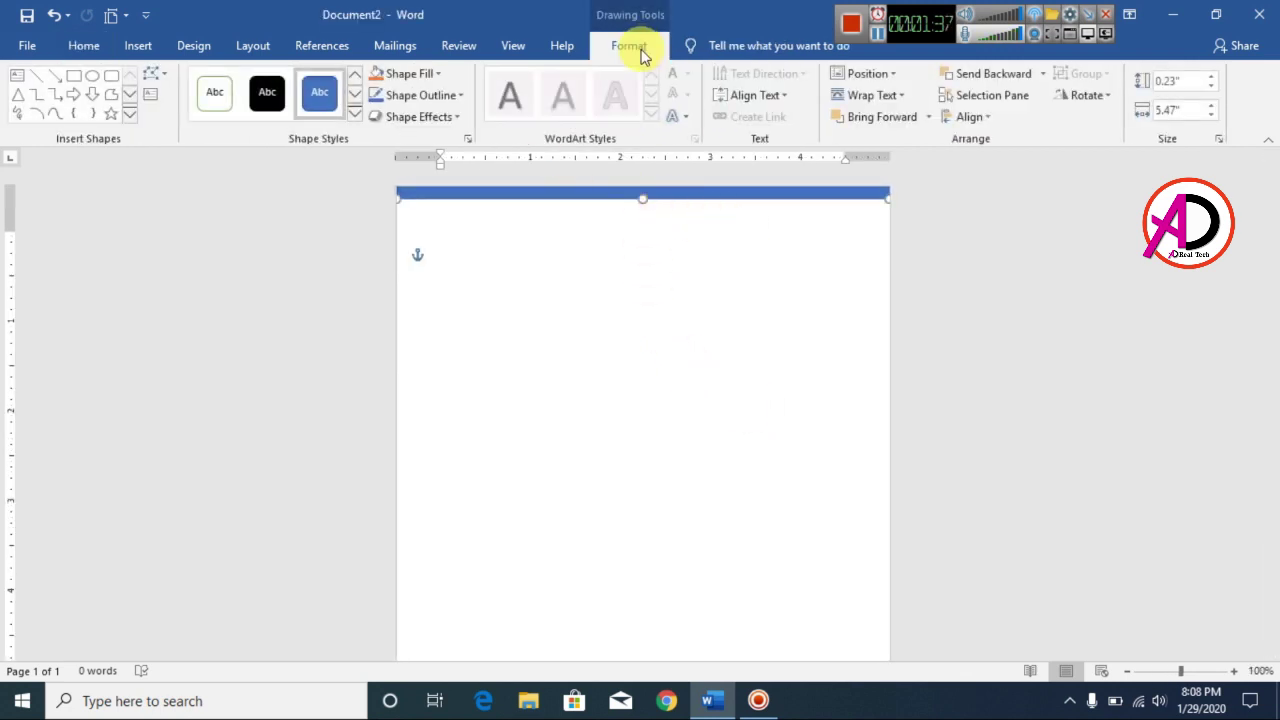
{"action": "left_click", "coordinate": [424, 76]}
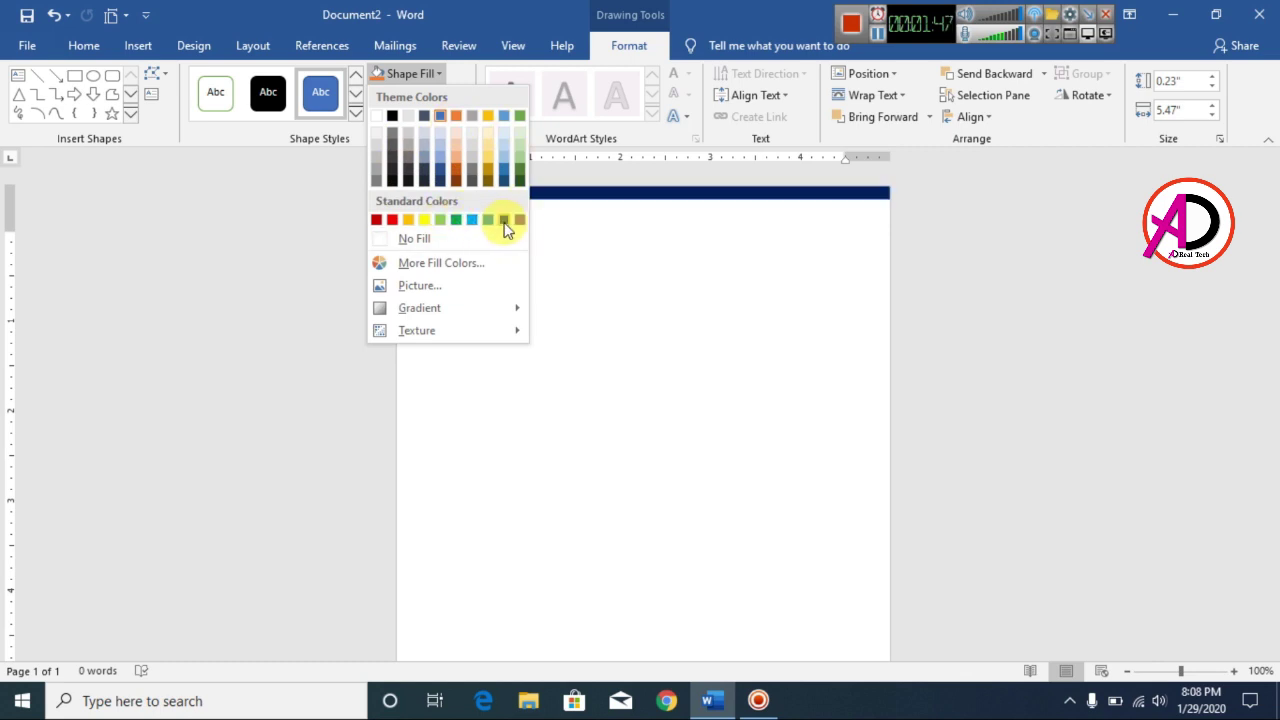
{"action": "left_click", "coordinate": [409, 224]}
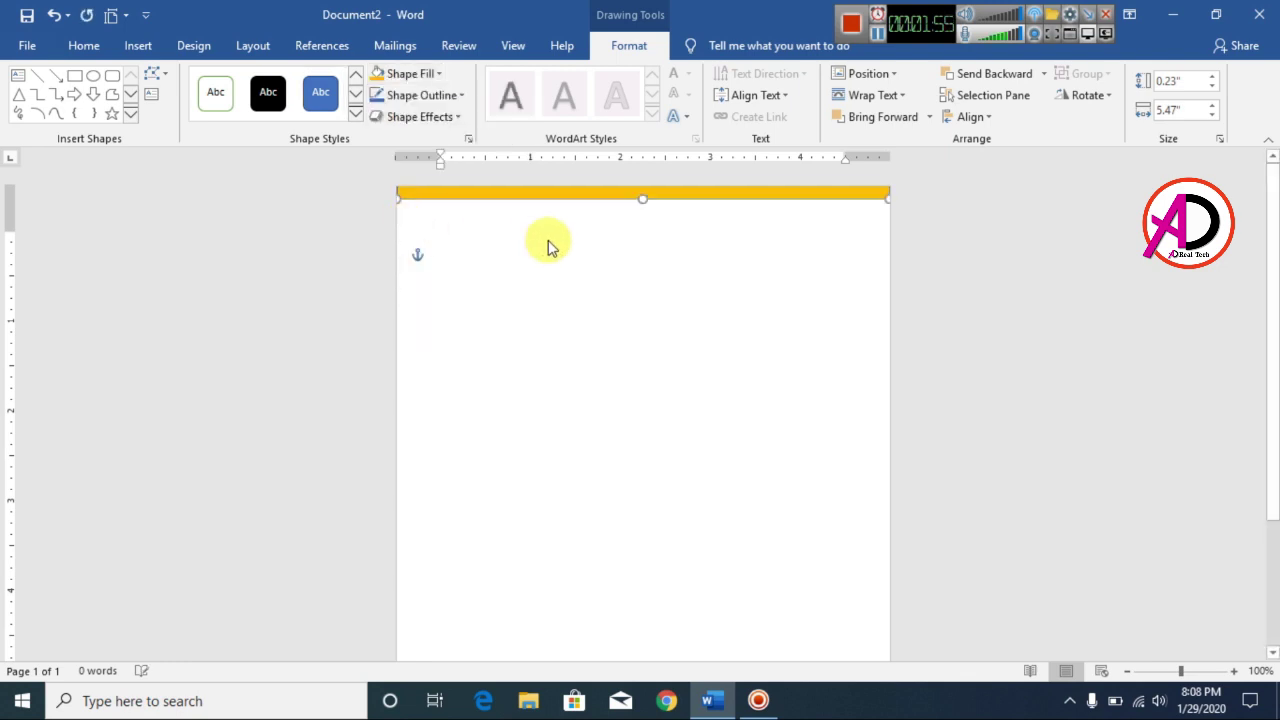
{"action": "left_click", "coordinate": [418, 97]}
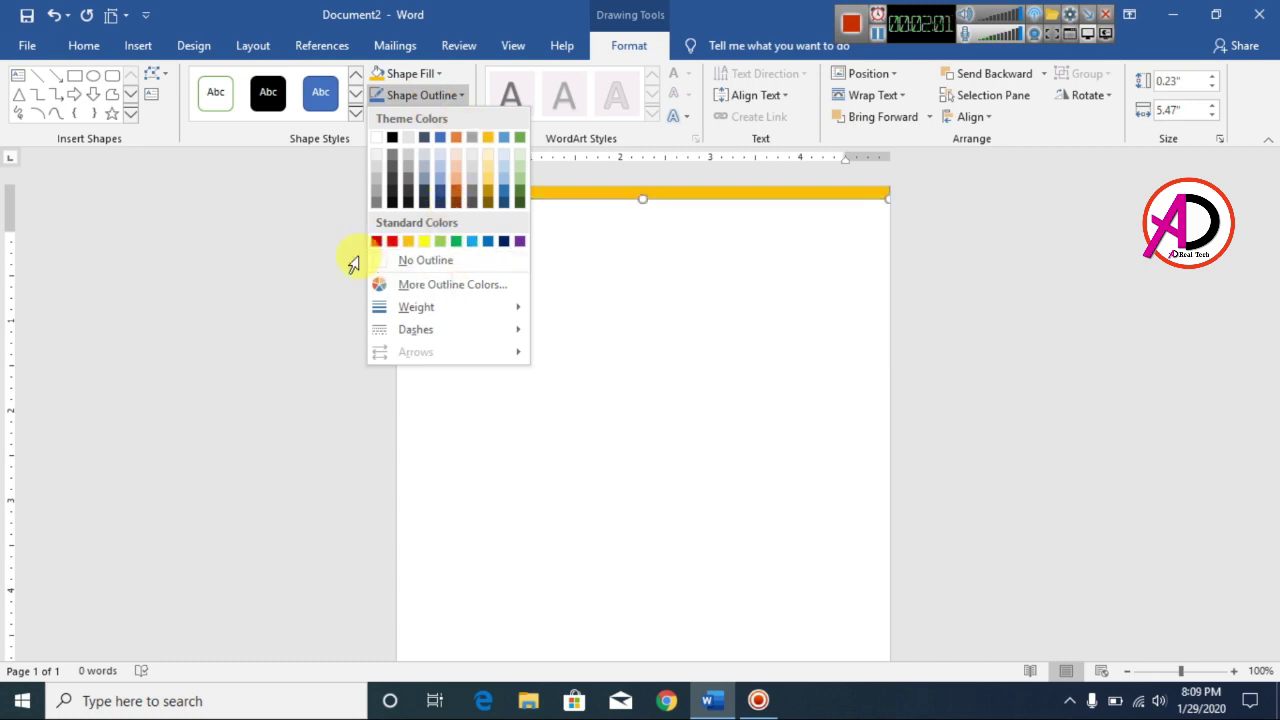
{"action": "left_click", "coordinate": [459, 264]}
{"action": "left_click", "coordinate": [715, 296]}
{"action": "scroll", "coordinate": [700, 370], "scroll_direction": "down", "scroll_amount": 5, "text": "ctrl"}
{"action": "scroll", "coordinate": [706, 206], "scroll_direction": "up", "scroll_amount": 5, "text": "ctrl"}
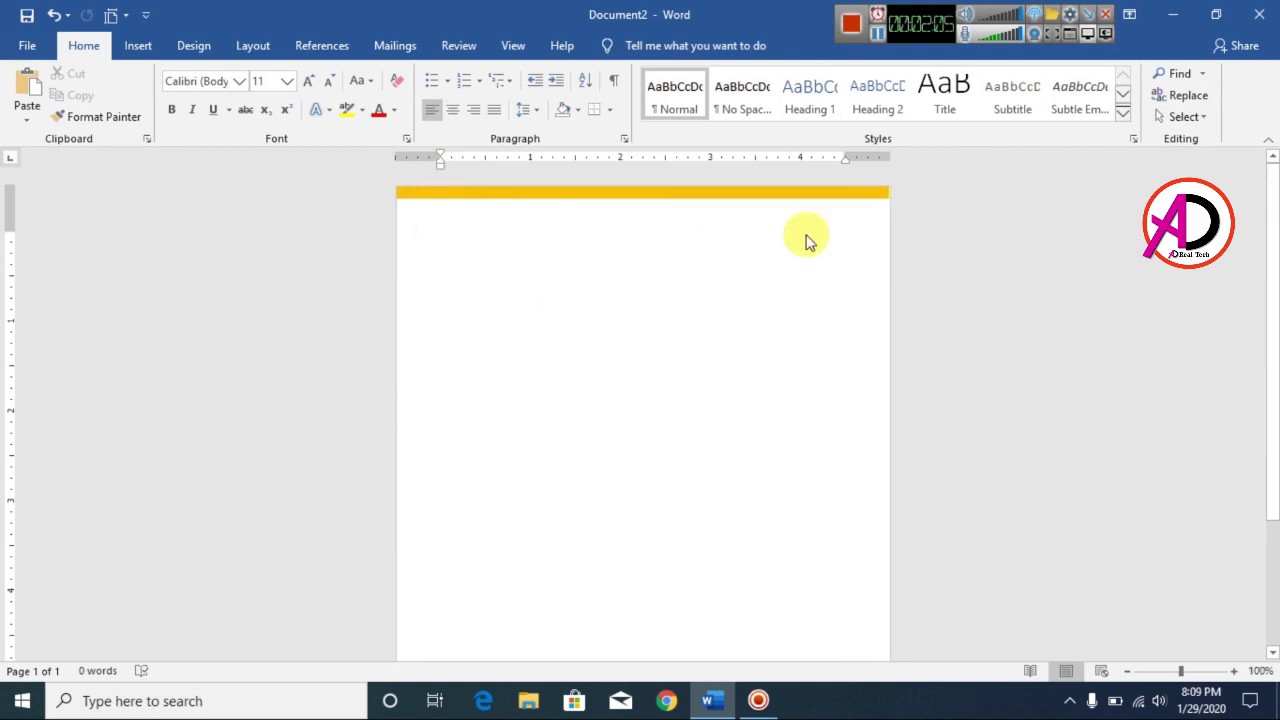
- Draw a second rectangle spanning the full width of the page's bottom edge
{"action": "scroll", "coordinate": [762, 357], "scroll_direction": "down", "scroll_amount": 5, "text": "ctrl"}
{"action": "scroll", "coordinate": [762, 357], "scroll_direction": "up", "scroll_amount": 3}
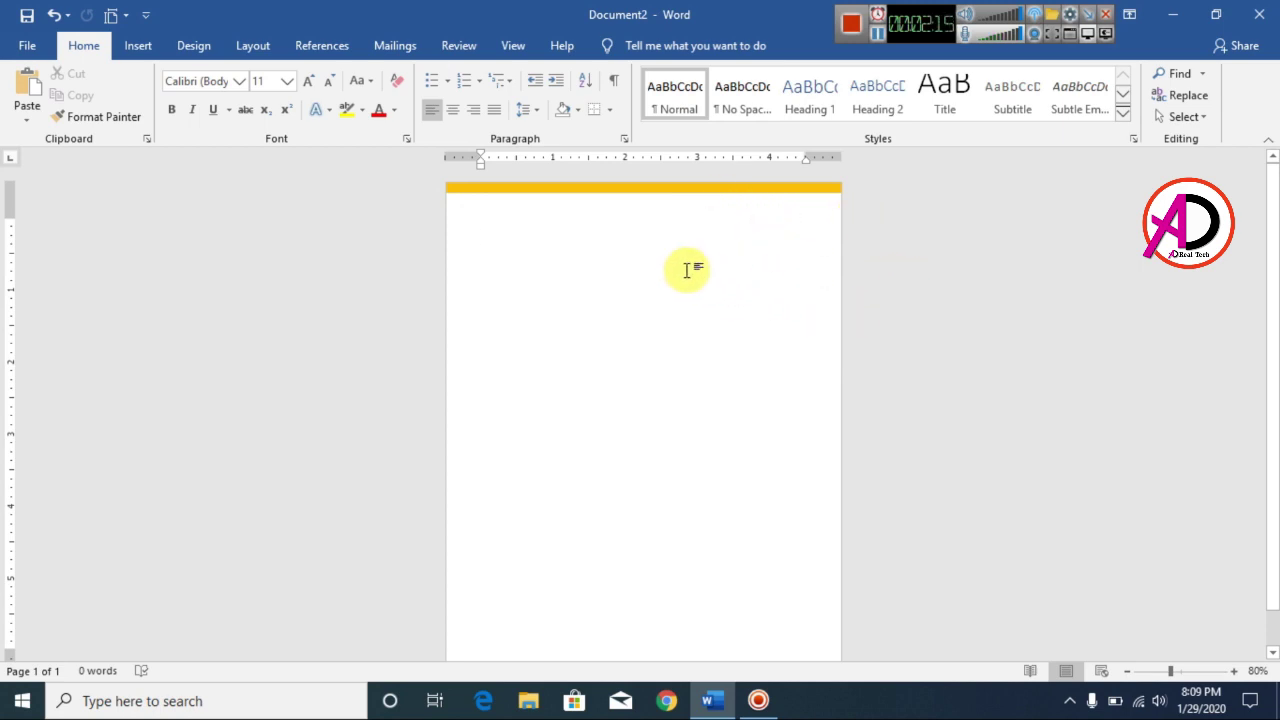
{"action": "scroll", "coordinate": [714, 320], "scroll_direction": "up", "scroll_amount": 1}
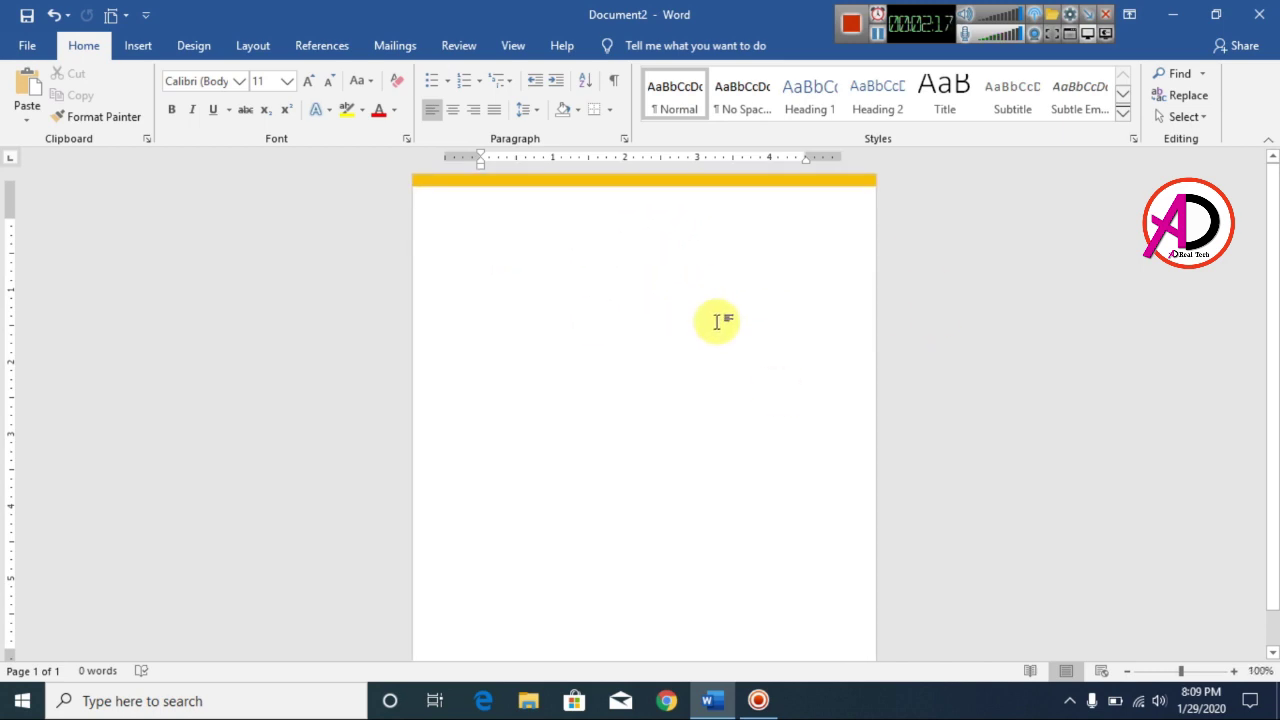
{"action": "scroll", "coordinate": [700, 363], "scroll_direction": "down", "scroll_amount": 2}
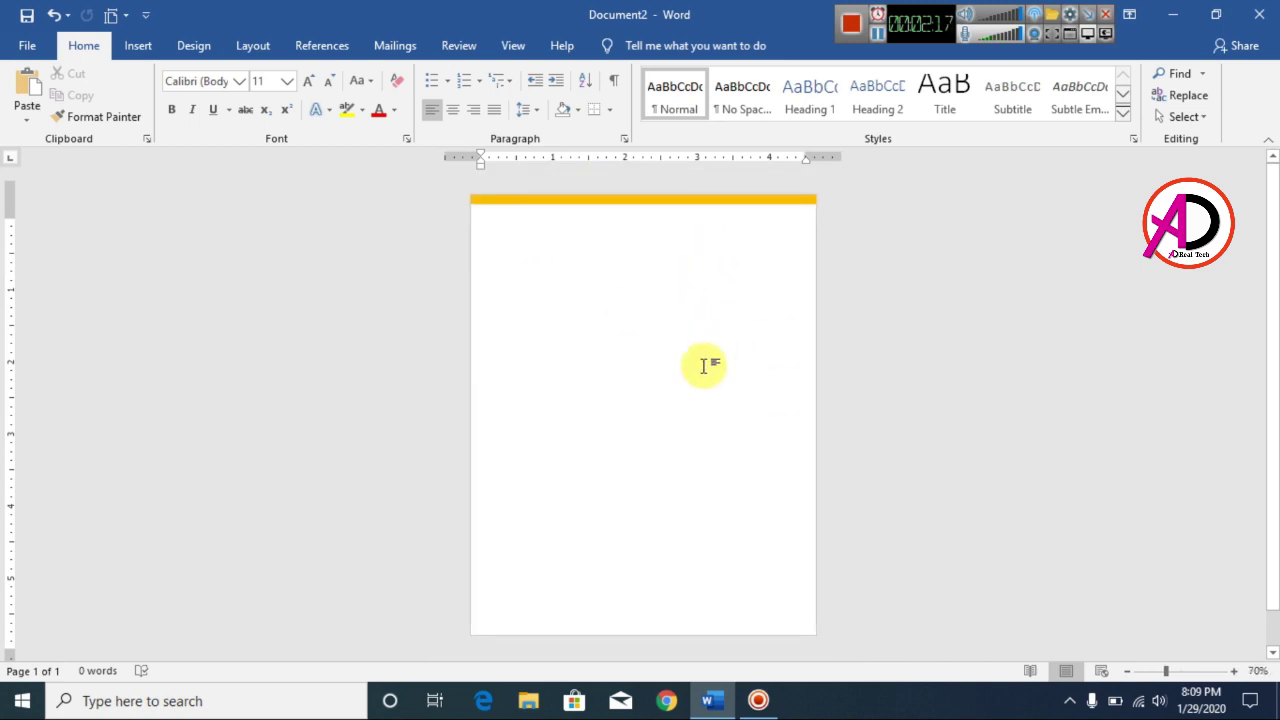
{"action": "left_click", "coordinate": [142, 46]}
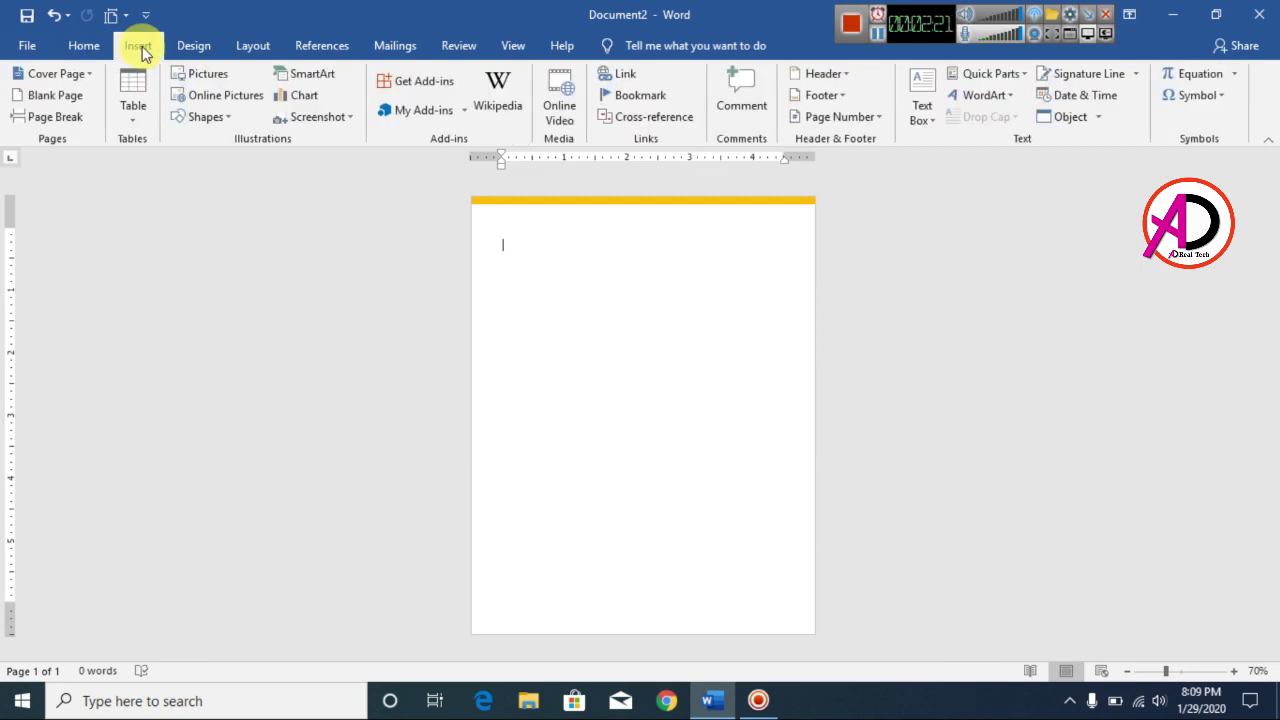
{"action": "left_click", "coordinate": [208, 119]}
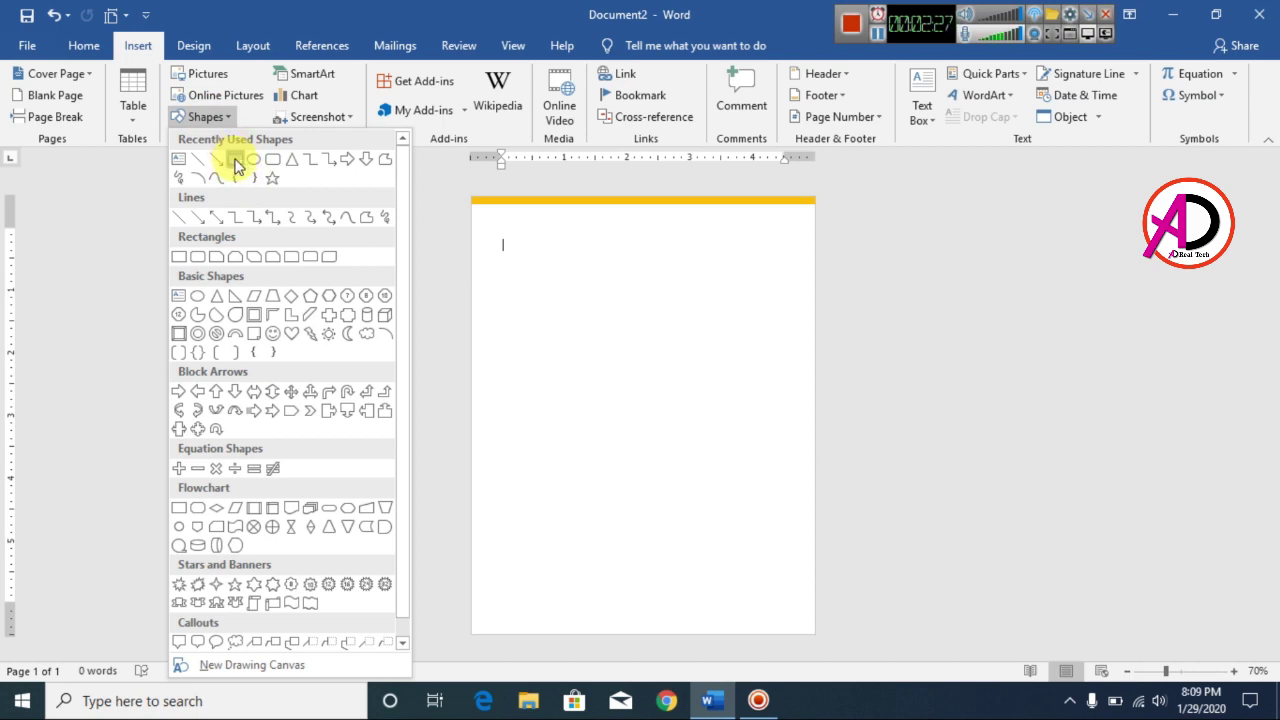
{"action": "left_click", "coordinate": [236, 162]}
{"action": "scroll", "coordinate": [589, 531], "scroll_direction": "up", "scroll_amount": 6, "text": "ctrl"}
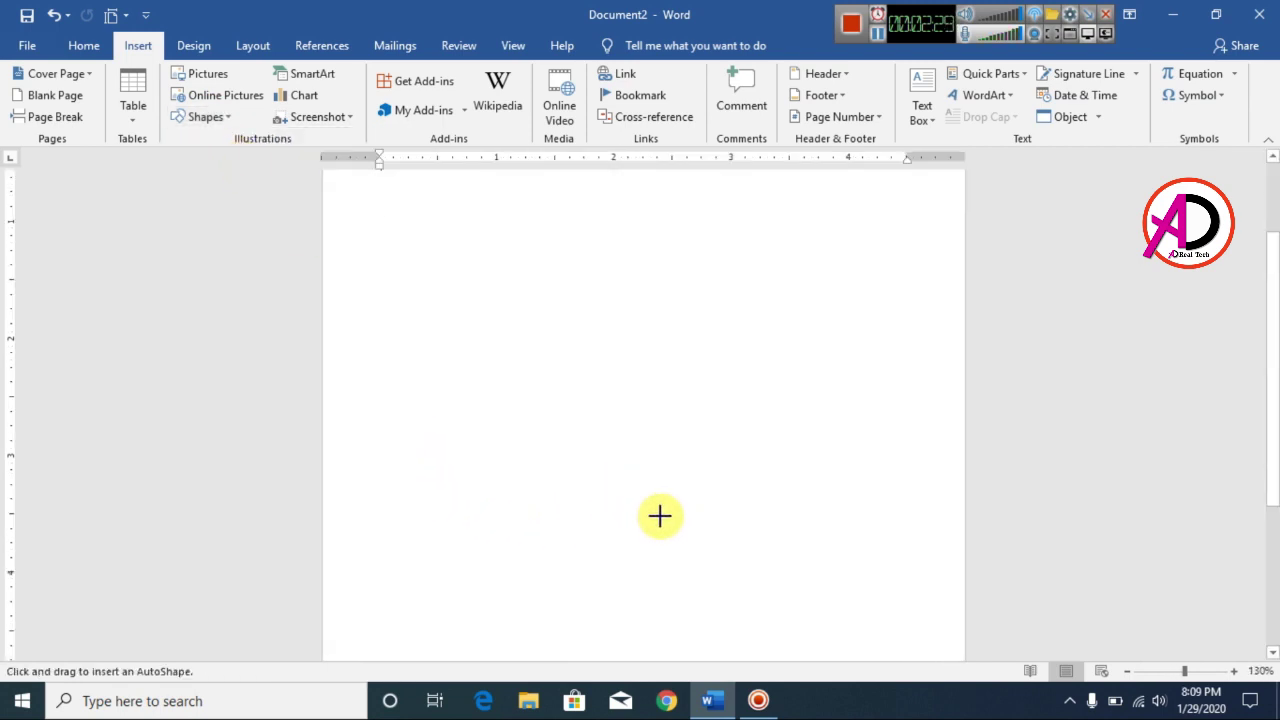
{"action": "scroll", "coordinate": [560, 534], "scroll_direction": "up", "scroll_amount": 2, "text": "ctrl"}
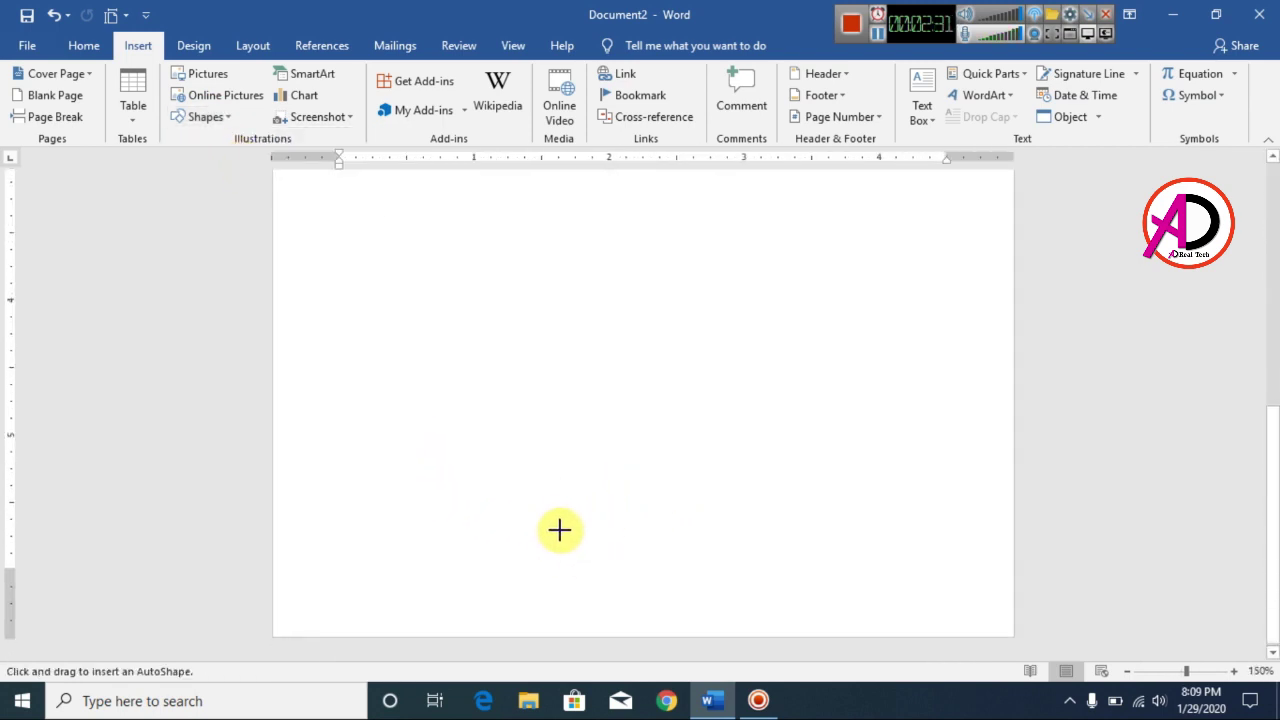
{"action": "mouse_move", "coordinate": [273, 523]}
{"action": "left_mouse_down"}
{"action": "mouse_move", "coordinate": [755, 625]}
{"action": "mouse_move", "coordinate": [963, 646]}
{"action": "mouse_move", "coordinate": [1012, 635]}
{"action": "left_mouse_up"}
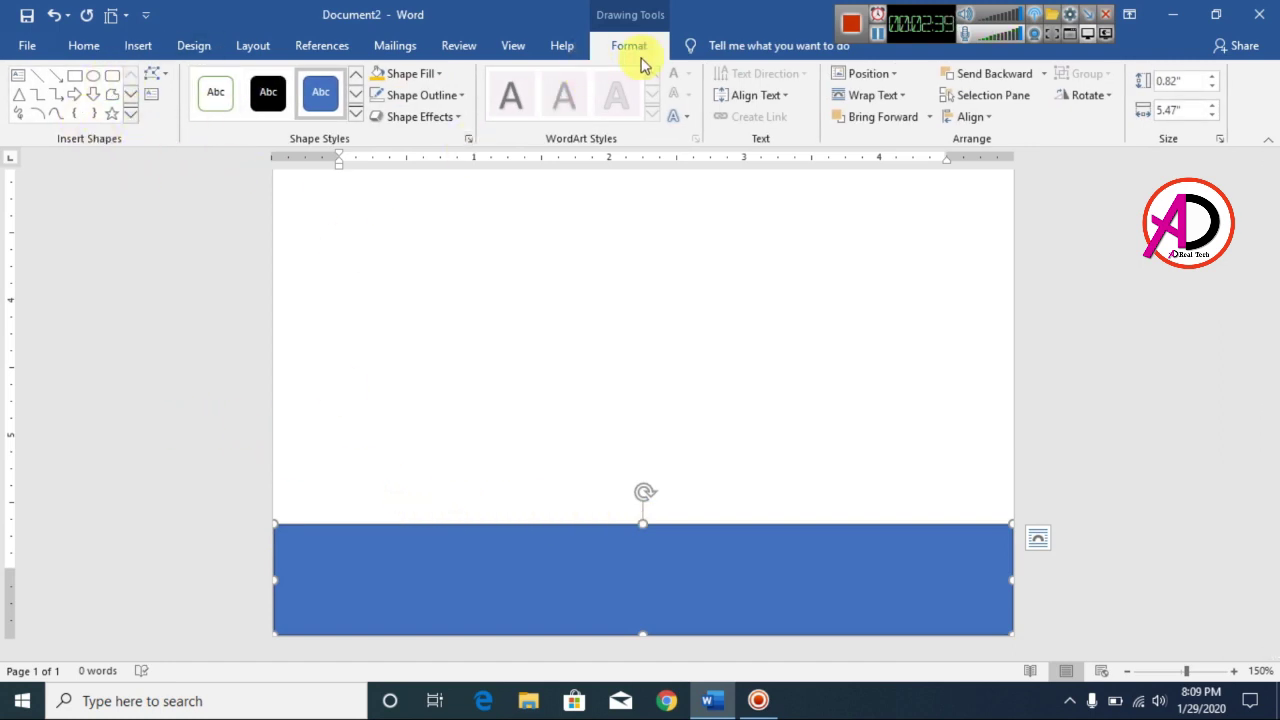
- Edit the footer rectangle's points, curving its top edge into a wave
{"action": "left_click", "coordinate": [160, 83]}
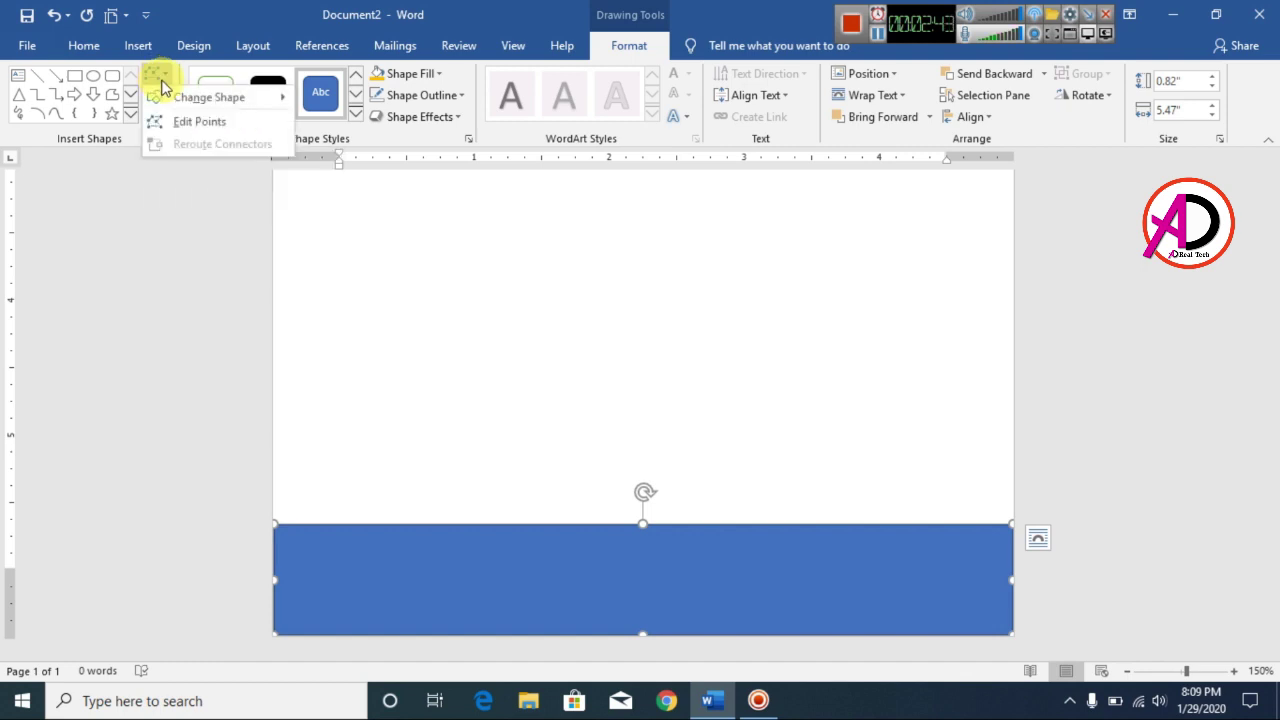
{"action": "left_click", "coordinate": [195, 133]}
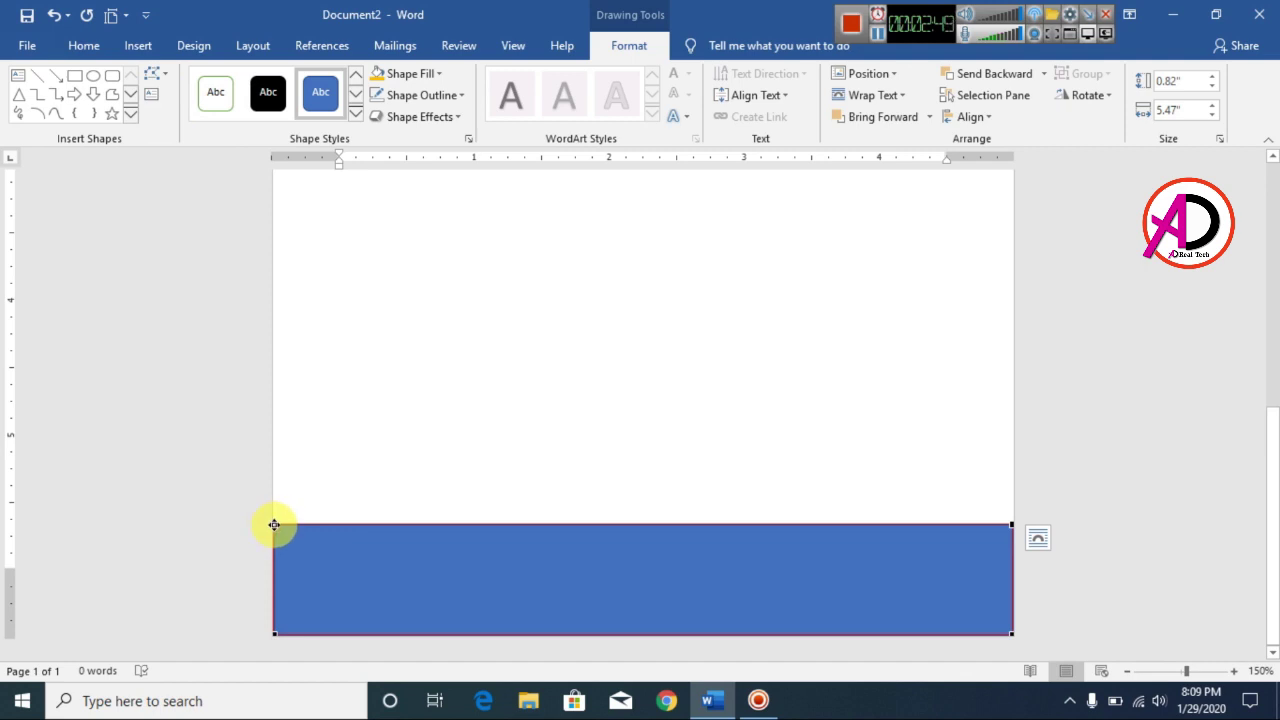
{"action": "left_click_drag", "start_coordinate": [275, 522], "coordinate": [275, 590]}
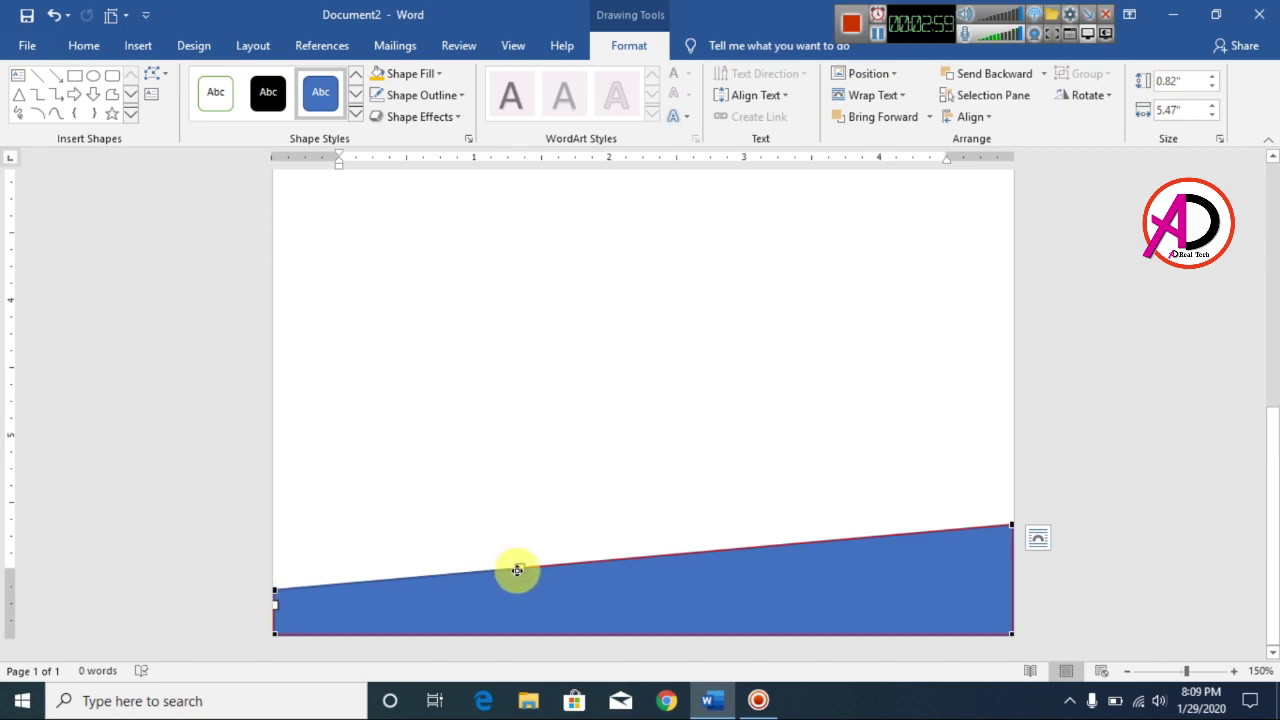
{"action": "left_click_drag", "start_coordinate": [520, 569], "coordinate": [405, 478]}
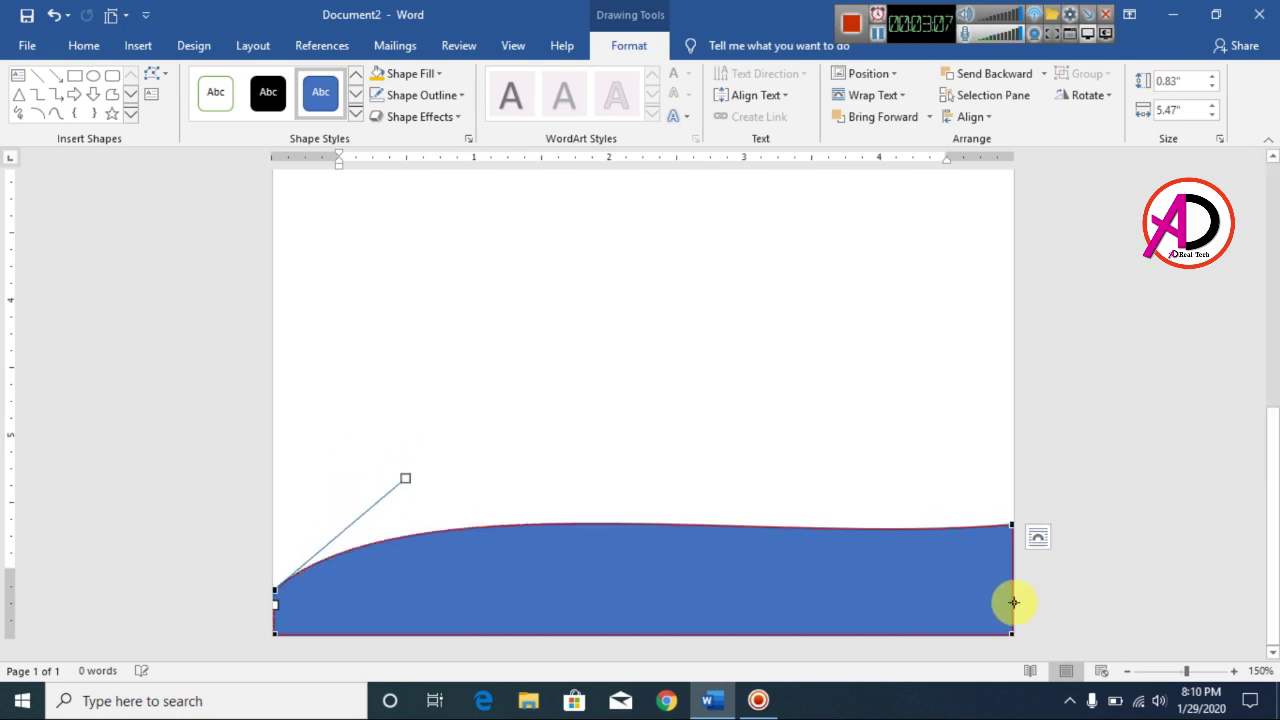
{"action": "left_click", "coordinate": [1014, 526]}
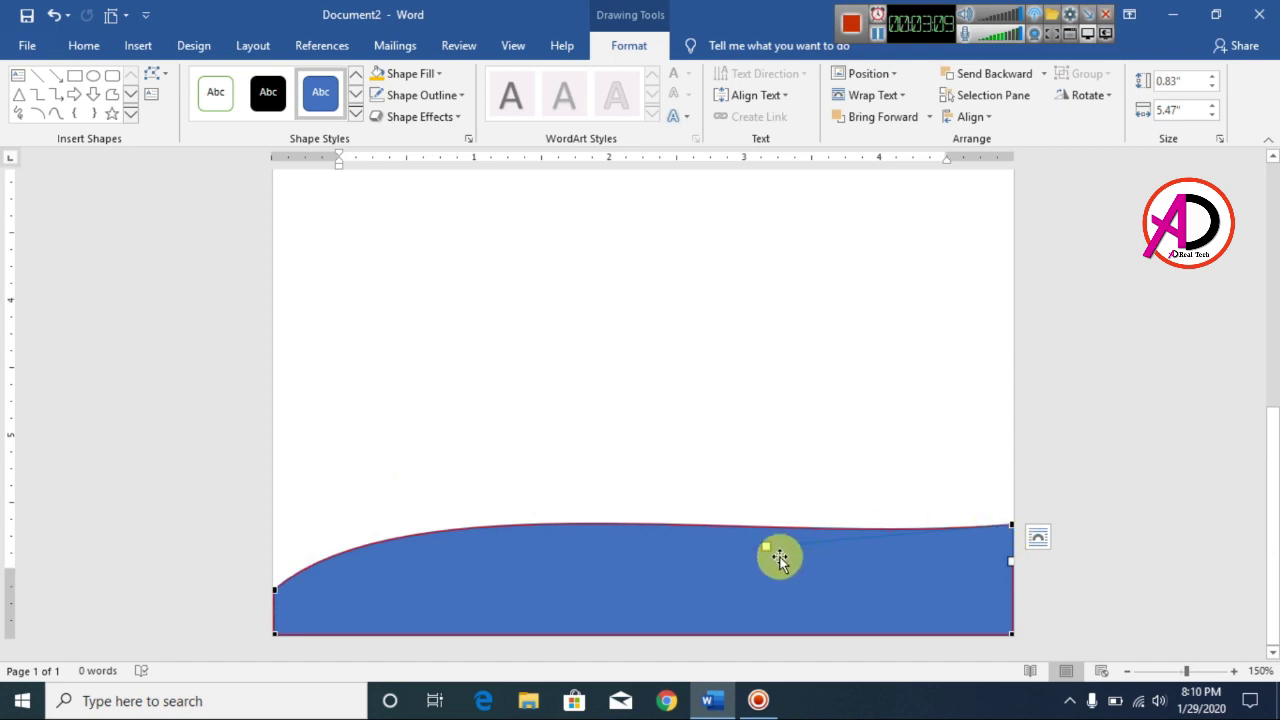
{"action": "left_click_drag", "start_coordinate": [766, 547], "coordinate": [765, 658]}
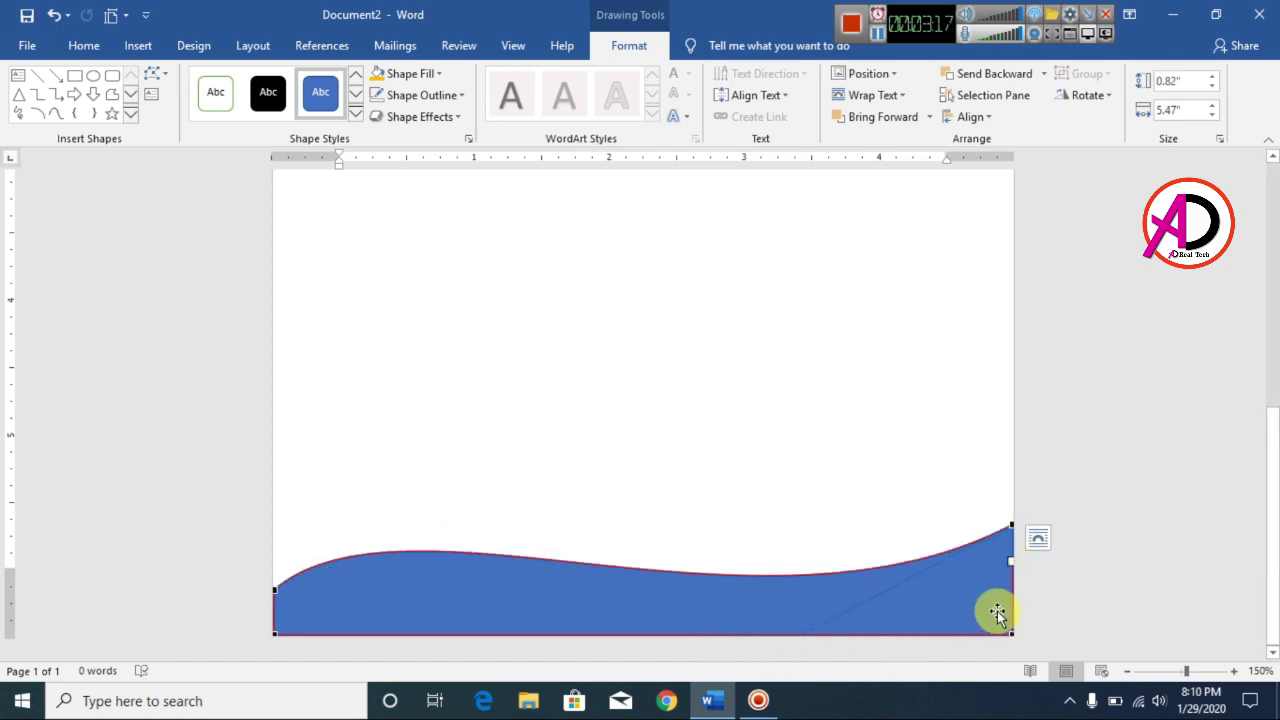
{"action": "left_click", "coordinate": [729, 487]}
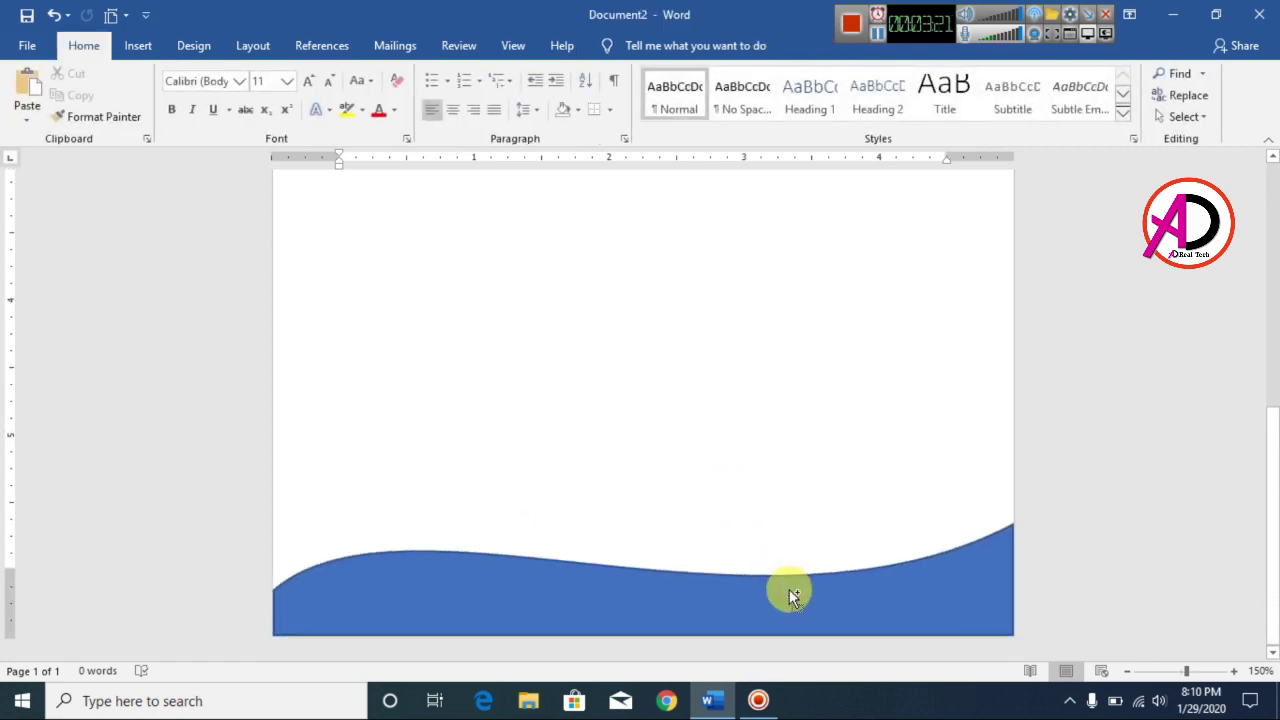
{"action": "scroll", "coordinate": [790, 600], "scroll_direction": "down", "scroll_amount": 5}
{"action": "scroll", "coordinate": [790, 600], "scroll_direction": "down", "scroll_amount": 4}
{"action": "left_click", "coordinate": [611, 600]}
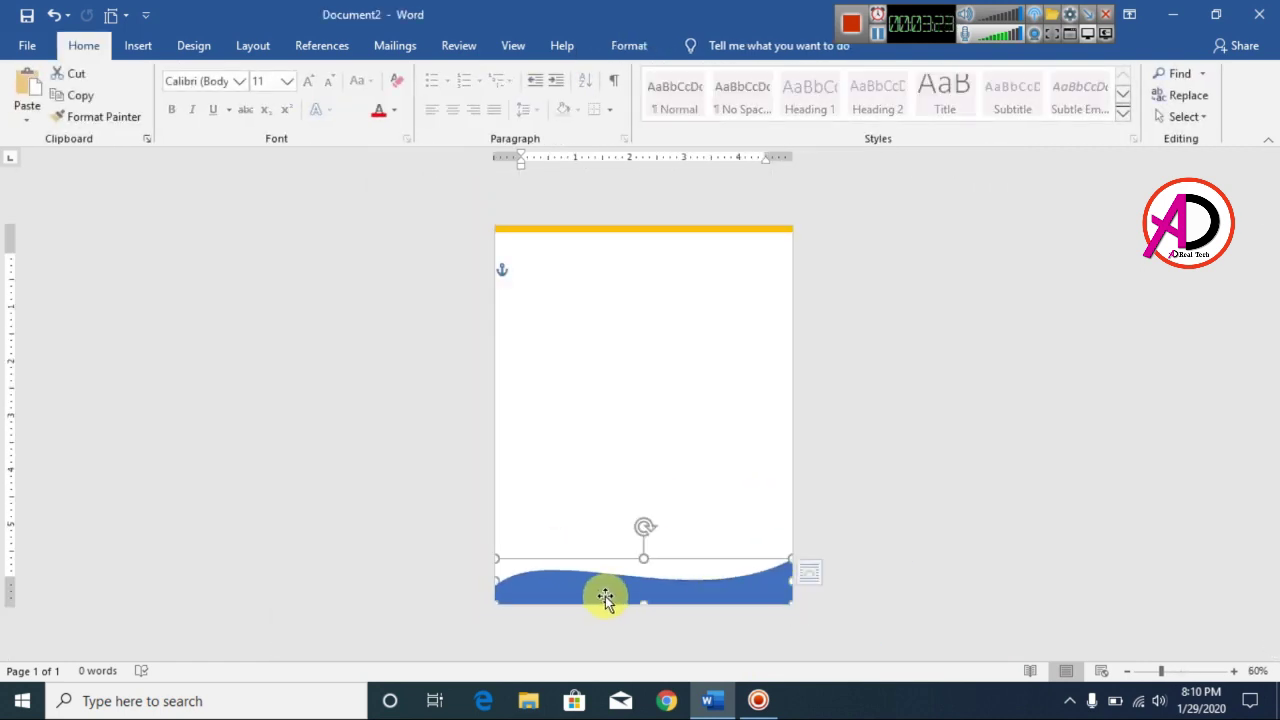
{"action": "left_click", "coordinate": [638, 47]}
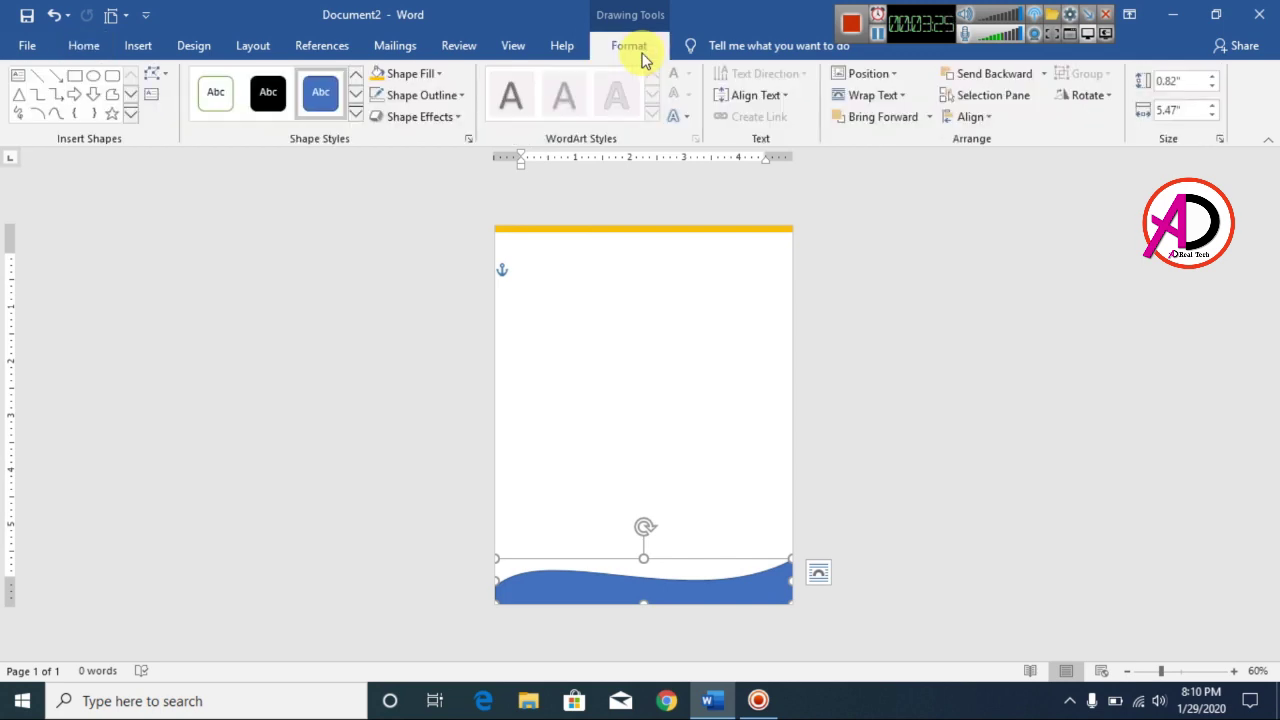
- Fill the wave footer yellow and give it No Outline
{"action": "left_click", "coordinate": [418, 82]}
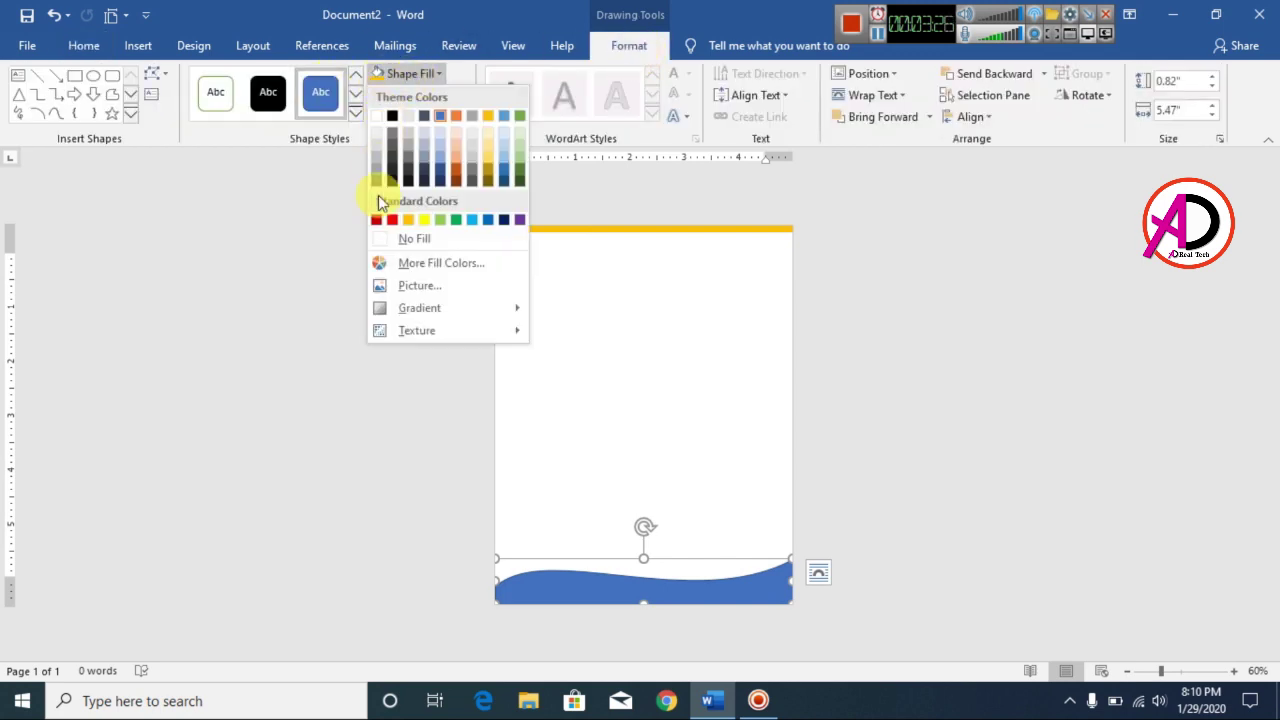
{"action": "left_click", "coordinate": [410, 221]}
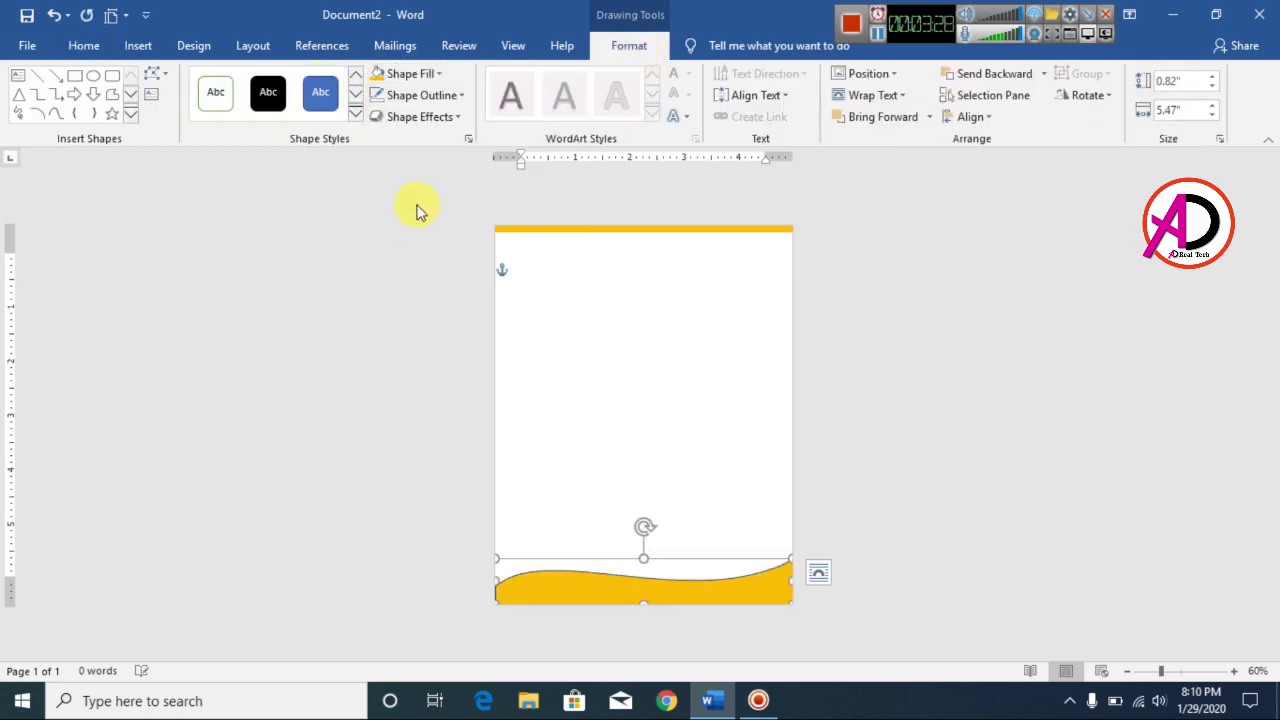
{"action": "left_click", "coordinate": [432, 99]}
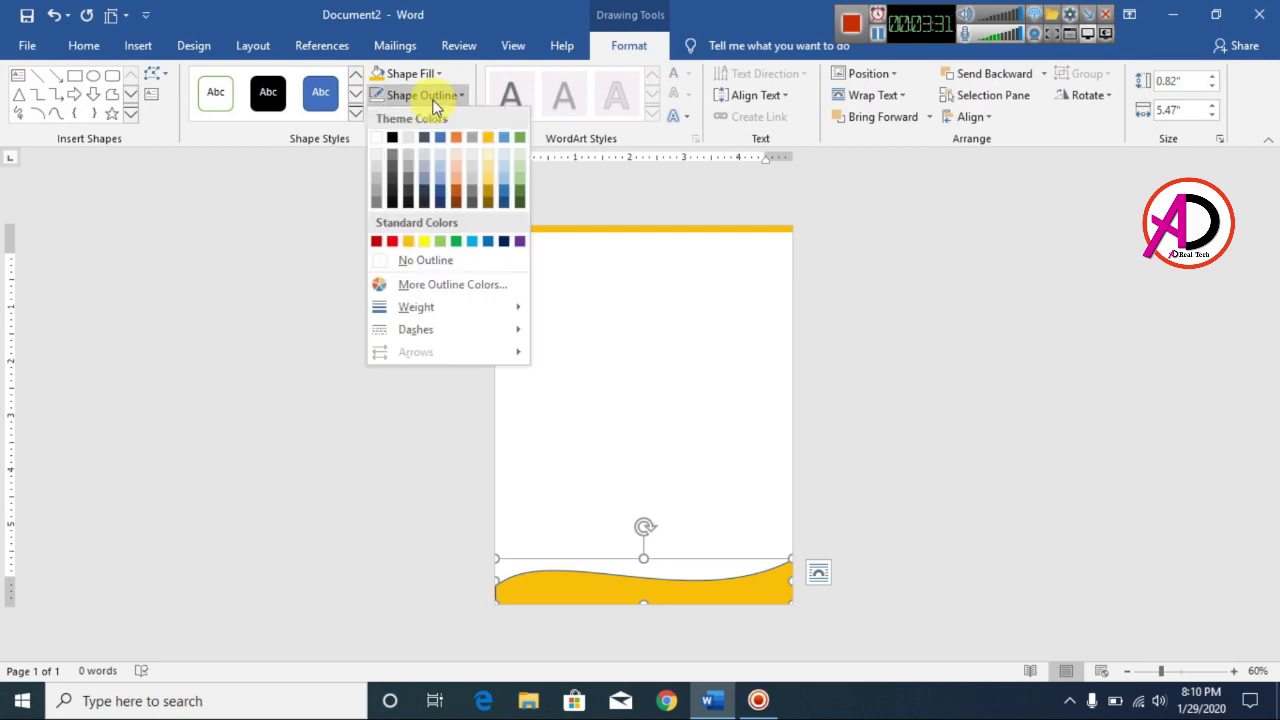
{"action": "left_click", "coordinate": [413, 259]}
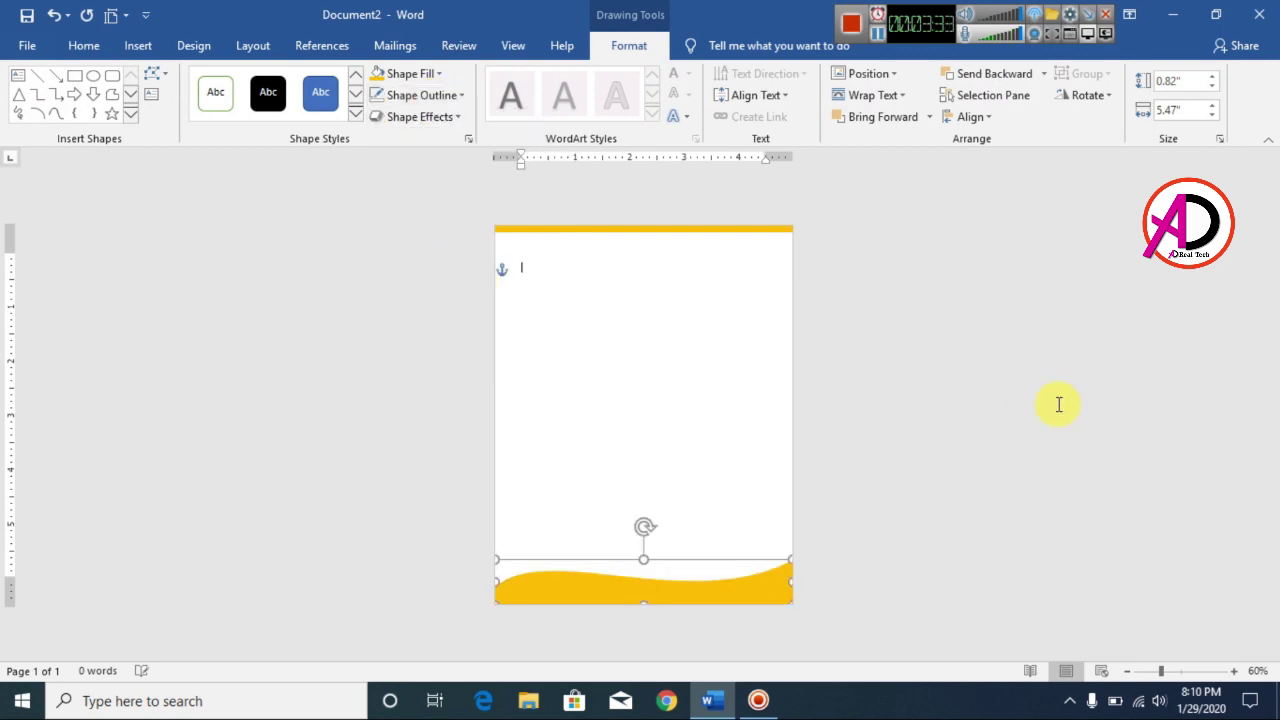
{"action": "left_click", "coordinate": [743, 457]}
{"action": "scroll", "coordinate": [750, 465], "scroll_direction": "up", "scroll_amount": 4}
{"action": "scroll", "coordinate": [763, 480], "scroll_direction": "down", "scroll_amount": 5}
{"action": "scroll", "coordinate": [771, 486], "scroll_direction": "up", "scroll_amount": 4}
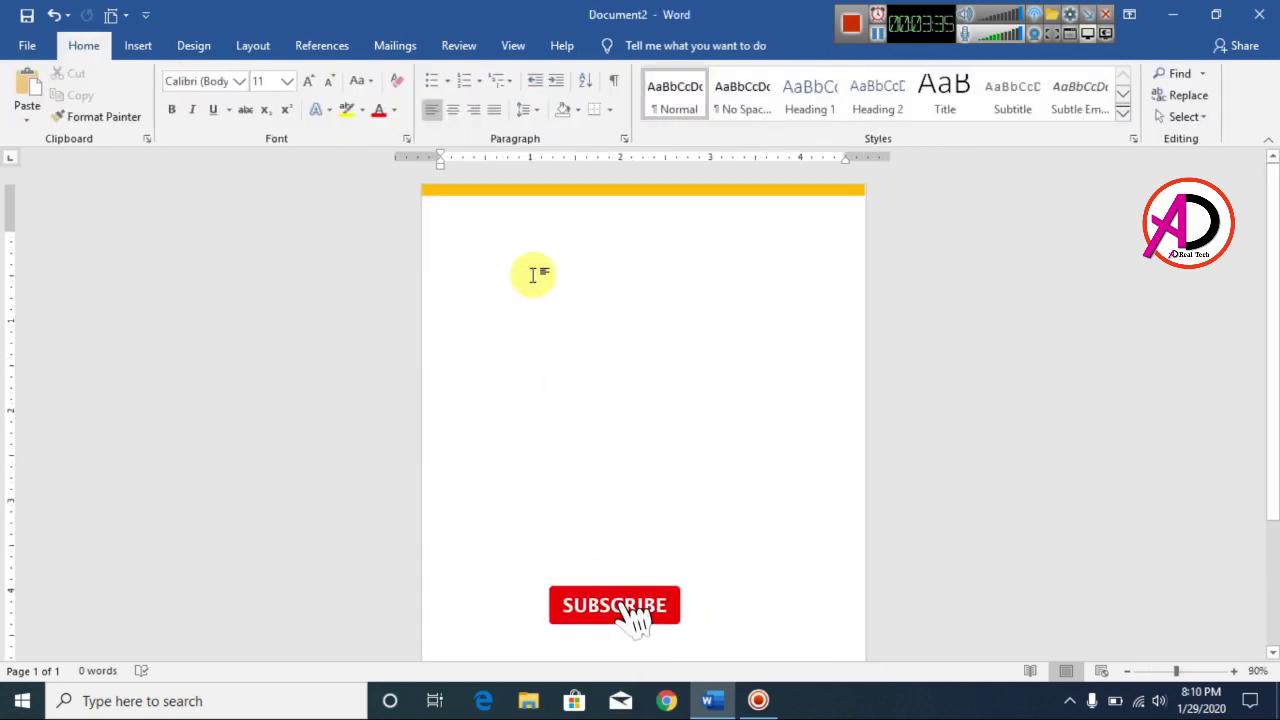
{"action": "scroll", "coordinate": [794, 463], "scroll_direction": "down", "scroll_amount": 6}
{"action": "scroll", "coordinate": [826, 469], "scroll_direction": "up", "scroll_amount": 7}
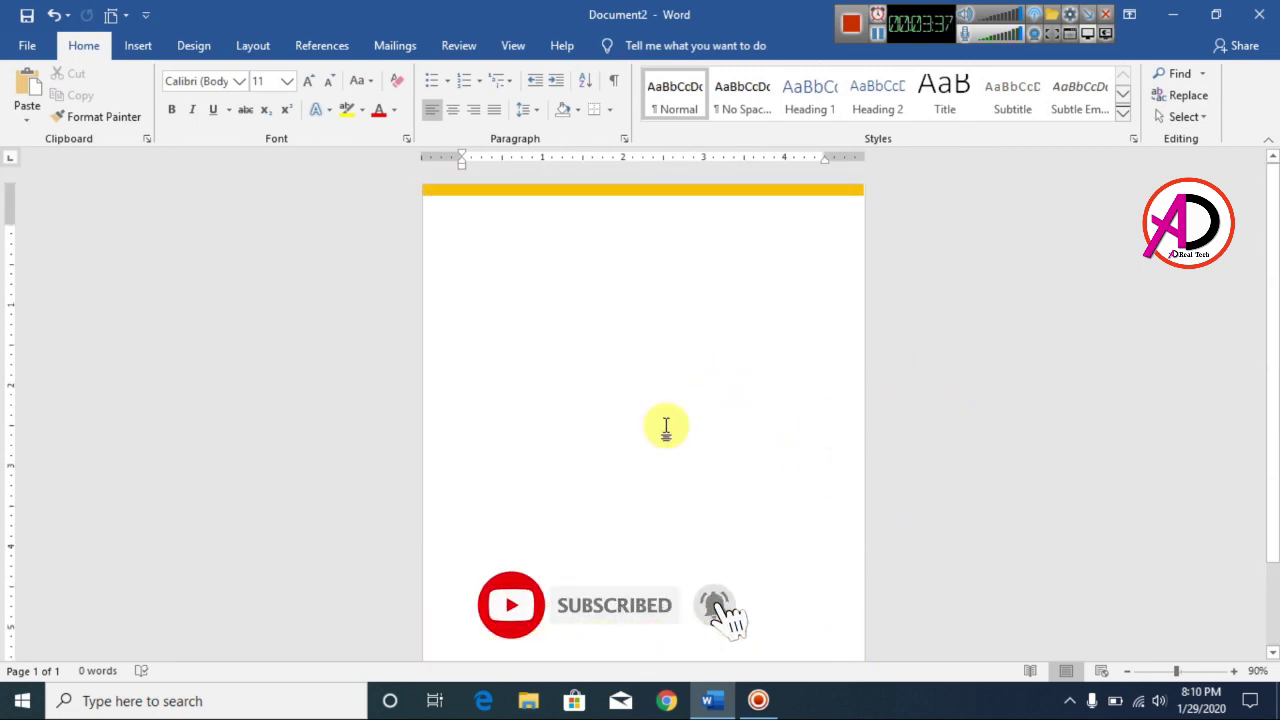
- Insert the Ad Real Logo picture into the page
{"action": "left_click", "coordinate": [138, 47]}
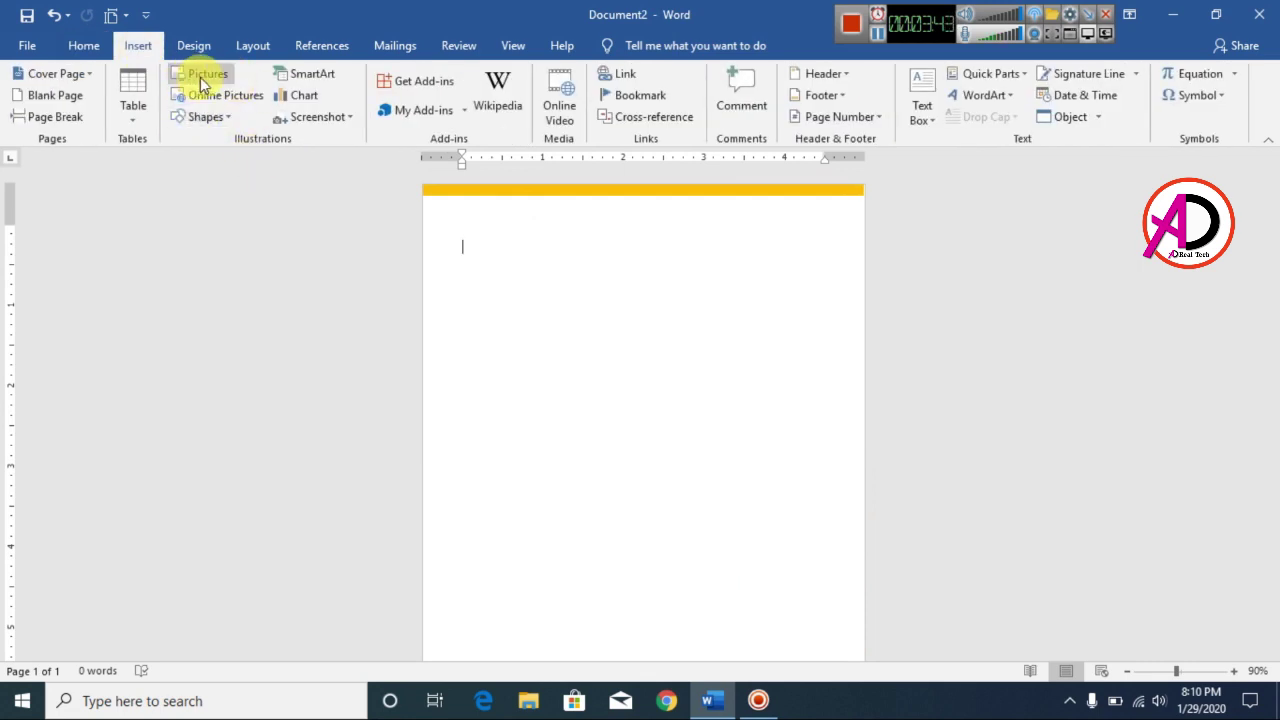
{"action": "left_click", "coordinate": [200, 80]}
{"action": "left_click", "coordinate": [360, 150]}
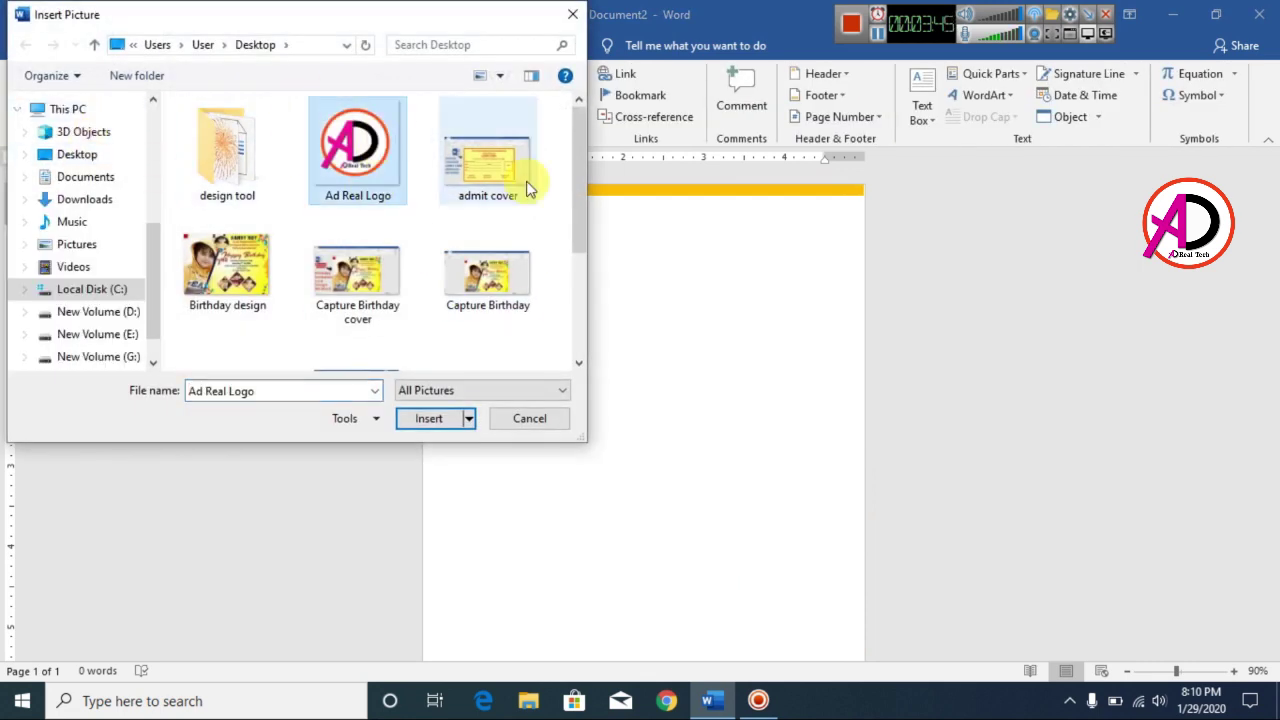
{"action": "left_click", "coordinate": [420, 419]}
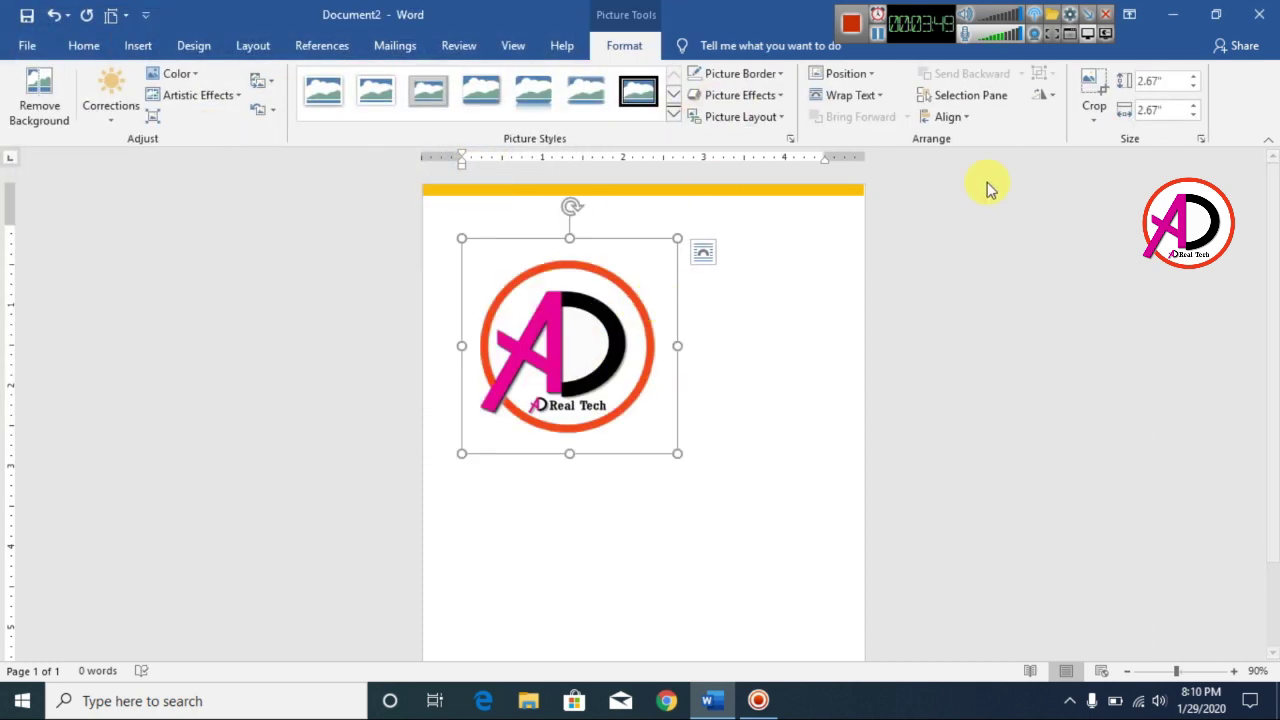
- Set the logo to In Front of Text and shrink it to a small thumbnail
{"action": "left_click", "coordinate": [860, 100]}
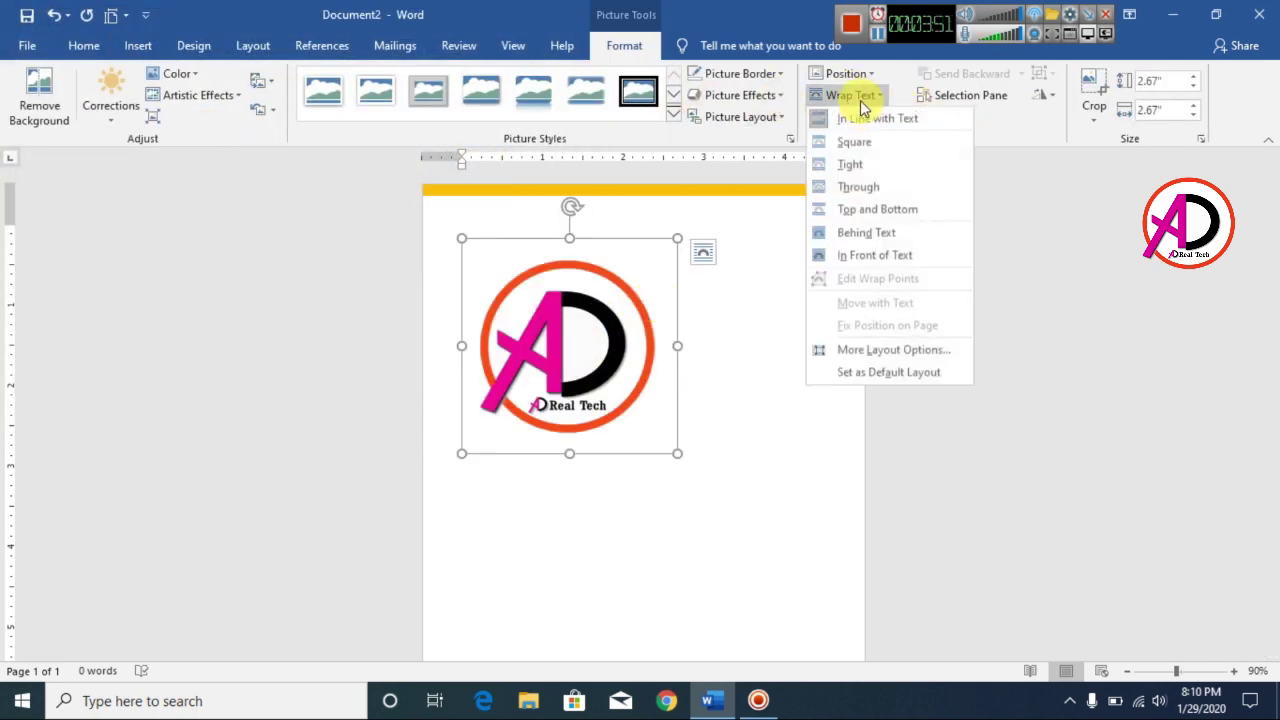
{"action": "left_click", "coordinate": [866, 258]}
{"action": "left_click_drag", "start_coordinate": [683, 240], "coordinate": [452, 226]}
- Slightly enlarge the logo sitting just below the gold header band
{"action": "left_click", "coordinate": [632, 355]}
{"action": "scroll", "coordinate": [632, 355], "scroll_direction": "up", "scroll_amount": 4}
{"action": "scroll", "coordinate": [386, 309], "scroll_direction": "up", "scroll_amount": 1}
{"action": "left_click", "coordinate": [340, 260]}
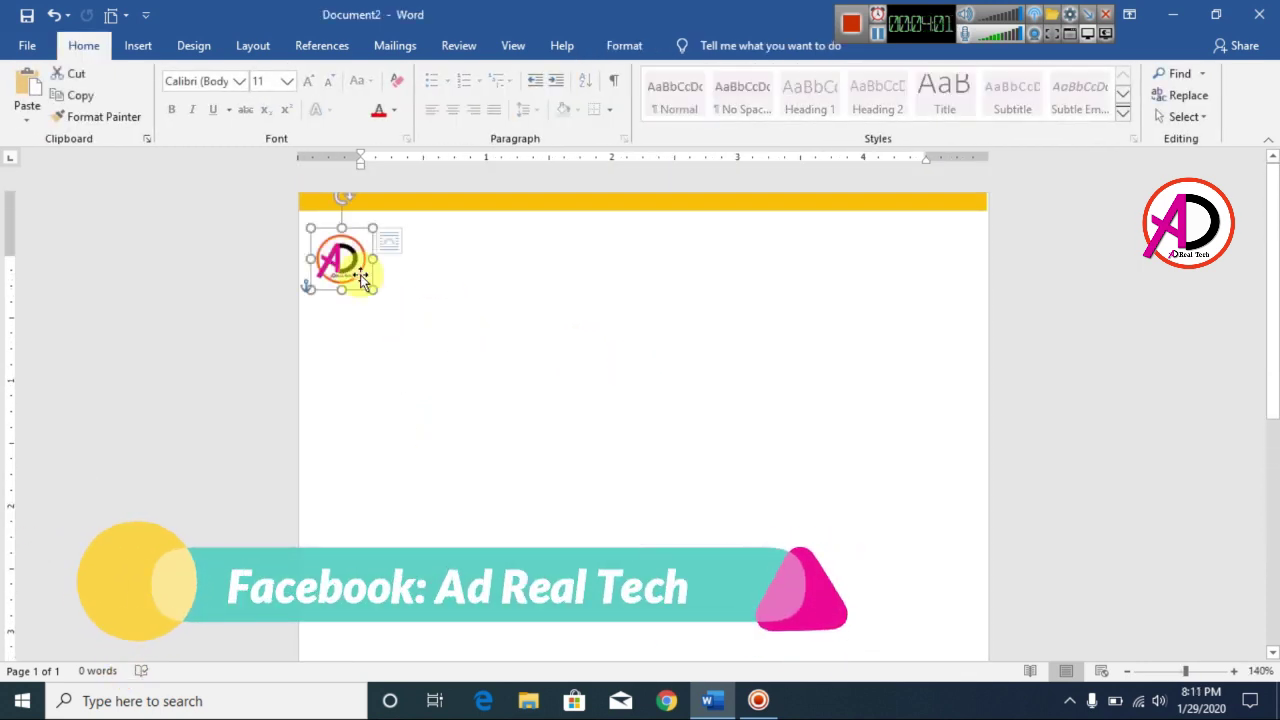
{"action": "mouse_move", "coordinate": [372, 290]}
{"action": "left_mouse_down"}
{"action": "mouse_move", "coordinate": [400, 331]}
{"action": "mouse_move", "coordinate": [367, 284]}
{"action": "left_mouse_up"}
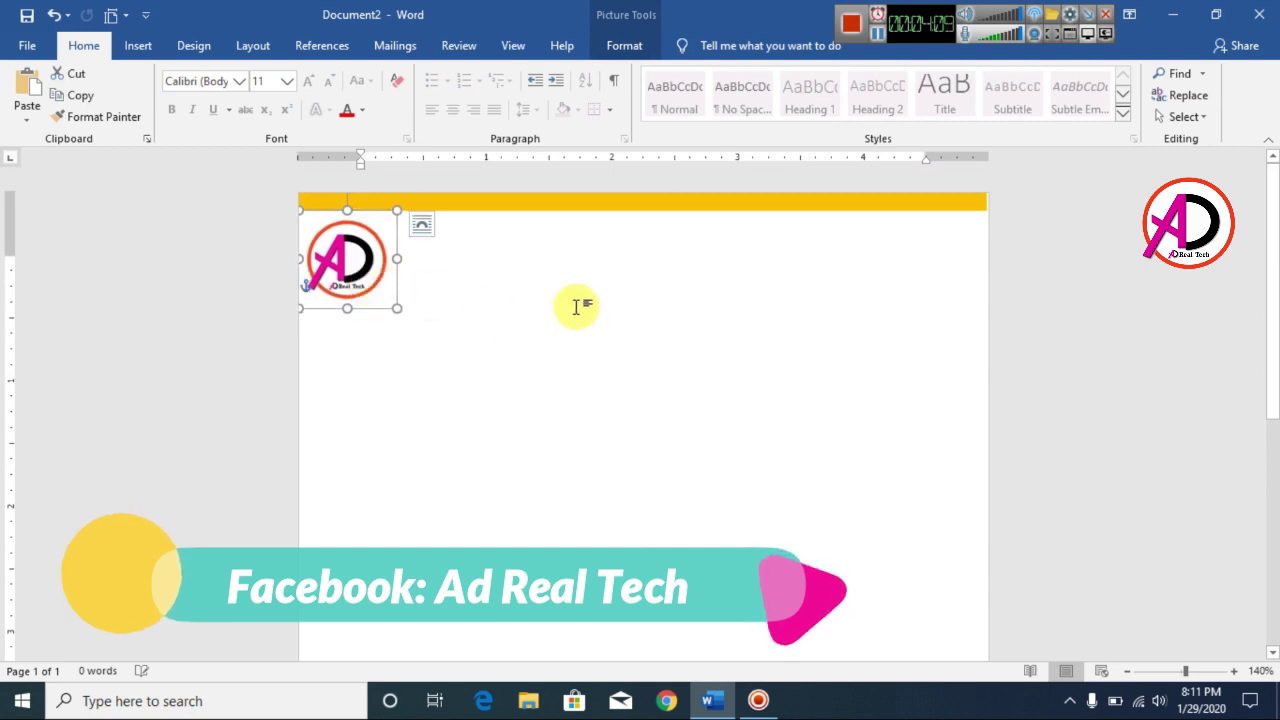
{"action": "left_click", "coordinate": [726, 306]}
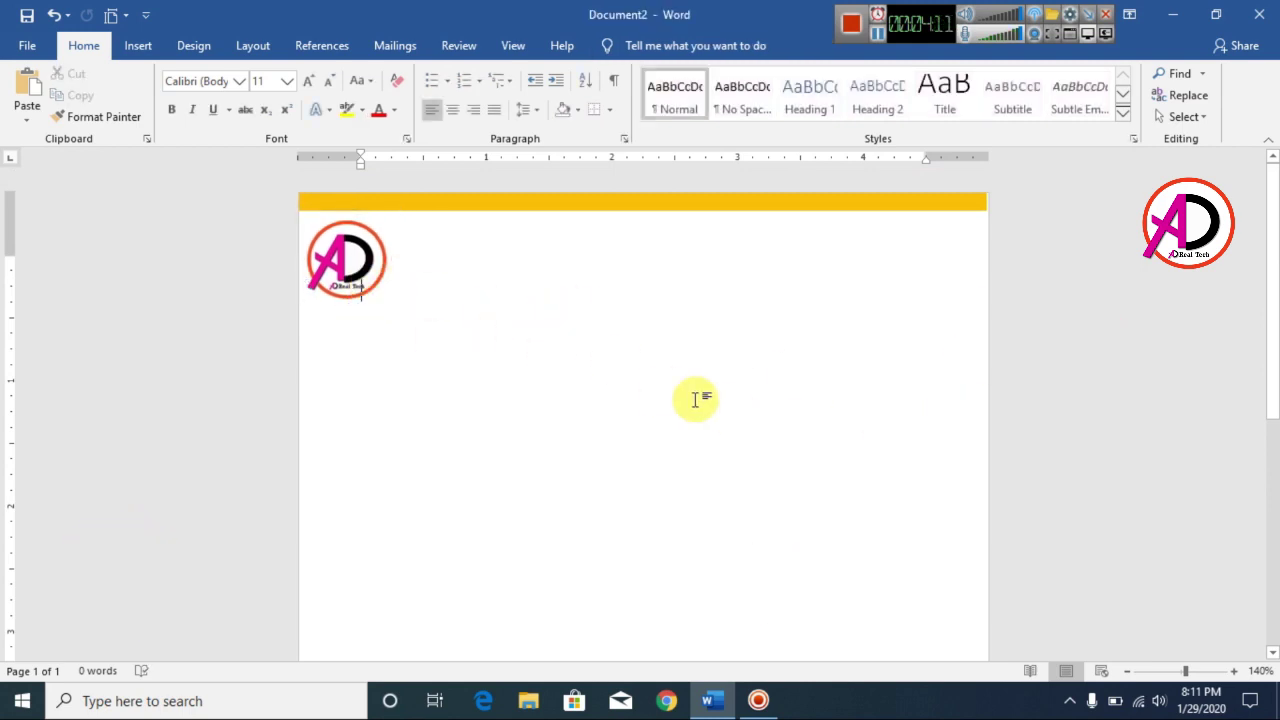
{"action": "scroll", "coordinate": [547, 352], "scroll_direction": "down", "scroll_amount": 7}
{"action": "scroll", "coordinate": [563, 366], "scroll_direction": "up", "scroll_amount": 6}
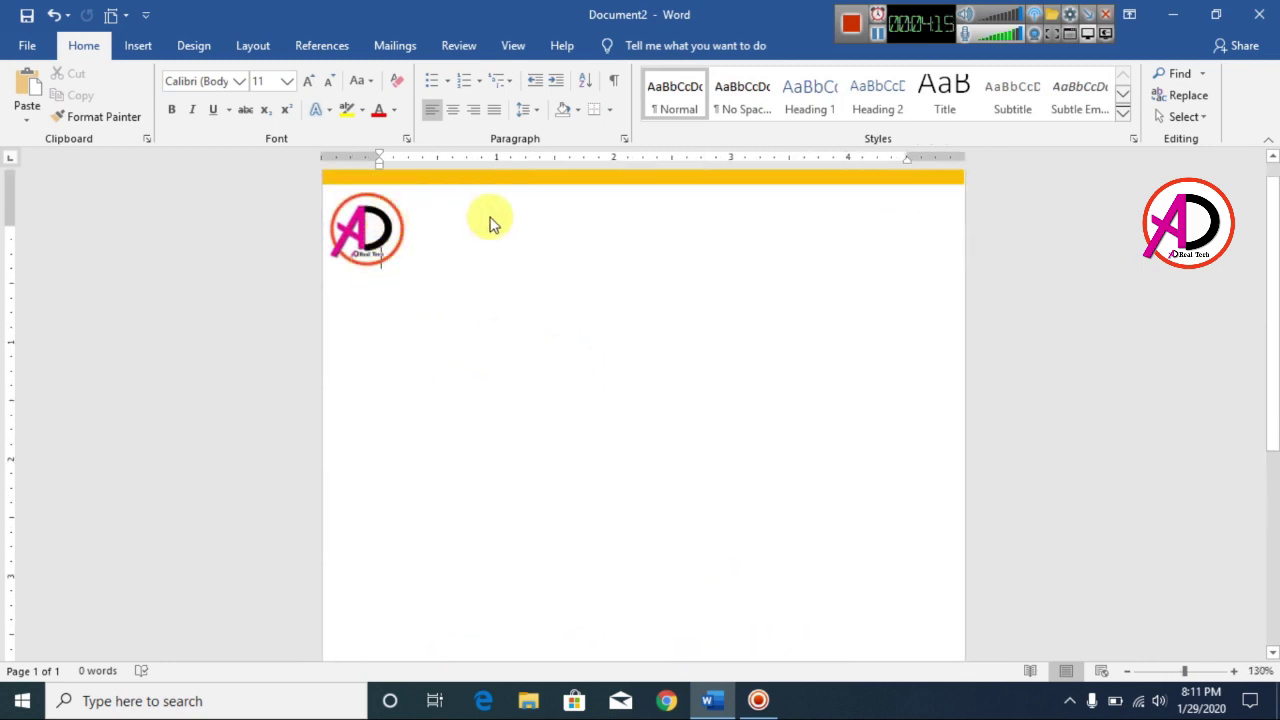
- Add a first-style WordArt box reading 'AD REAL TECH'
{"action": "left_click", "coordinate": [138, 46]}
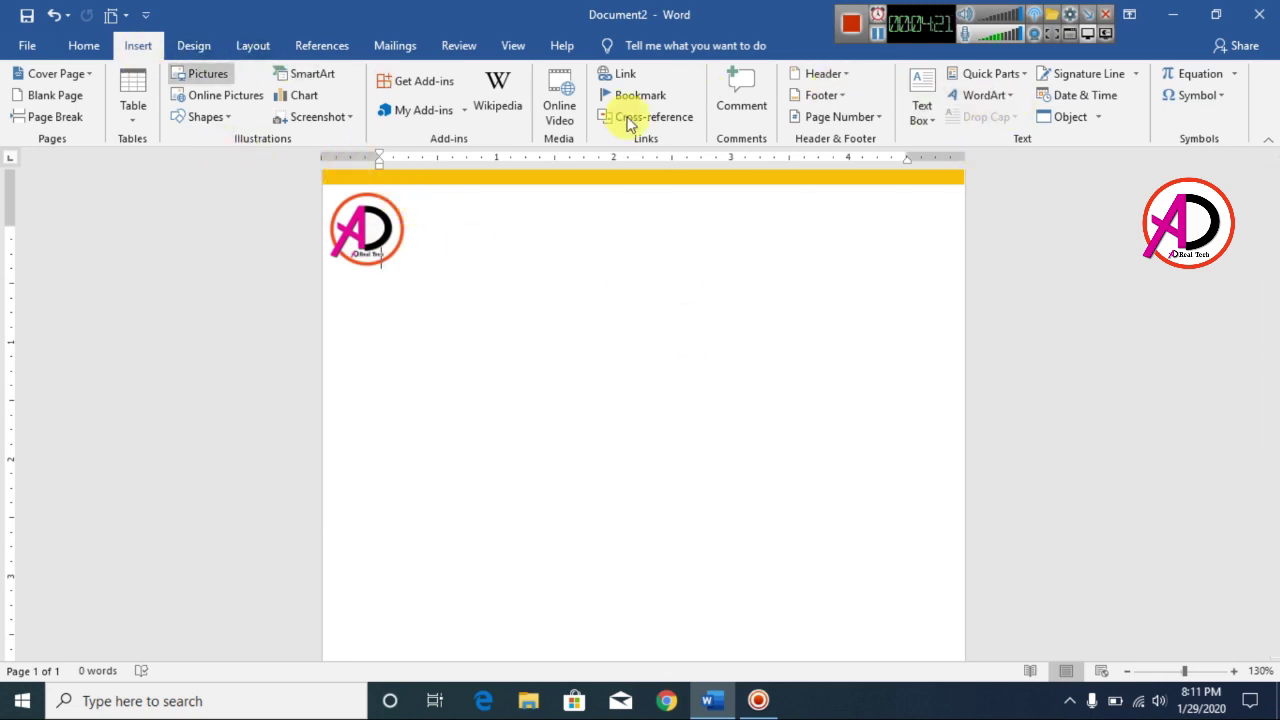
{"action": "left_click", "coordinate": [983, 95]}
{"action": "left_click", "coordinate": [966, 138]}
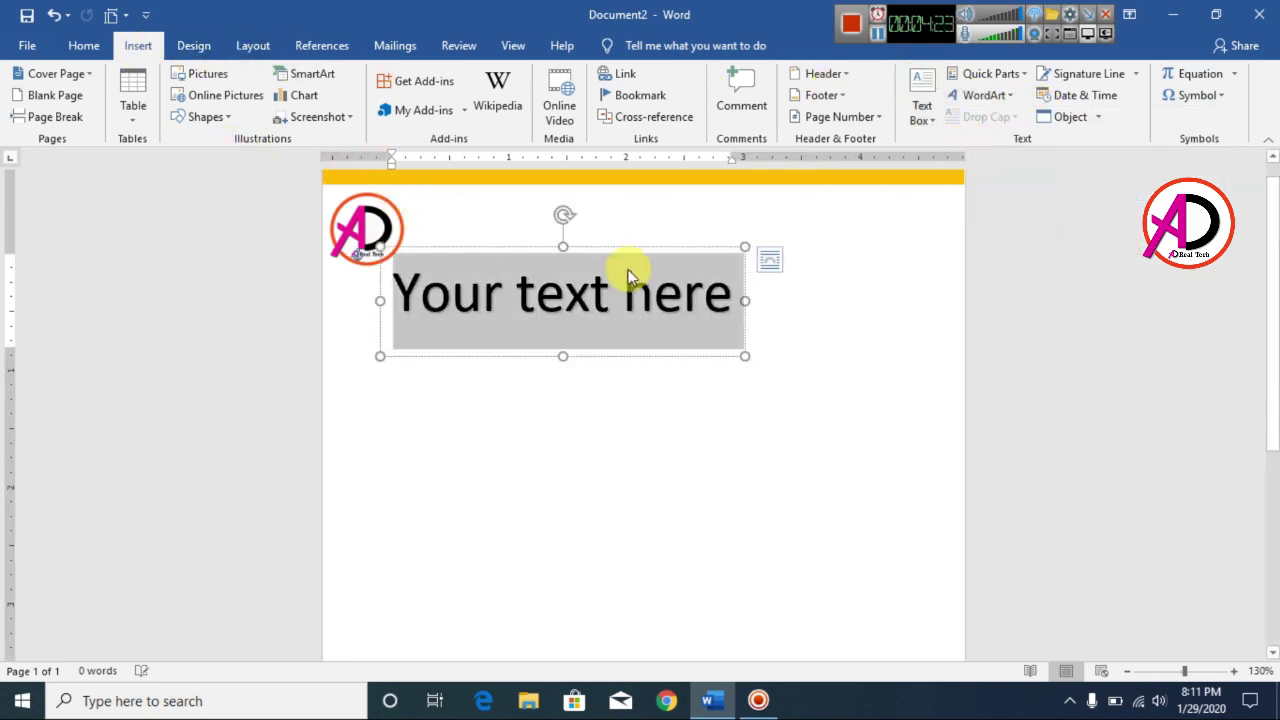
{"action": "left_click_drag", "start_coordinate": [522, 252], "coordinate": [535, 303]}
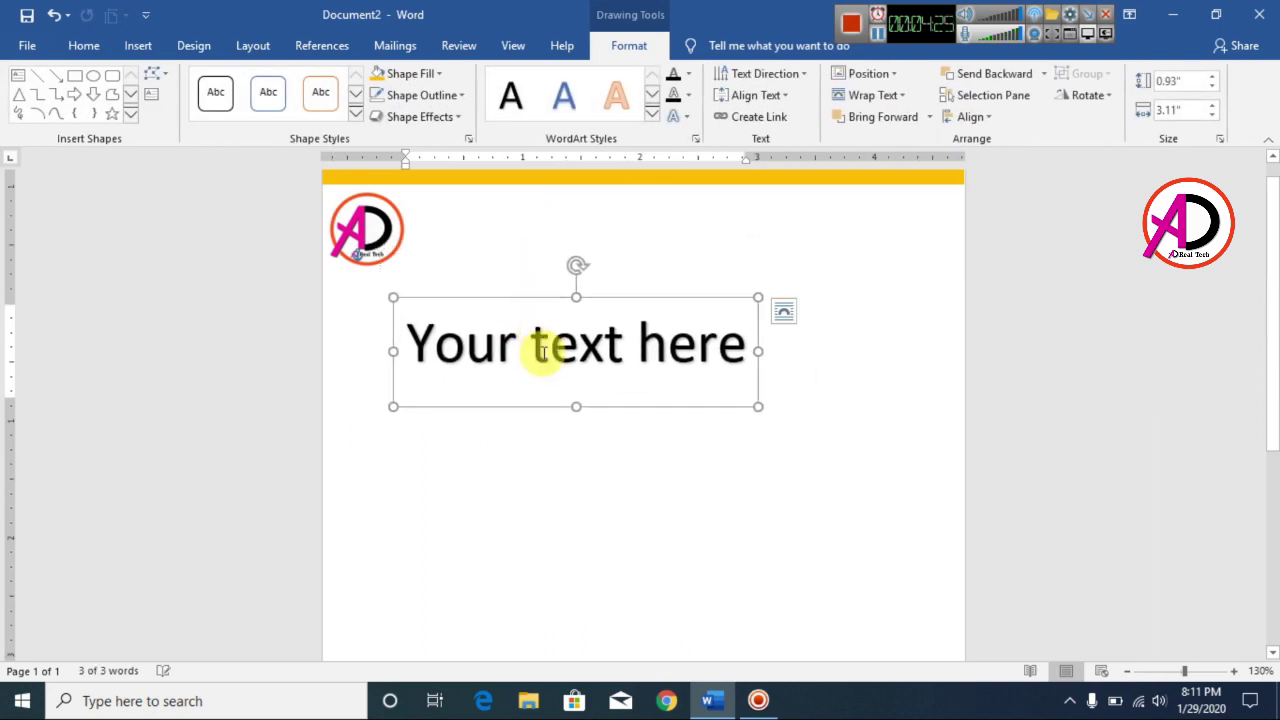
{"action": "triple_click", "coordinate": [545, 343]}
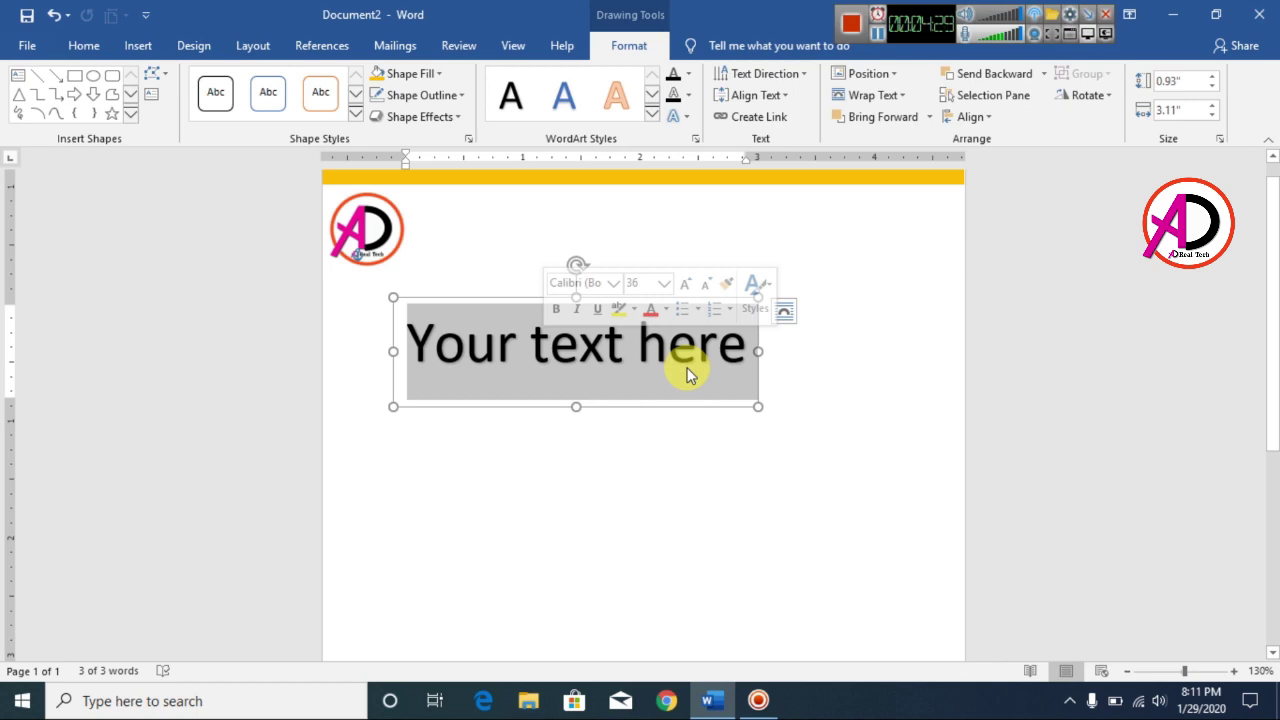
{"action": "type", "text": "AD REAL TECH"}
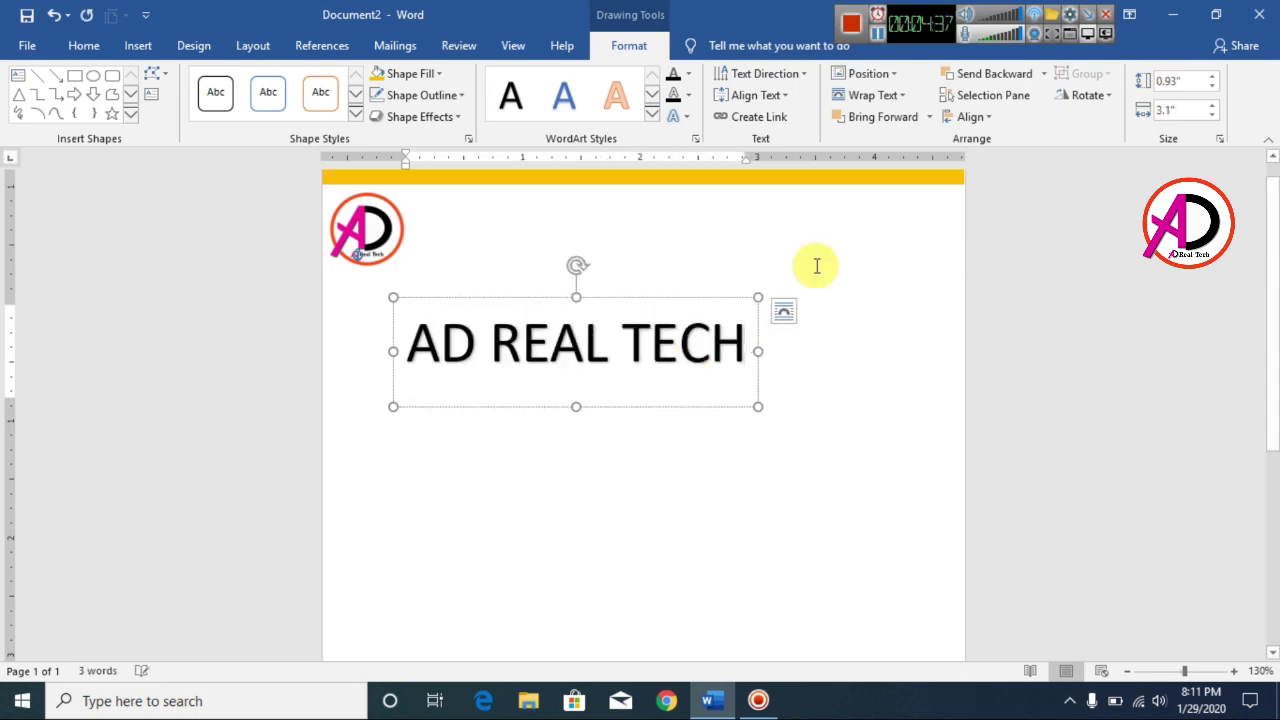
- Make the AD REAL TECH text bold at font size 26
{"action": "triple_click", "coordinate": [508, 322]}
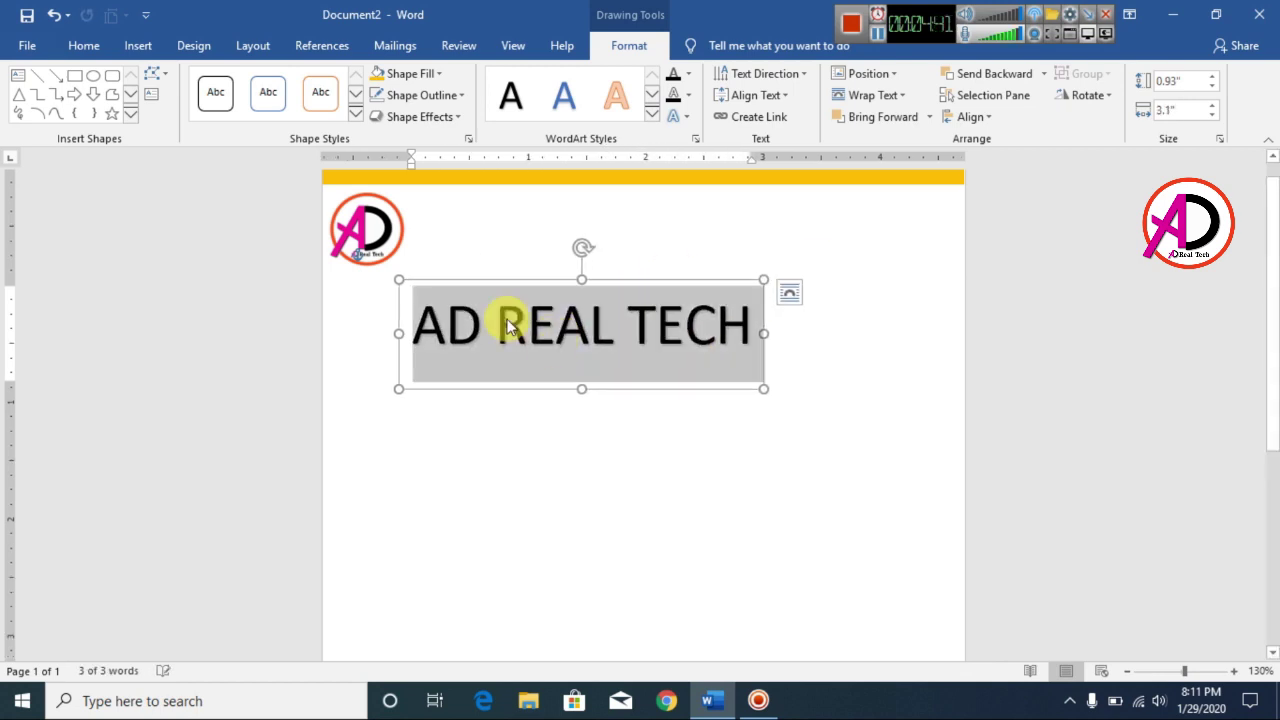
{"action": "left_click", "coordinate": [84, 46]}
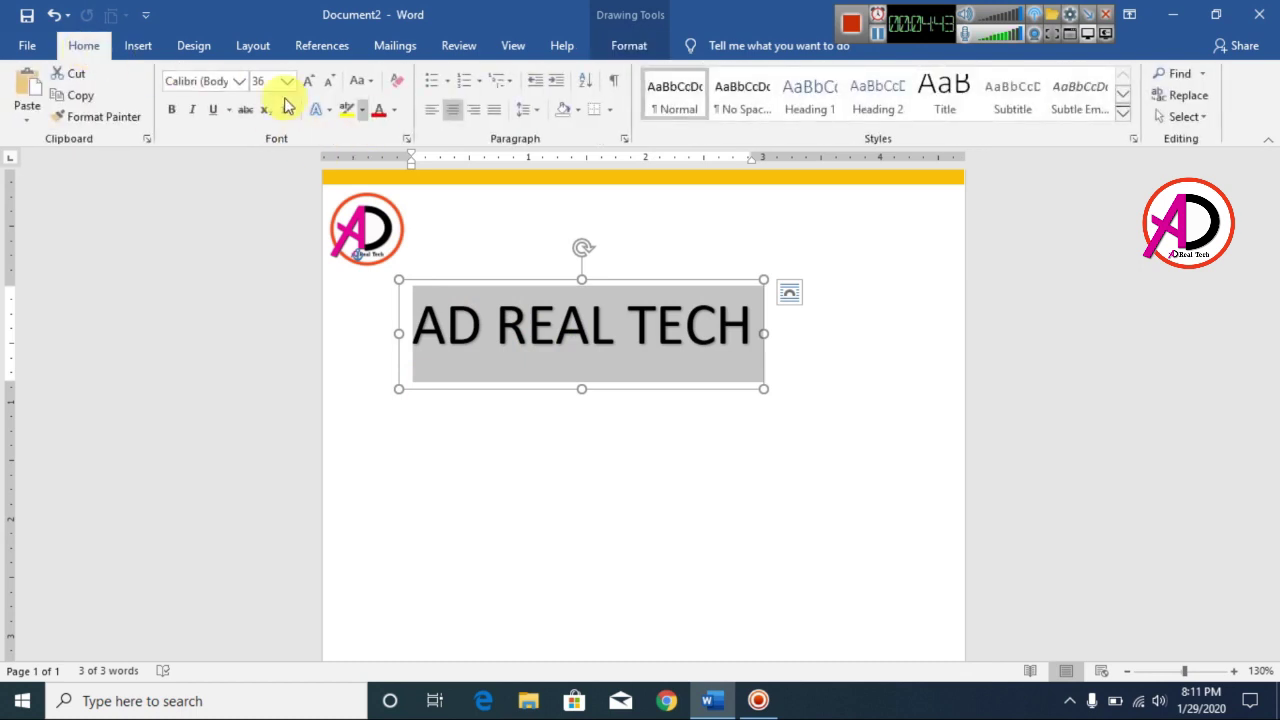
{"action": "left_click", "coordinate": [331, 83]}
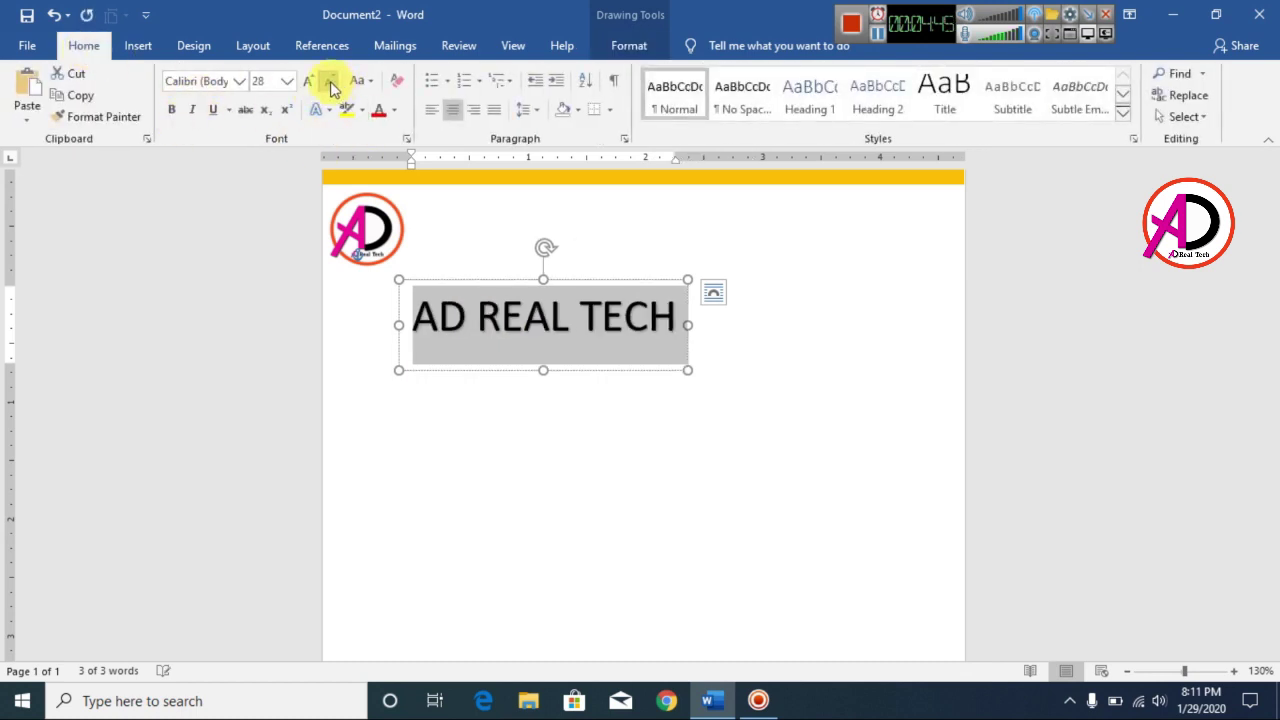
{"action": "left_click", "coordinate": [331, 83]}
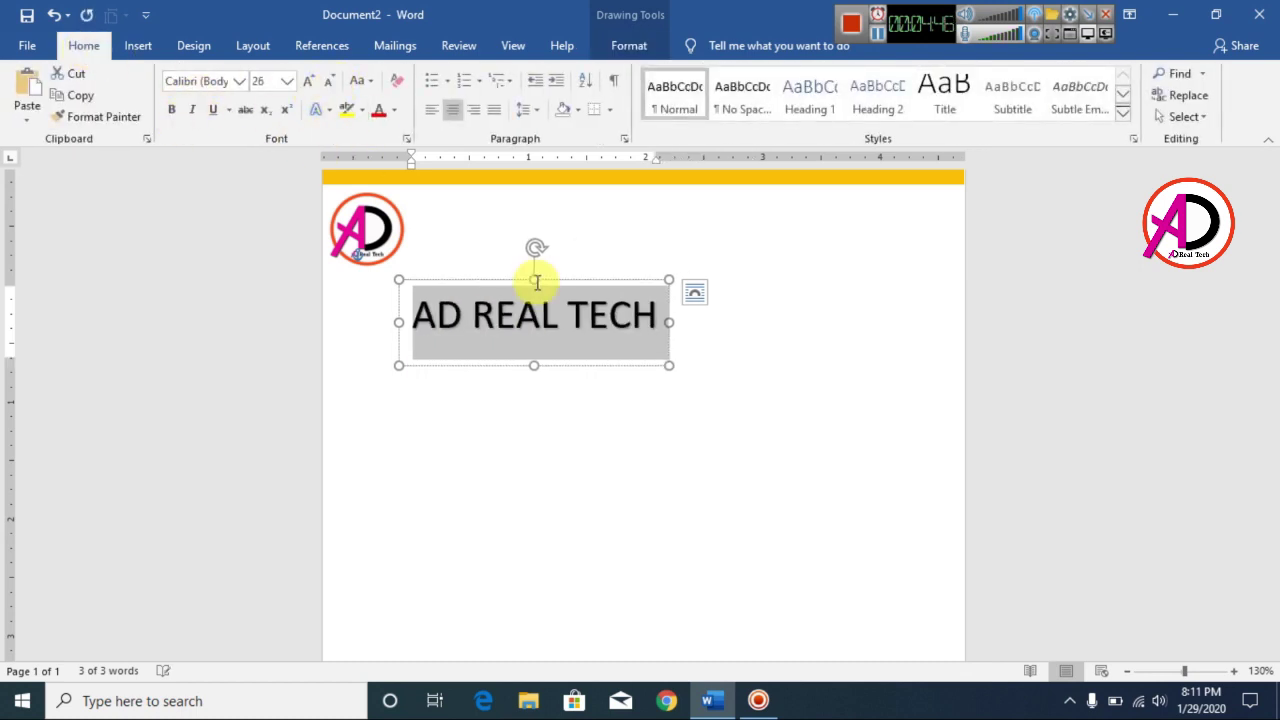
{"action": "left_click", "coordinate": [172, 110]}
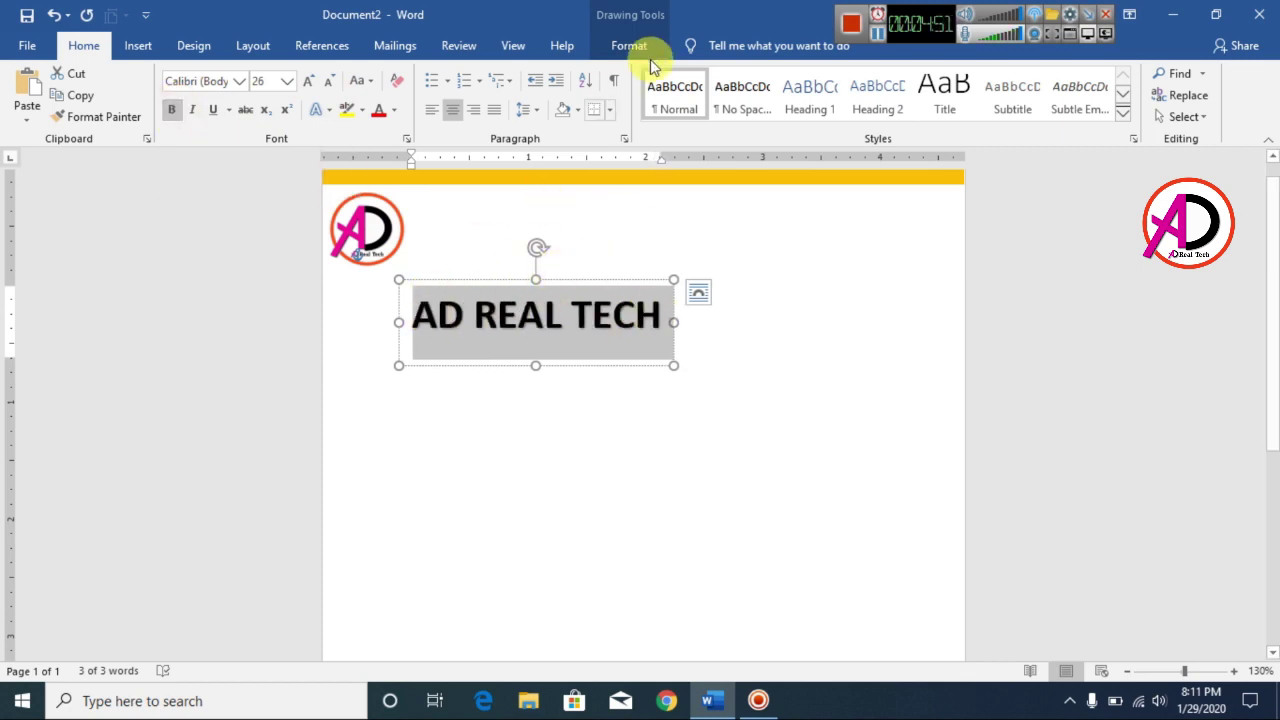
- Colour the AD REAL TECH heading red and move it up beside the logo
{"action": "left_click", "coordinate": [626, 47]}
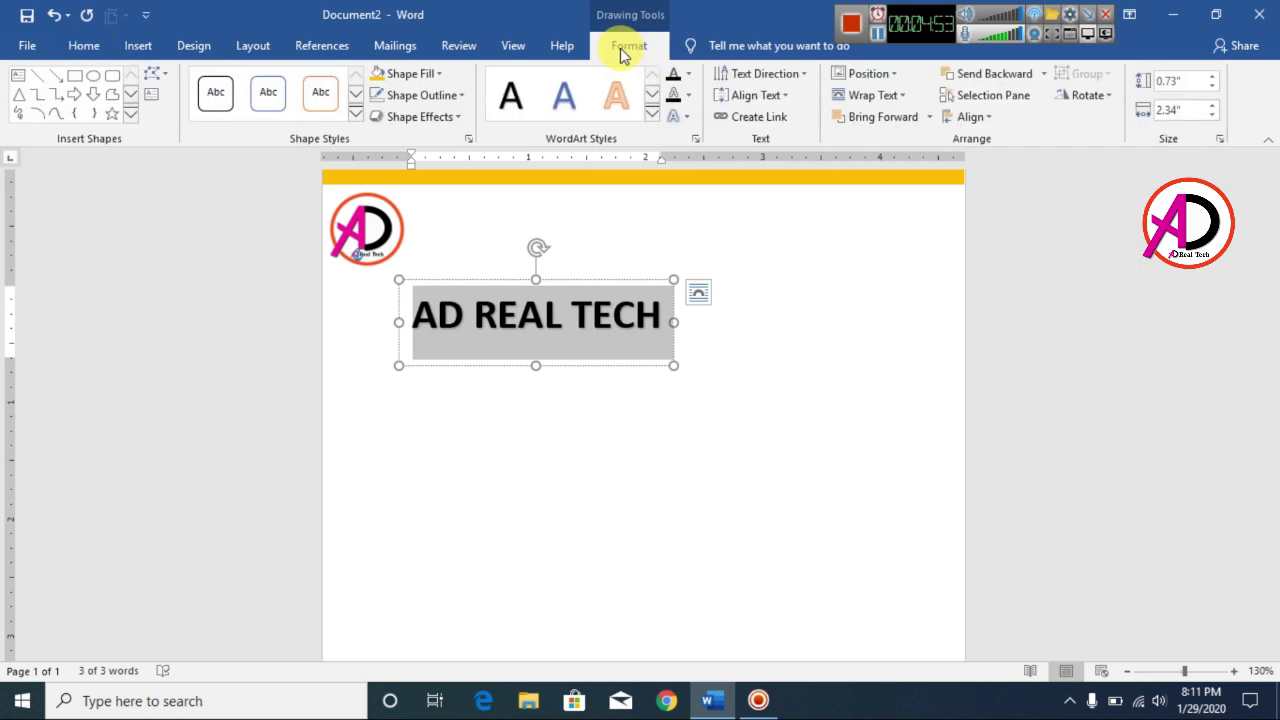
{"action": "left_click", "coordinate": [689, 75]}
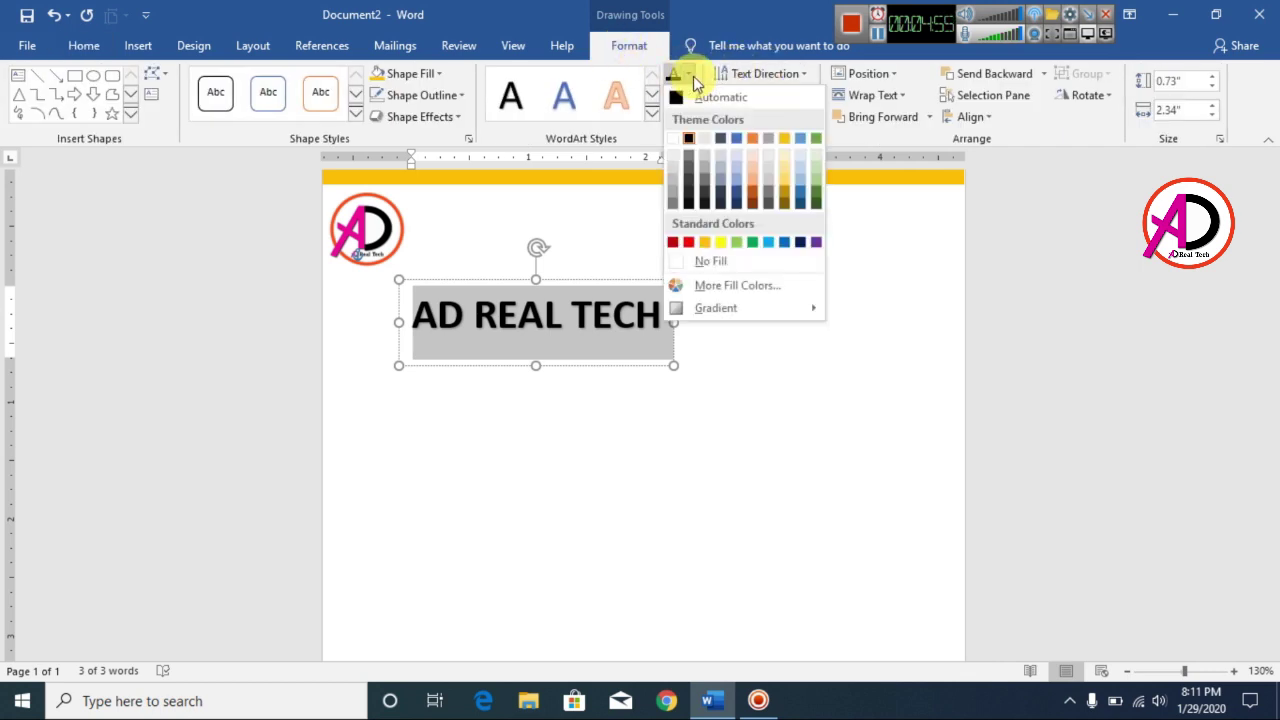
{"action": "left_click", "coordinate": [673, 245]}
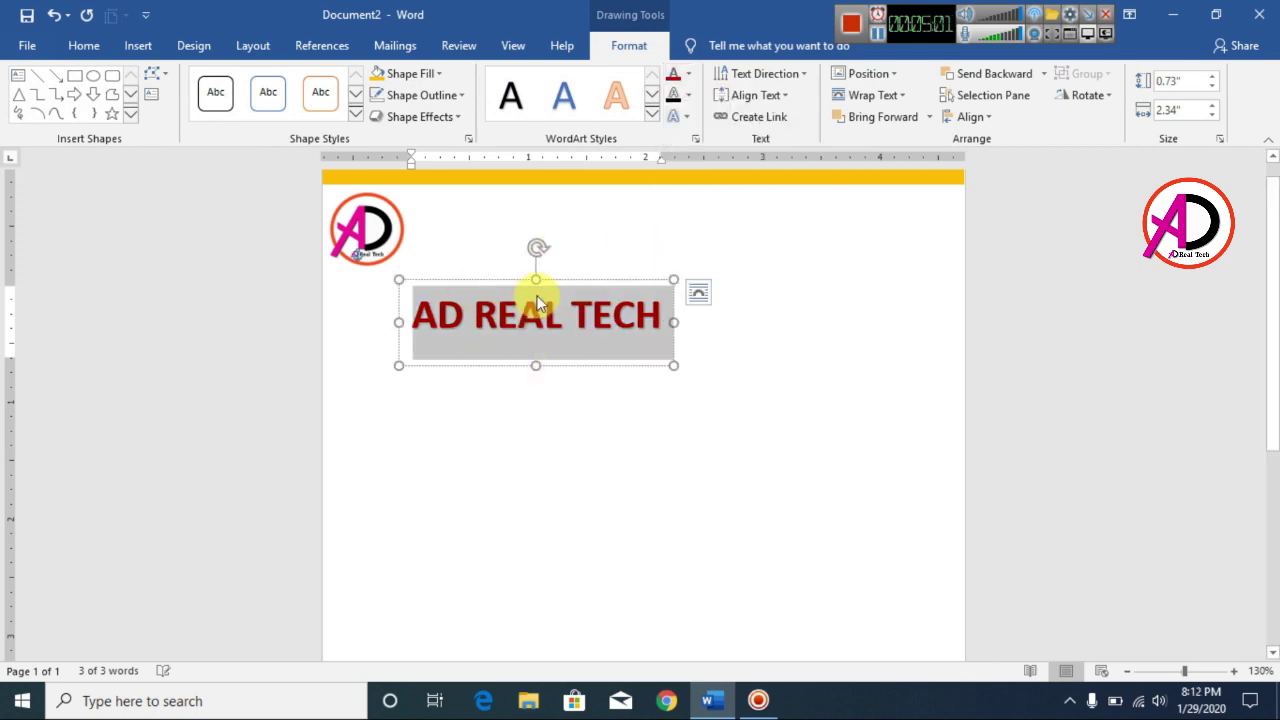
{"action": "left_click_drag", "start_coordinate": [536, 364], "coordinate": [536, 339]}
{"action": "left_click_drag", "start_coordinate": [562, 284], "coordinate": [561, 200]}
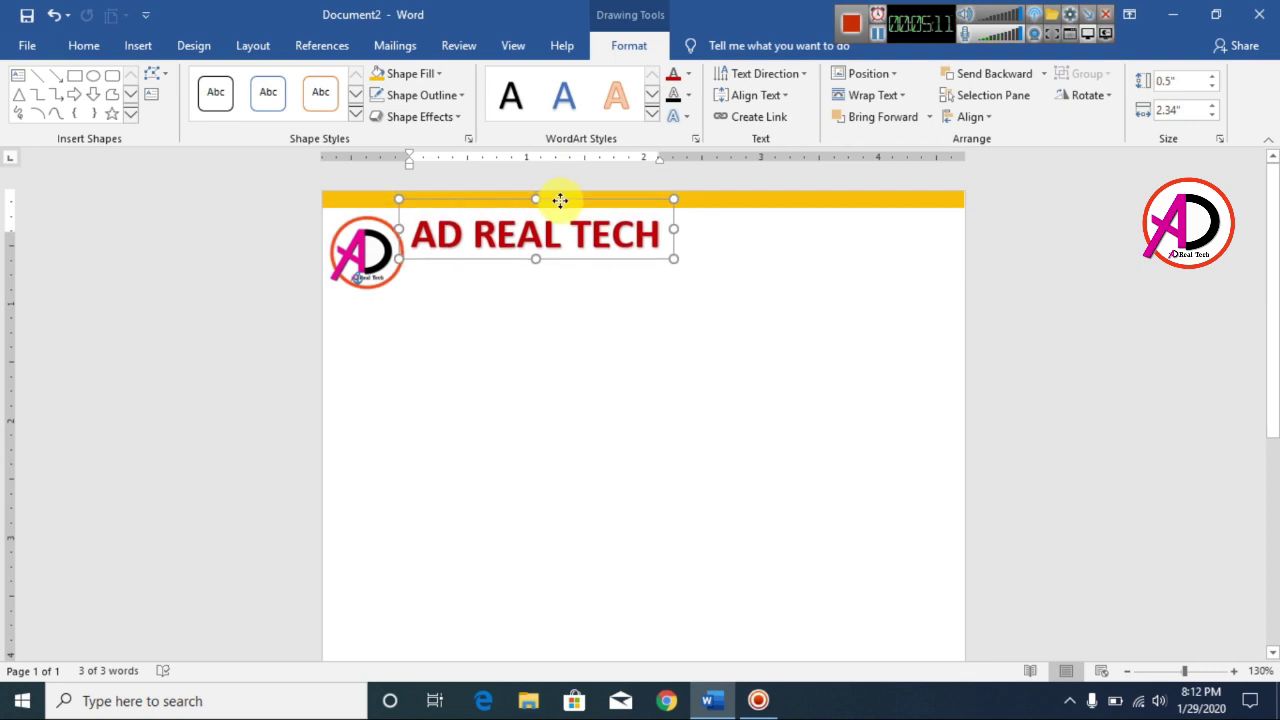
{"action": "left_click", "coordinate": [692, 375]}
- Enlarge the logo picture slightly
{"action": "scroll", "coordinate": [640, 380], "scroll_direction": "down", "scroll_amount": 6, "text": "ctrl"}
{"action": "scroll", "coordinate": [663, 394], "scroll_direction": "up", "scroll_amount": 7, "text": "ctrl"}
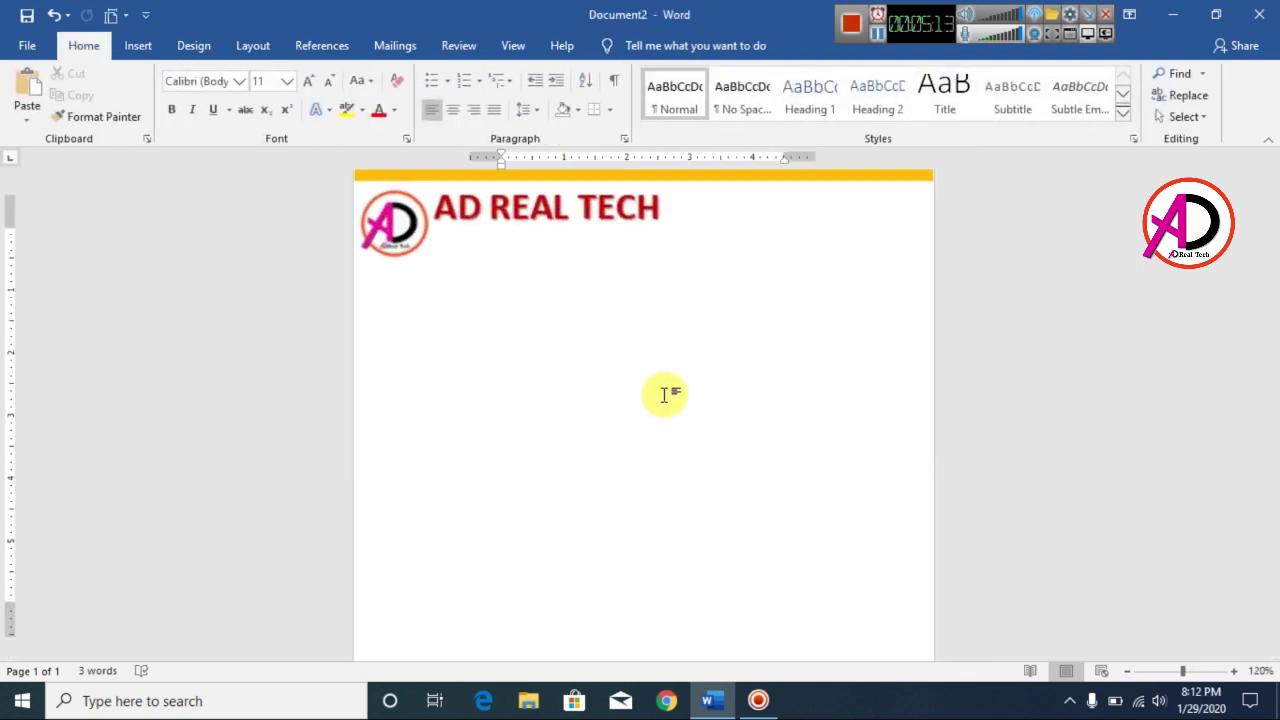
{"action": "left_click", "coordinate": [362, 236]}
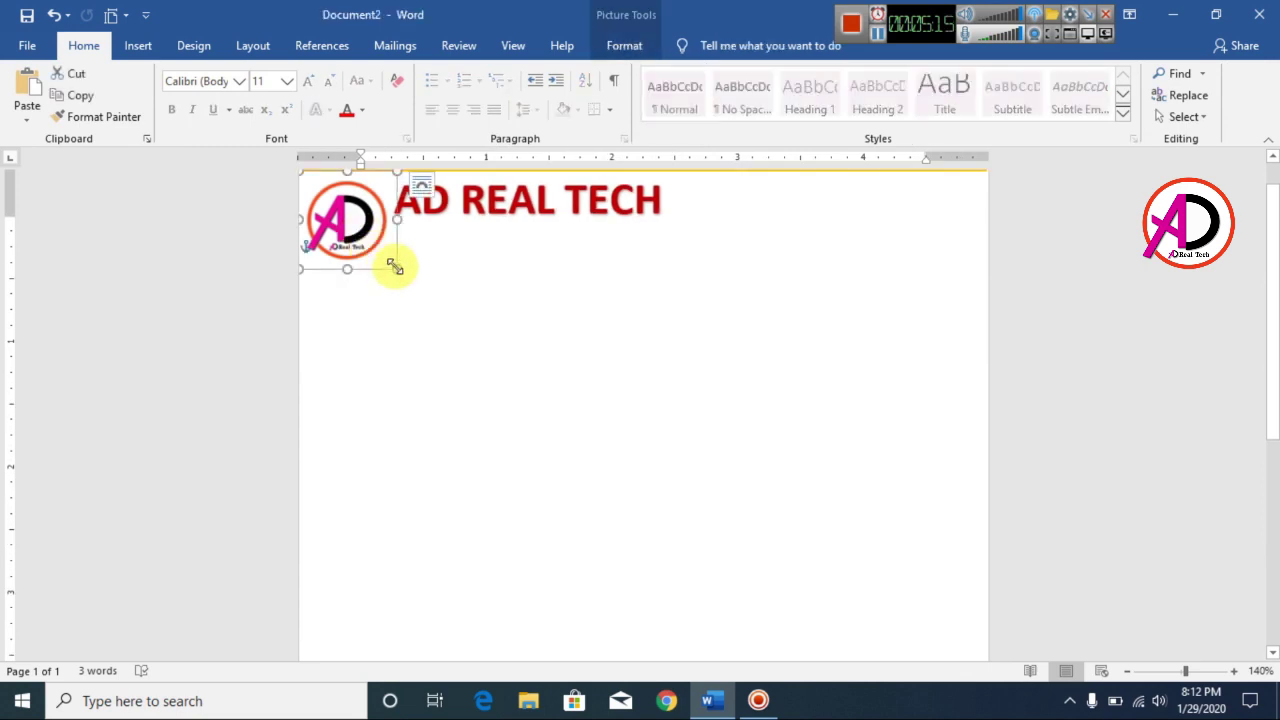
{"action": "left_click_drag", "start_coordinate": [397, 268], "coordinate": [398, 267]}
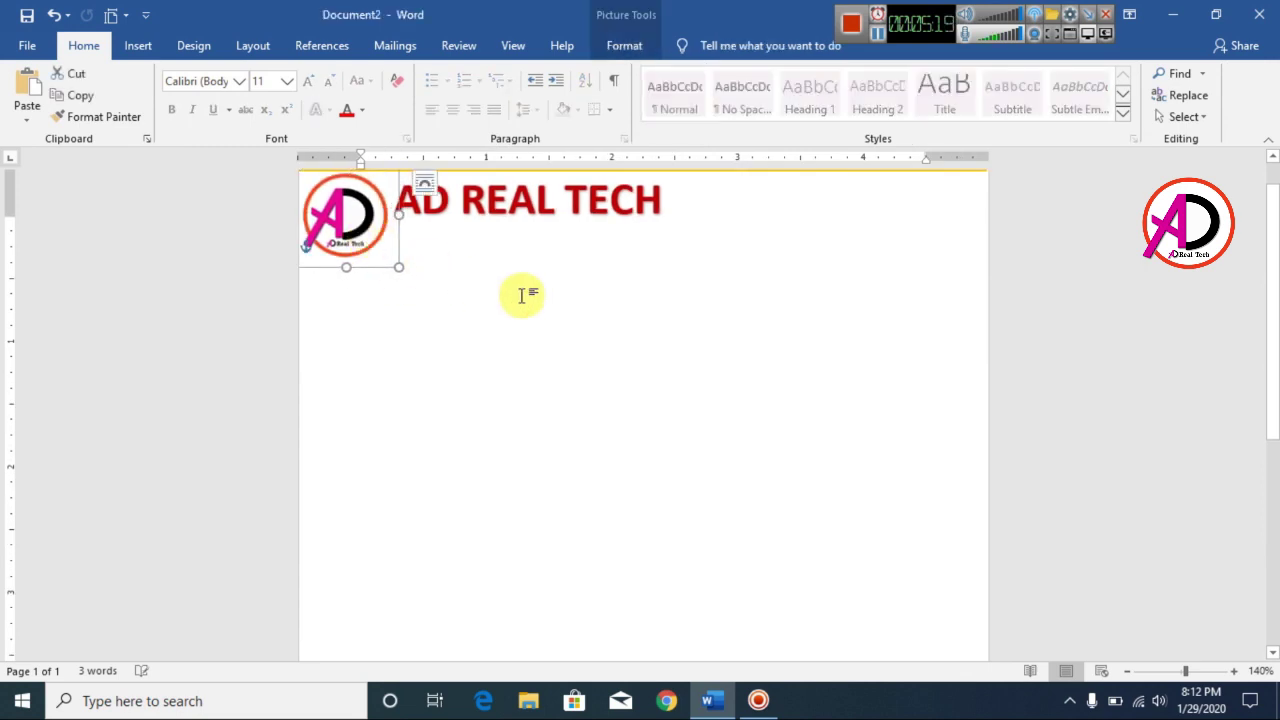
{"action": "left_click", "coordinate": [450, 340]}
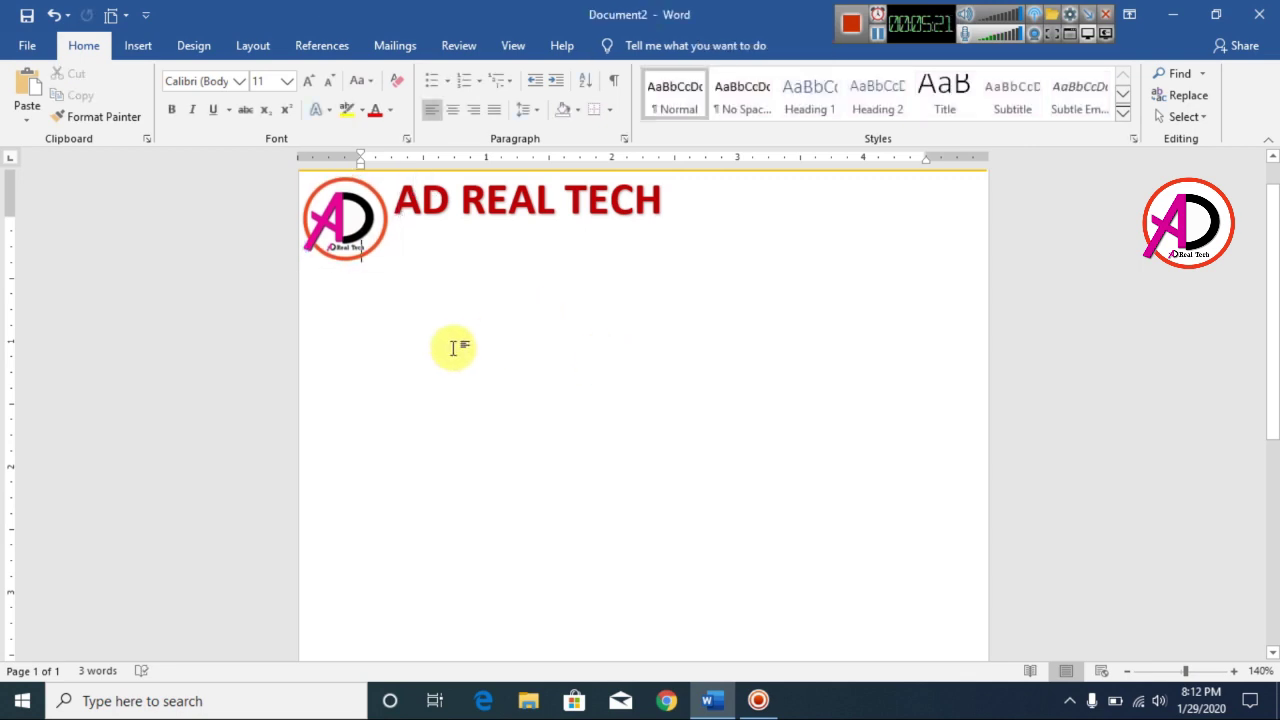
{"action": "scroll", "coordinate": [300, 190], "scroll_direction": "down", "scroll_amount": 2}
- Insert a first-style WordArt box just below the AD REAL TECH heading
{"action": "left_click", "coordinate": [136, 46]}
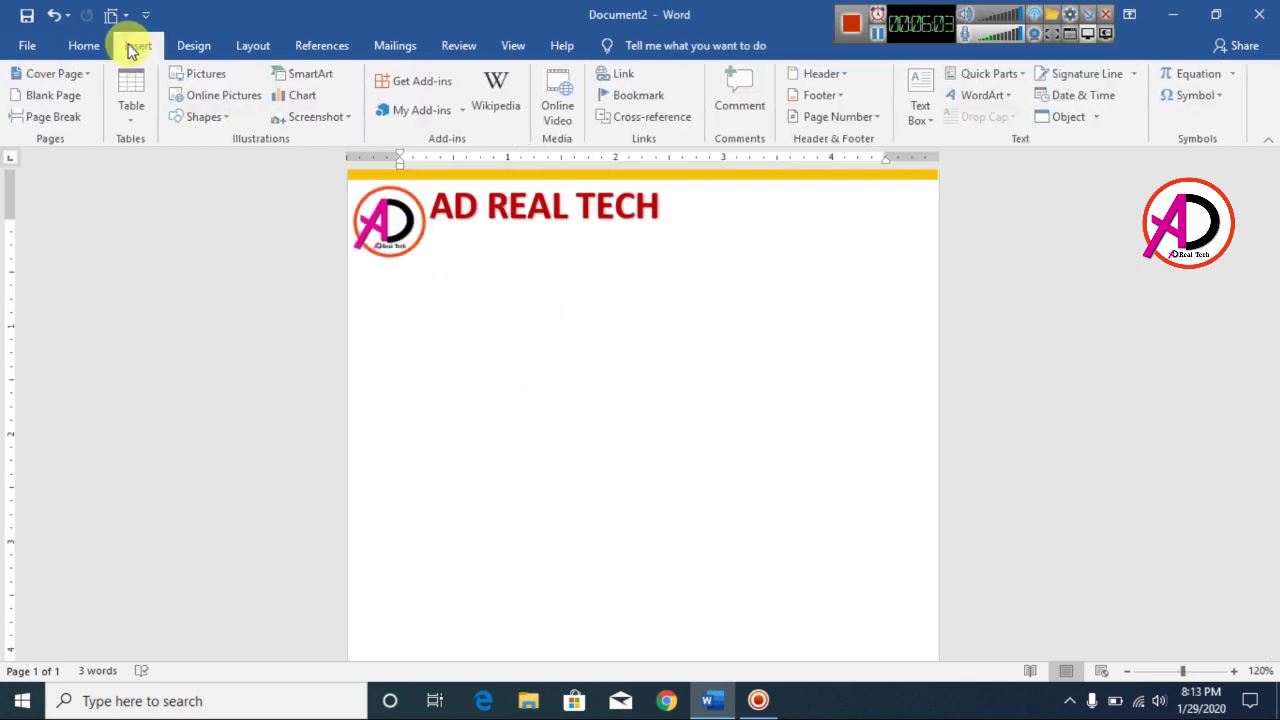
{"action": "left_click", "coordinate": [985, 95]}
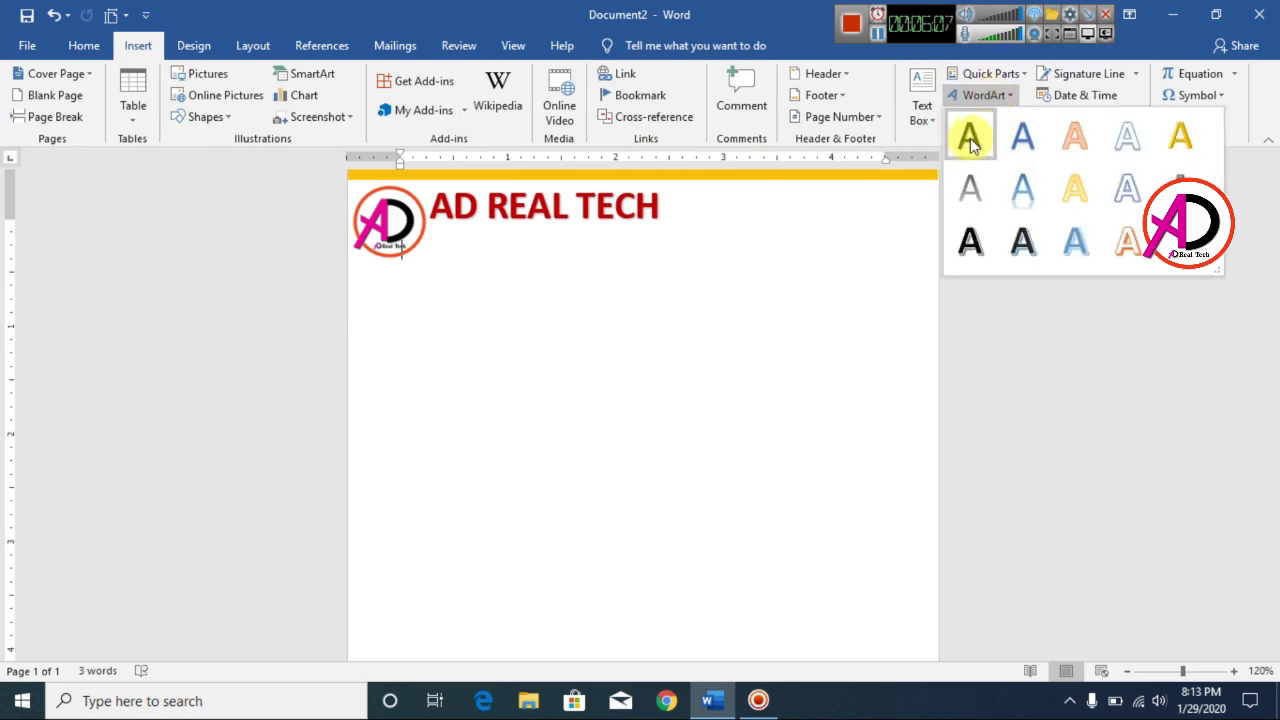
{"action": "left_click", "coordinate": [969, 140]}
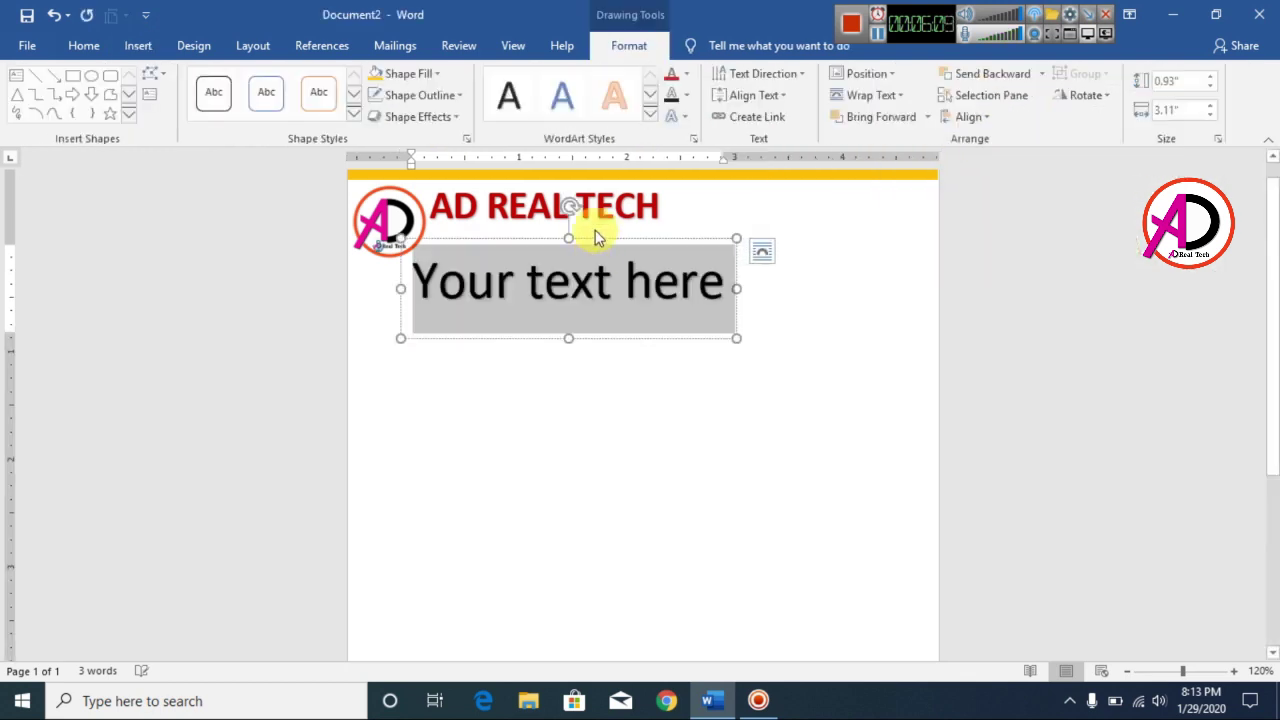
{"action": "left_click", "coordinate": [647, 222]}
{"action": "left_click_drag", "start_coordinate": [647, 220], "coordinate": [653, 199]}
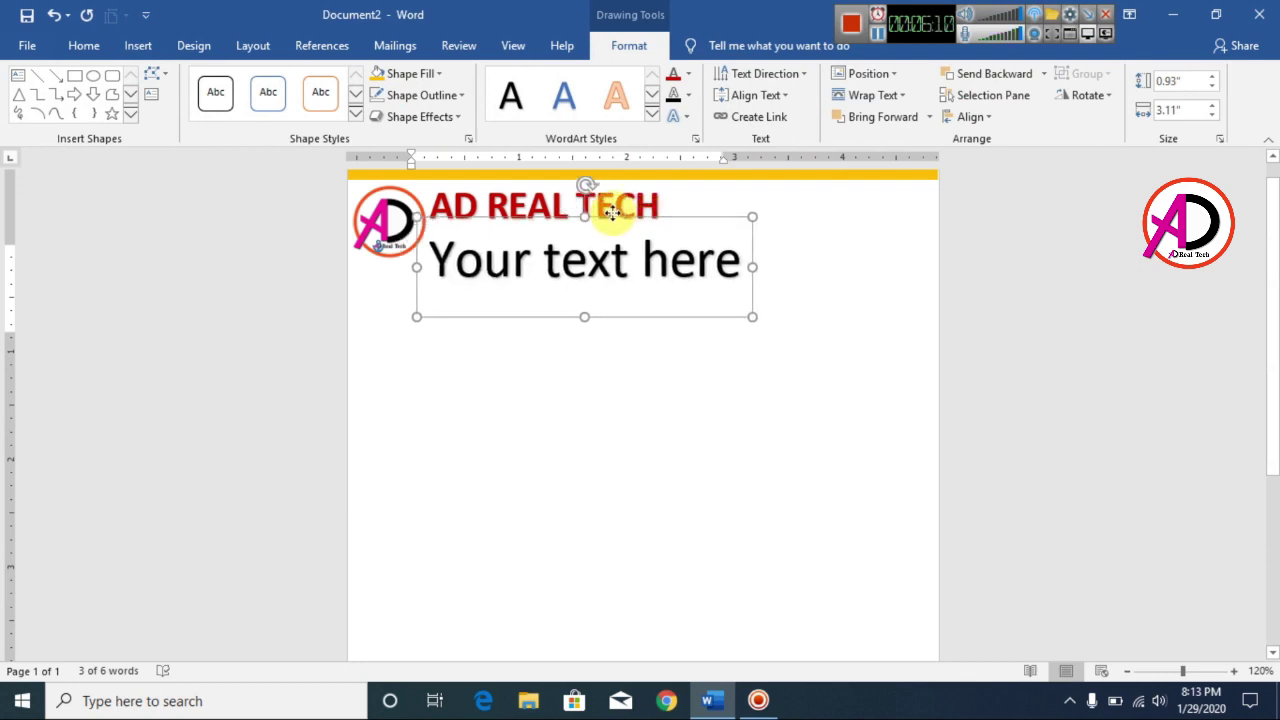
- Replace the WordArt placeholder text with TYPE INFO HERE
{"action": "double_click", "coordinate": [630, 258]}
{"action": "triple_click", "coordinate": [631, 256]}
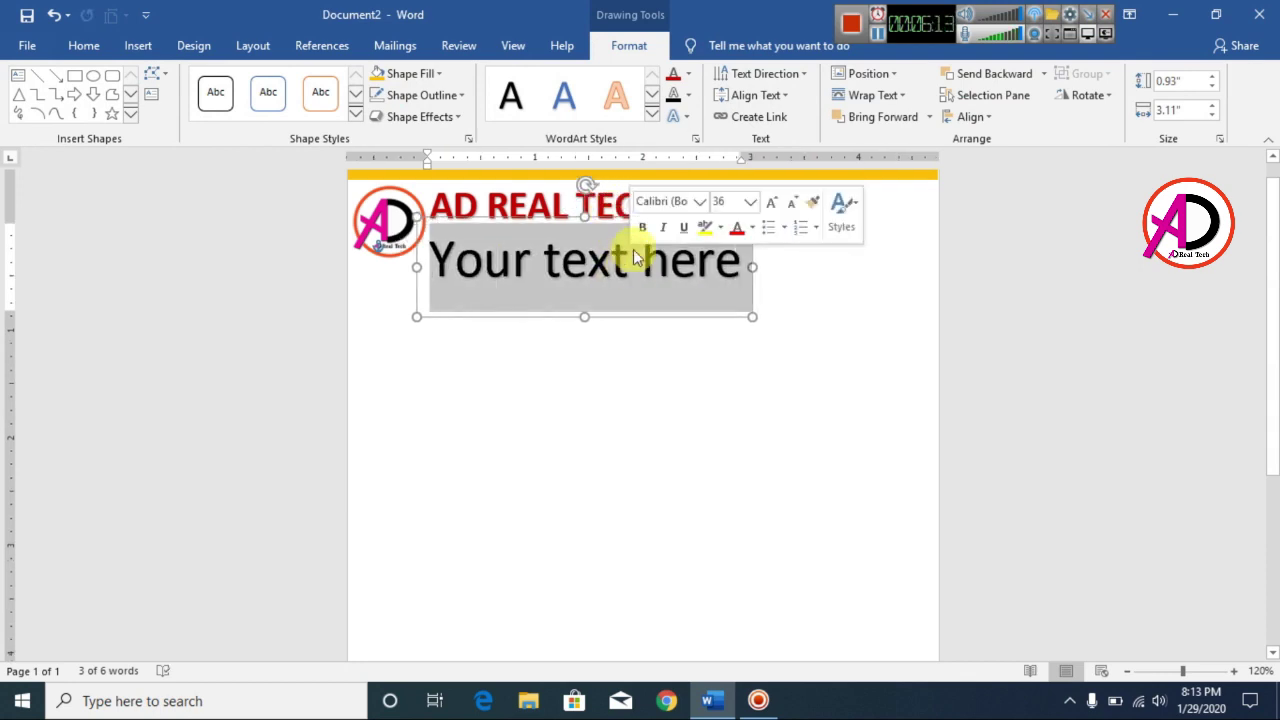
{"action": "type", "text": "INFO HERE"}
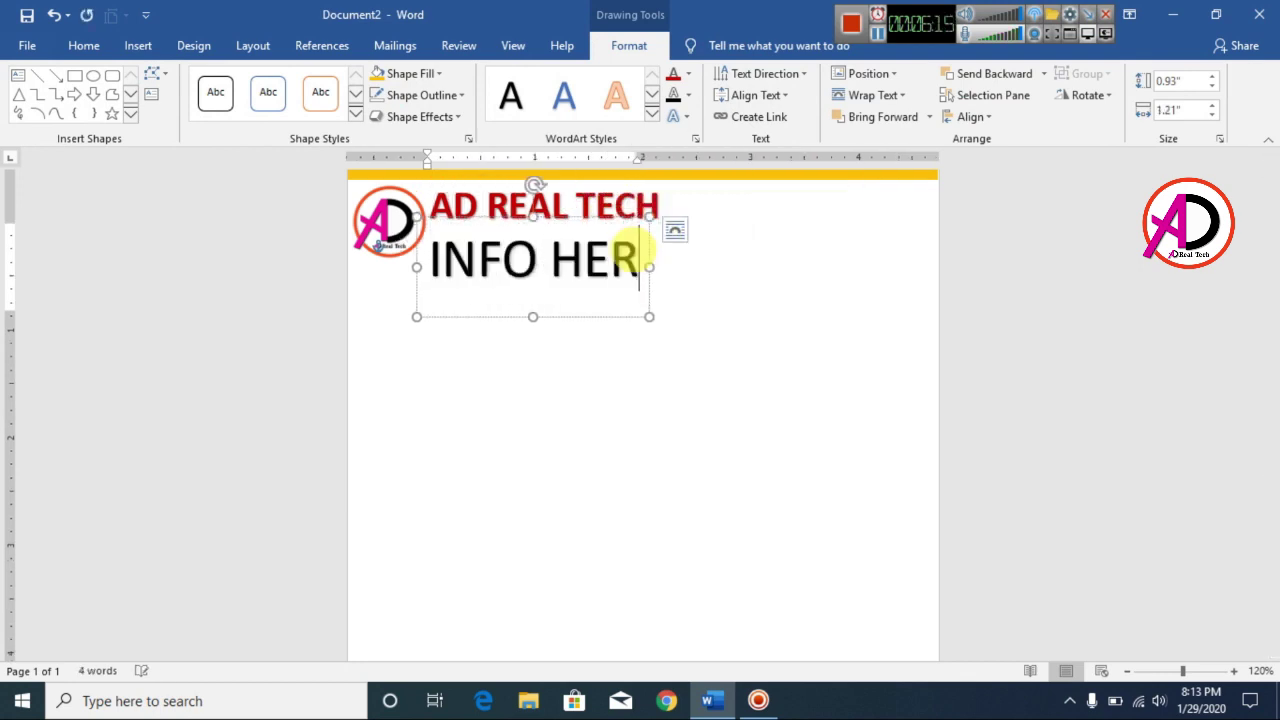
{"action": "double_click", "coordinate": [428, 265]}
{"action": "left_click", "coordinate": [430, 267]}
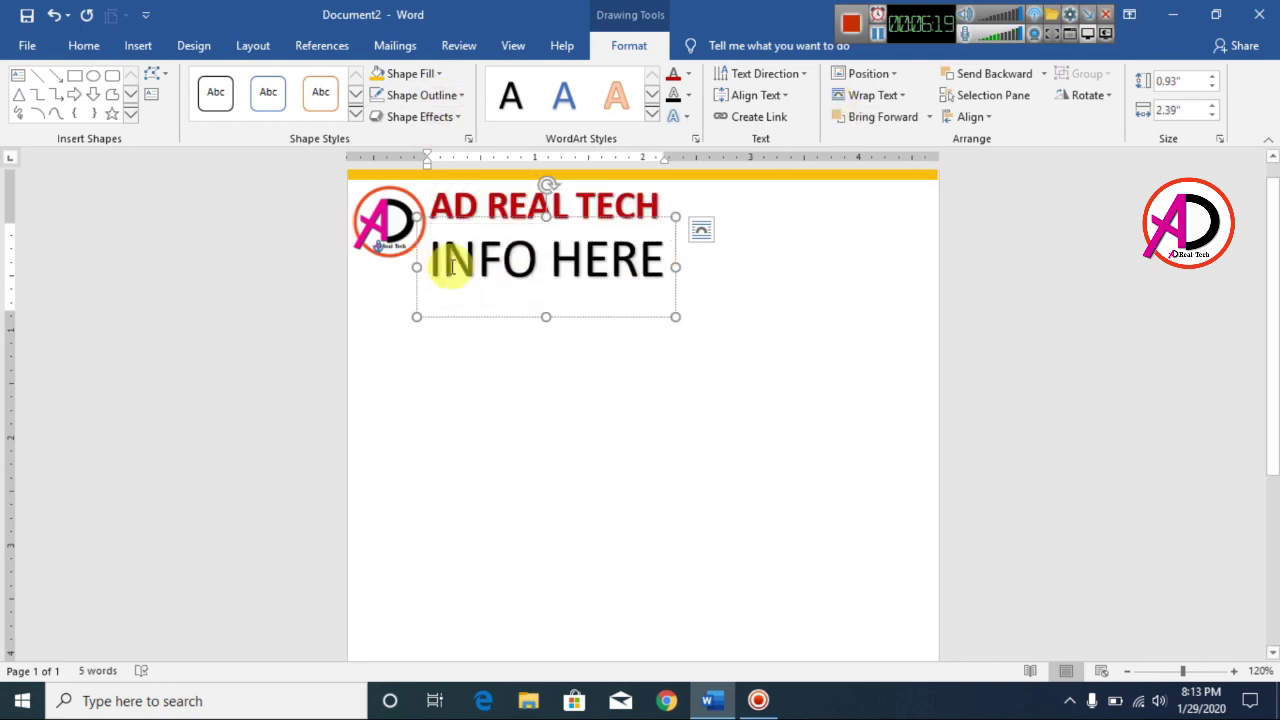
{"action": "key", "text": "Left"}
{"action": "type", "text": "TYPE"}
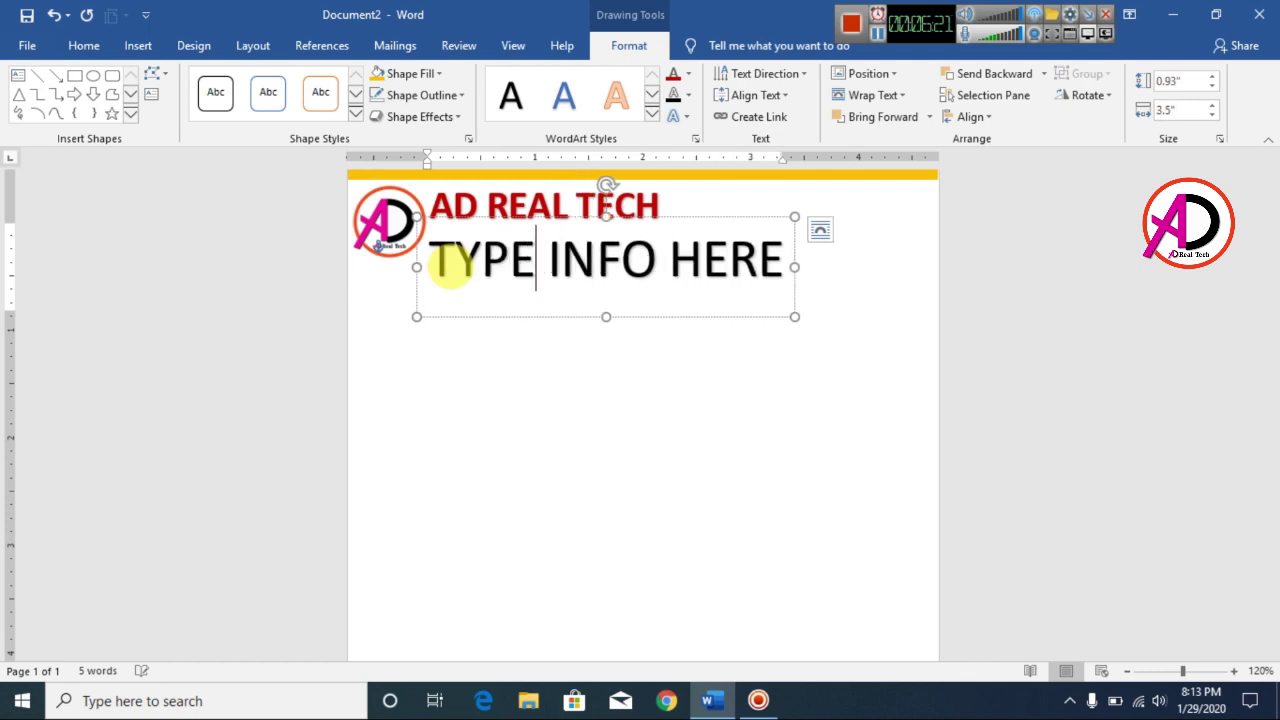
{"action": "triple_click", "coordinate": [452, 265]}
- Shrink TYPE INFO HERE to 14 pt, leaving it not bold
{"action": "left_click", "coordinate": [84, 45]}
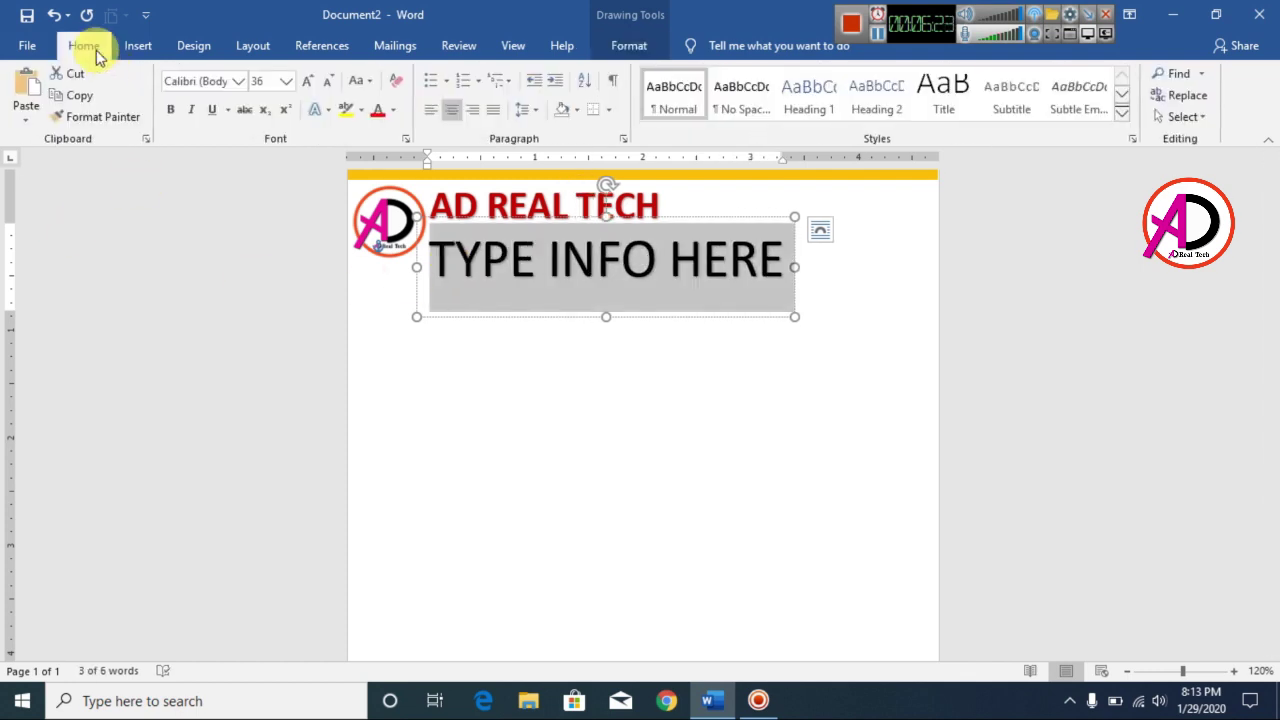
{"action": "left_click", "coordinate": [333, 83]}
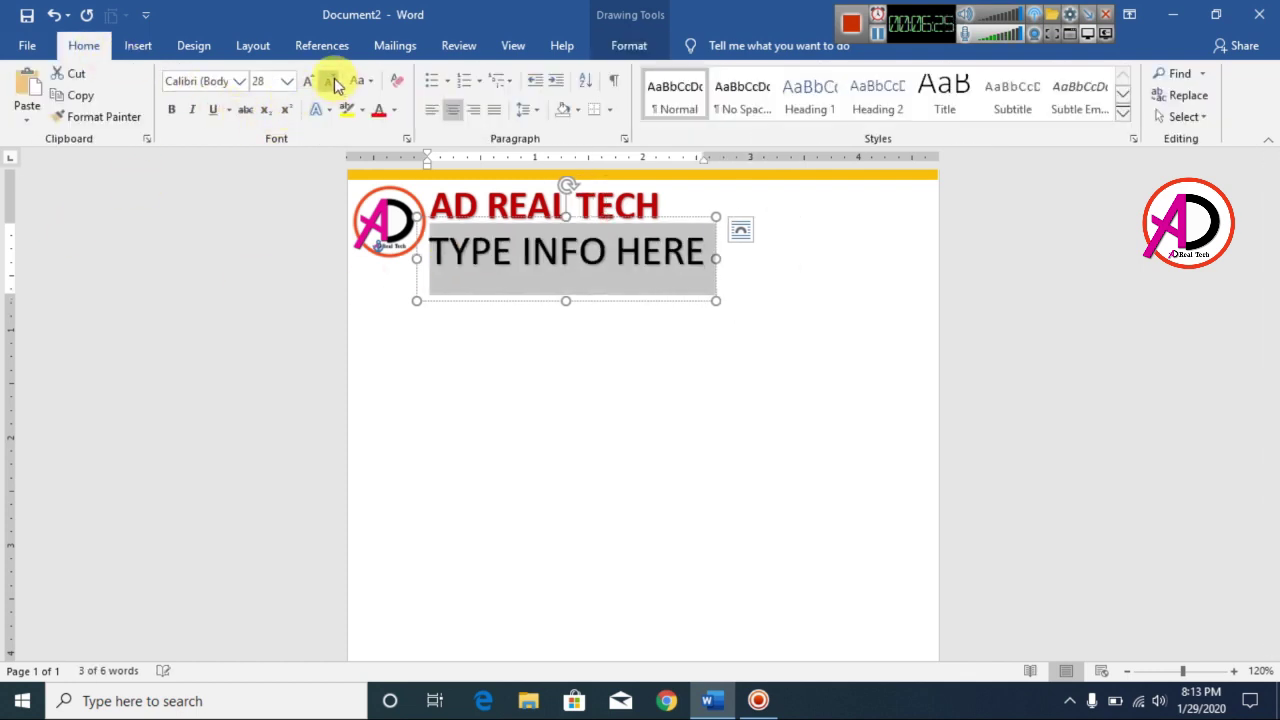
{"action": "left_click", "coordinate": [333, 83]}
{"action": "left_click", "coordinate": [333, 83]}
{"action": "left_click", "coordinate": [333, 83]}
{"action": "left_click", "coordinate": [333, 83]}
{"action": "left_click", "coordinate": [333, 83]}
{"action": "left_click", "coordinate": [333, 83]}
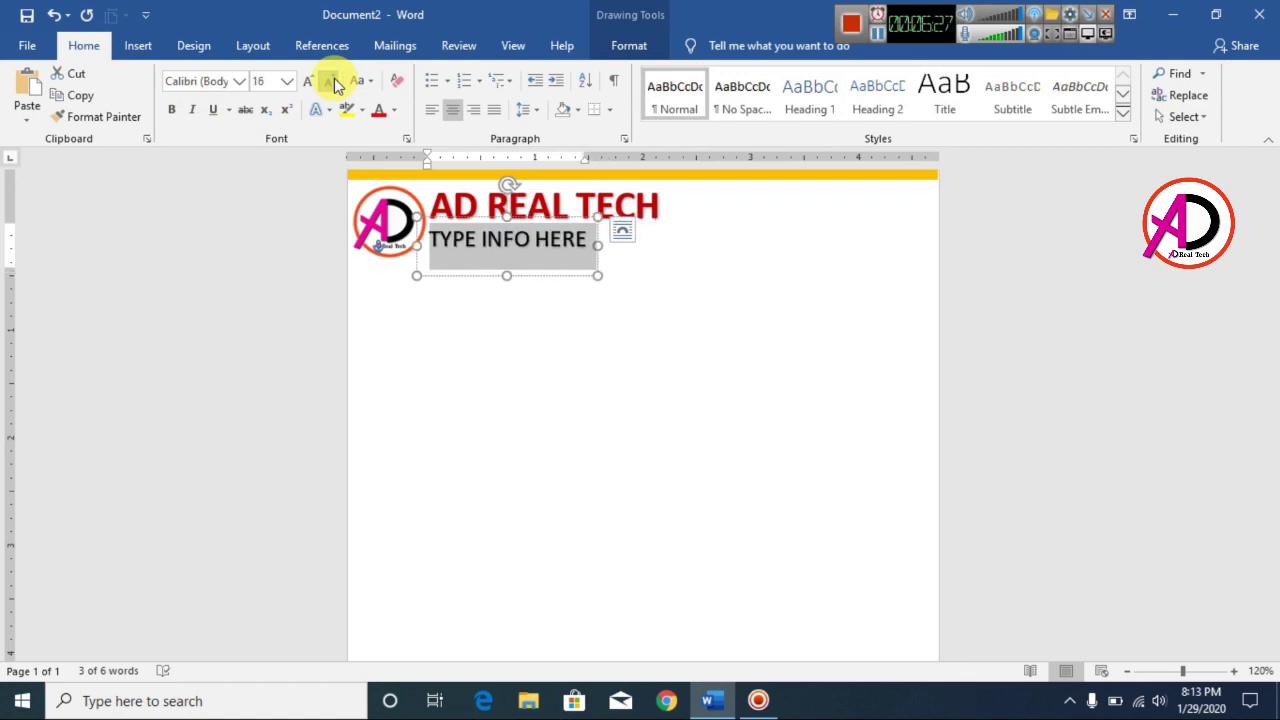
{"action": "left_click", "coordinate": [333, 83]}
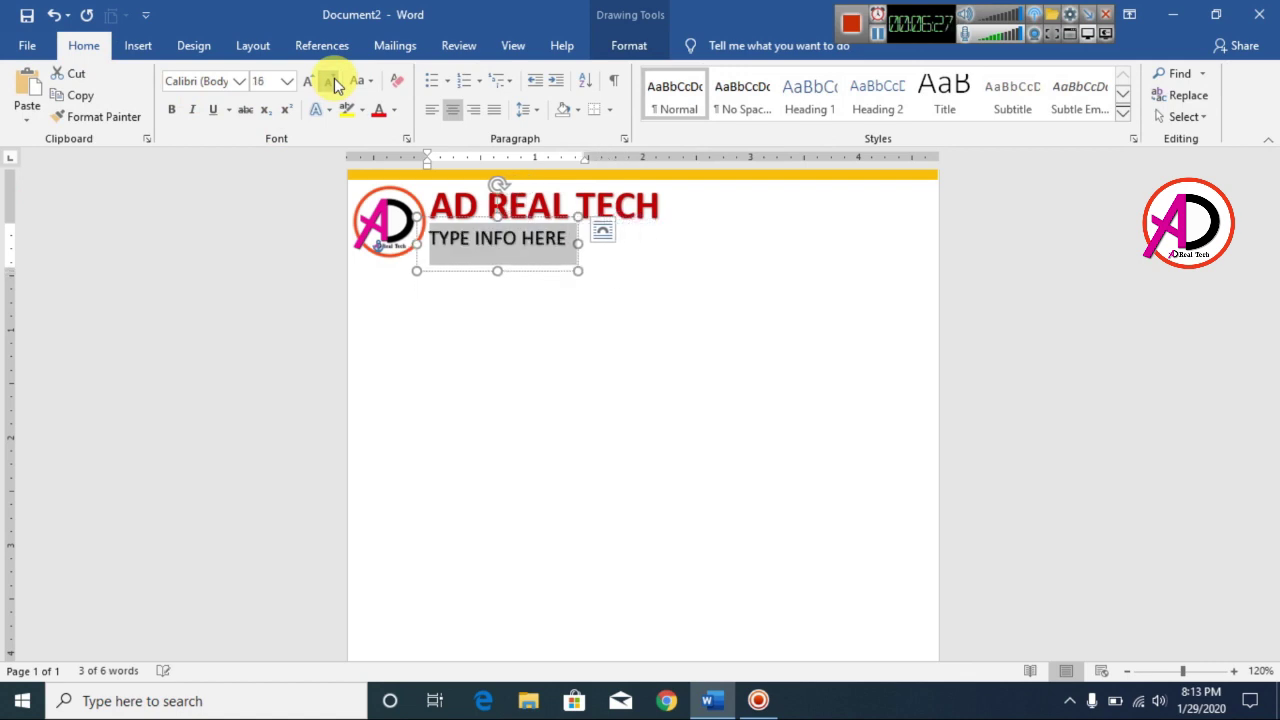
{"action": "left_click", "coordinate": [173, 110]}
{"action": "left_click", "coordinate": [172, 109]}
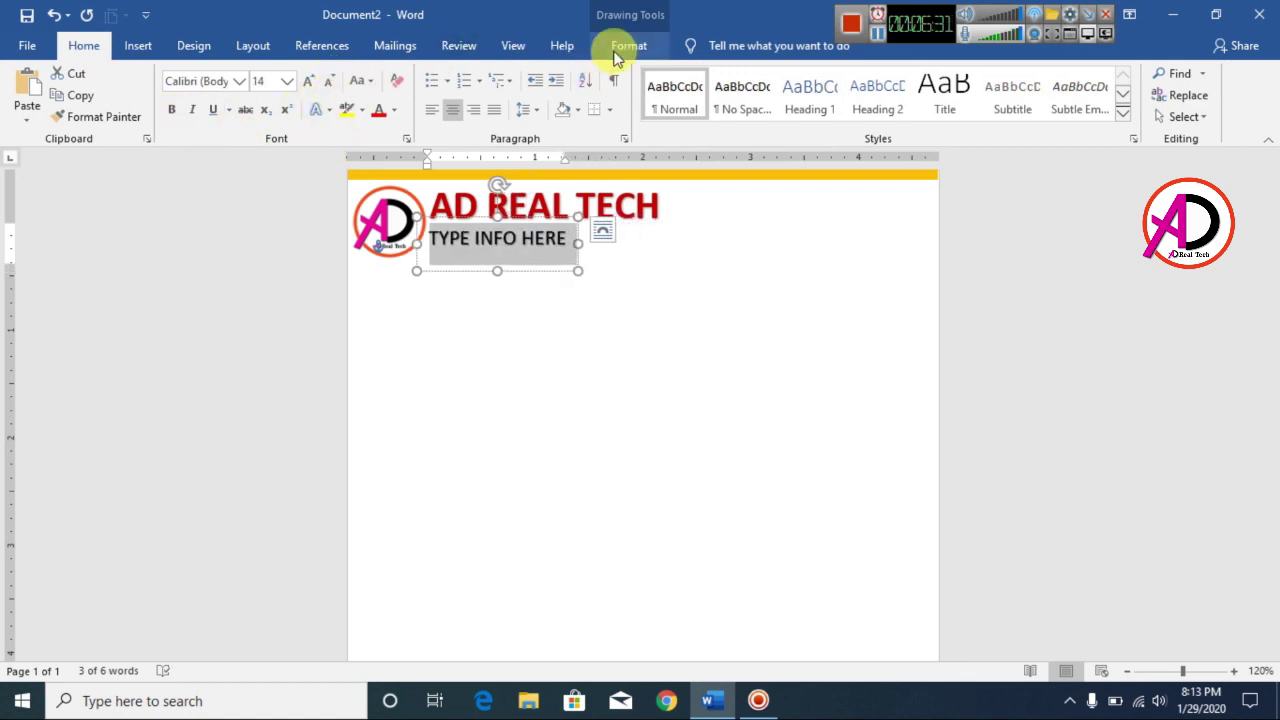
- Give the TYPE INFO HERE WordArt a blue text fill
{"action": "left_click", "coordinate": [629, 47]}
{"action": "left_click", "coordinate": [688, 80]}
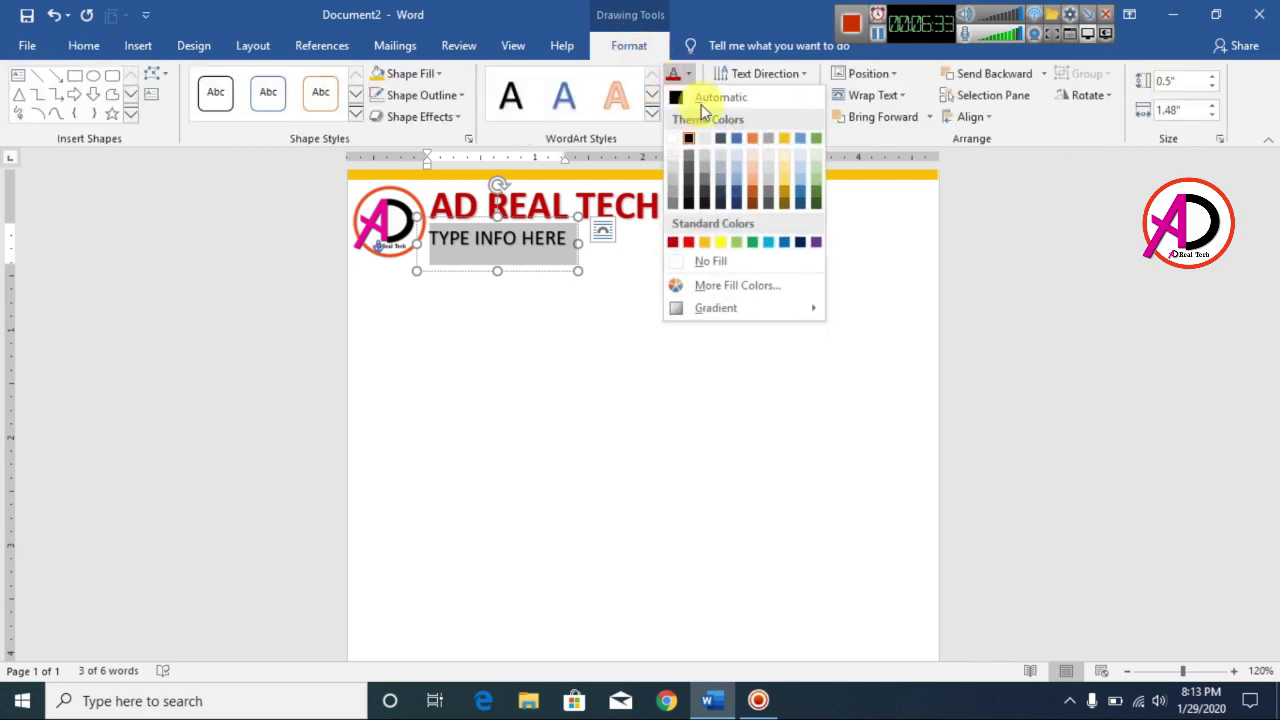
{"action": "left_click", "coordinate": [799, 243]}
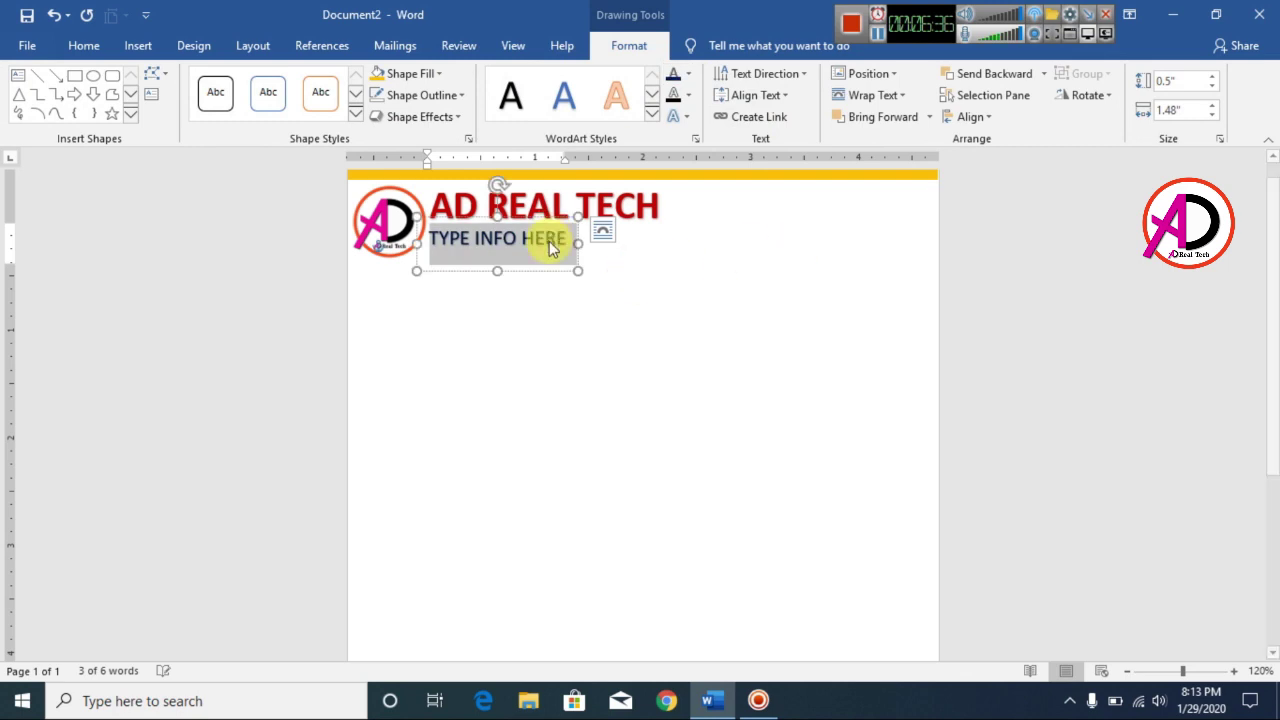
{"action": "left_click", "coordinate": [689, 78]}
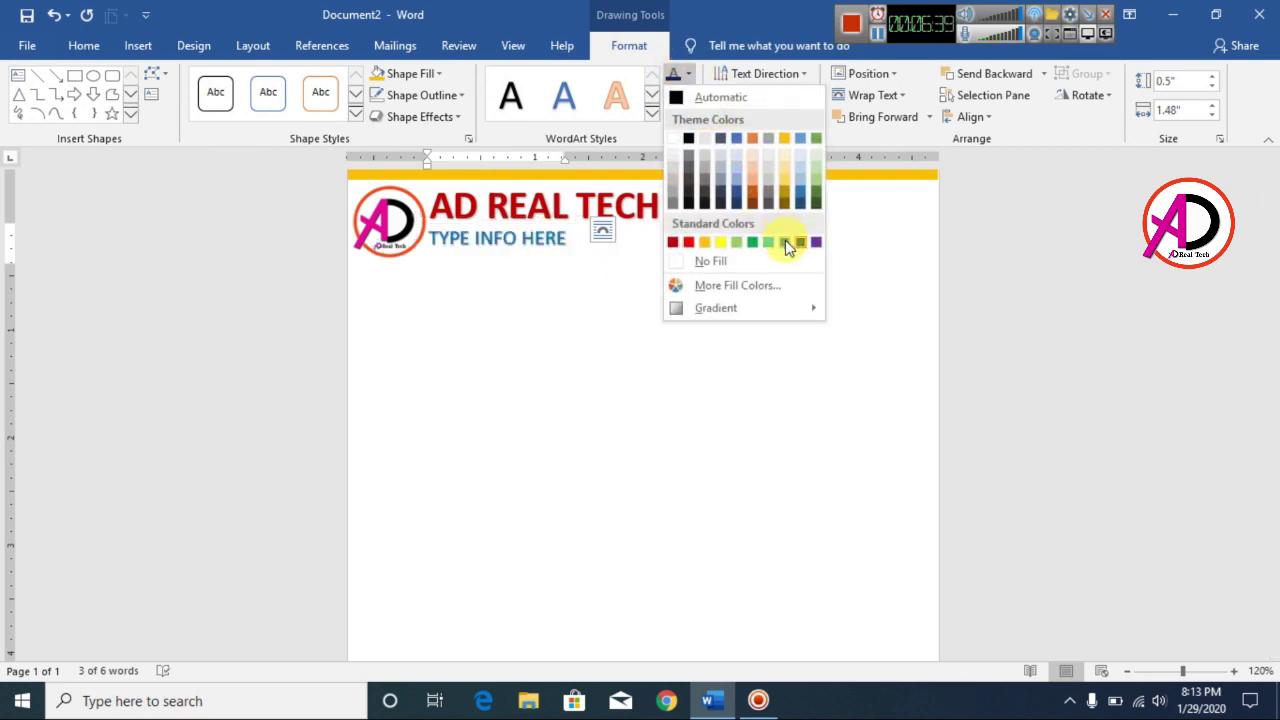
{"action": "left_click", "coordinate": [785, 243]}
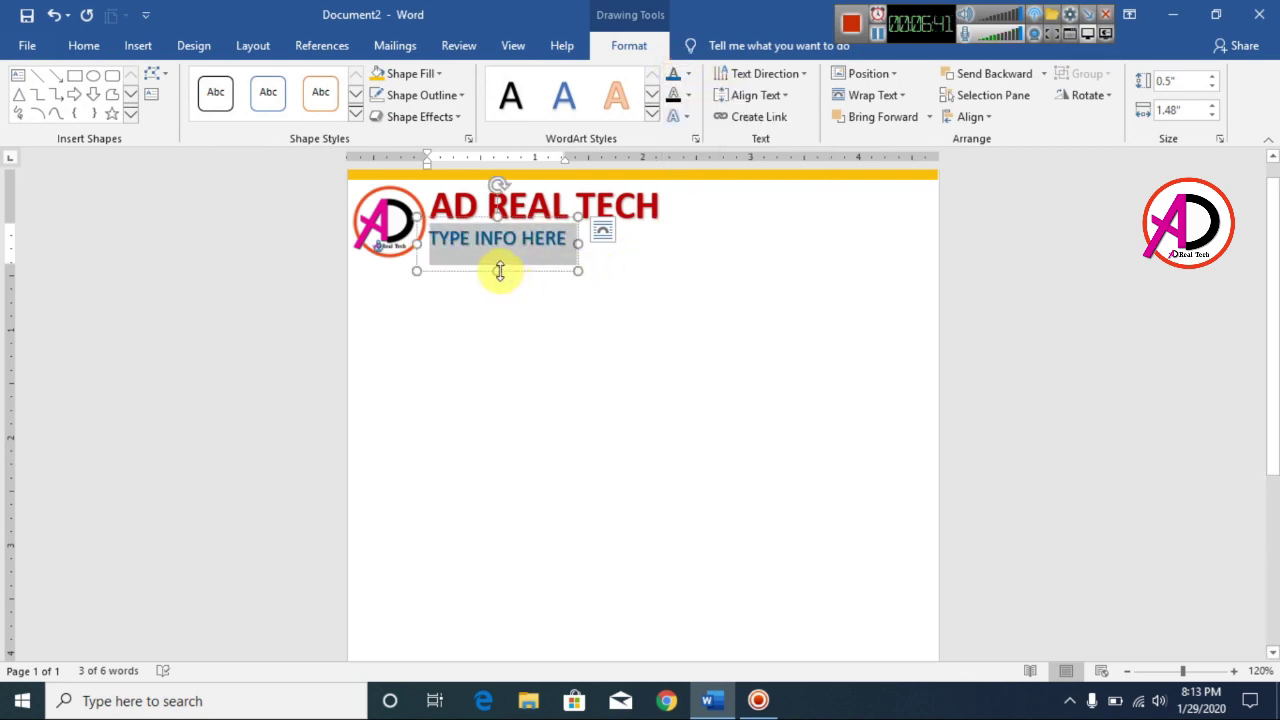
- Shorten the WordArt box and move it up directly under the heading
{"action": "left_click_drag", "start_coordinate": [500, 271], "coordinate": [500, 258]}
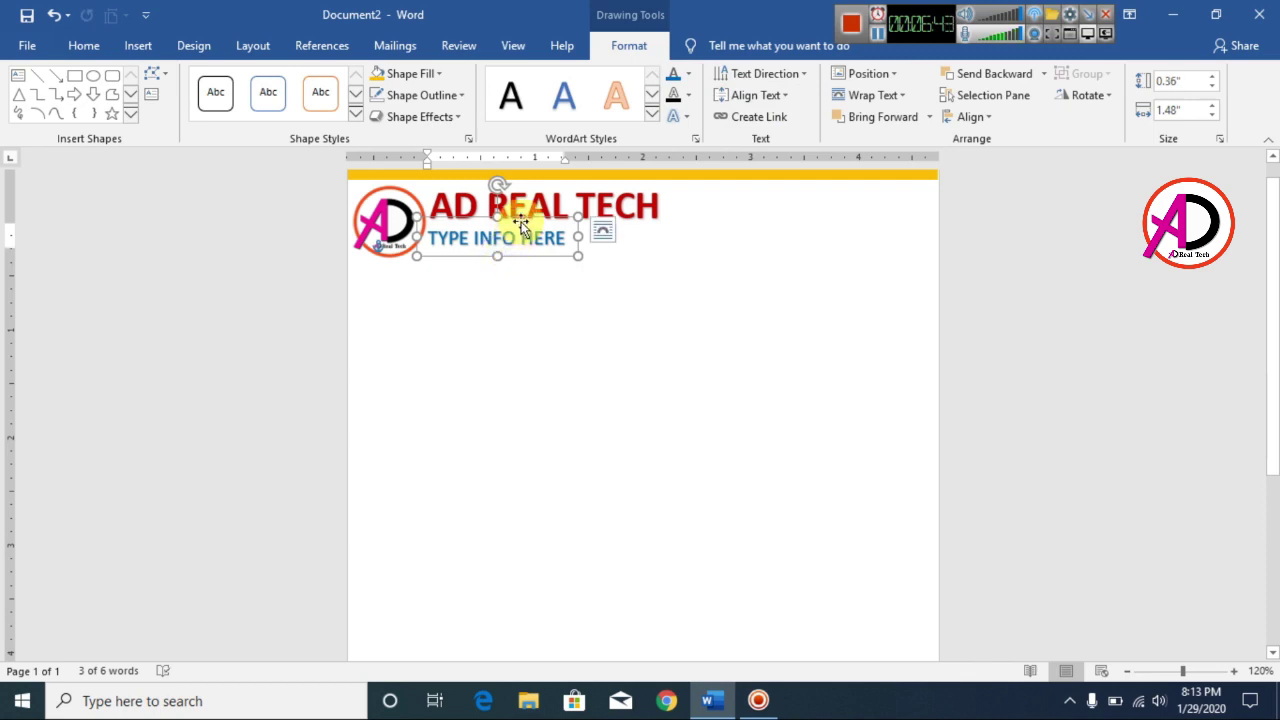
{"action": "left_click_drag", "start_coordinate": [530, 222], "coordinate": [530, 217]}
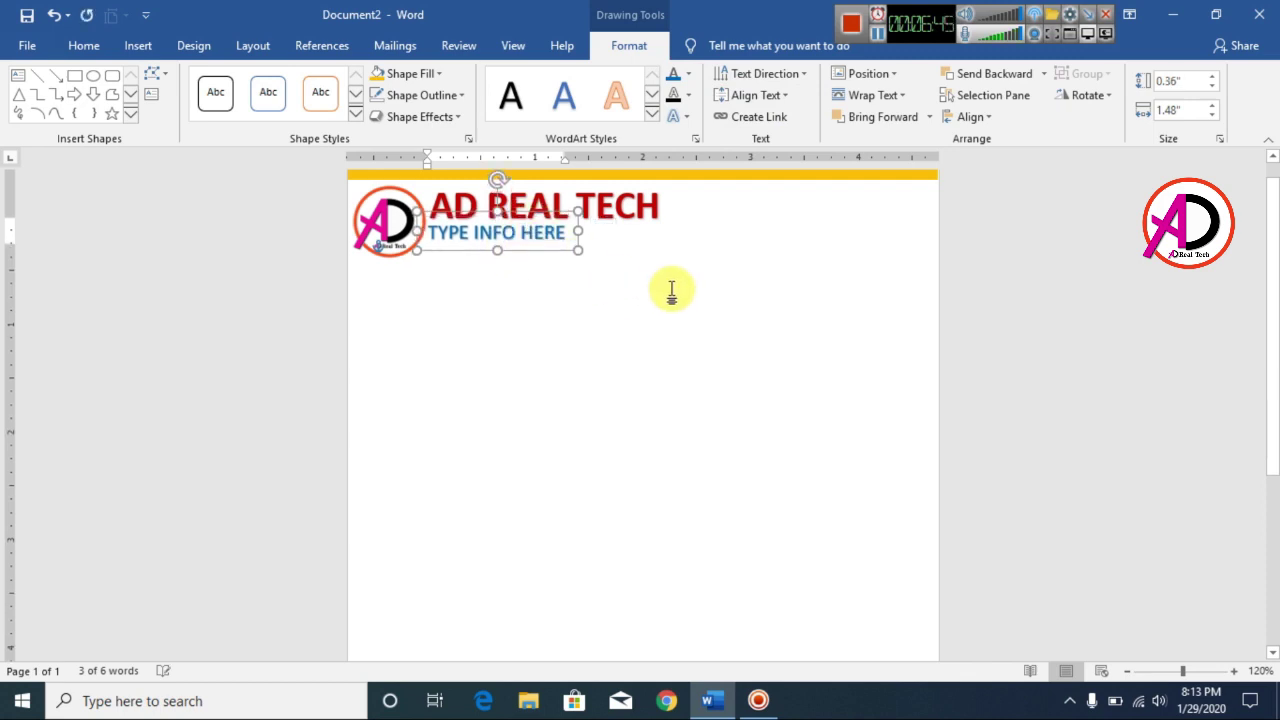
{"action": "left_click", "coordinate": [655, 333]}
{"action": "scroll", "coordinate": [686, 437], "scroll_direction": "down", "scroll_amount": 6}
{"action": "scroll", "coordinate": [803, 397], "scroll_direction": "up", "scroll_amount": 6}
{"action": "scroll", "coordinate": [540, 375], "scroll_direction": "down", "scroll_amount": 3}
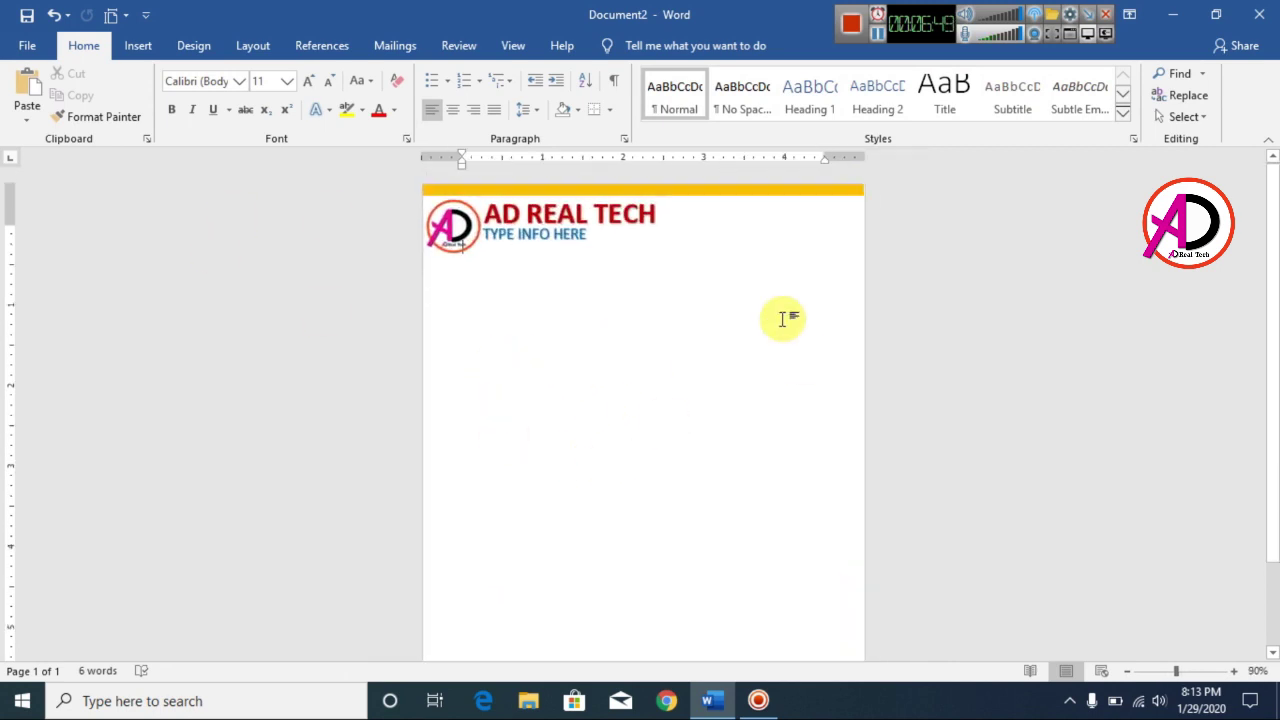
{"action": "left_click", "coordinate": [137, 48]}
- Draw a text box on the right side of the header
{"action": "left_click", "coordinate": [204, 116]}
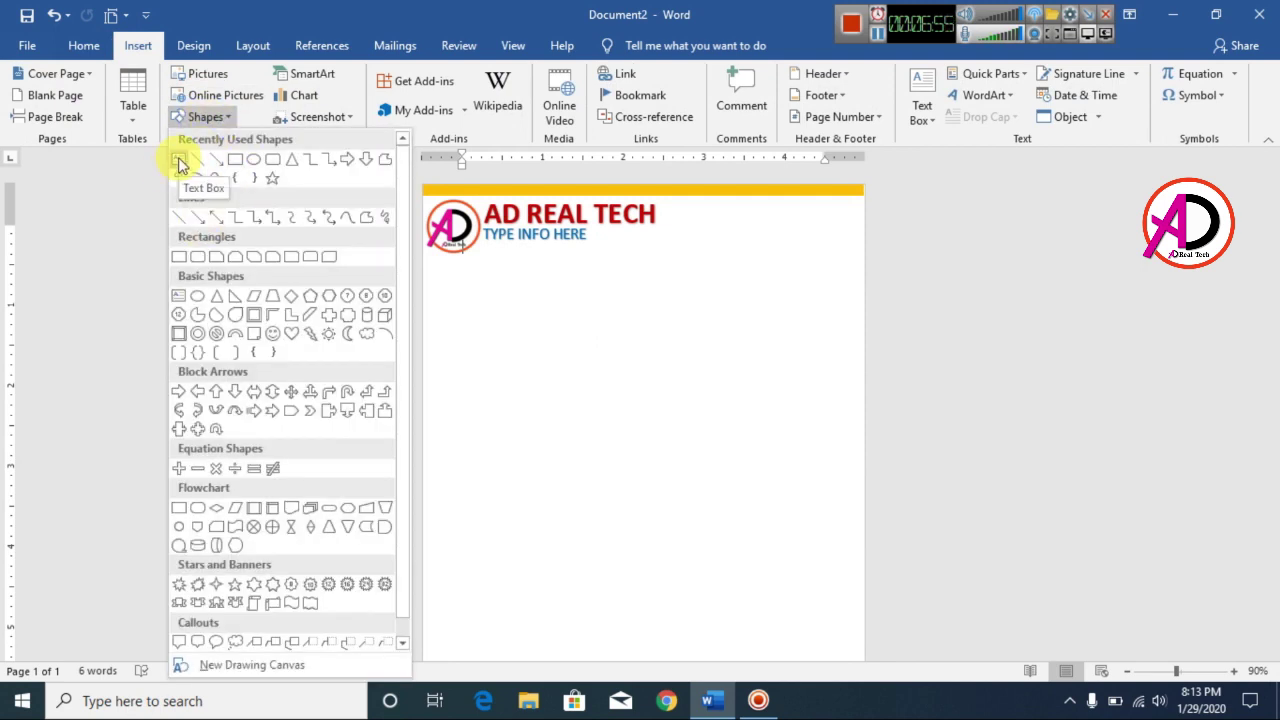
{"action": "left_click", "coordinate": [181, 166]}
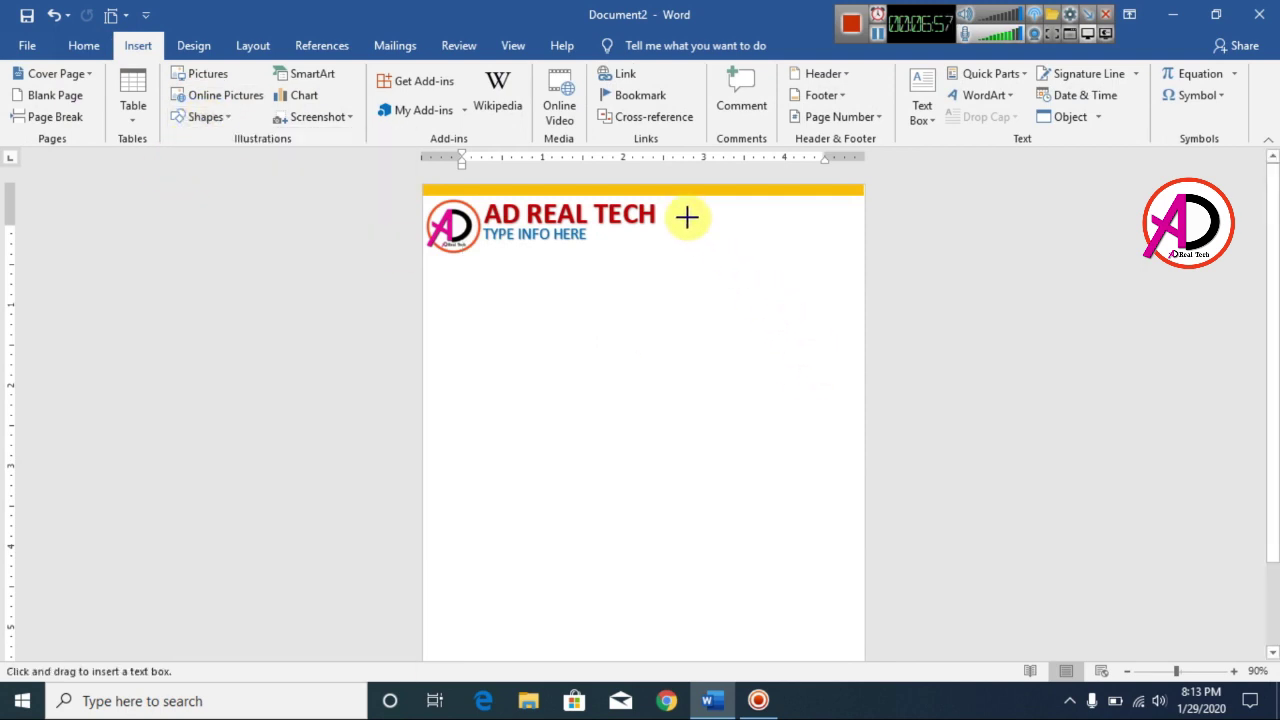
{"action": "mouse_move", "coordinate": [669, 205]}
{"action": "left_mouse_down"}
{"action": "mouse_move", "coordinate": [838, 312]}
{"action": "mouse_move", "coordinate": [857, 302]}
{"action": "left_mouse_up"}
{"action": "scroll", "coordinate": [825, 385], "scroll_direction": "up", "scroll_amount": 7}
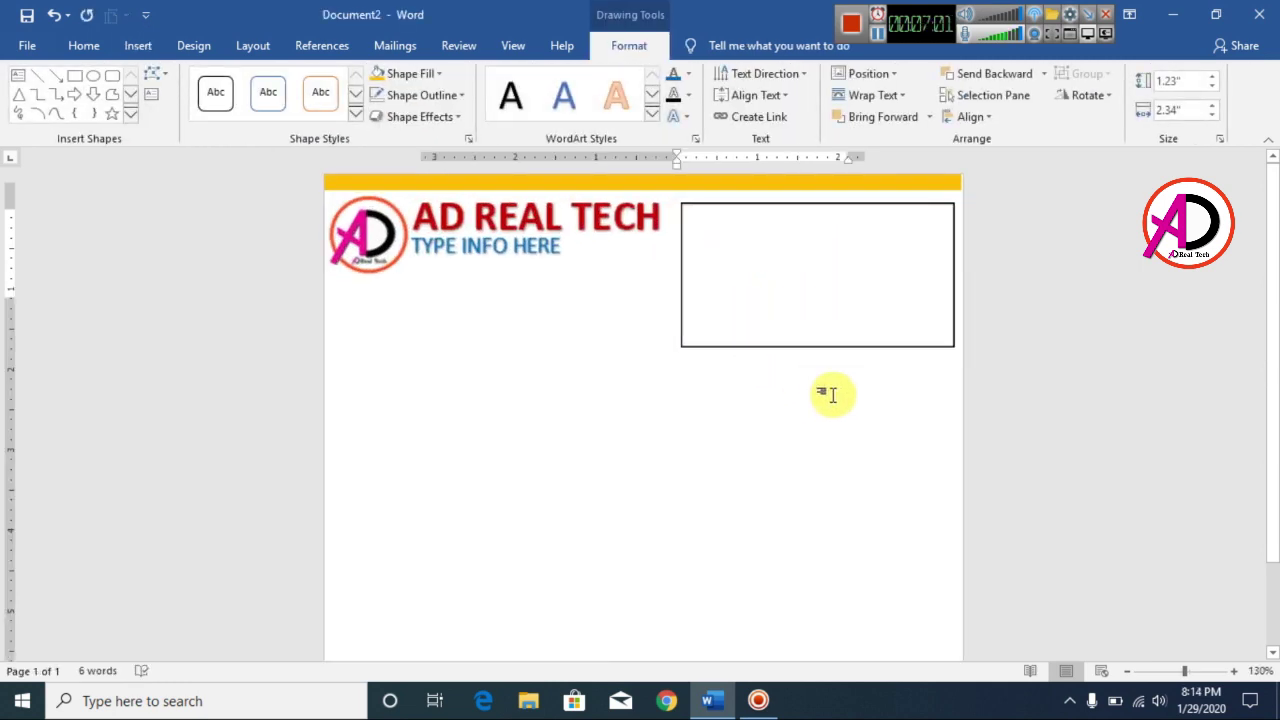
{"action": "left_click", "coordinate": [700, 249]}
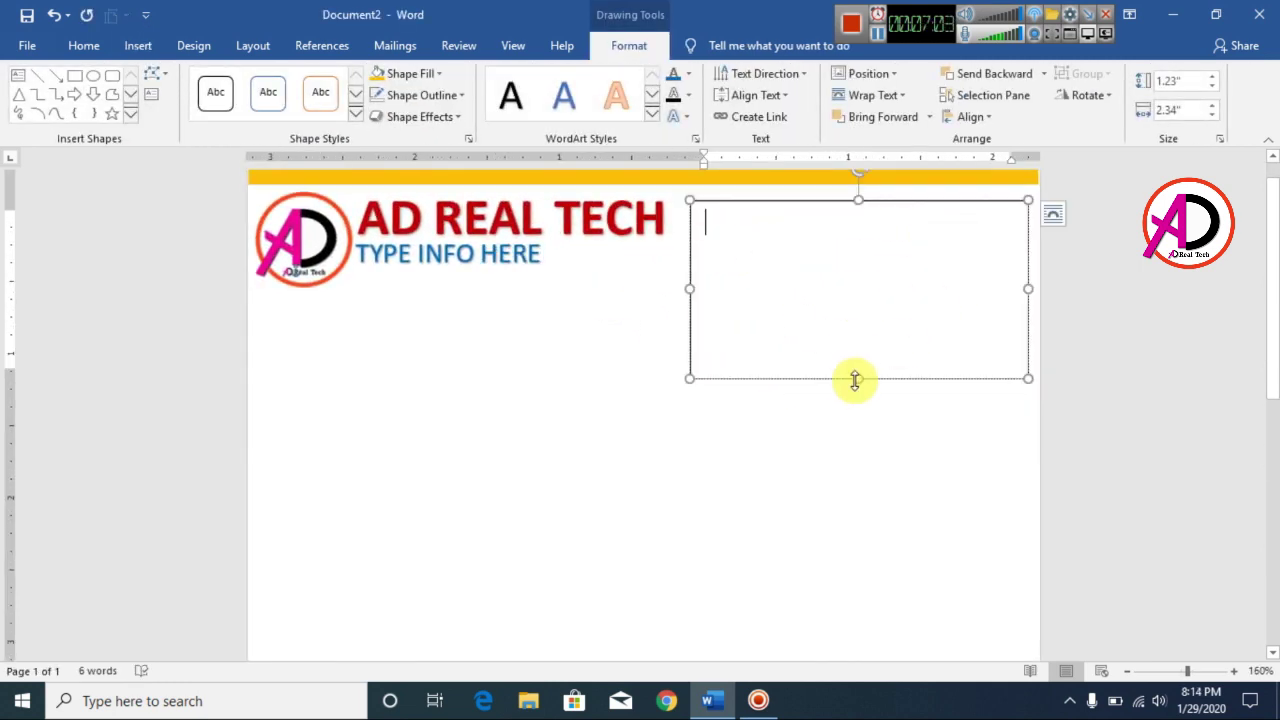
{"action": "scroll", "coordinate": [840, 456], "scroll_direction": "down", "scroll_amount": 1}
{"action": "scroll", "coordinate": [840, 456], "scroll_direction": "up", "scroll_amount": 1}
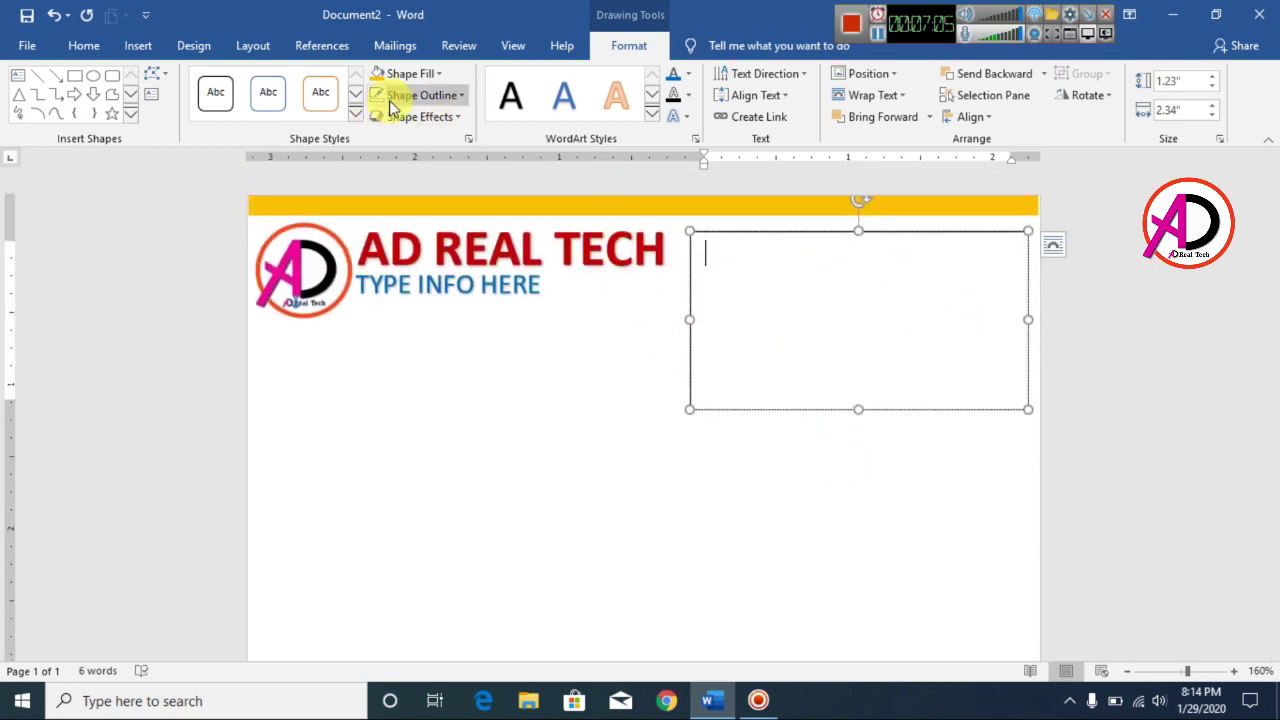
- Set the box to 1.0 line spacing with no space after, and font size 7
{"action": "left_click", "coordinate": [88, 46]}
{"action": "left_click", "coordinate": [537, 110]}
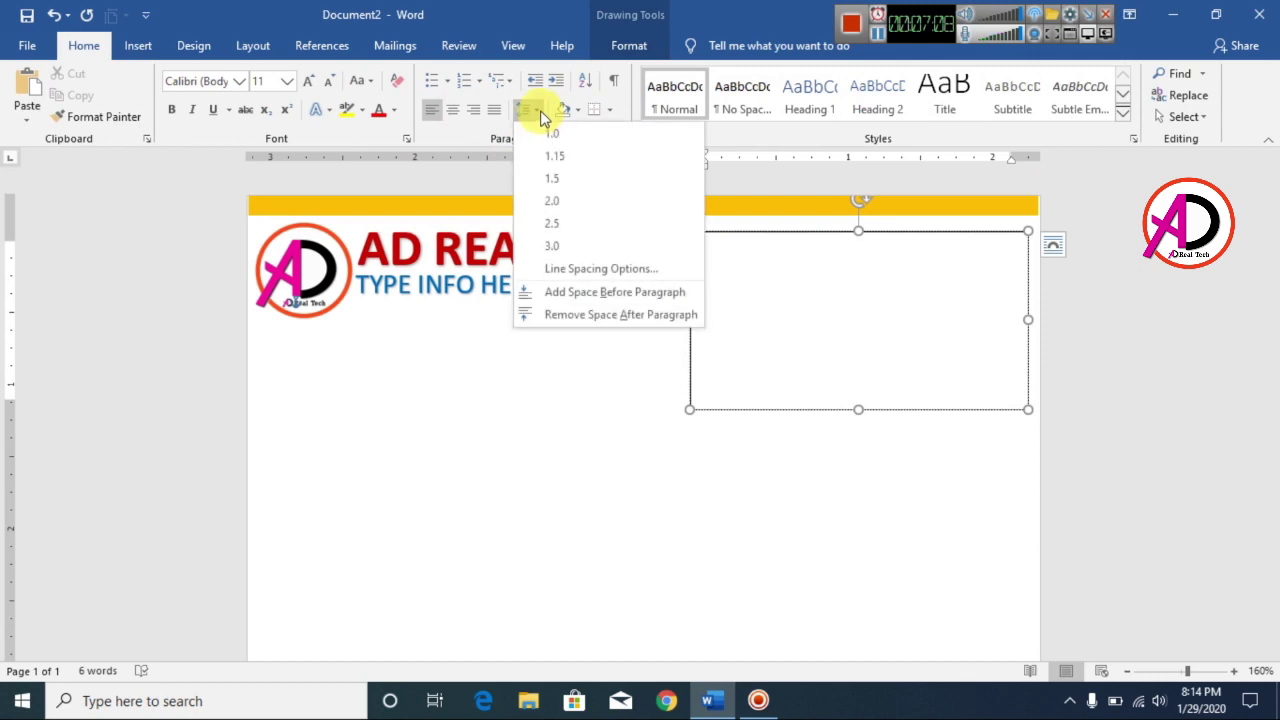
{"action": "left_click", "coordinate": [584, 138]}
{"action": "left_click", "coordinate": [537, 111]}
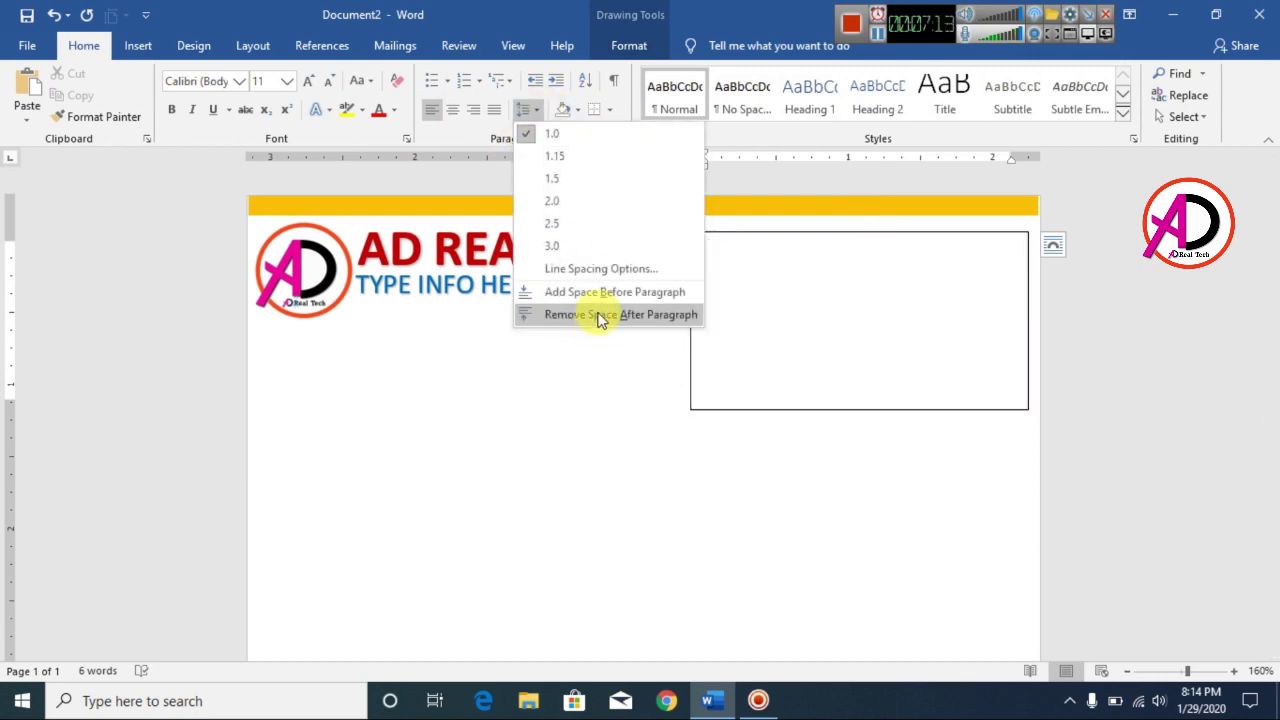
{"action": "left_click", "coordinate": [594, 313]}
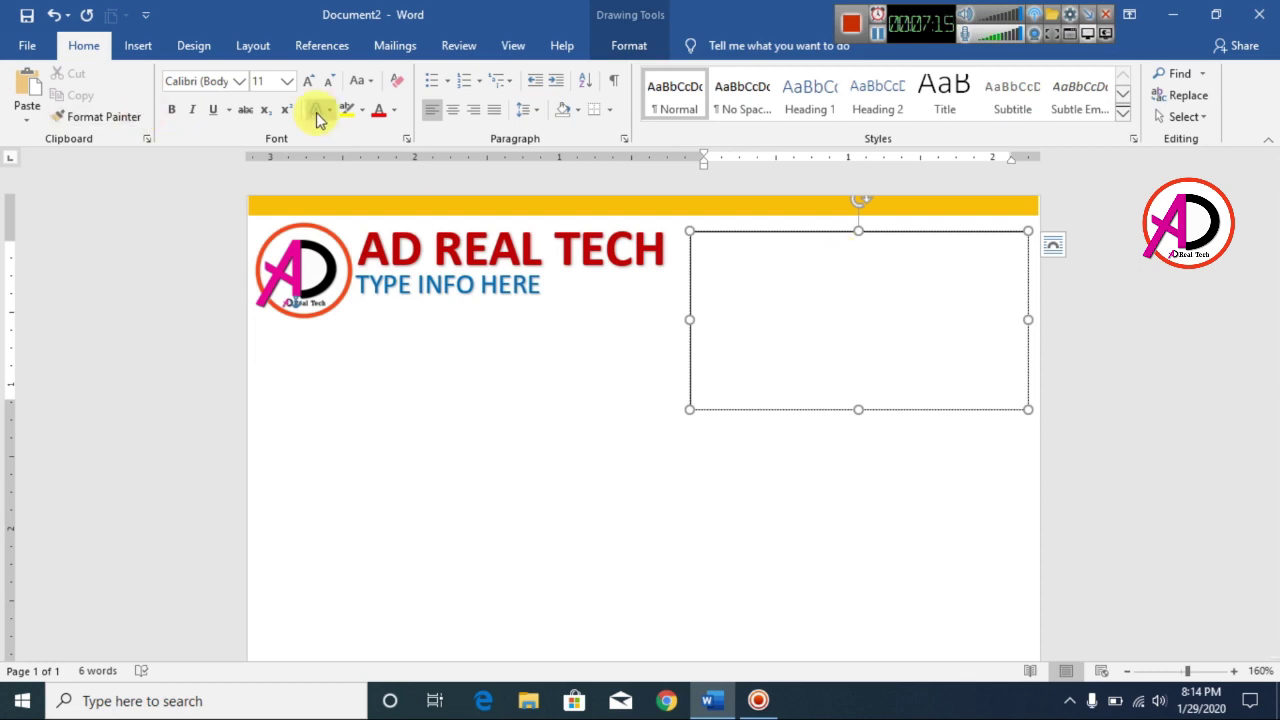
{"action": "left_click", "coordinate": [330, 84]}
{"action": "left_click", "coordinate": [330, 84]}
{"action": "left_click", "coordinate": [330, 84]}
{"action": "left_click", "coordinate": [330, 84]}
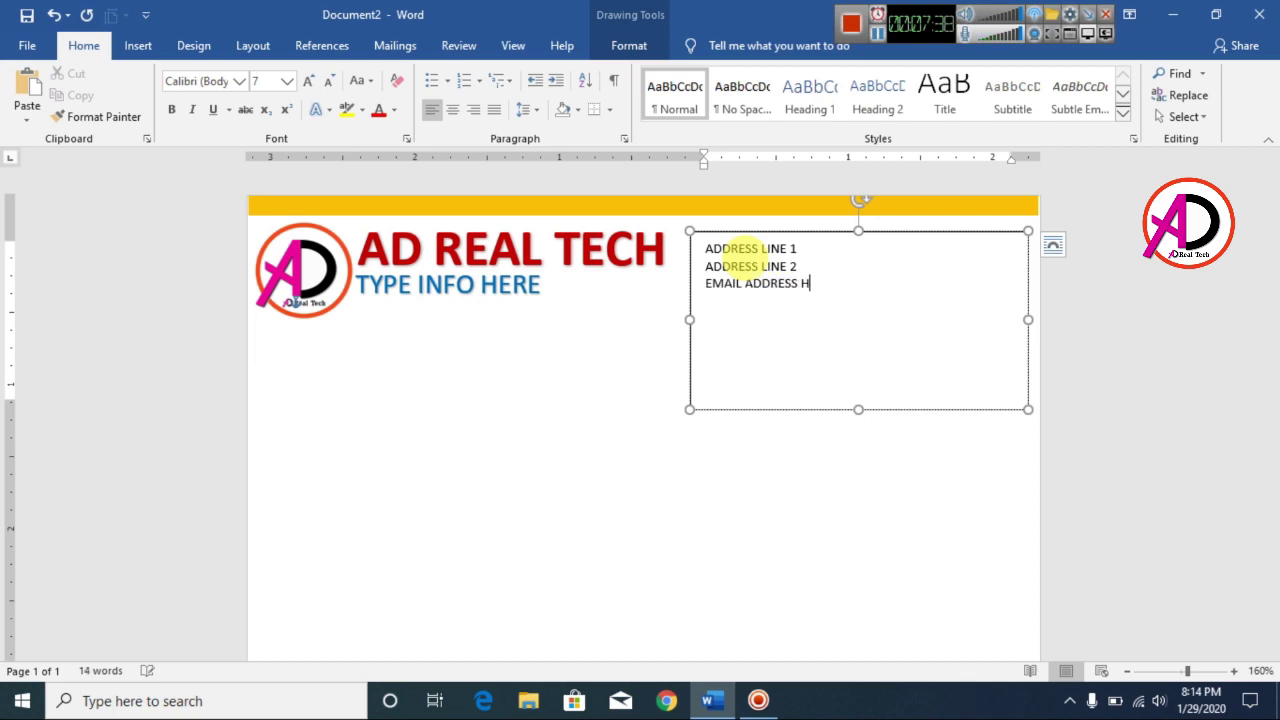
- Enter the address, email, contact and INFO HERE lines, then resize the box and move it to the page's right edge
{"action": "type", "text": "HERE"}
{"action": "left_click_drag", "start_coordinate": [858, 409], "coordinate": [851, 349]}
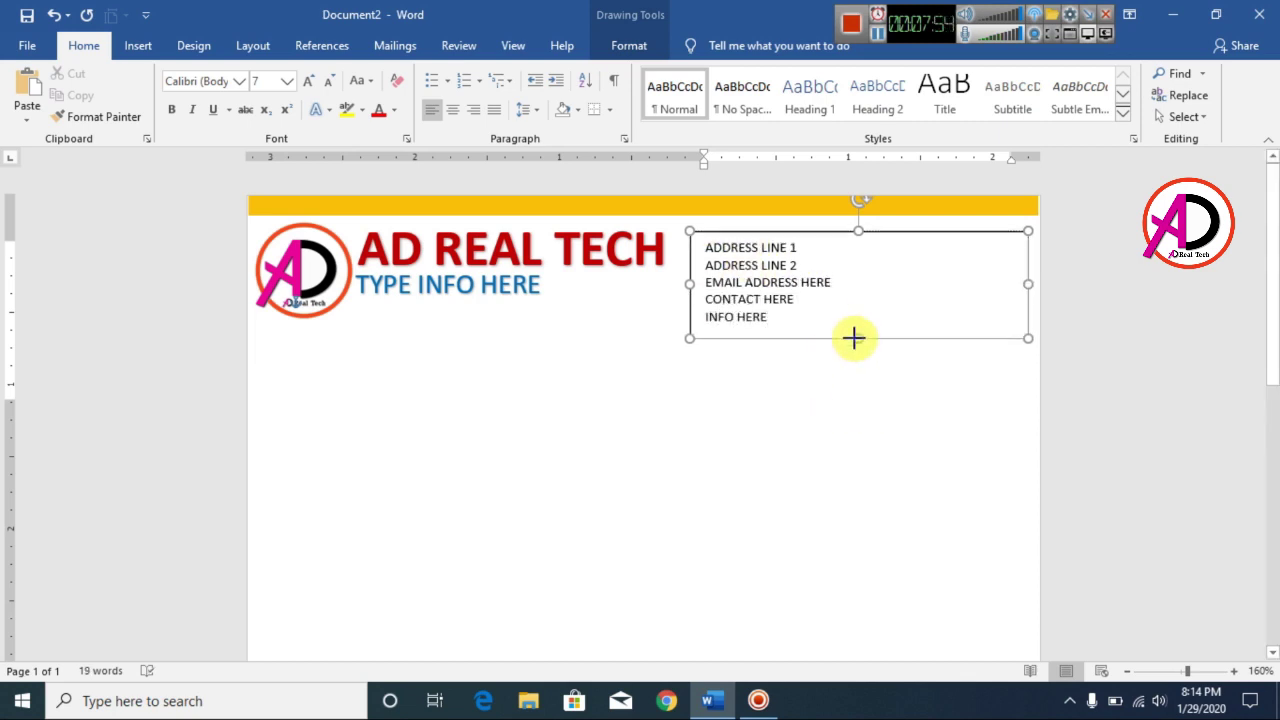
{"action": "left_click_drag", "start_coordinate": [908, 223], "coordinate": [973, 221]}
{"action": "left_click", "coordinate": [629, 45]}
{"action": "left_click_drag", "start_coordinate": [907, 320], "coordinate": [1073, 323]}
{"action": "left_click", "coordinate": [934, 369]}
{"action": "scroll", "coordinate": [814, 437], "scroll_direction": "down", "scroll_amount": 7}
{"action": "scroll", "coordinate": [814, 432], "scroll_direction": "up", "scroll_amount": 3}
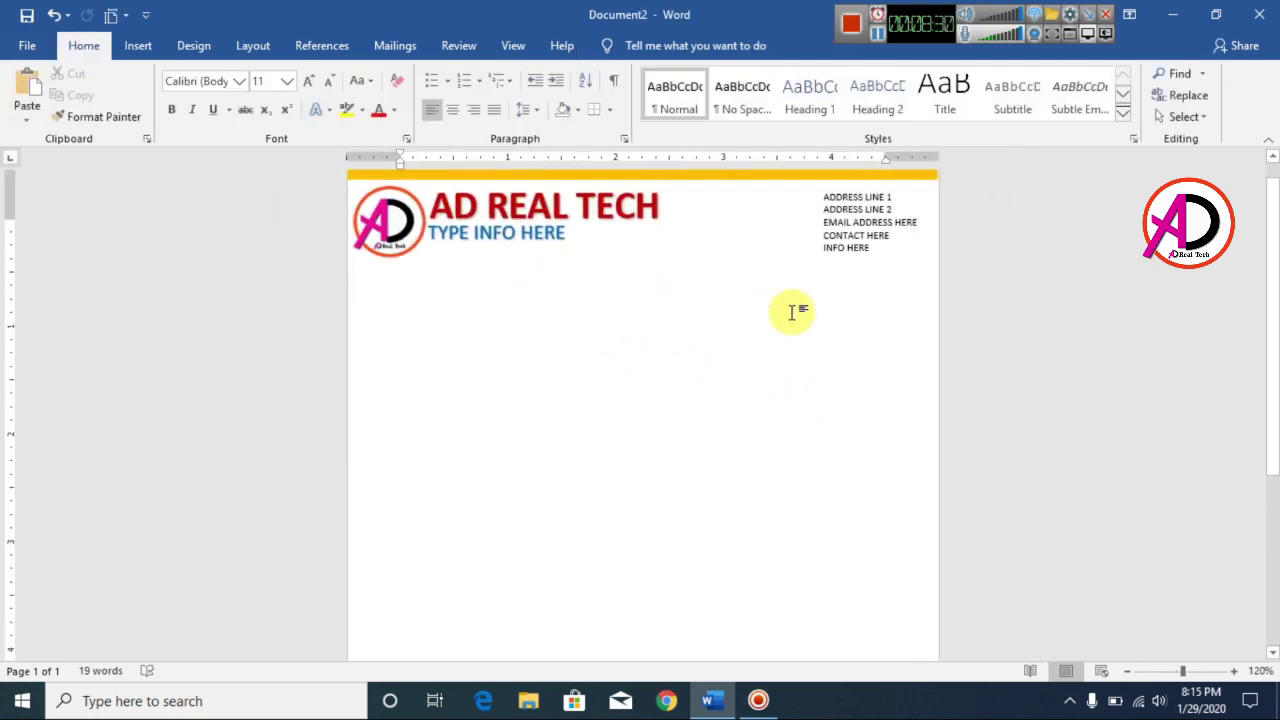
- Add a first-style WordArt reading CASH MEMO/RECPIT below the header
{"action": "left_click", "coordinate": [139, 46]}
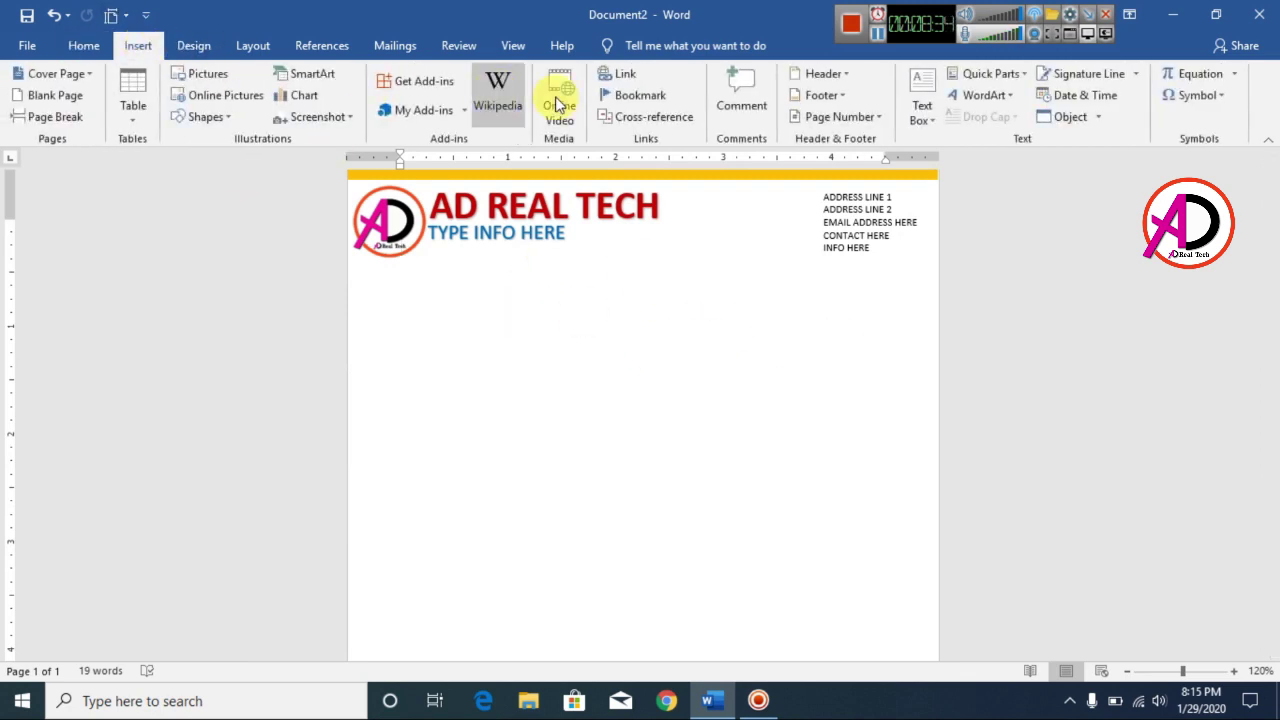
{"action": "left_click", "coordinate": [985, 96]}
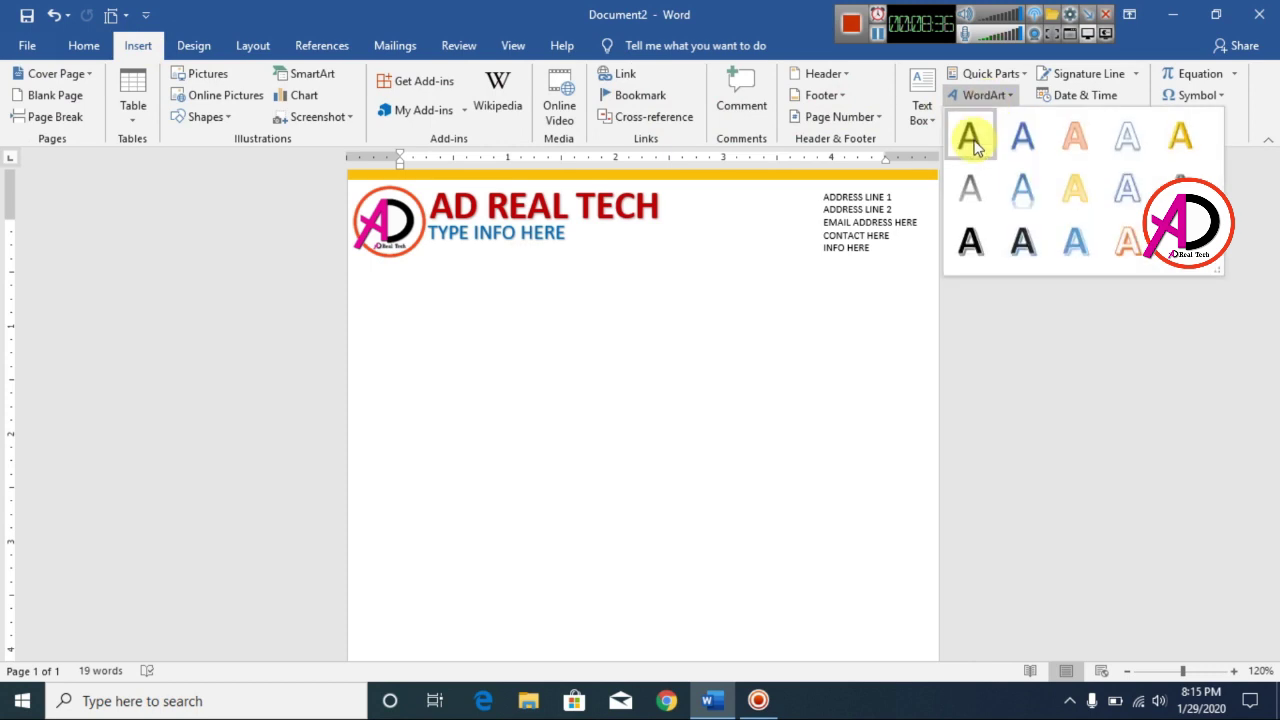
{"action": "left_click", "coordinate": [972, 142]}
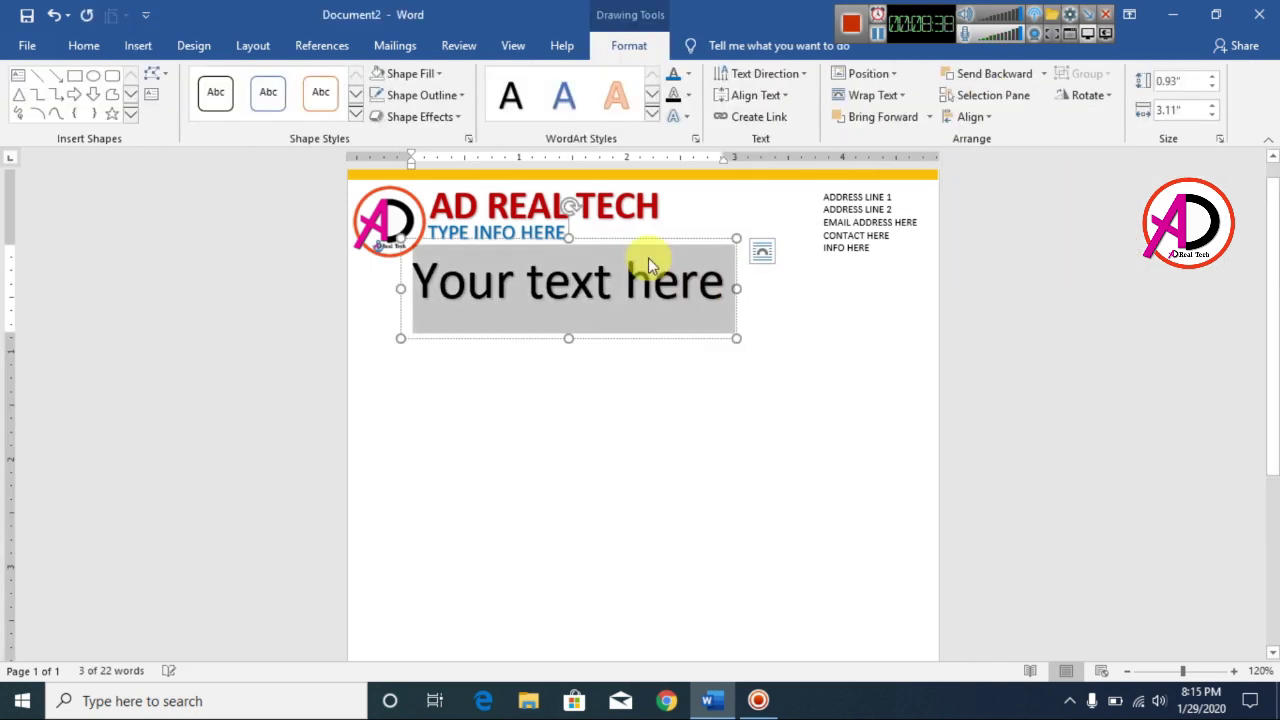
{"action": "left_click_drag", "start_coordinate": [648, 243], "coordinate": [726, 289]}
{"action": "triple_click", "coordinate": [694, 299]}
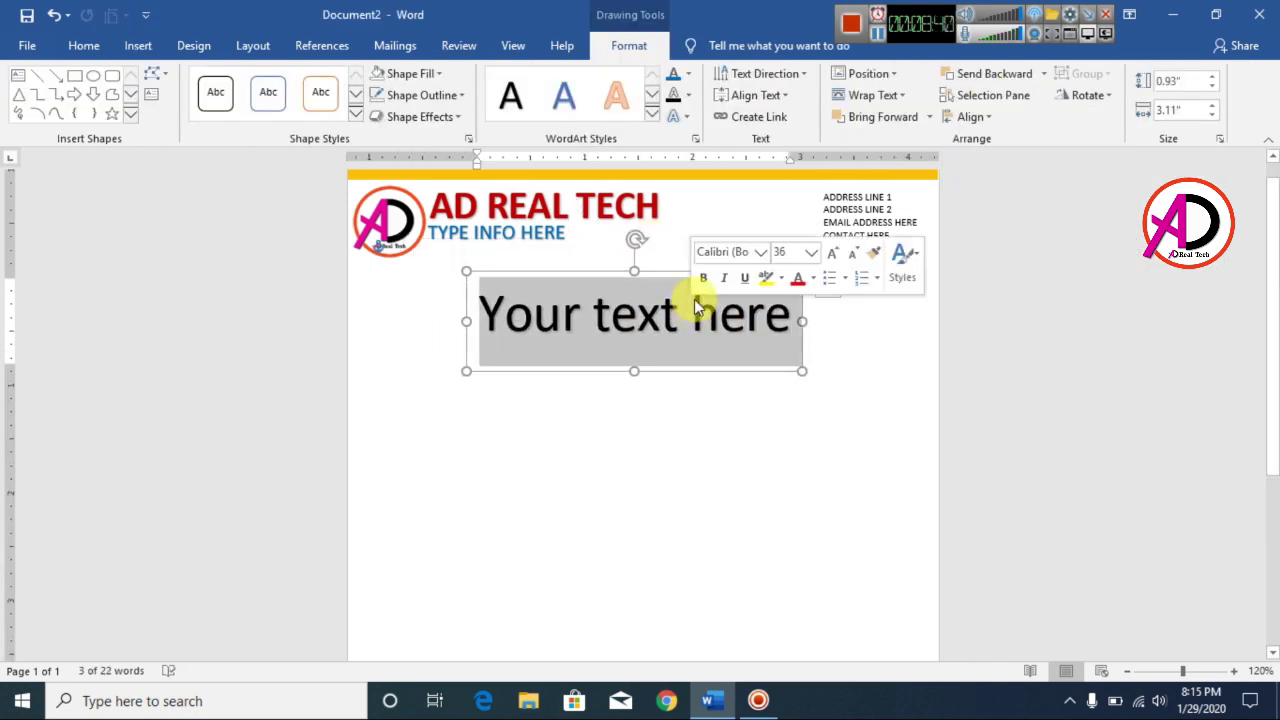
{"action": "type", "text": "CASH MEMO/RECPIT"}
{"action": "left_click_drag", "start_coordinate": [594, 271], "coordinate": [546, 257]}
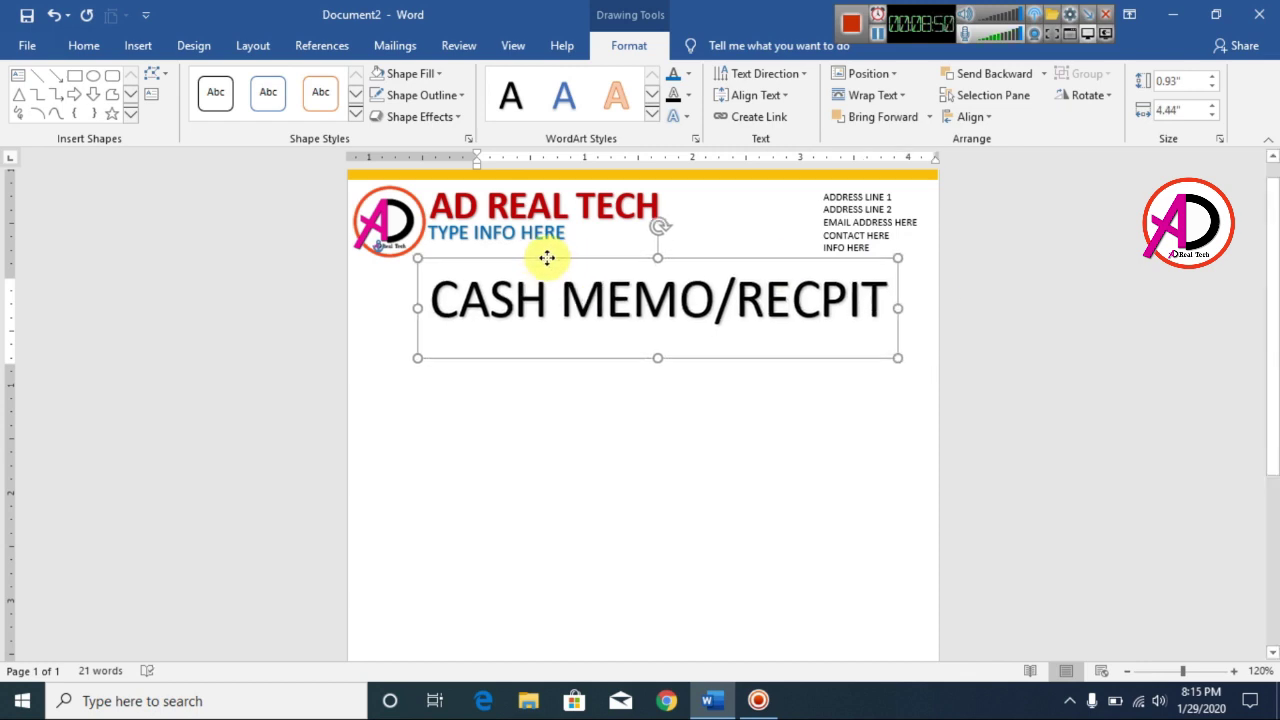
- Reduce the CASH MEMO/RECPIT title to 18 pt
{"action": "triple_click", "coordinate": [562, 316]}
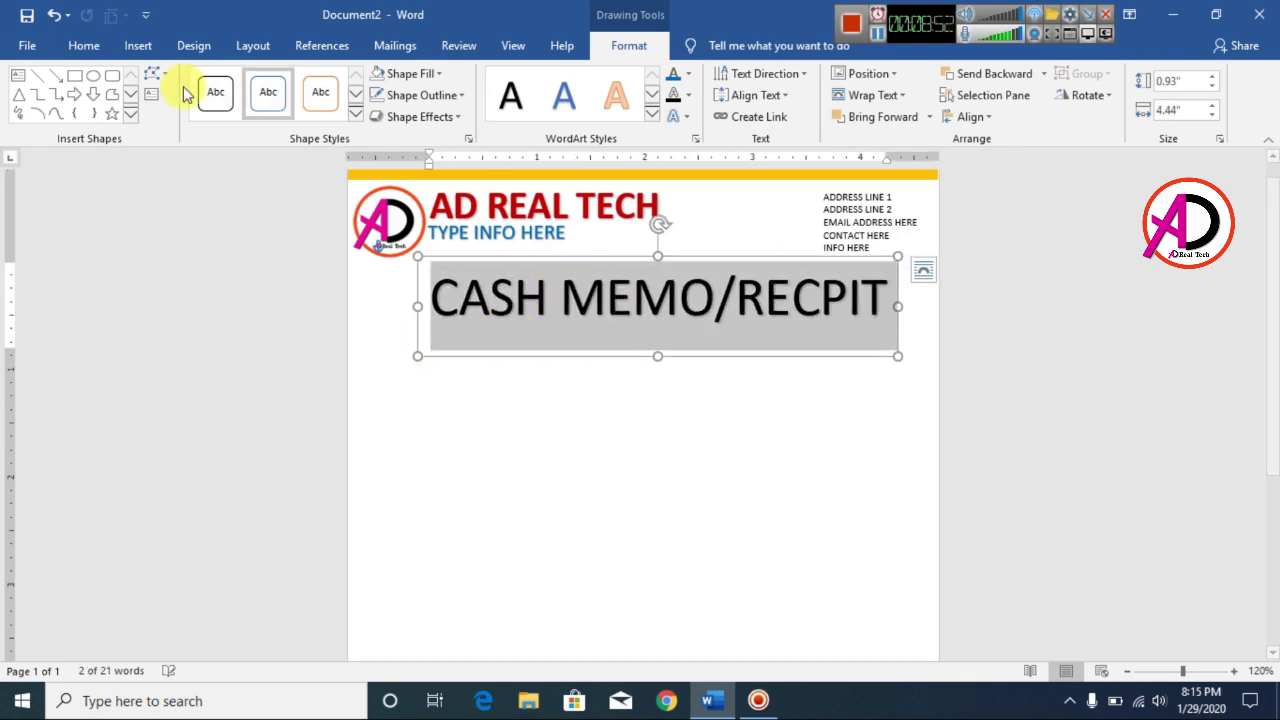
{"action": "left_click", "coordinate": [85, 47]}
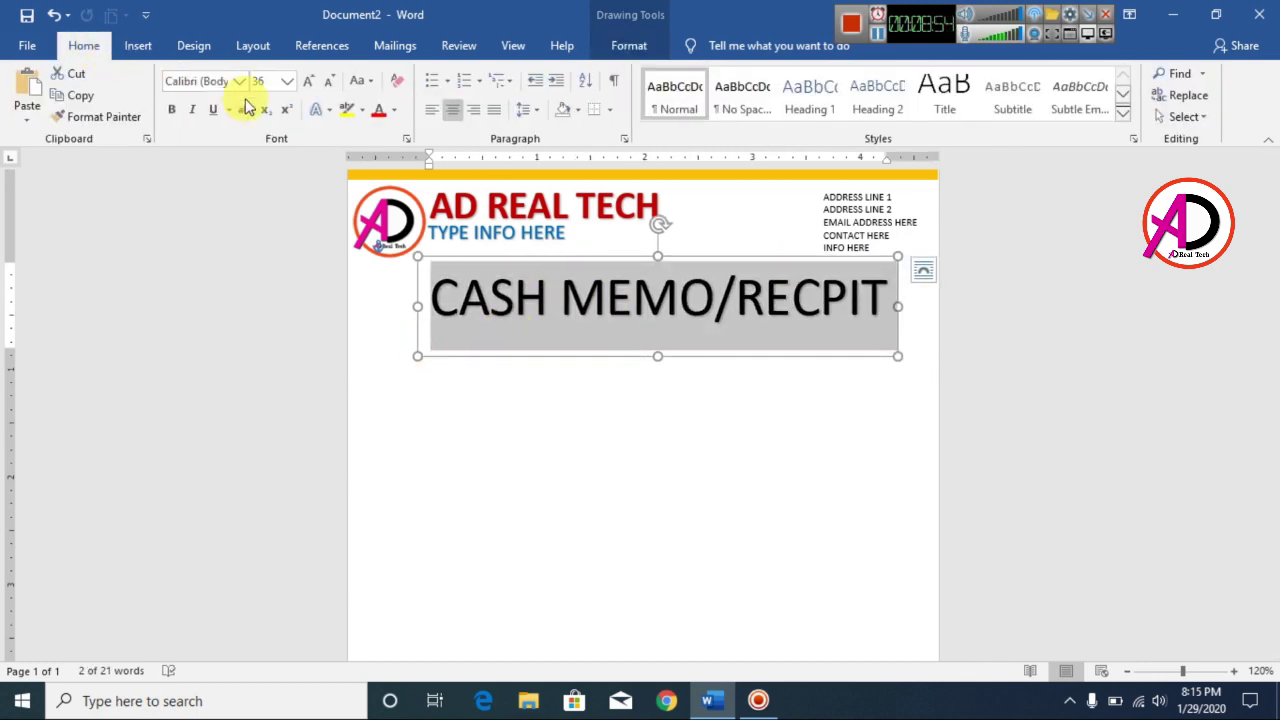
{"action": "left_click", "coordinate": [329, 82]}
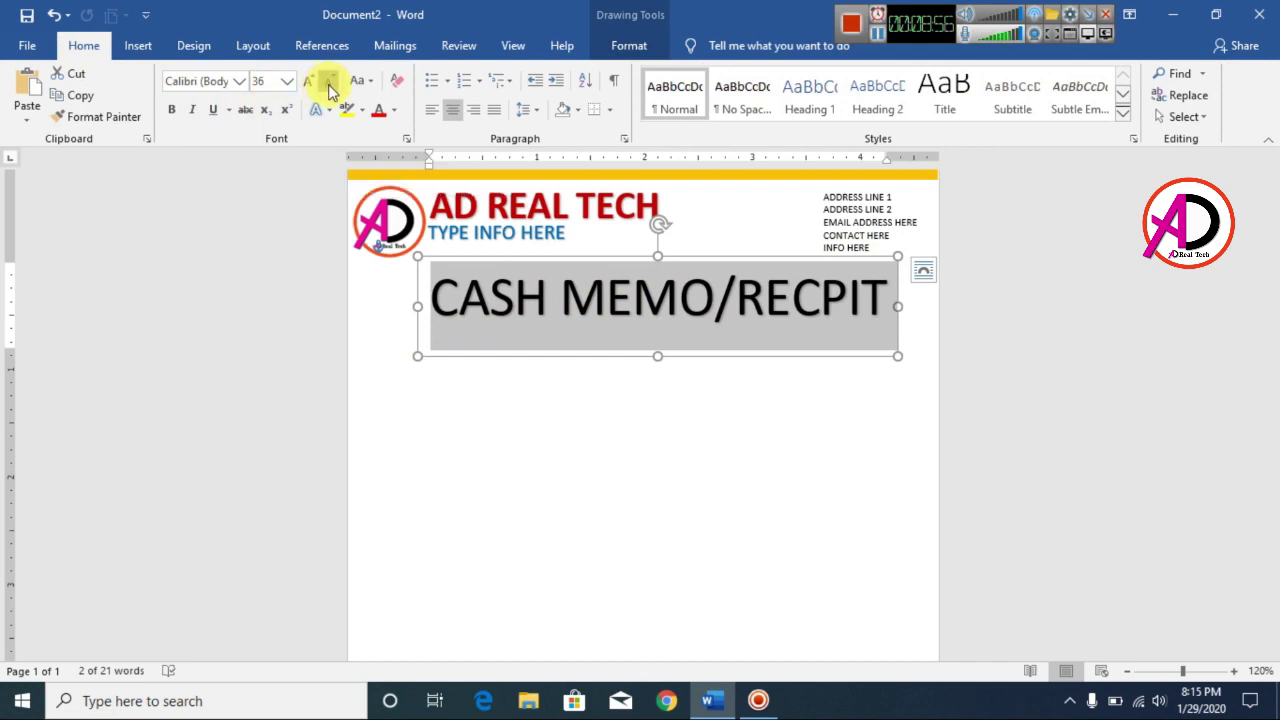
{"action": "left_click", "coordinate": [329, 82]}
{"action": "left_click", "coordinate": [329, 82]}
{"action": "left_click", "coordinate": [329, 82]}
{"action": "left_click", "coordinate": [329, 82]}
{"action": "left_click", "coordinate": [329, 82]}
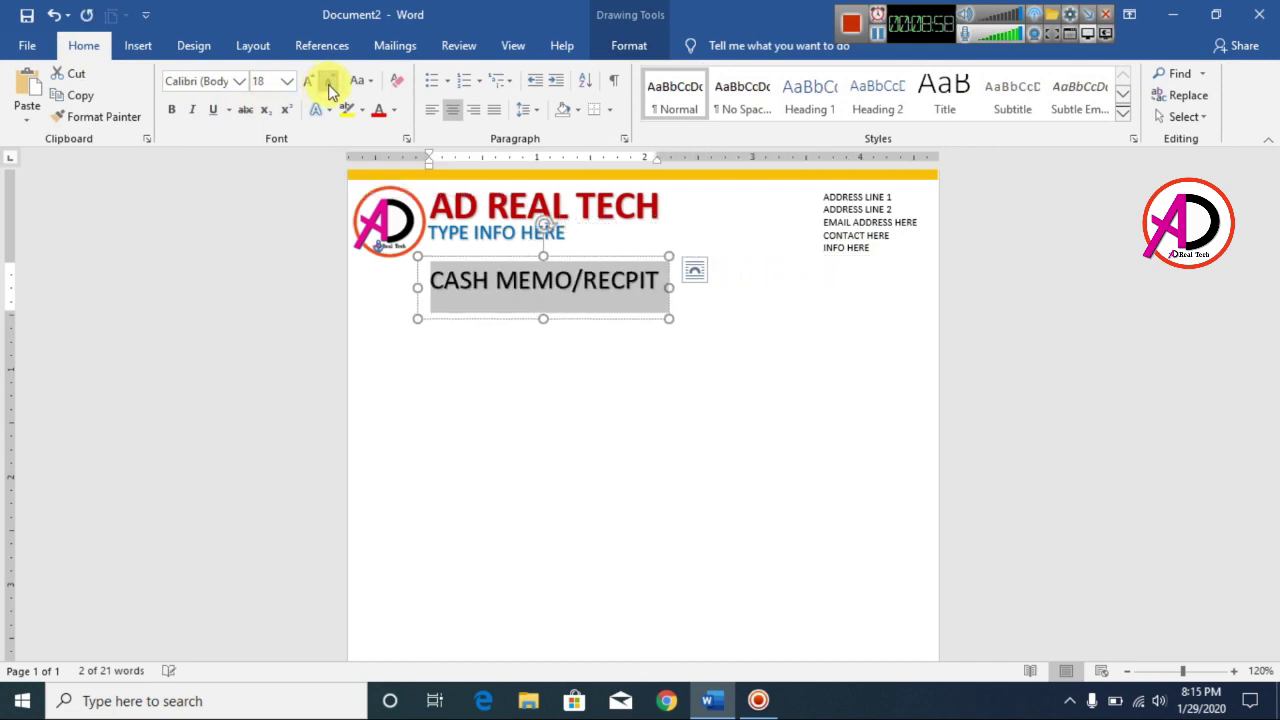
- Make the title bold and italic and centre it below the header
{"action": "left_click_drag", "start_coordinate": [691, 268], "coordinate": [709, 251]}
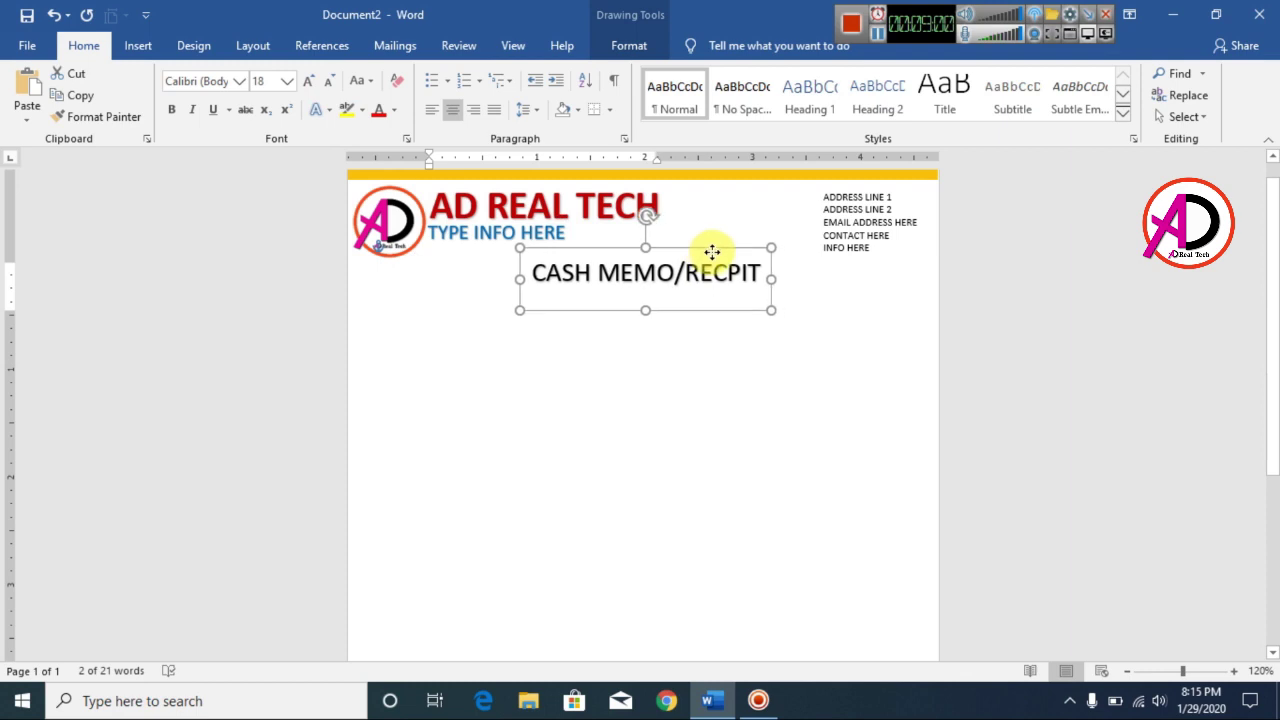
{"action": "left_click", "coordinate": [178, 112]}
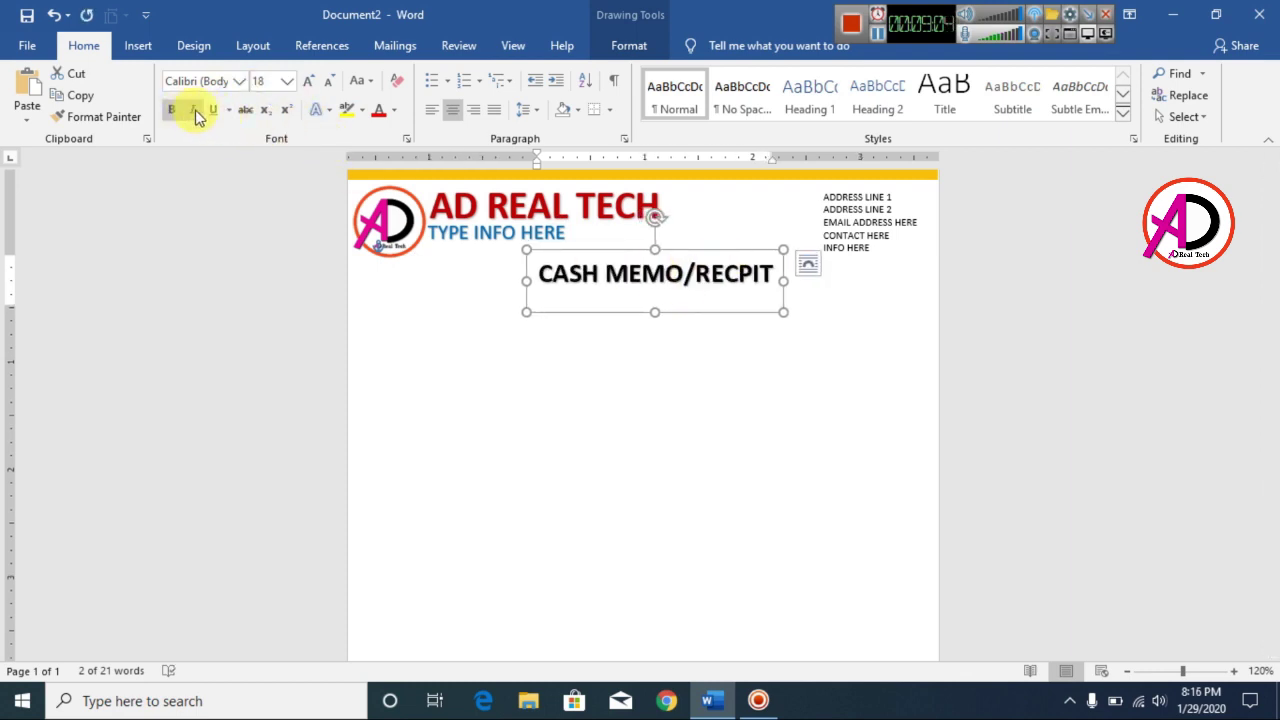
{"action": "left_click", "coordinate": [195, 111]}
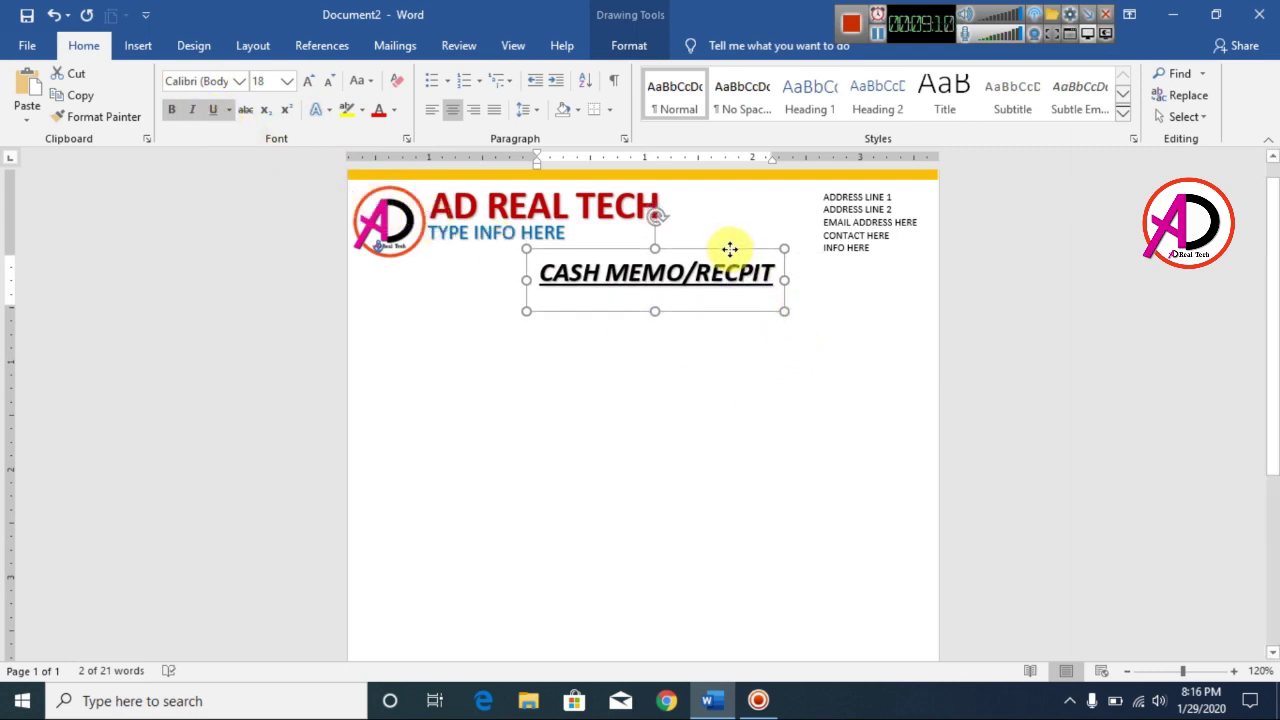
{"action": "left_click_drag", "start_coordinate": [730, 254], "coordinate": [726, 260]}
{"action": "left_click", "coordinate": [828, 347]}
- Nudge the CASH MEMO/RECPIT title box into place
{"action": "scroll", "coordinate": [777, 420], "scroll_direction": "down", "scroll_amount": 5}
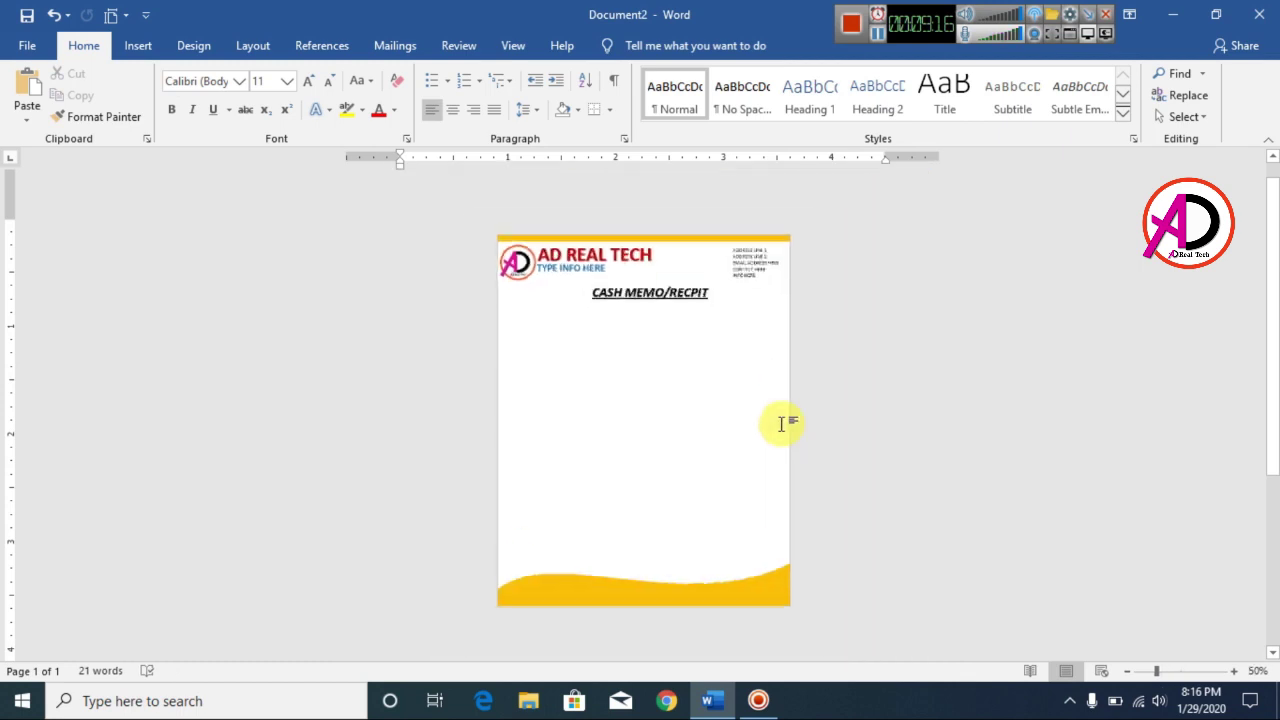
{"action": "scroll", "coordinate": [777, 420], "scroll_direction": "up", "scroll_amount": 4}
{"action": "left_click", "coordinate": [680, 258]}
{"action": "left_click_drag", "start_coordinate": [680, 254], "coordinate": [715, 262]}
- Draw a rectangle across the top header area, 0.8" tall
{"action": "left_click", "coordinate": [138, 45]}
{"action": "left_click", "coordinate": [206, 117]}
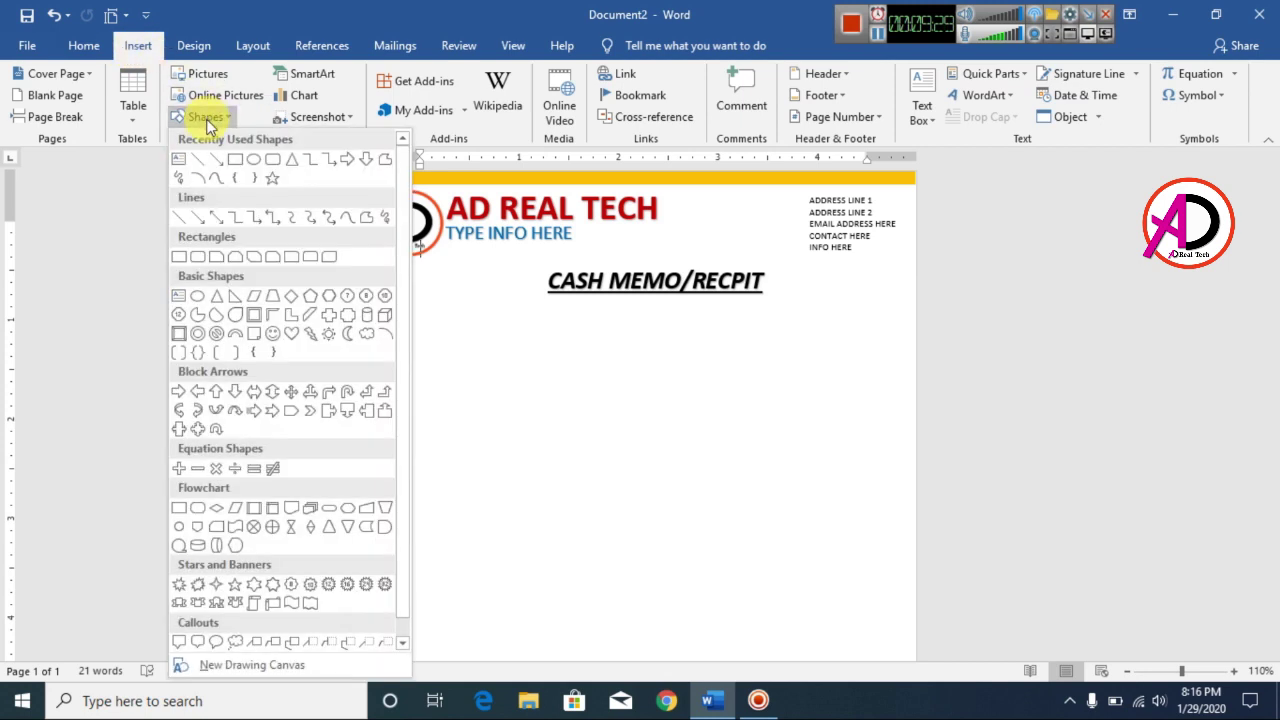
{"action": "left_click", "coordinate": [235, 161]}
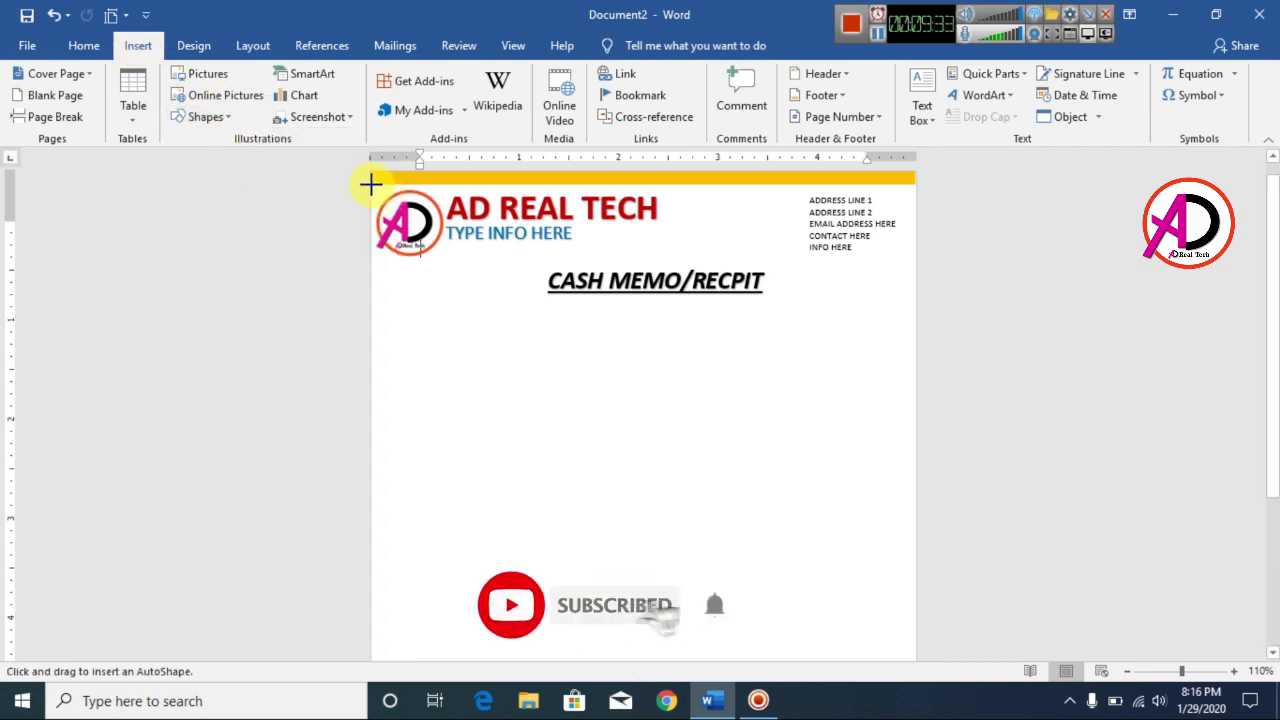
{"action": "mouse_move", "coordinate": [370, 184]}
{"action": "left_mouse_down"}
{"action": "mouse_move", "coordinate": [817, 246]}
{"action": "mouse_move", "coordinate": [912, 273]}
{"action": "left_mouse_up"}
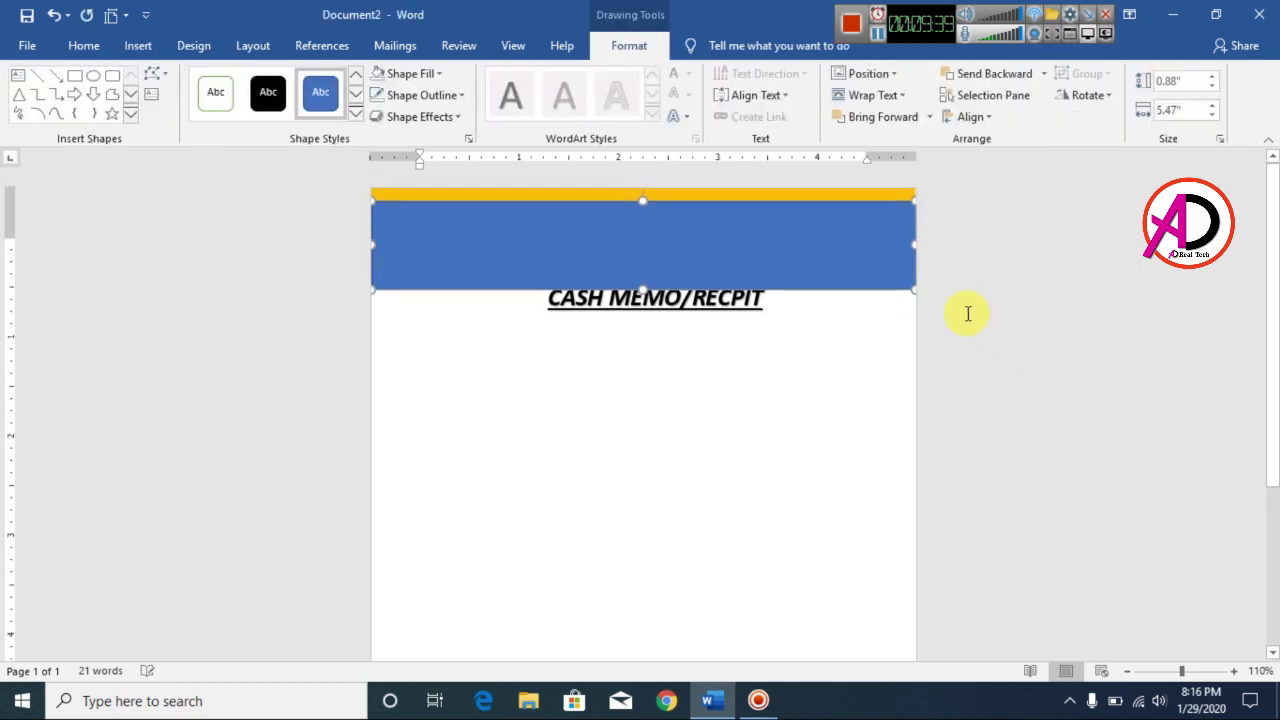
{"action": "left_click", "coordinate": [917, 213]}
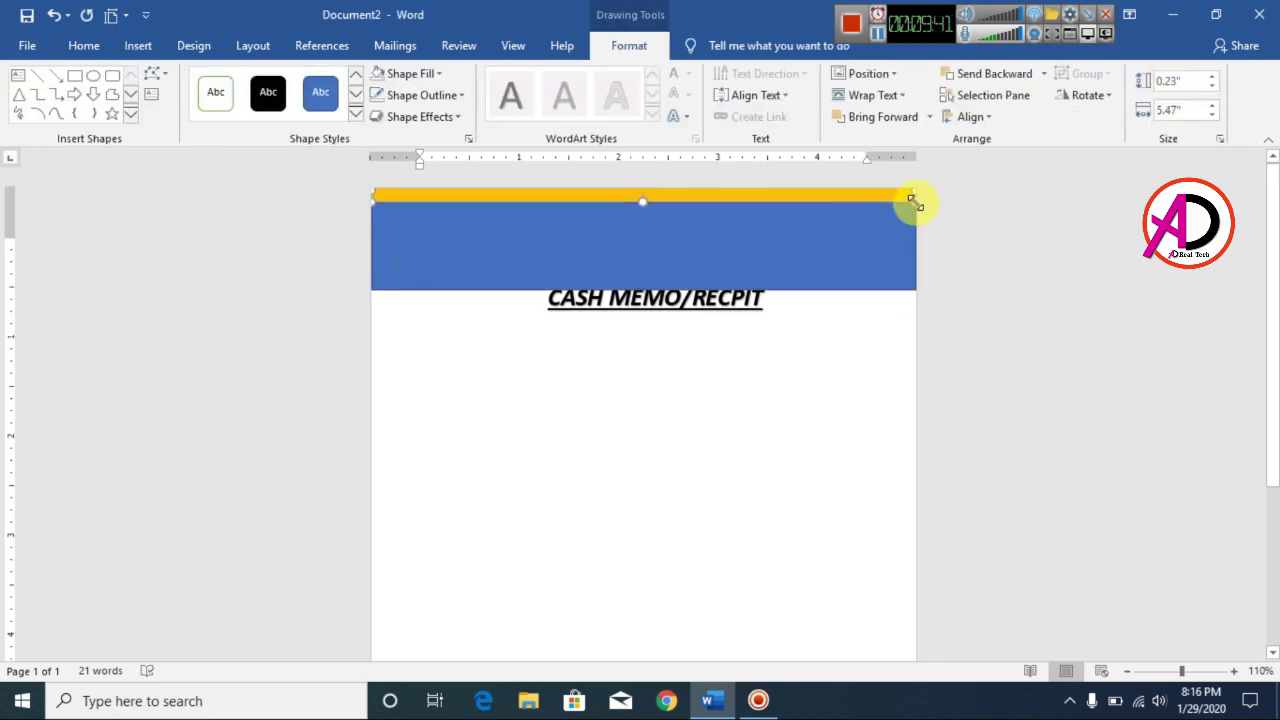
{"action": "left_click", "coordinate": [818, 259]}
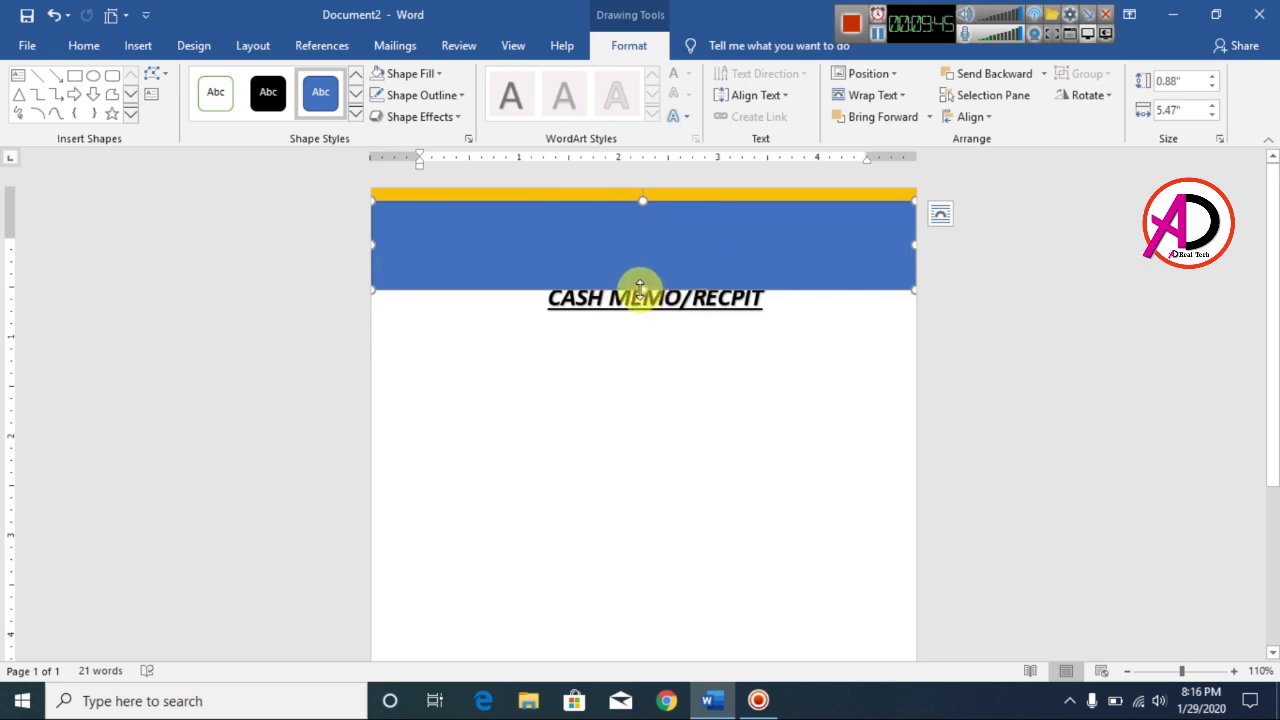
{"action": "left_click_drag", "start_coordinate": [640, 289], "coordinate": [640, 280]}
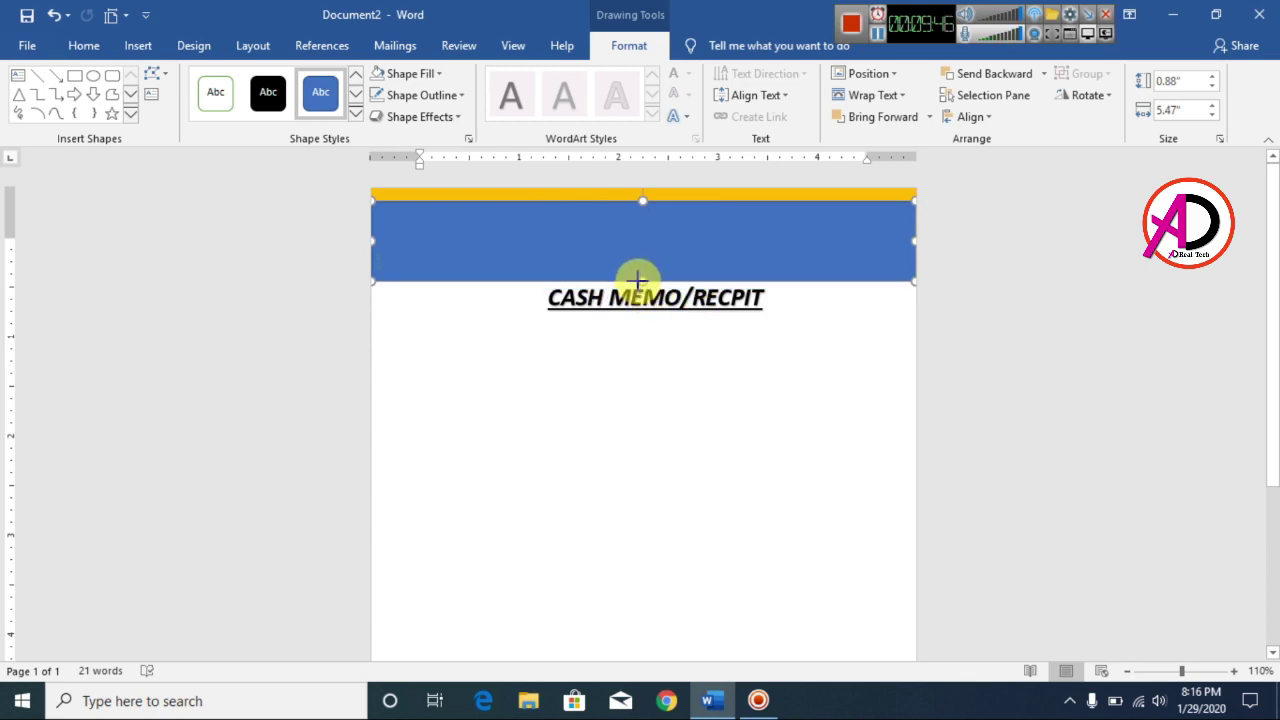
- Fill the header band with yellow, then a light yellow gradient variation
{"action": "left_click", "coordinate": [410, 74]}
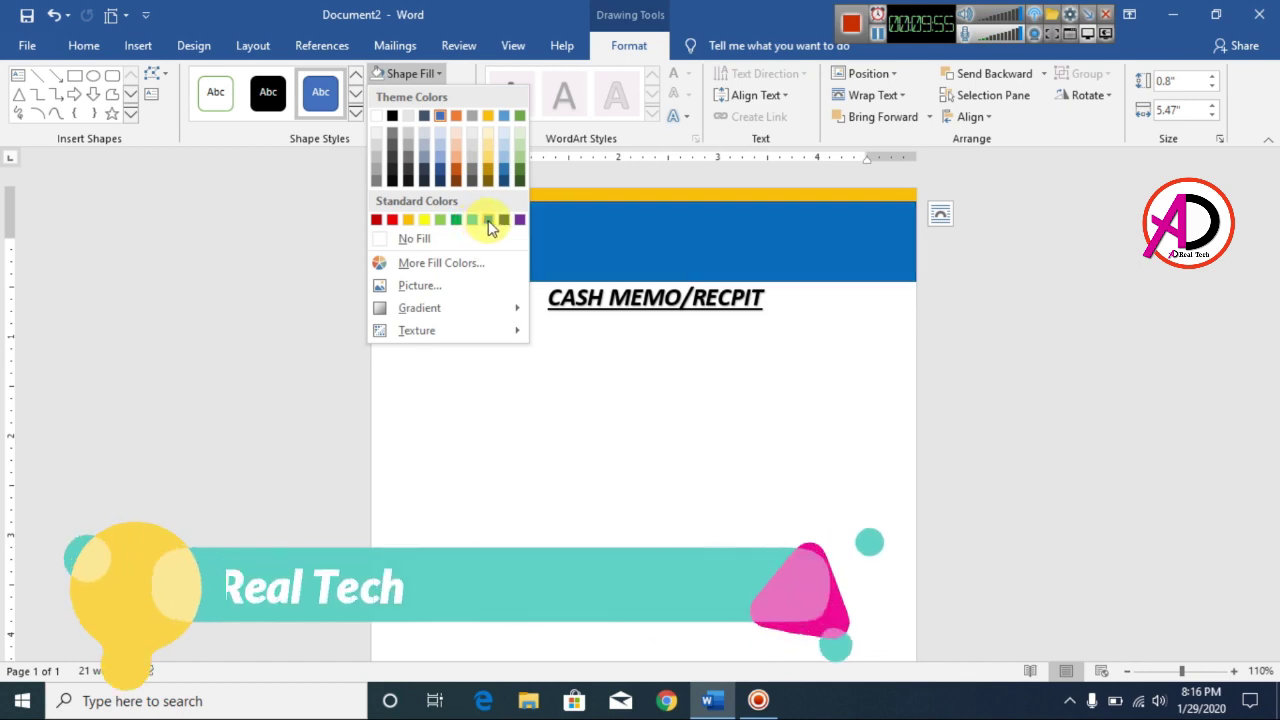
{"action": "left_click", "coordinate": [426, 219]}
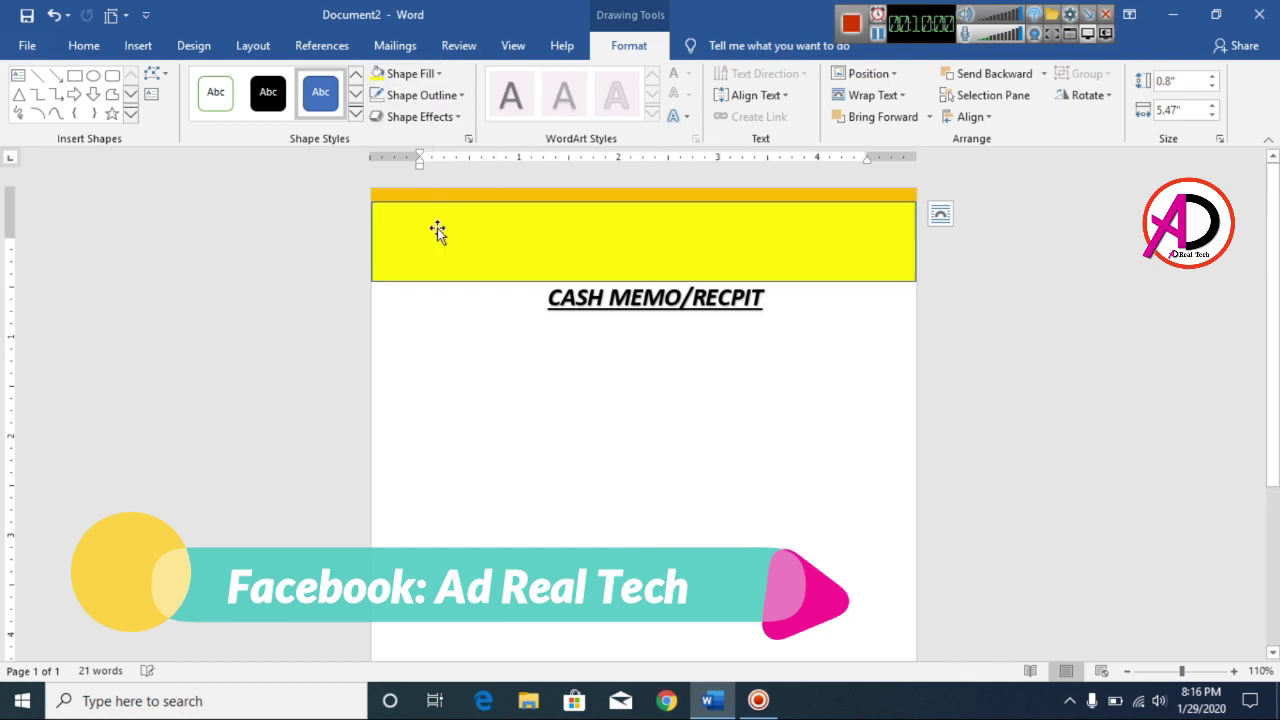
{"action": "left_click", "coordinate": [421, 74]}
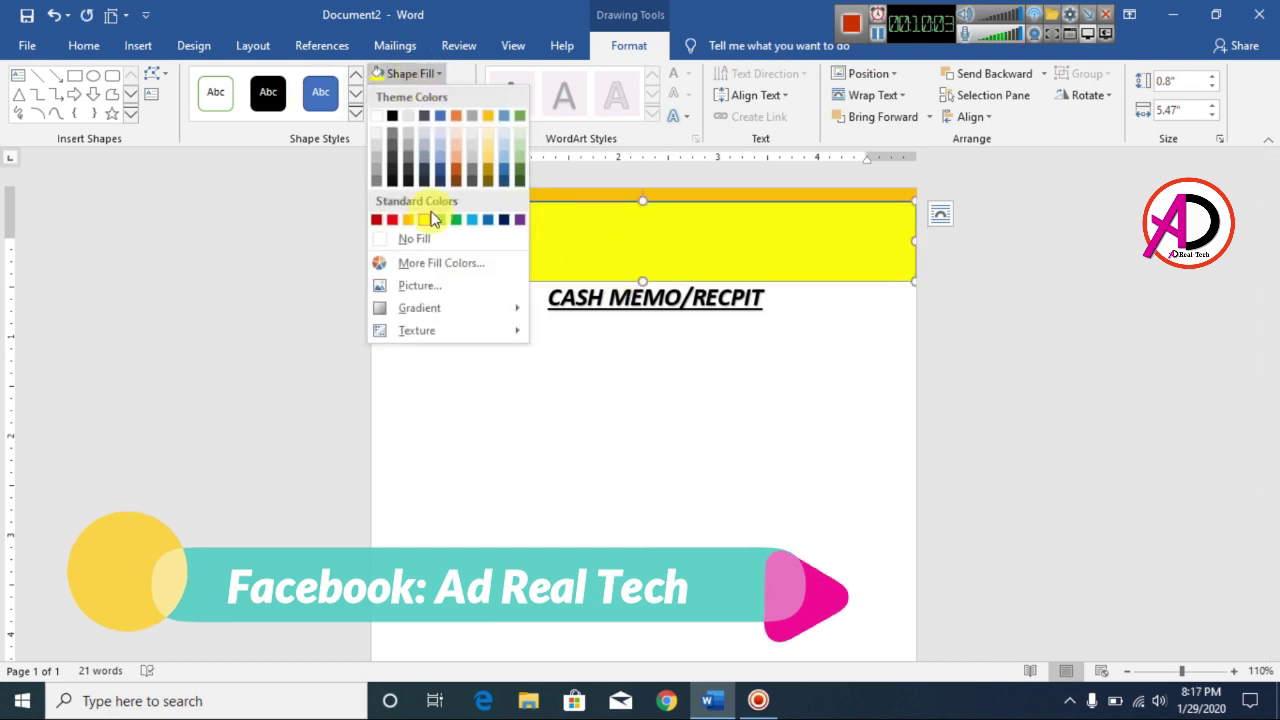
{"action": "mouse_move", "coordinate": [442, 311]}
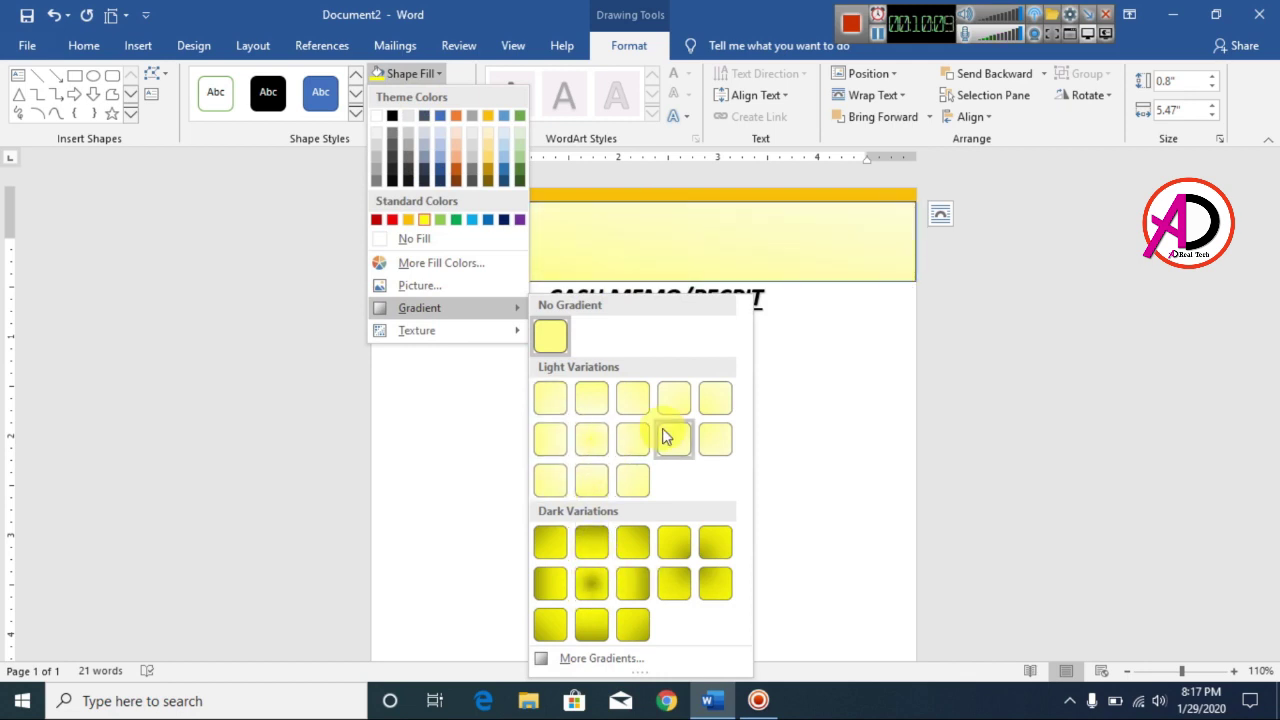
{"action": "left_click", "coordinate": [591, 398]}
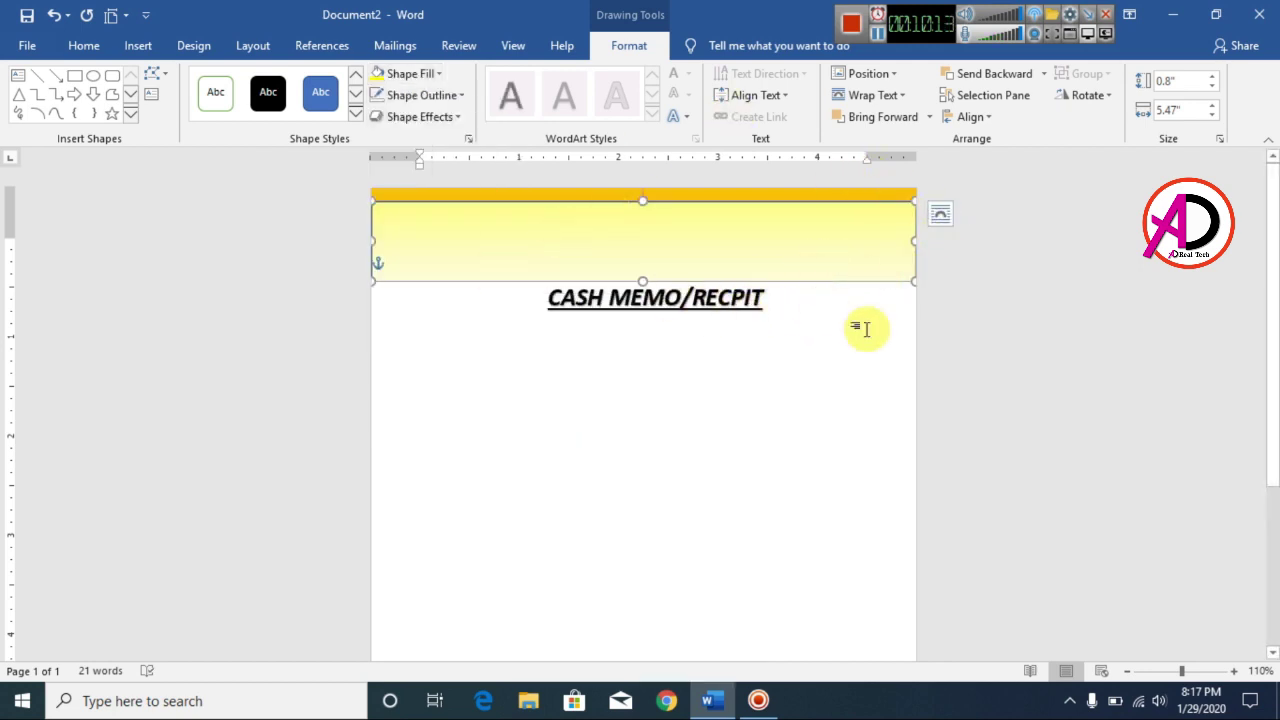
- Remove the band's outline and send it behind the header text
{"action": "left_click", "coordinate": [432, 100]}
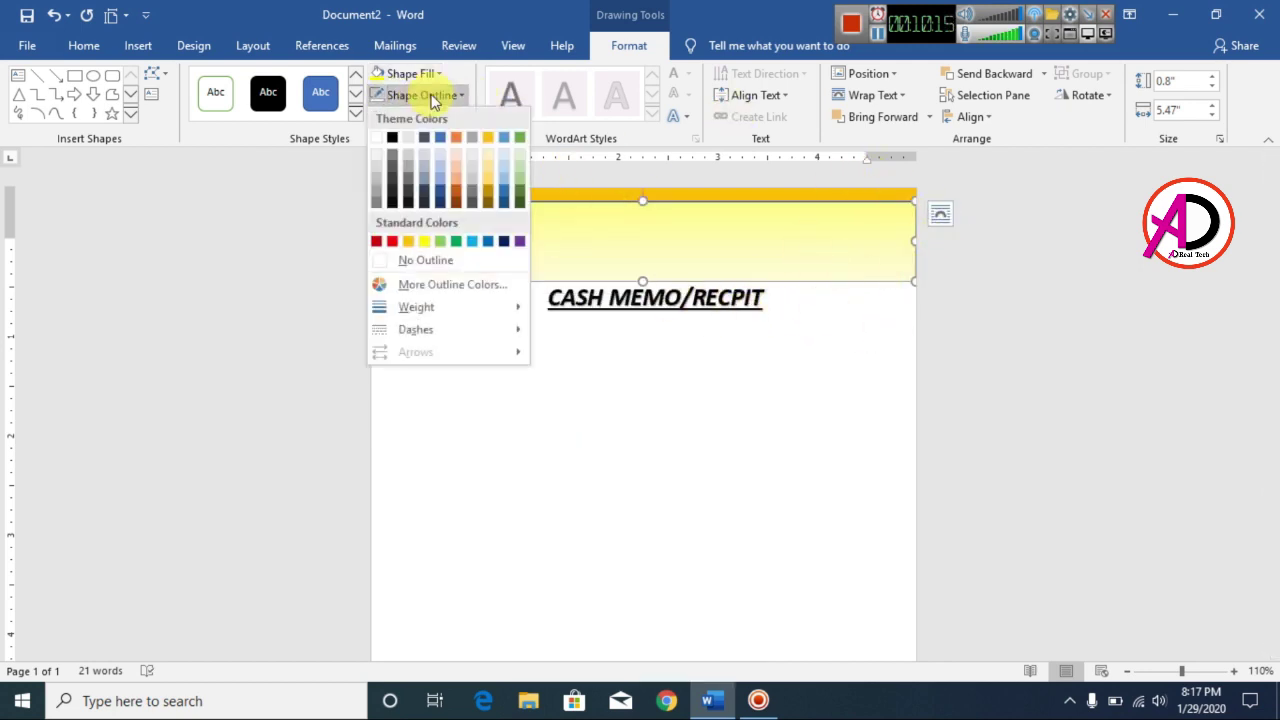
{"action": "left_click", "coordinate": [425, 258]}
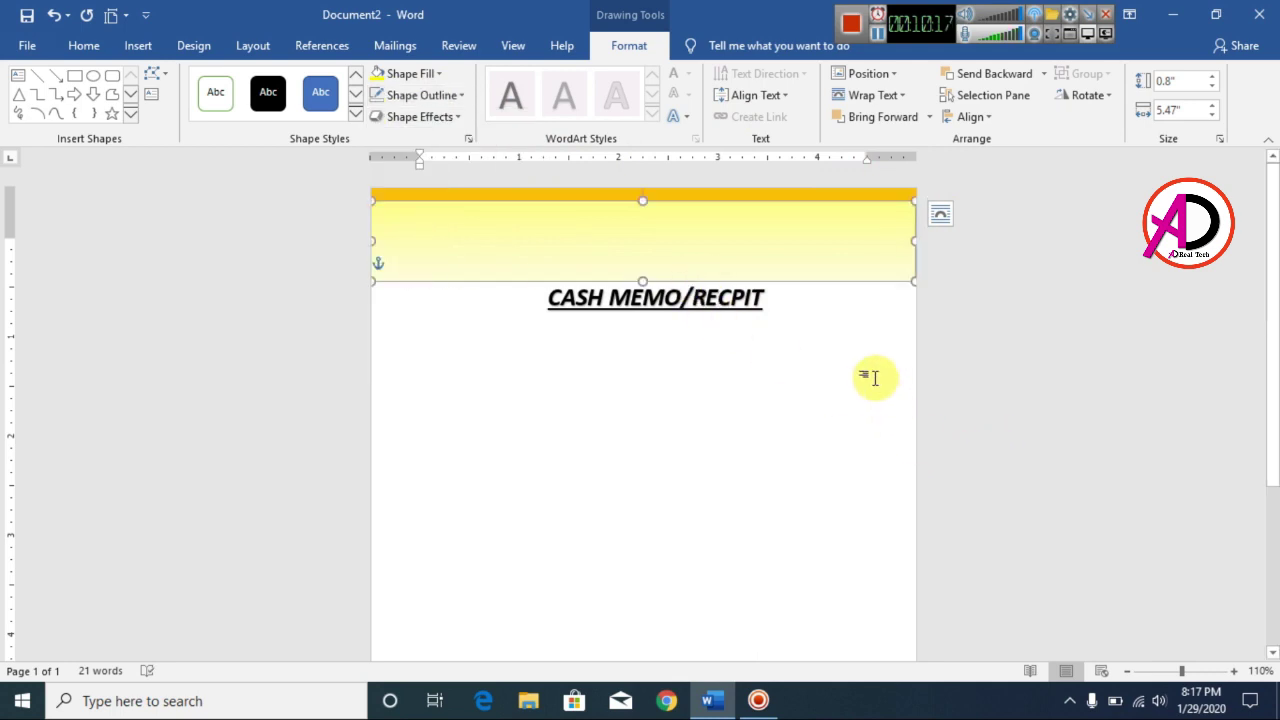
{"action": "left_click", "coordinate": [1044, 74]}
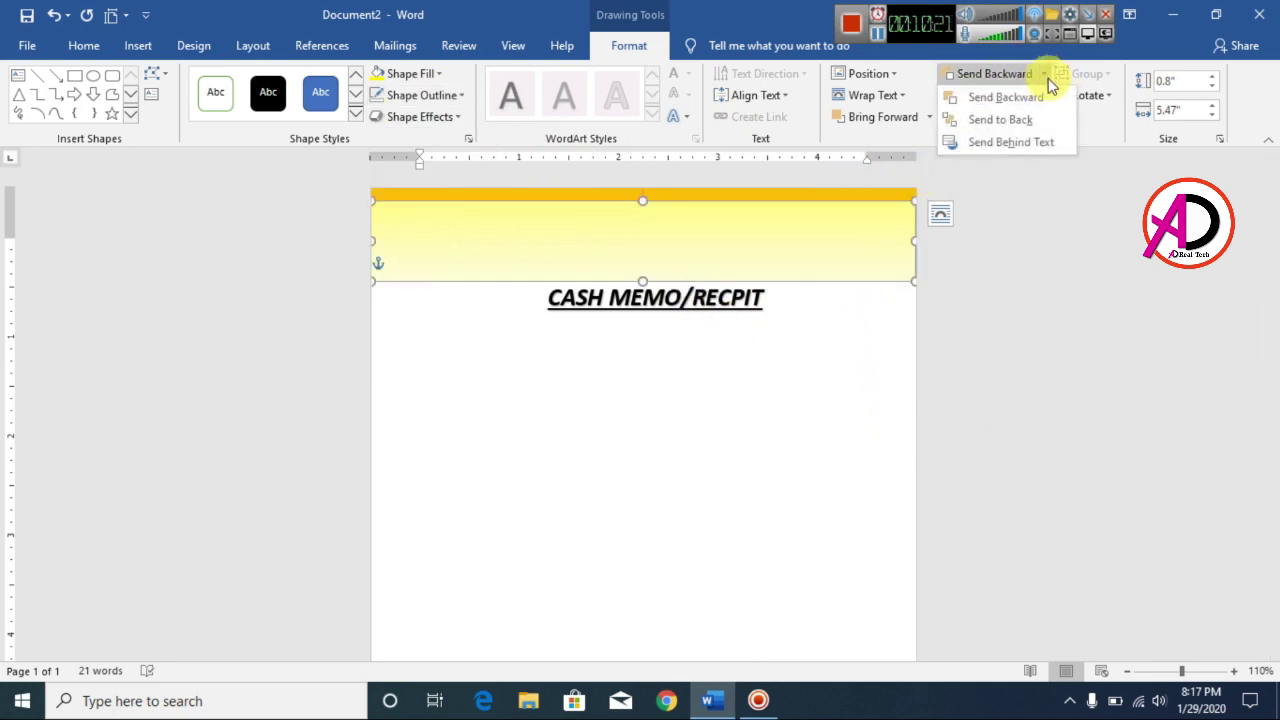
{"action": "left_click", "coordinate": [1040, 143]}
{"action": "left_click", "coordinate": [586, 280]}
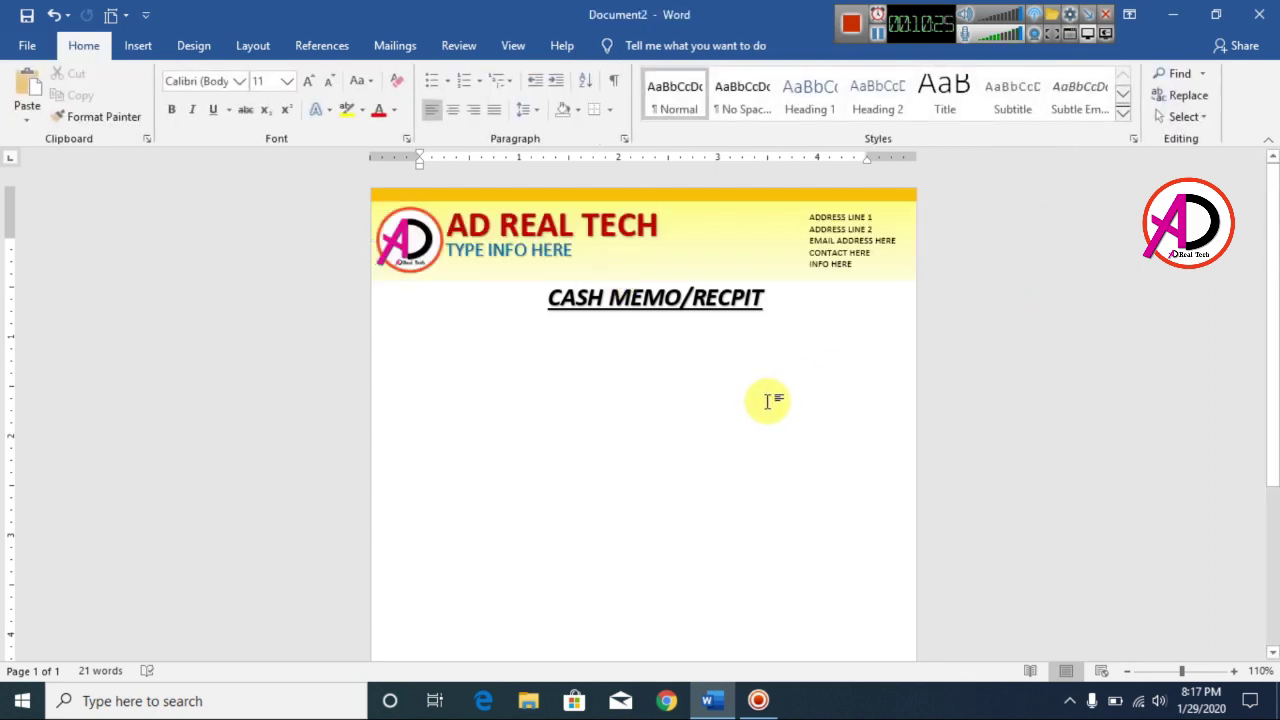
- Fill the thin orange bar at the header's top with the standard red colour
{"action": "scroll", "coordinate": [767, 398], "scroll_direction": "down", "scroll_amount": 5, "text": "ctrl"}
{"action": "scroll", "coordinate": [803, 420], "scroll_direction": "up", "scroll_amount": 5, "text": "ctrl"}
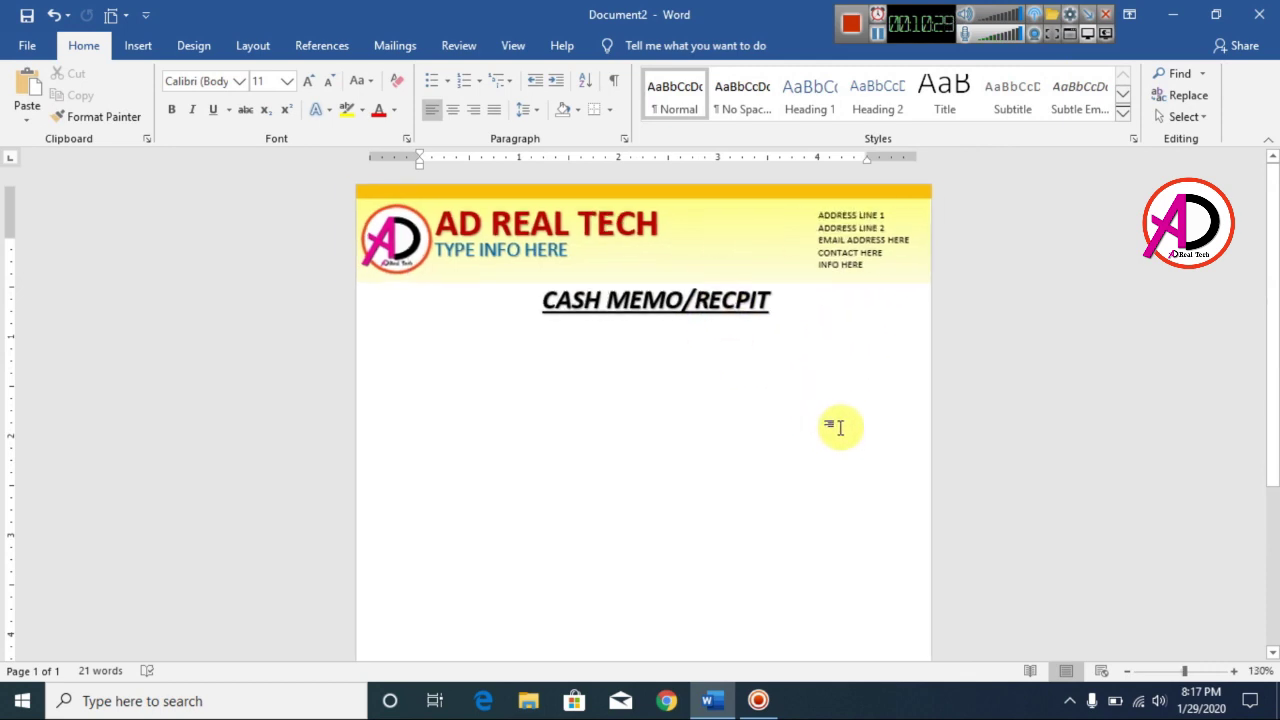
{"action": "scroll", "coordinate": [834, 426], "scroll_direction": "down", "scroll_amount": 1, "text": "ctrl"}
{"action": "scroll", "coordinate": [837, 403], "scroll_direction": "down", "scroll_amount": 3, "text": "ctrl"}
{"action": "scroll", "coordinate": [849, 417], "scroll_direction": "up", "scroll_amount": 2, "text": "ctrl"}
{"action": "left_click", "coordinate": [710, 190]}
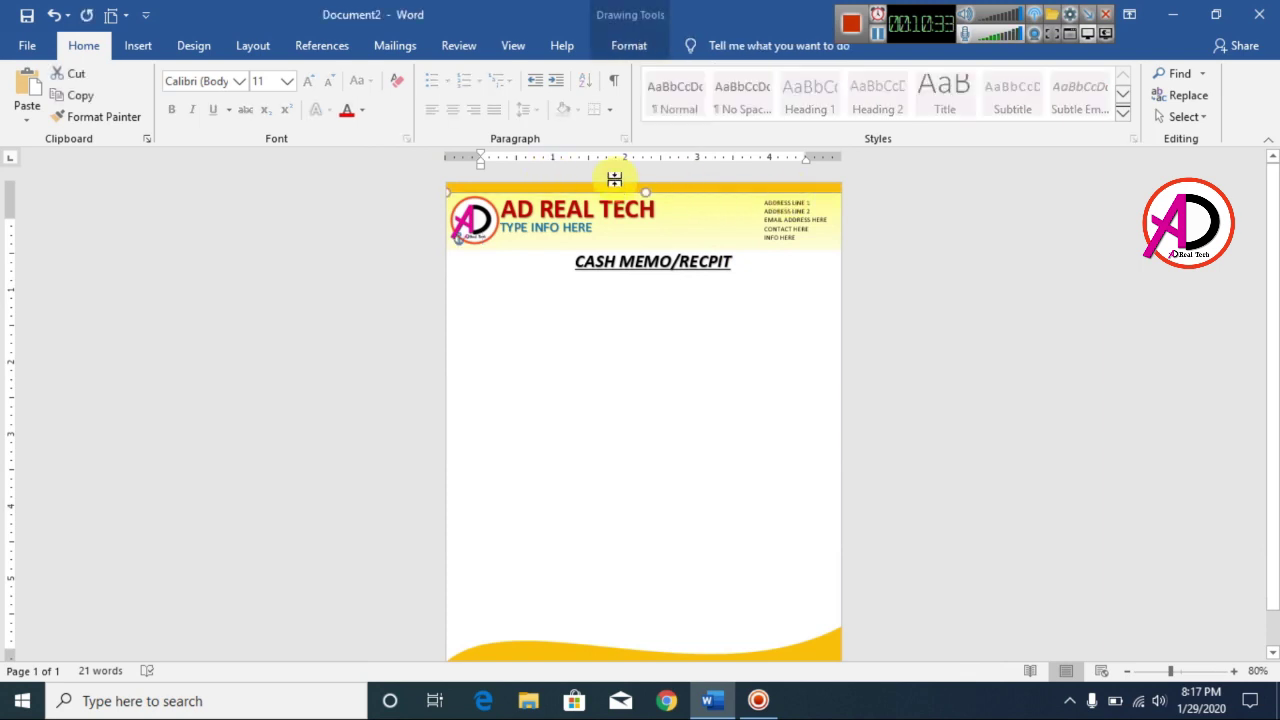
{"action": "left_click", "coordinate": [630, 46]}
{"action": "left_click", "coordinate": [427, 72]}
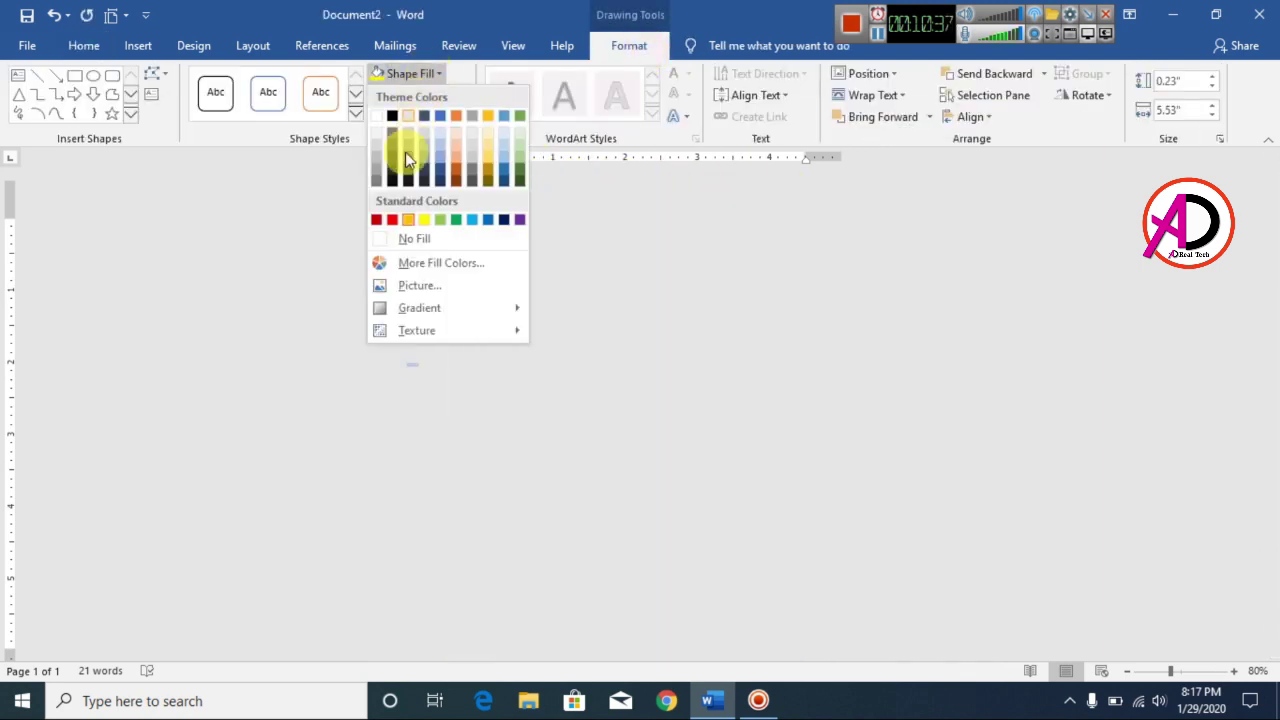
{"action": "left_click", "coordinate": [376, 222]}
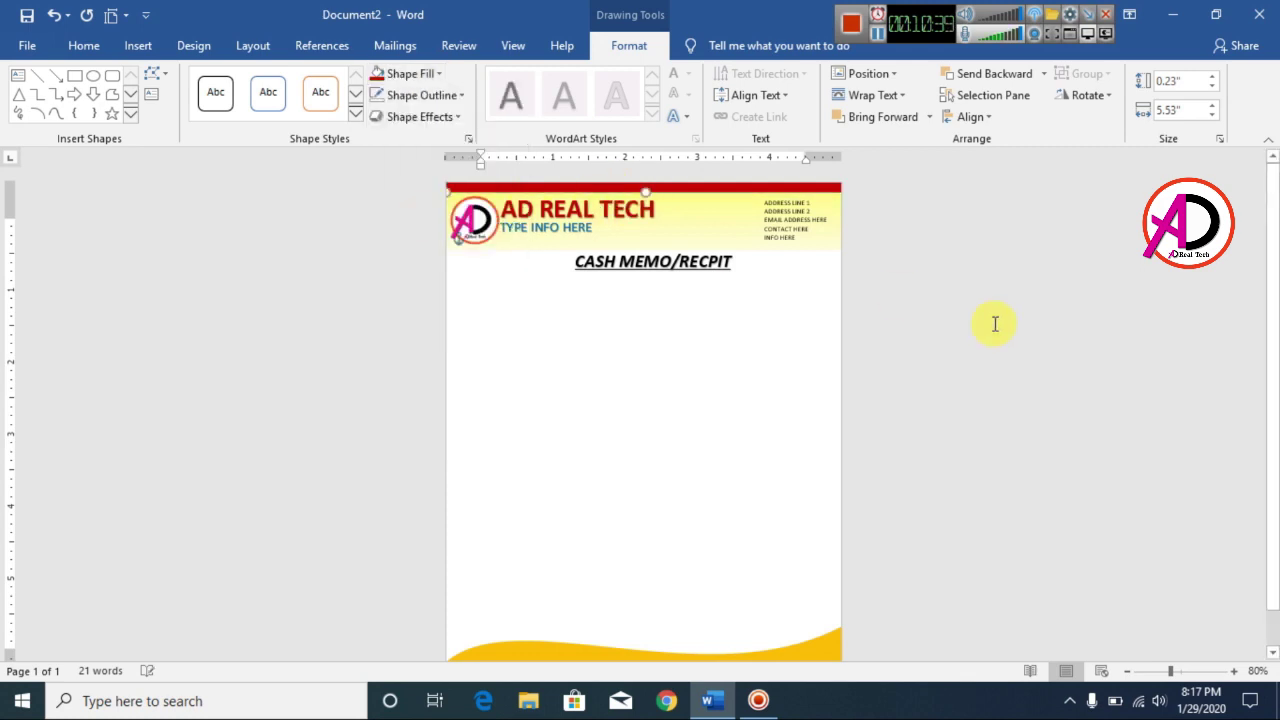
{"action": "left_click", "coordinate": [694, 380]}
{"action": "scroll", "coordinate": [797, 438], "scroll_direction": "down", "scroll_amount": 5}
{"action": "scroll", "coordinate": [631, 349], "scroll_direction": "up", "scroll_amount": 4}
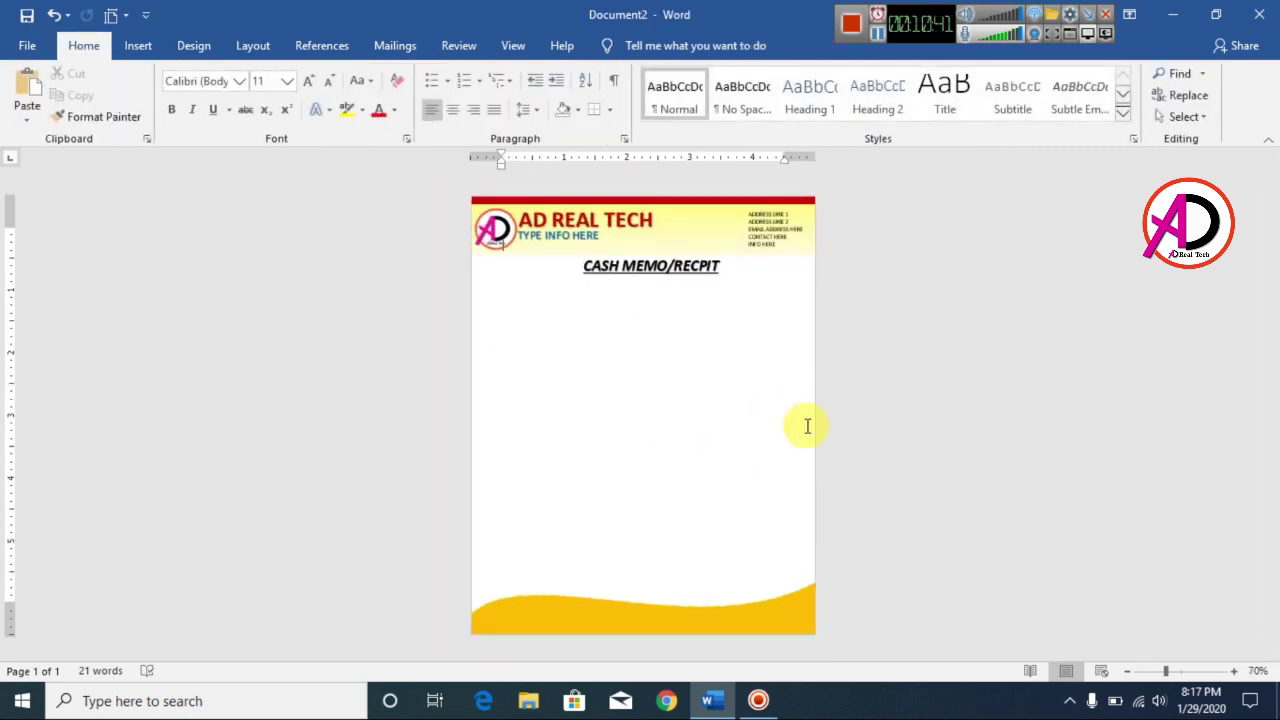
{"action": "scroll", "coordinate": [951, 472], "scroll_direction": "down", "scroll_amount": 1}
{"action": "scroll", "coordinate": [950, 468], "scroll_direction": "up", "scroll_amount": 2}
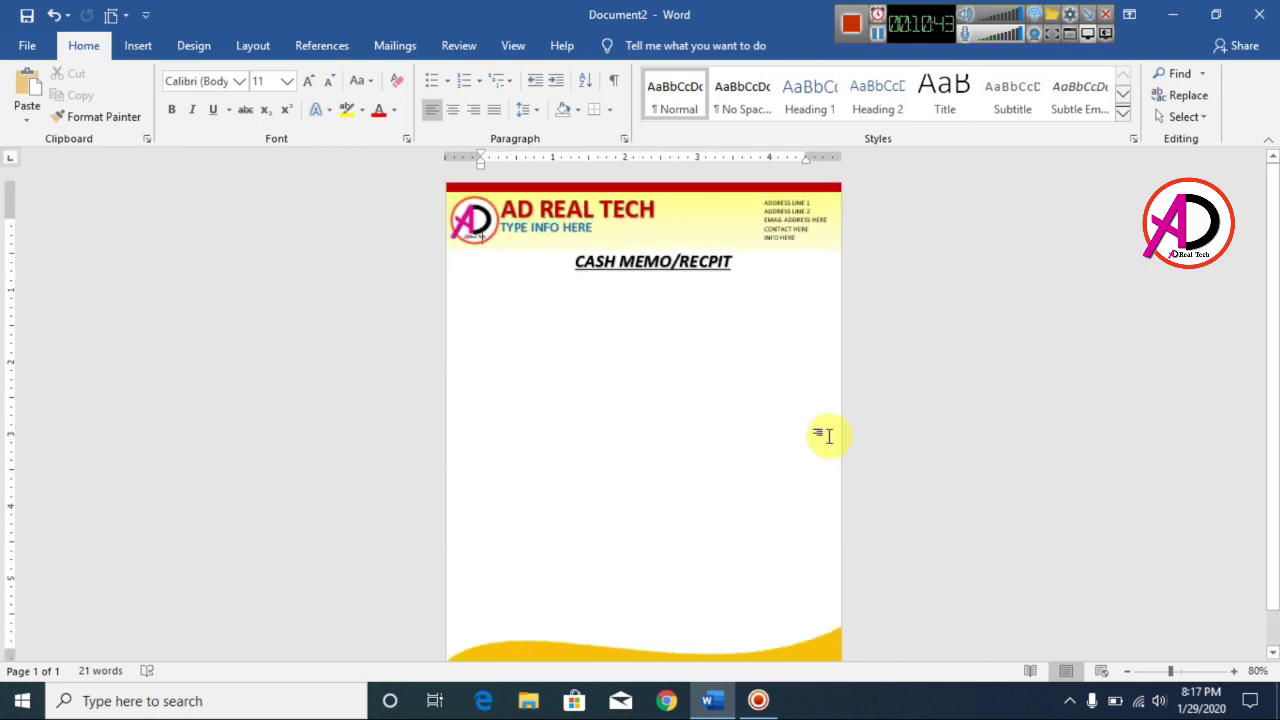
- Draw a page-width text box below the CASH MEMO/RECPIT title
{"action": "left_click", "coordinate": [139, 46]}
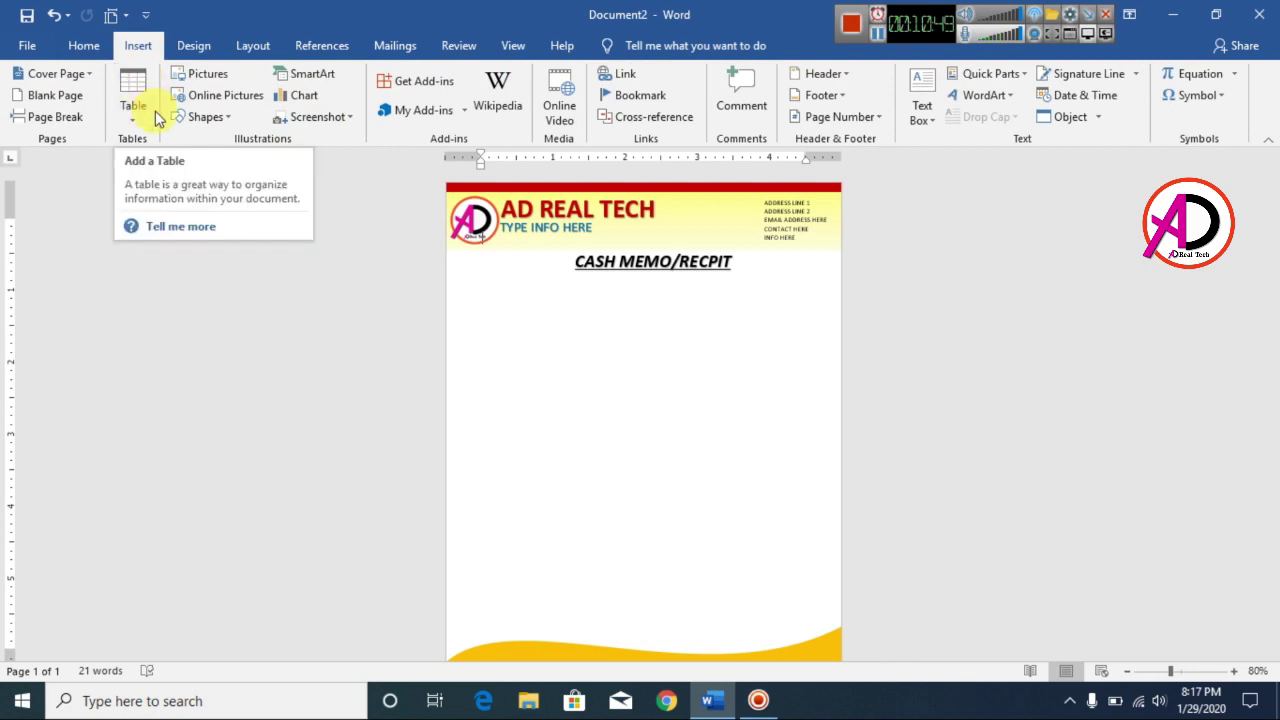
{"action": "left_click", "coordinate": [199, 120]}
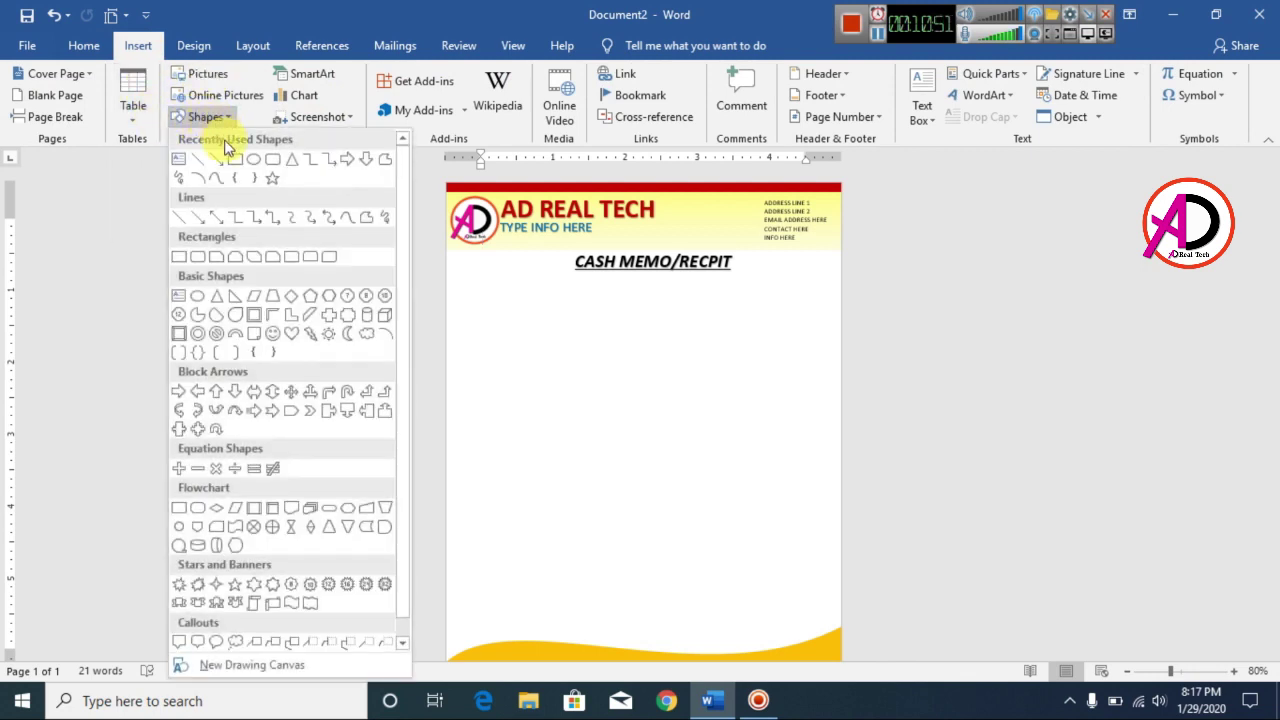
{"action": "left_click", "coordinate": [182, 167]}
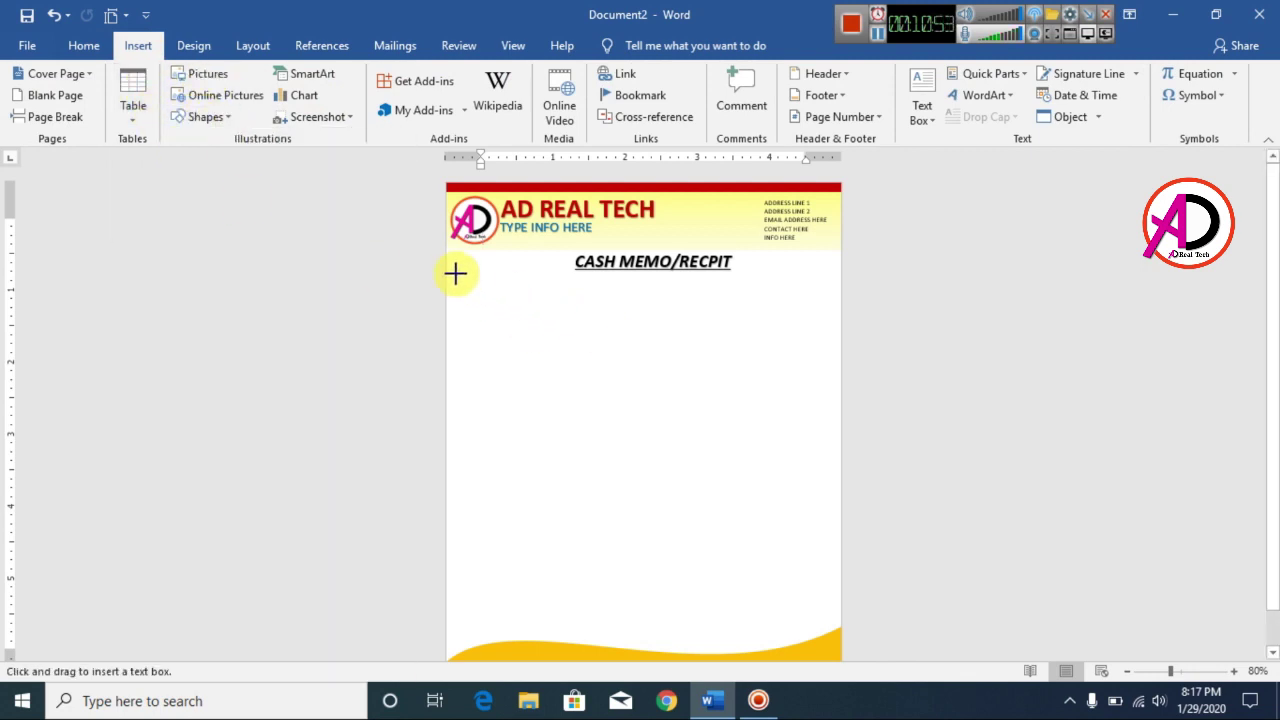
{"action": "left_click_drag", "start_coordinate": [454, 278], "coordinate": [821, 346]}
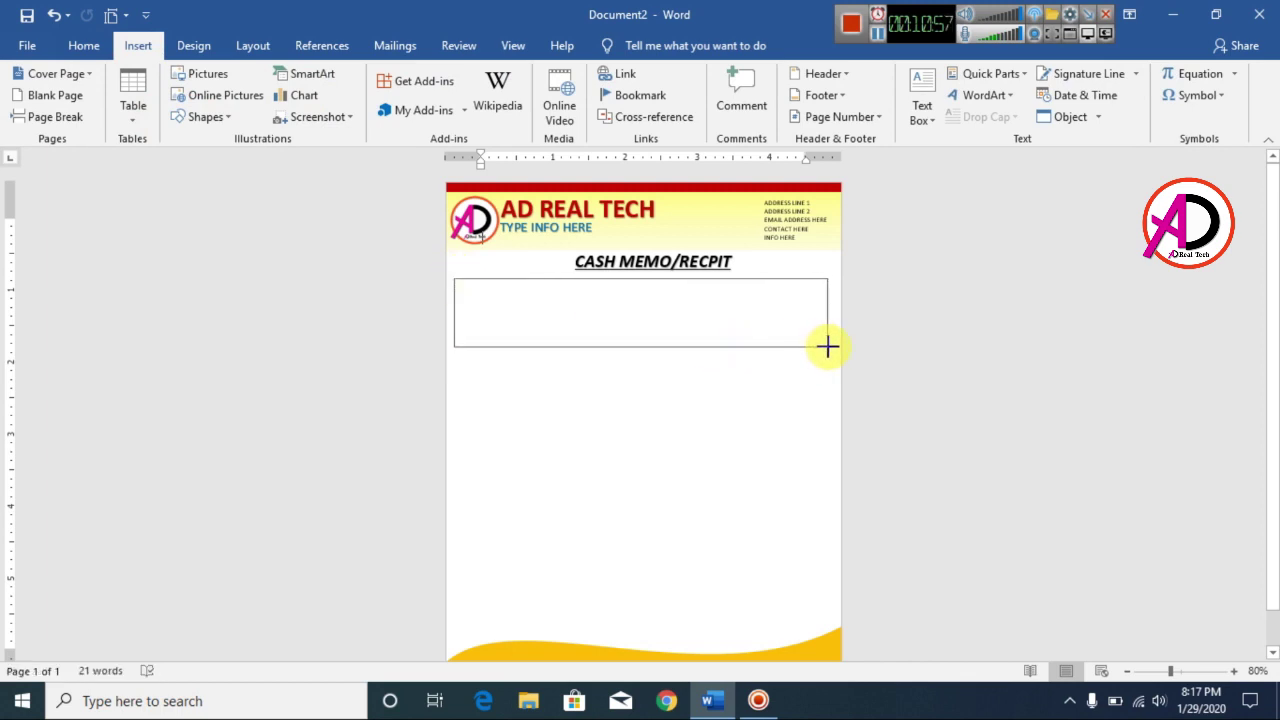
{"action": "left_click_drag", "start_coordinate": [832, 346], "coordinate": [832, 346]}
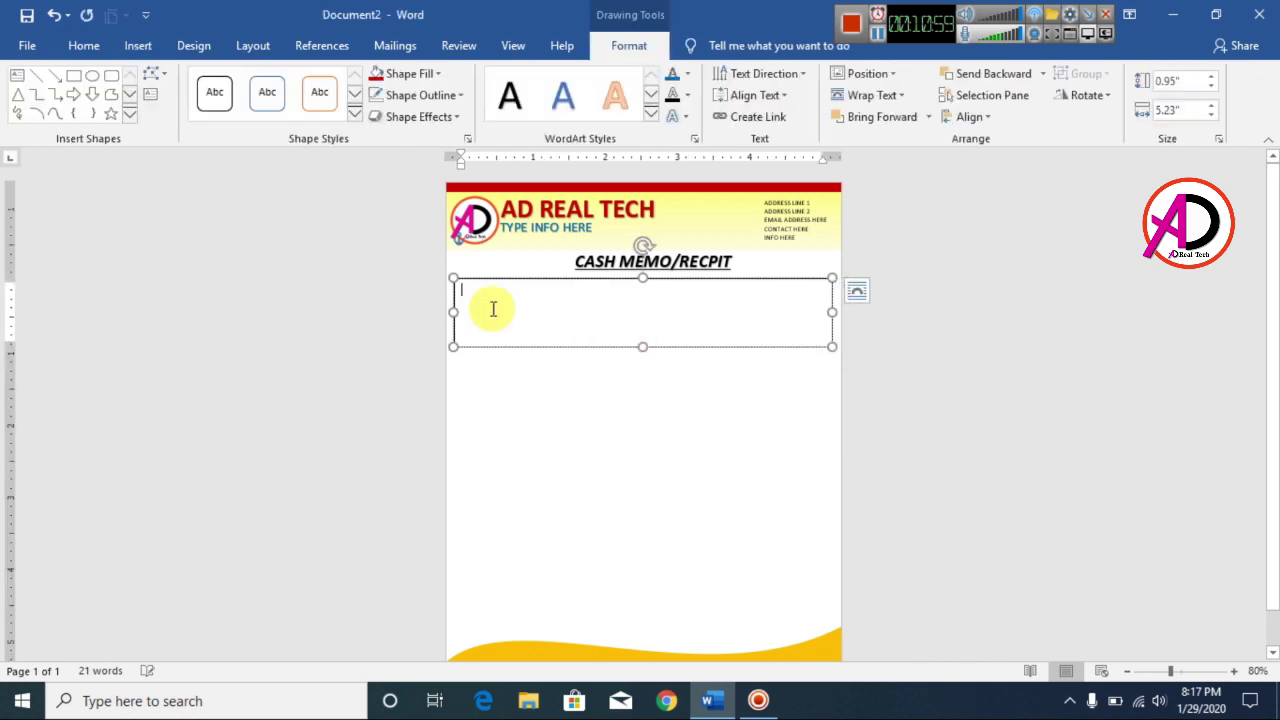
{"action": "scroll", "coordinate": [826, 356], "scroll_direction": "up", "scroll_amount": 5}
{"action": "scroll", "coordinate": [822, 358], "scroll_direction": "up", "scroll_amount": 2}
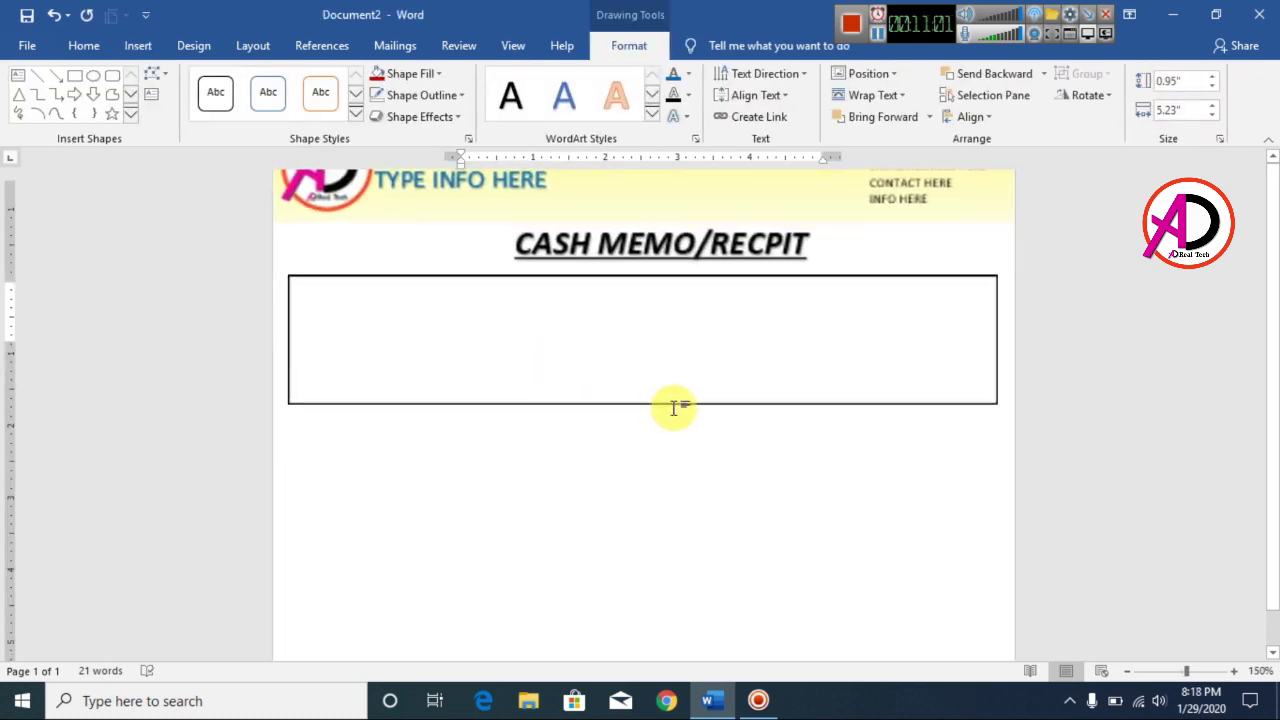
- Type the Party's Name: and Address: lines followed by underscore fill-in rules
{"action": "left_click", "coordinate": [82, 47]}
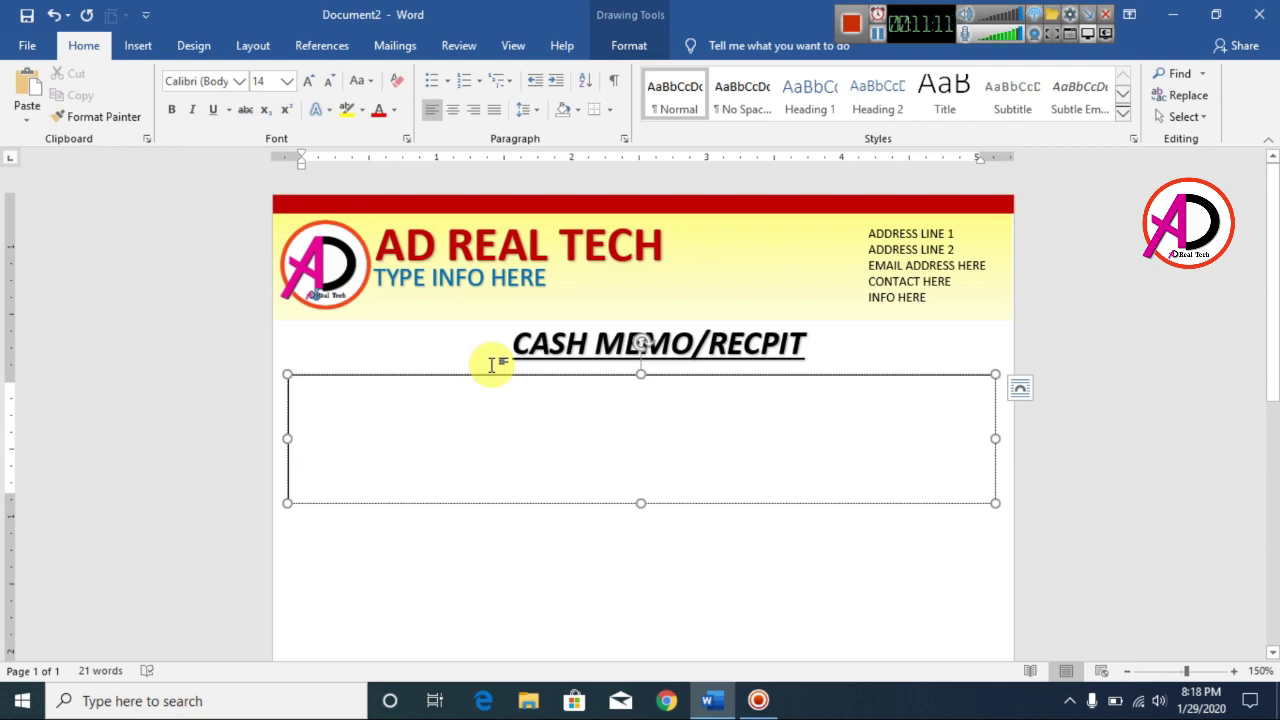
{"action": "type", "text": "nAM"}
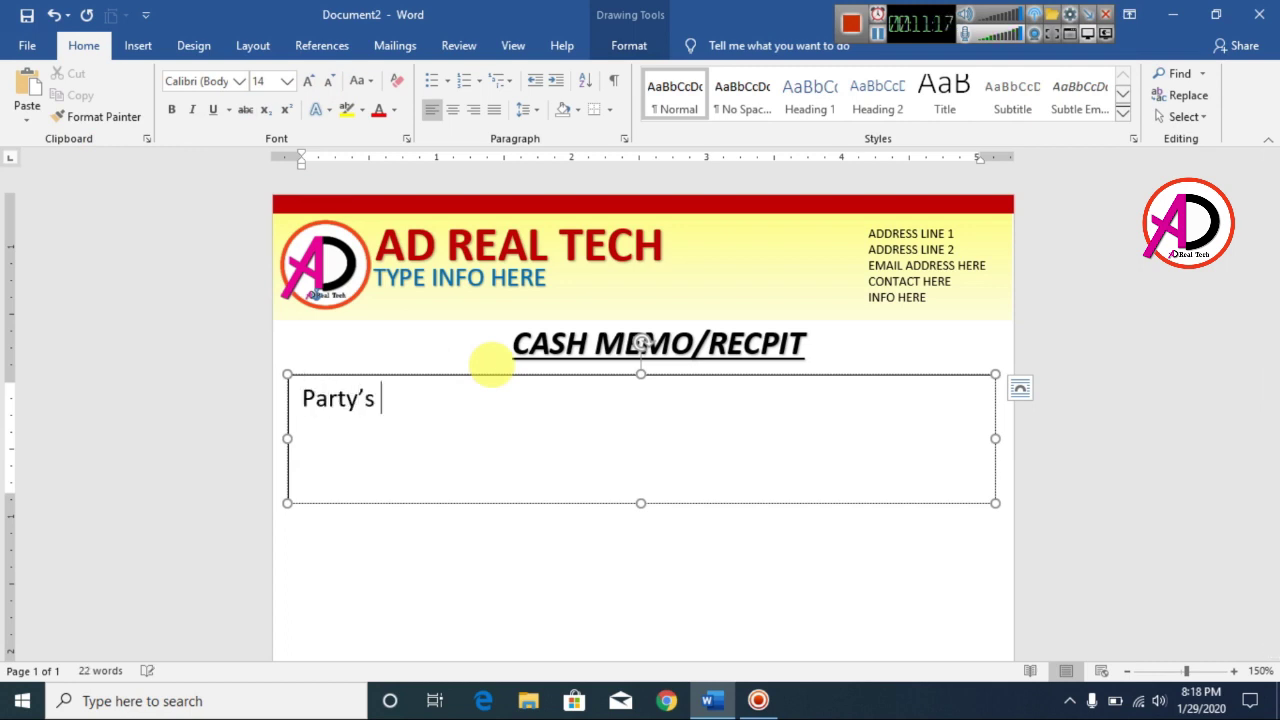
{"action": "type", "text": "____________________________________"}
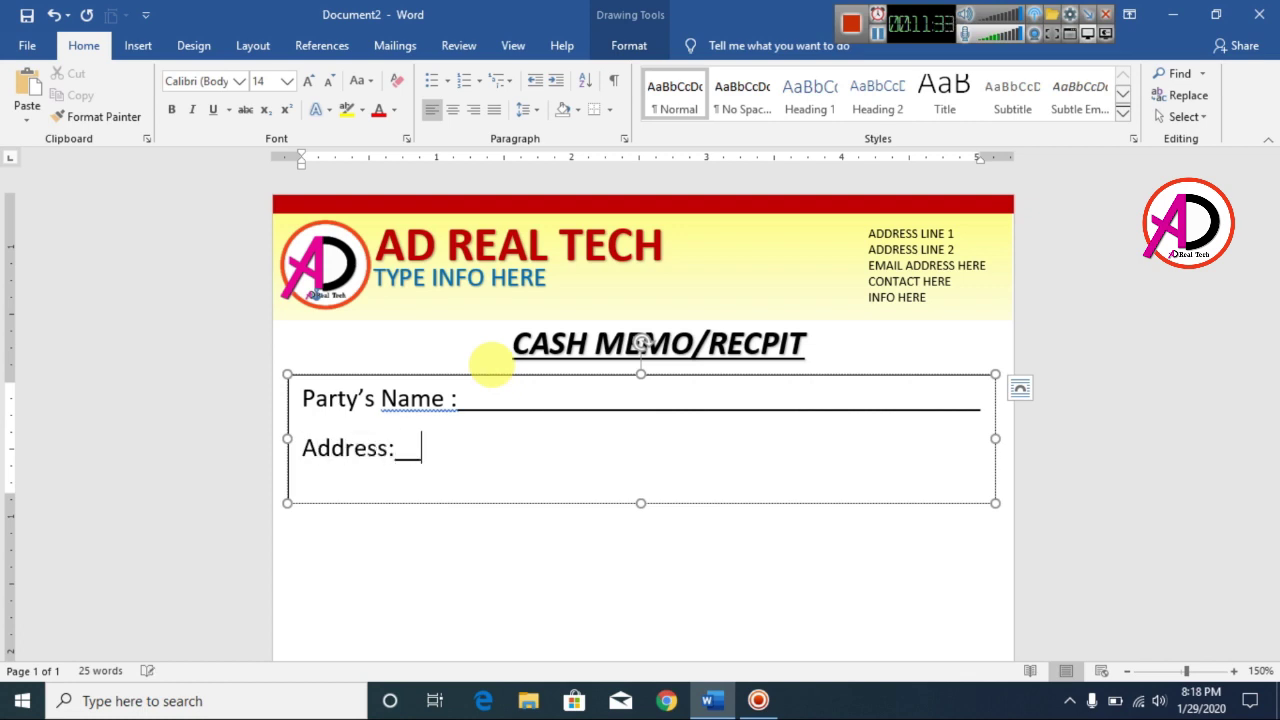
{"action": "type", "text": "_______________________________________"}
{"action": "left_click", "coordinate": [452, 398]}
{"action": "key", "text": "BackSpace"}
{"action": "left_click", "coordinate": [455, 400]}
{"action": "left_click", "coordinate": [397, 448]}
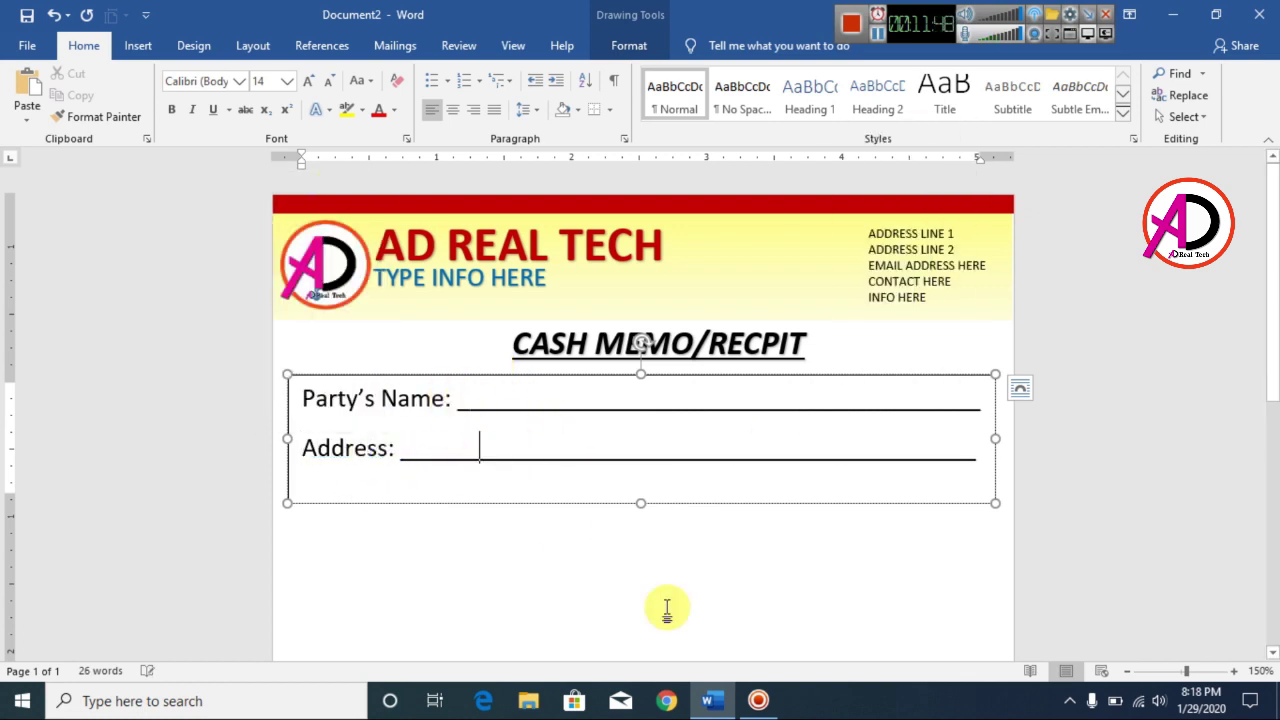
{"action": "key", "text": "ctrl+a"}
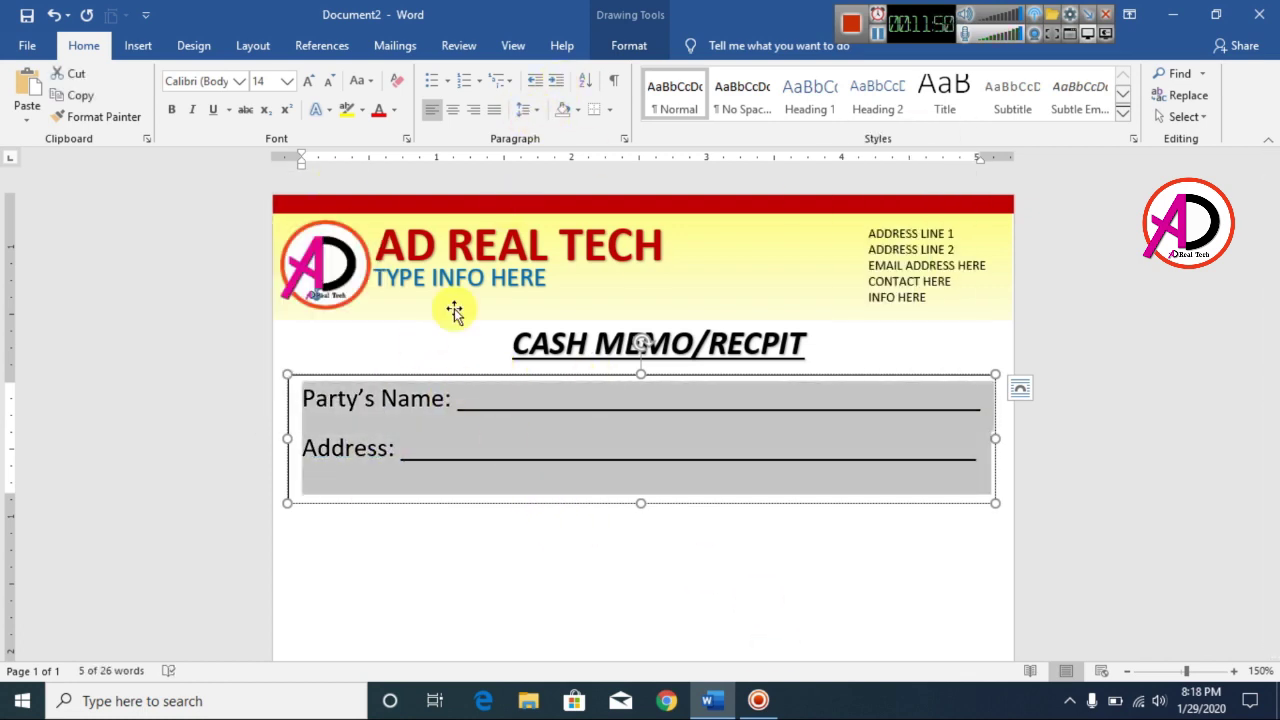
- Set the Party's Name and Address text to 1.15 line spacing with no space after, and shrink the box to fit
{"action": "left_click", "coordinate": [534, 114]}
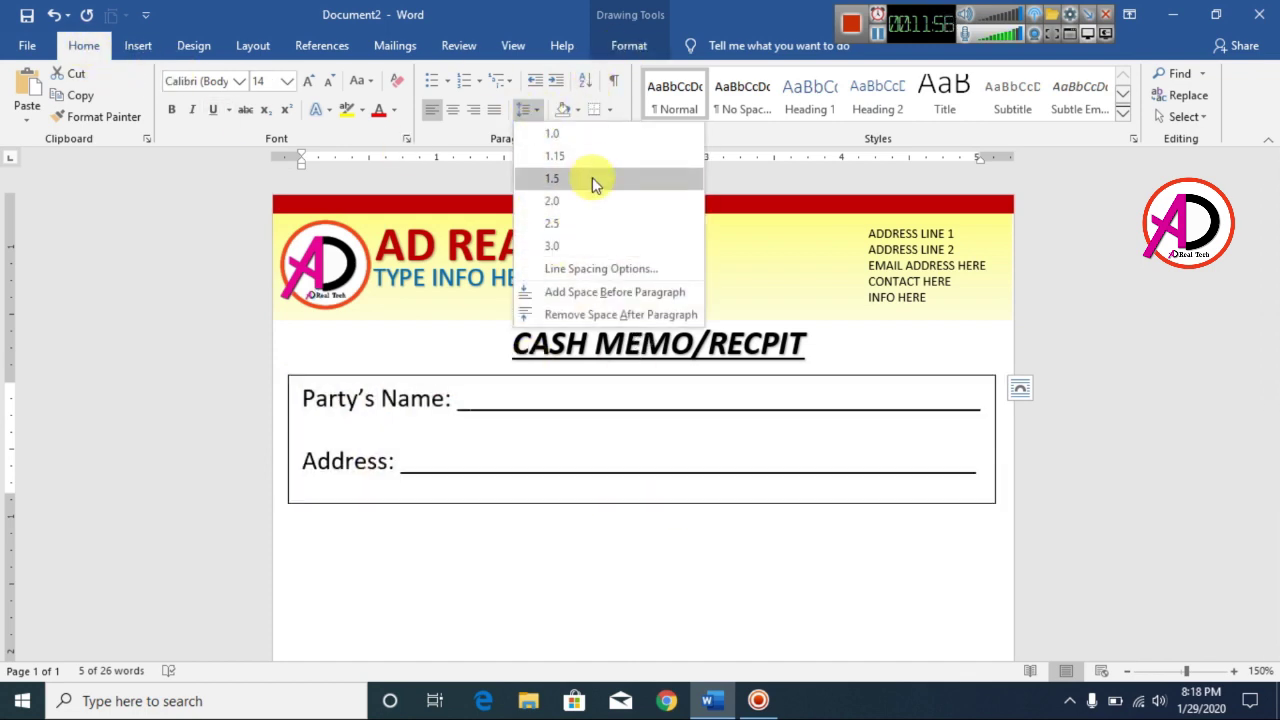
{"action": "left_click", "coordinate": [586, 135]}
{"action": "left_click", "coordinate": [538, 111]}
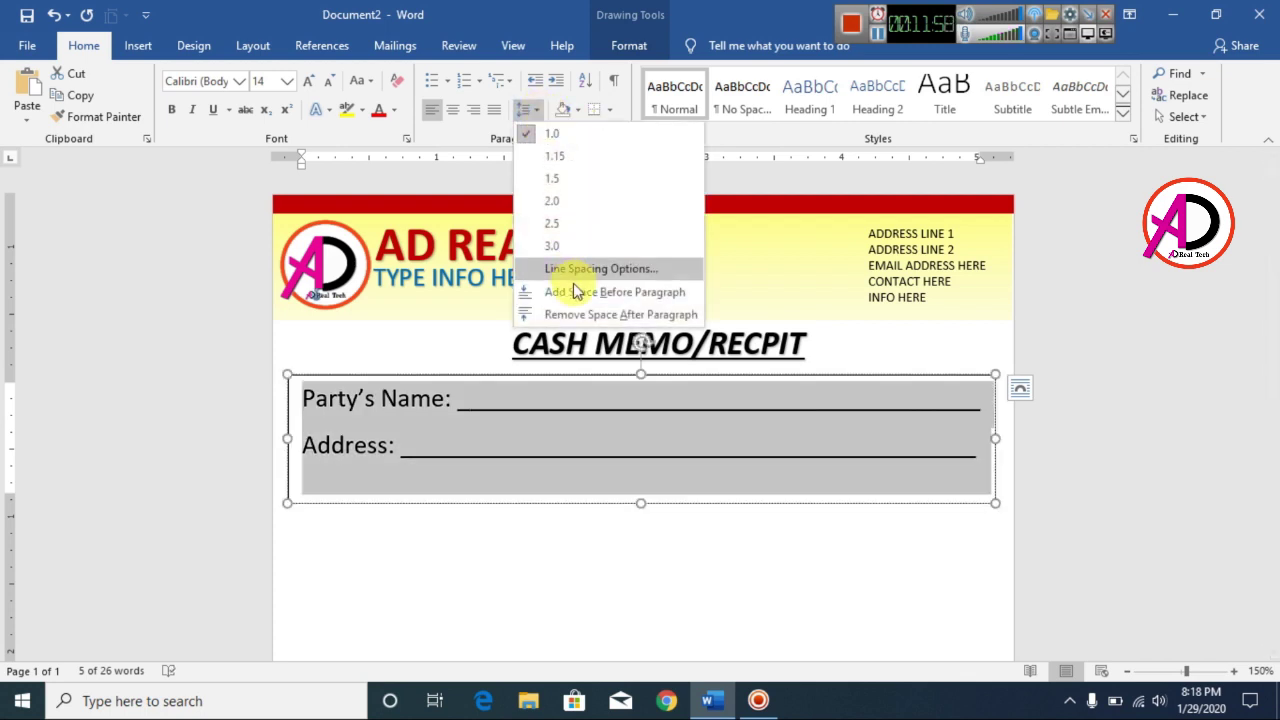
{"action": "left_click", "coordinate": [590, 318]}
{"action": "left_click", "coordinate": [536, 111]}
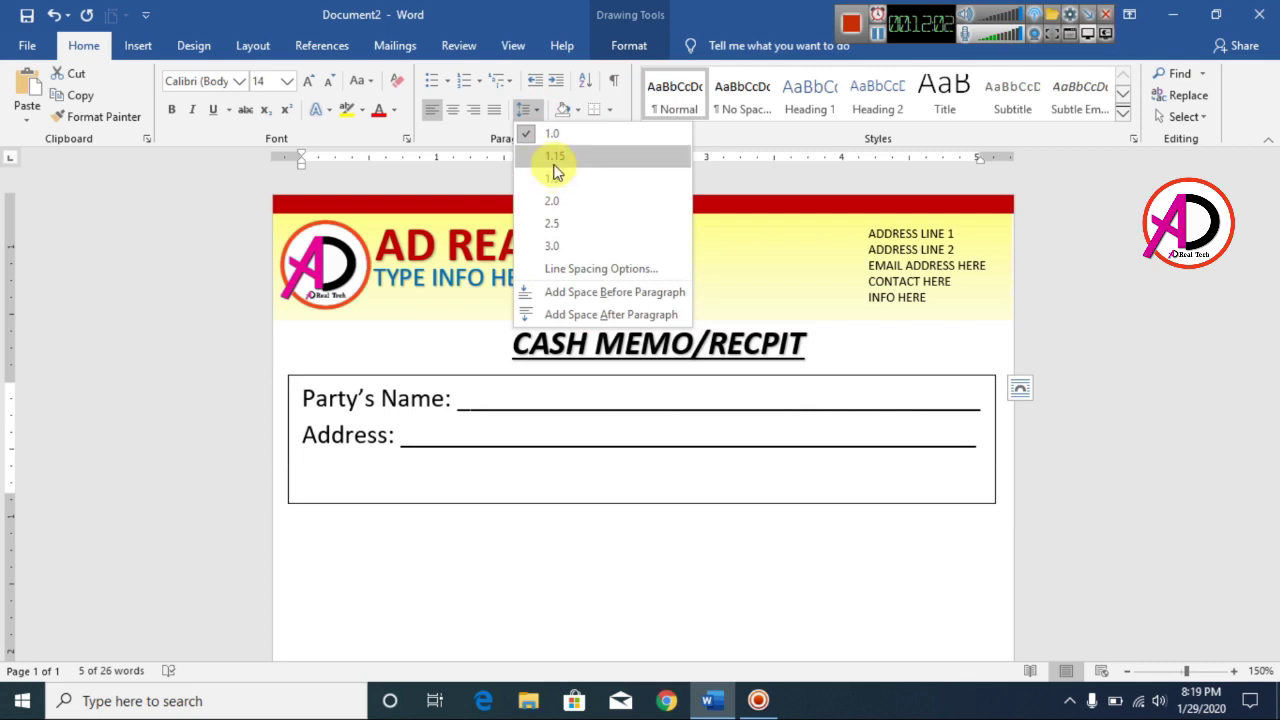
{"action": "left_click", "coordinate": [553, 163]}
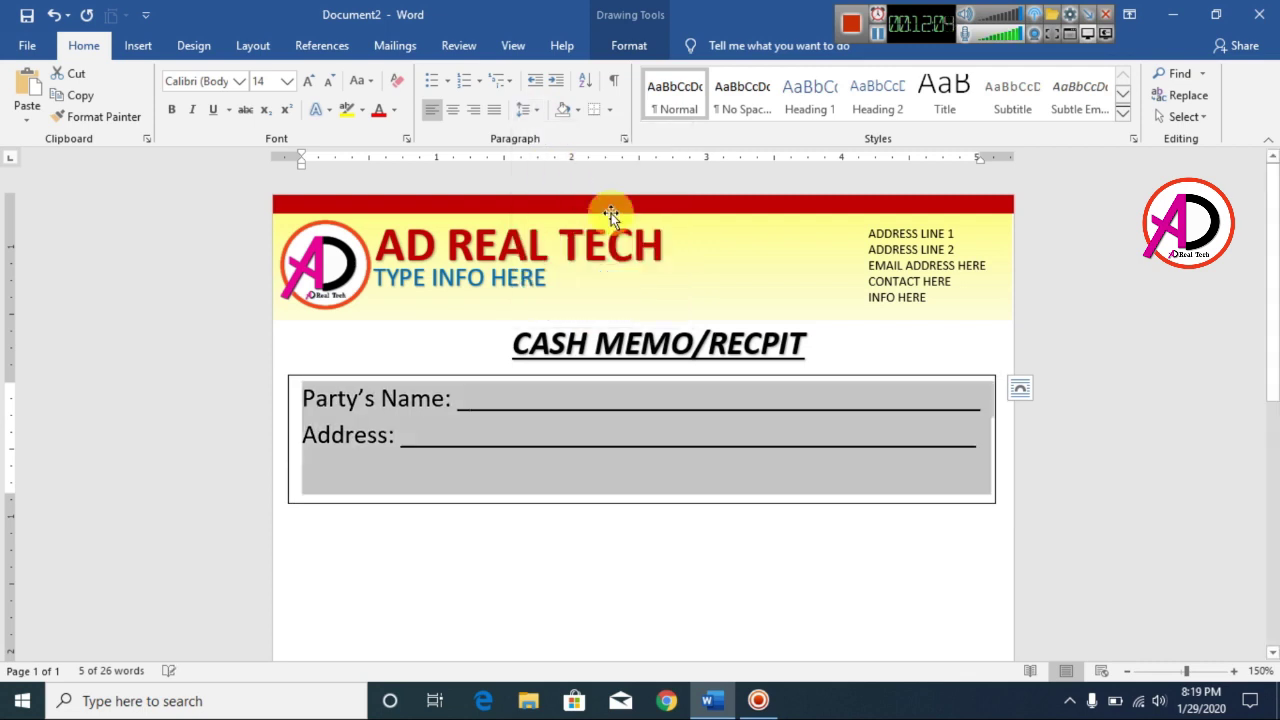
{"action": "left_click_drag", "start_coordinate": [641, 503], "coordinate": [636, 468]}
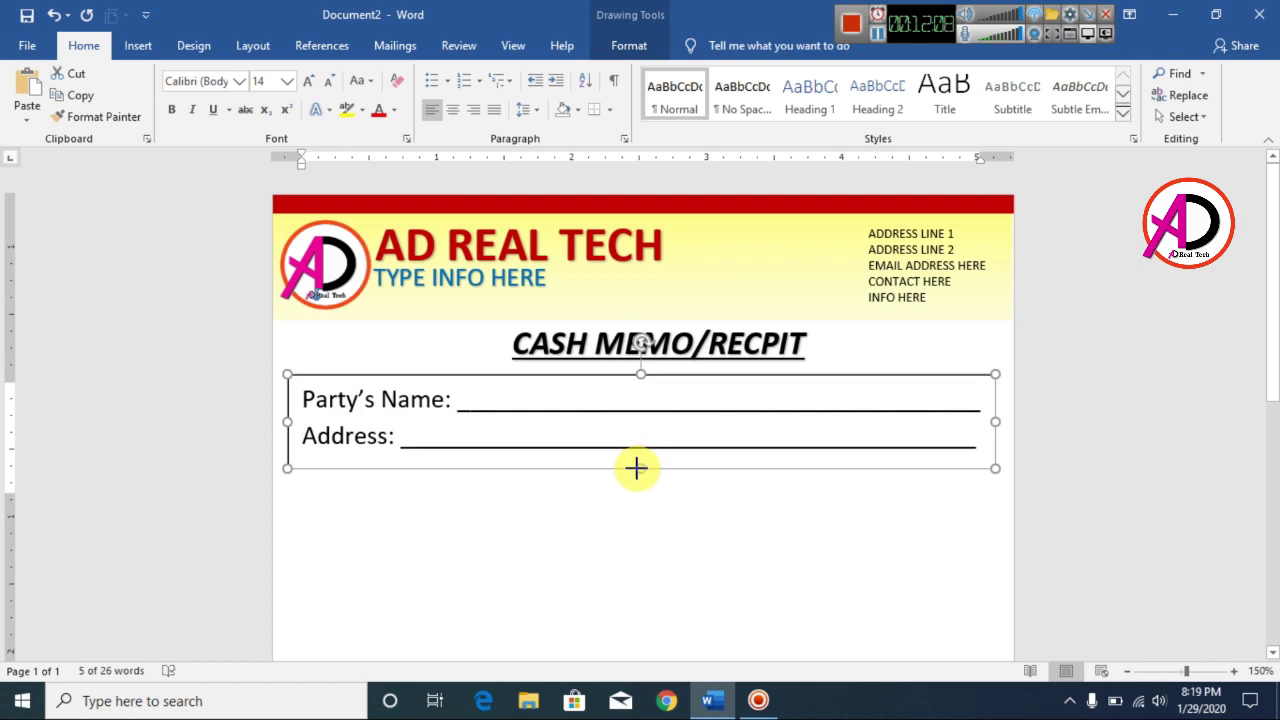
- Give the party details box No Fill and No Outline so its lines sit directly on the page
{"action": "left_click", "coordinate": [632, 46]}
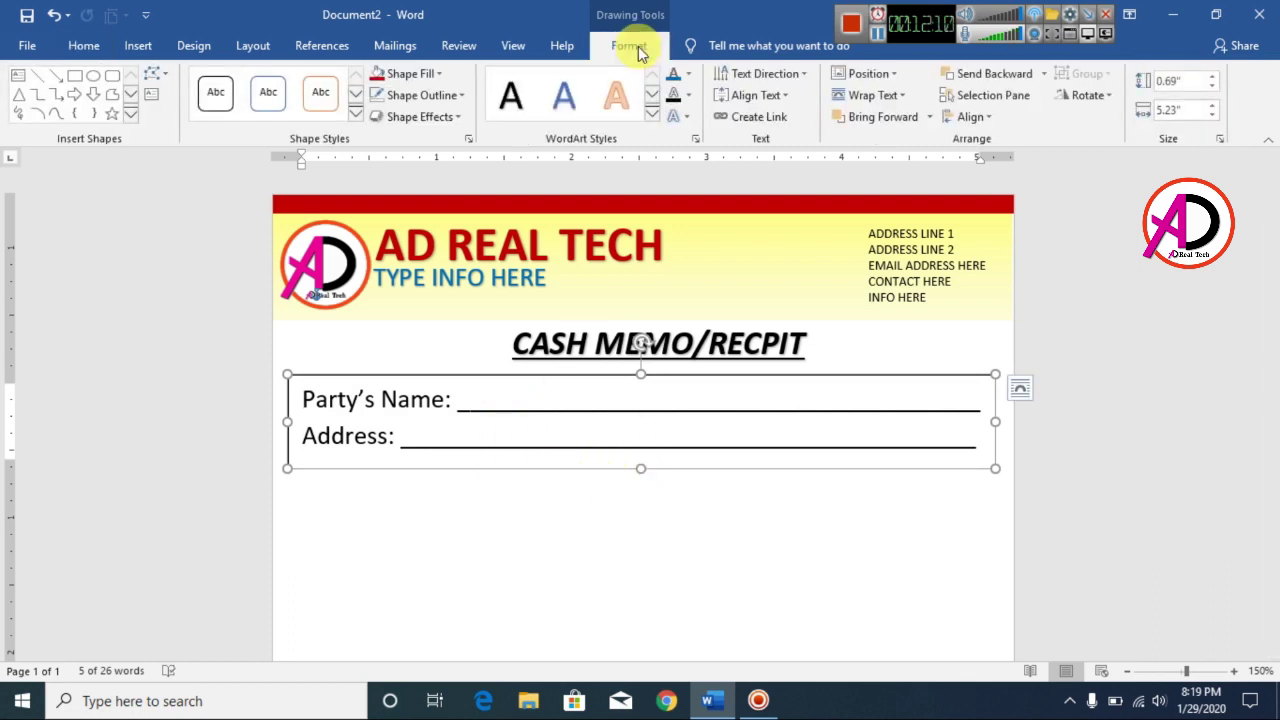
{"action": "left_click", "coordinate": [404, 74]}
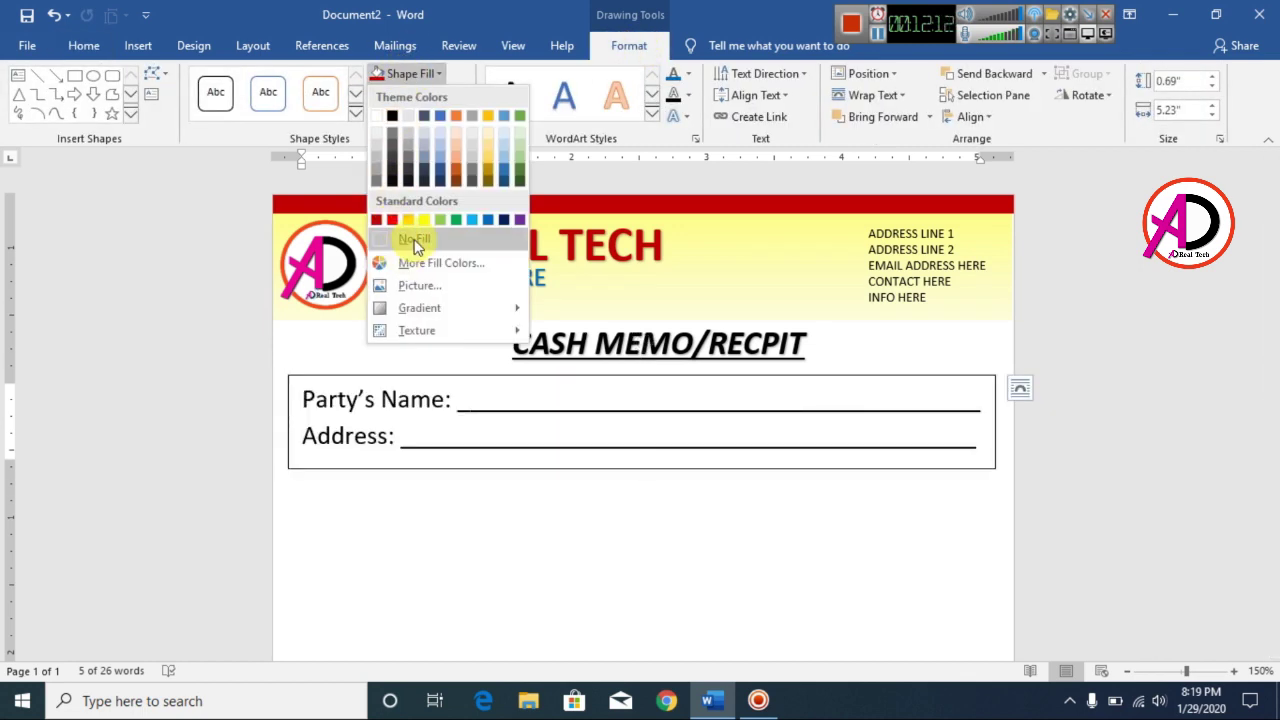
{"action": "left_click", "coordinate": [414, 240]}
{"action": "left_click", "coordinate": [422, 97]}
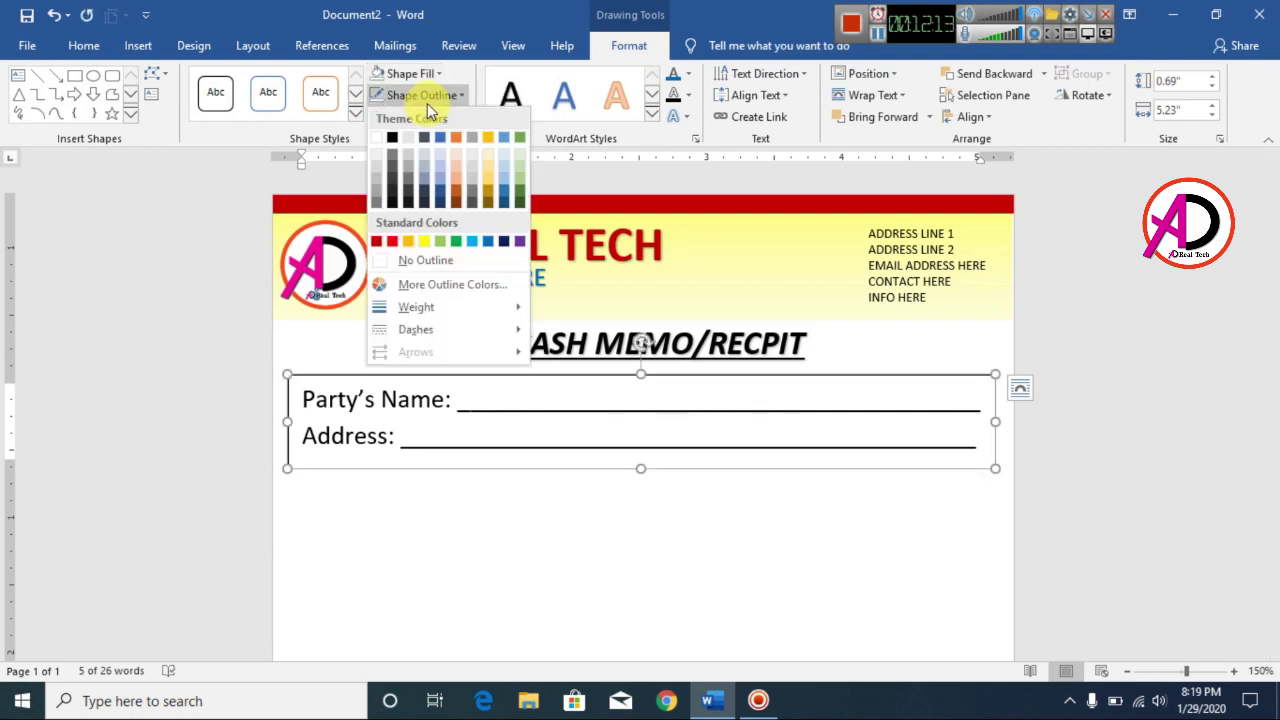
{"action": "left_click", "coordinate": [428, 259]}
{"action": "left_click", "coordinate": [876, 540]}
{"action": "scroll", "coordinate": [886, 543], "scroll_direction": "down", "scroll_amount": 6}
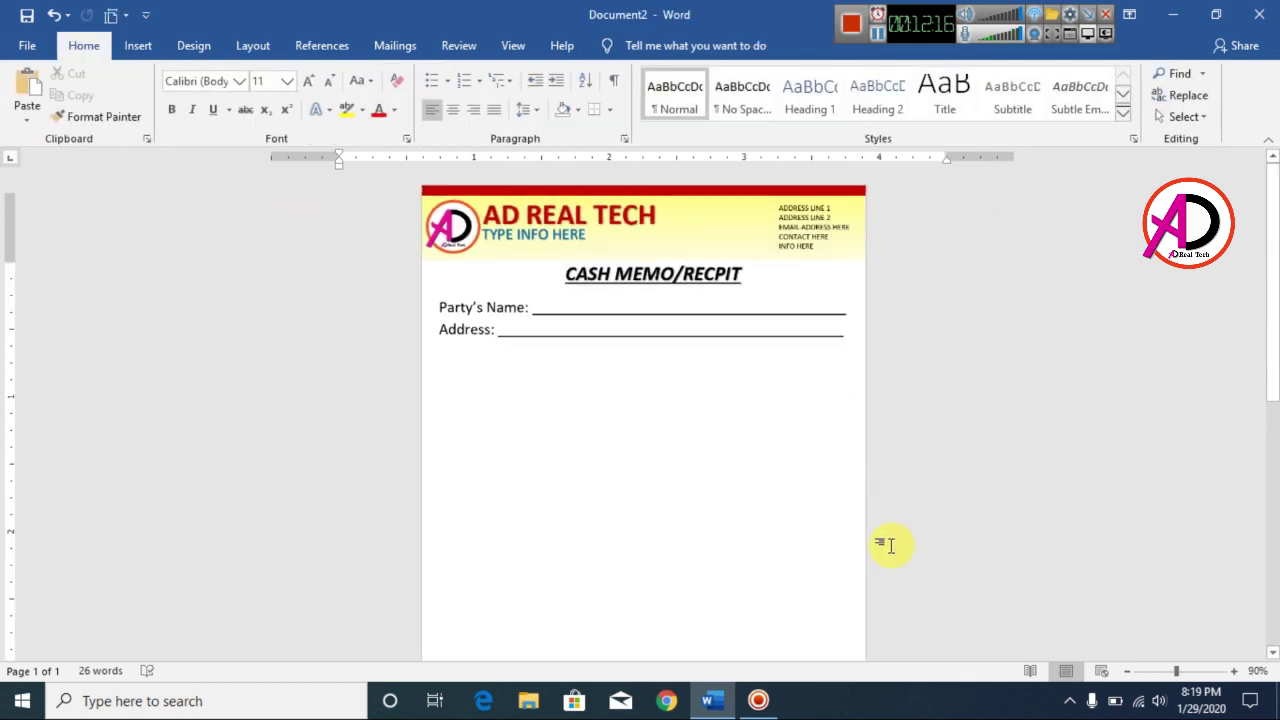
{"action": "scroll", "coordinate": [891, 543], "scroll_direction": "down", "scroll_amount": 5}
{"action": "scroll", "coordinate": [700, 309], "scroll_direction": "up", "scroll_amount": 3}
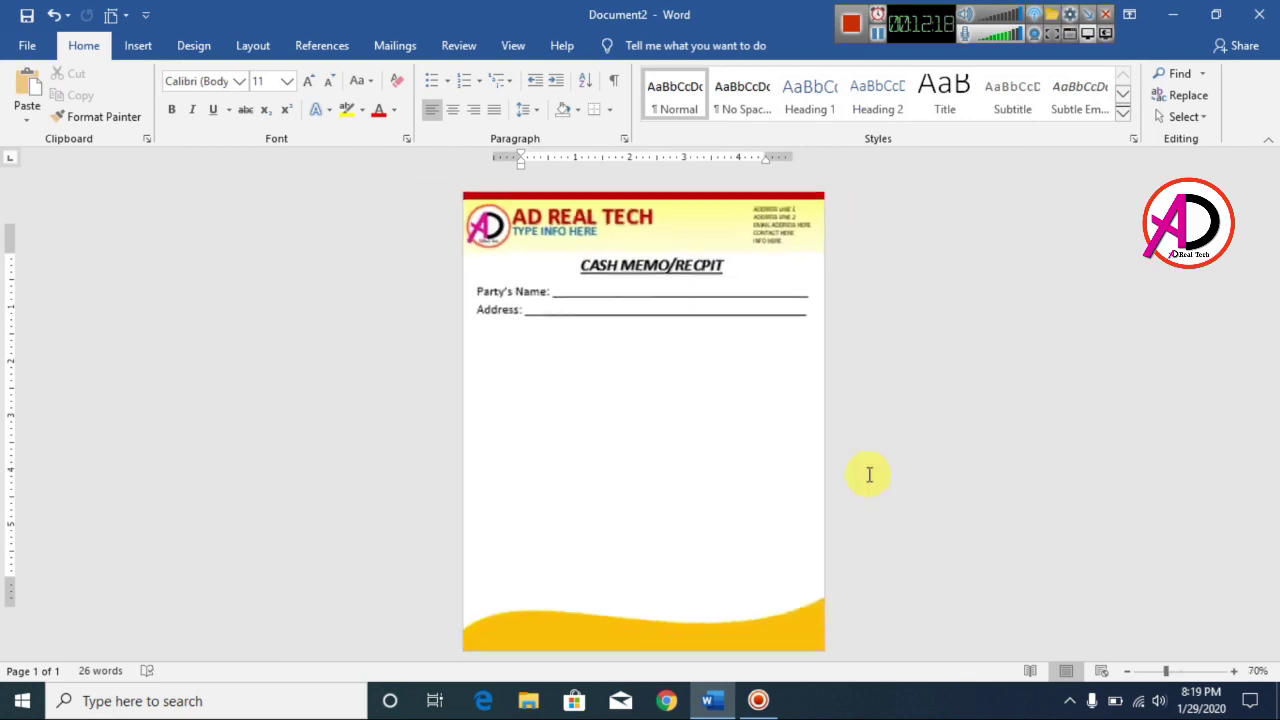
{"action": "scroll", "coordinate": [877, 474], "scroll_direction": "down", "scroll_amount": 1}
{"action": "scroll", "coordinate": [877, 474], "scroll_direction": "up", "scroll_amount": 2}
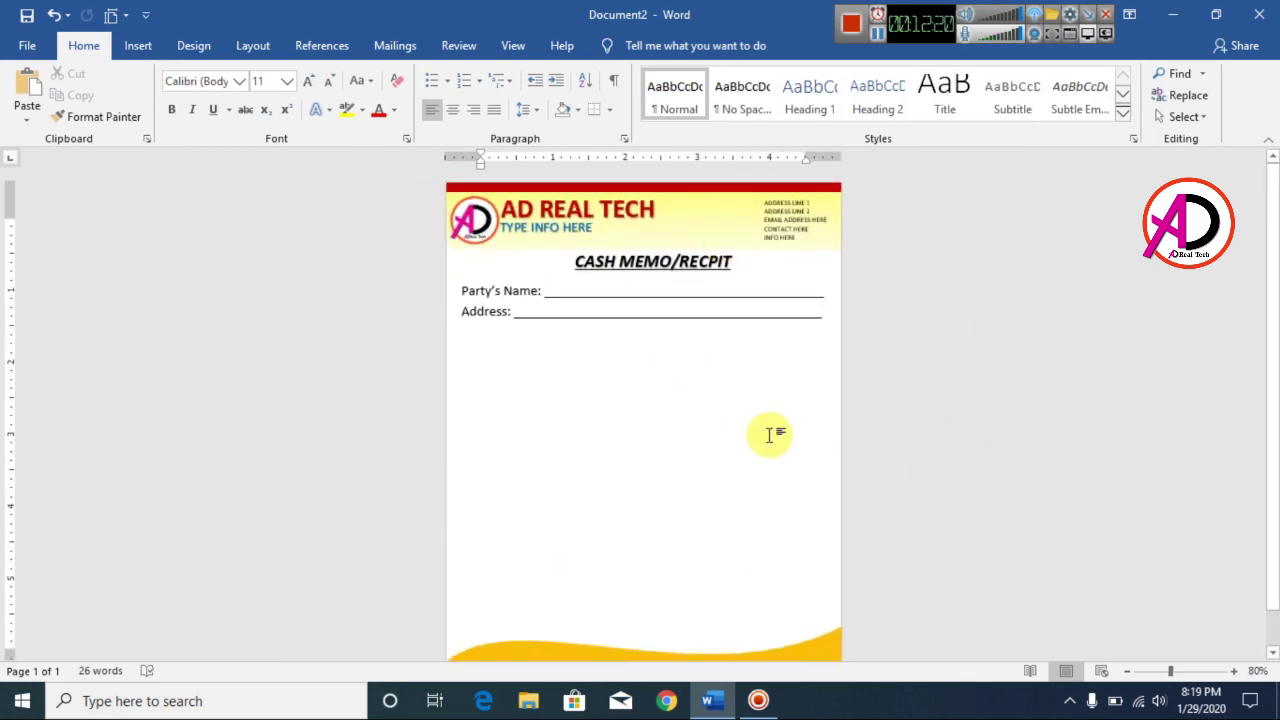
{"action": "scroll", "coordinate": [771, 445], "scroll_direction": "up", "scroll_amount": 1}
{"action": "scroll", "coordinate": [826, 415], "scroll_direction": "up", "scroll_amount": 3}
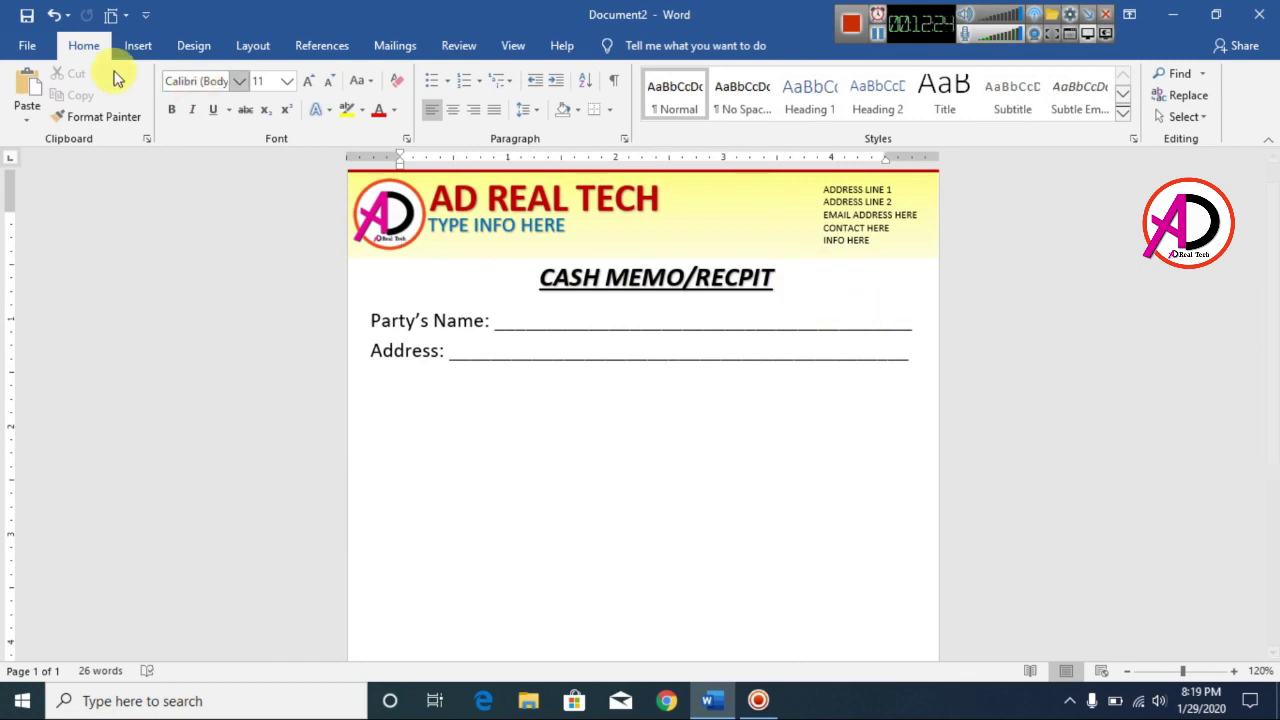
- Draw a text box below the Address line and start typing Date
{"action": "left_click", "coordinate": [140, 45]}
{"action": "left_click", "coordinate": [205, 117]}
{"action": "left_click", "coordinate": [189, 163]}
{"action": "mouse_move", "coordinate": [546, 409]}
{"action": "left_mouse_down"}
{"action": "mouse_move", "coordinate": [838, 447]}
{"action": "mouse_move", "coordinate": [752, 444]}
{"action": "left_mouse_up"}
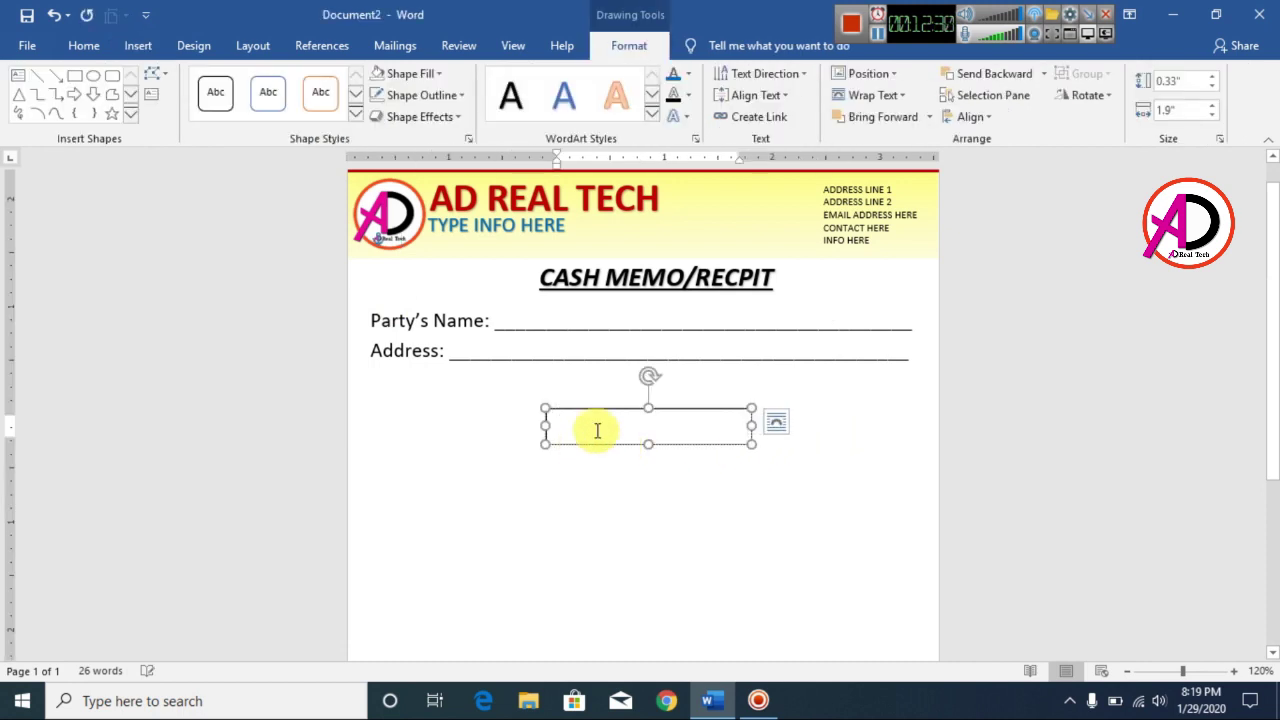
{"action": "type", "text": "Da"}
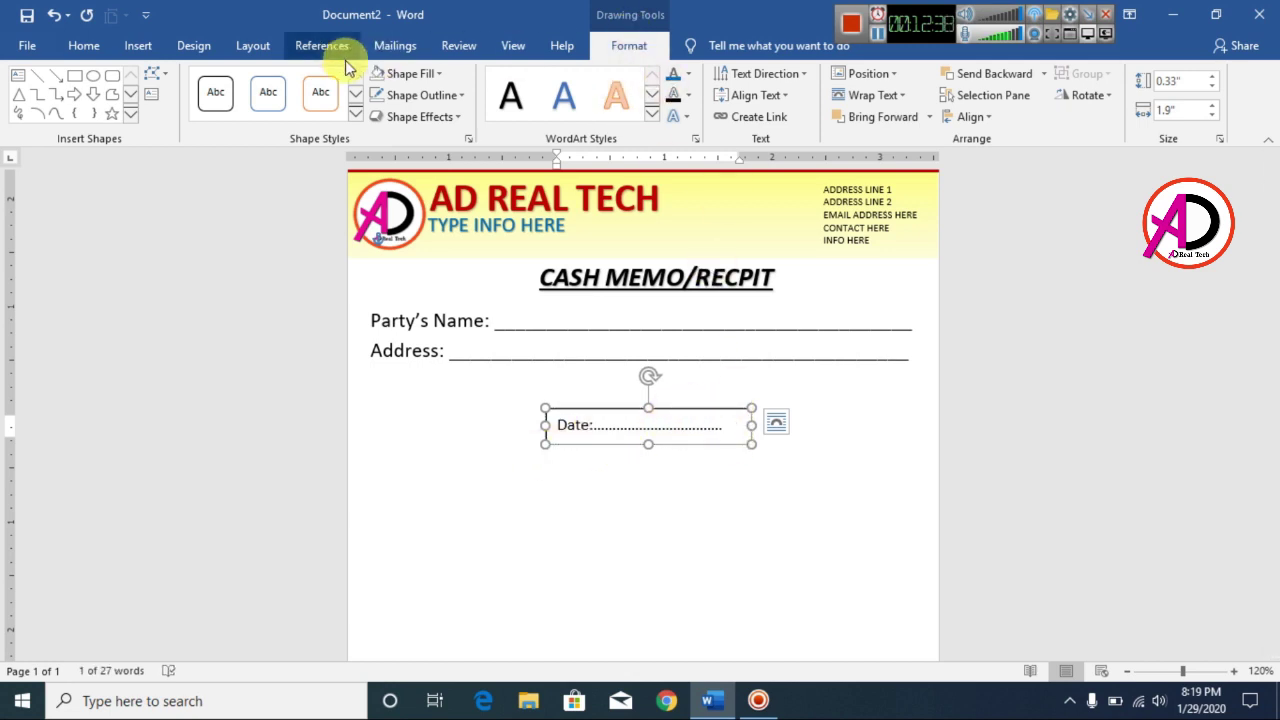
- Remove the Date box's outline and move it up beside Party's Name
{"action": "left_click", "coordinate": [406, 74]}
{"action": "left_click", "coordinate": [416, 240]}
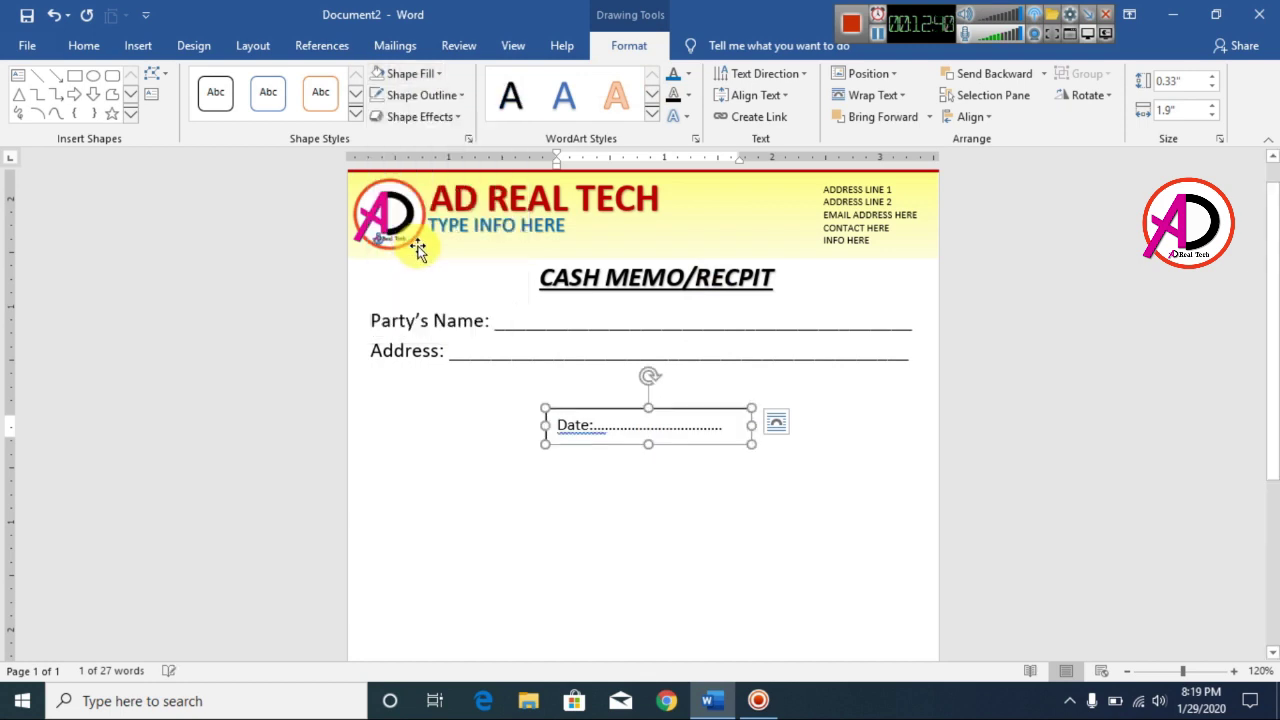
{"action": "left_click", "coordinate": [424, 97]}
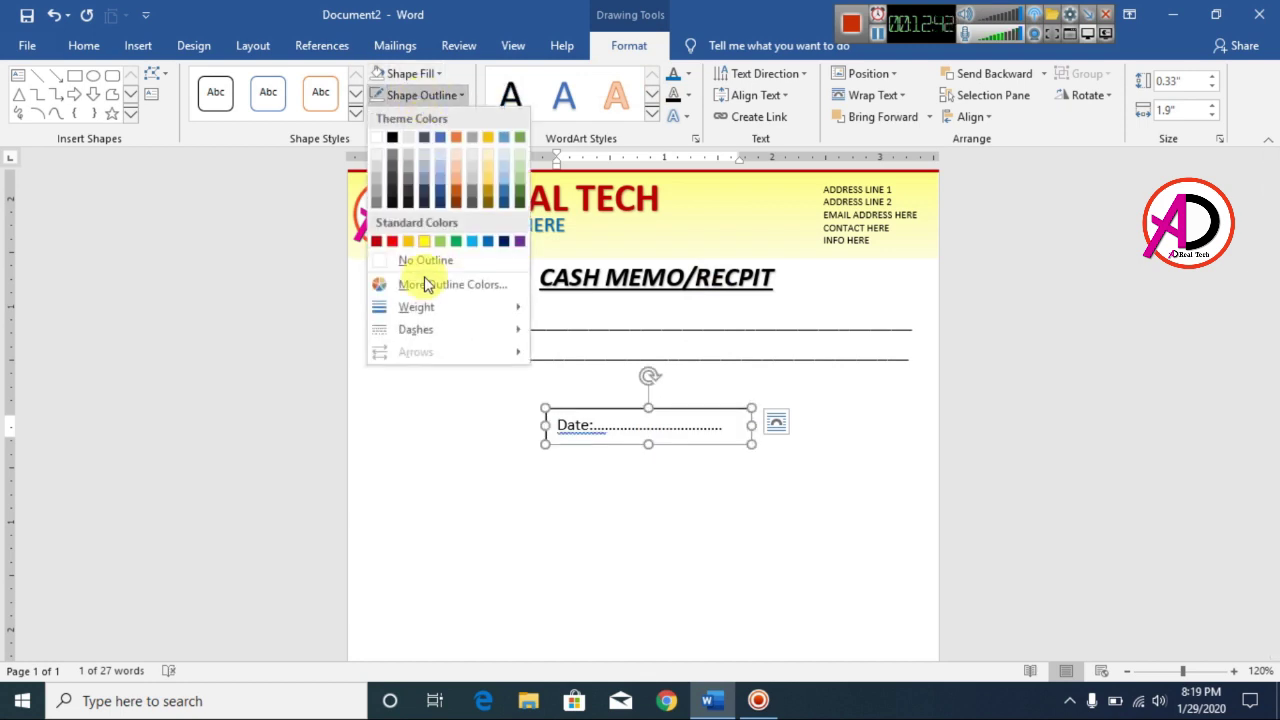
{"action": "left_click", "coordinate": [430, 258]}
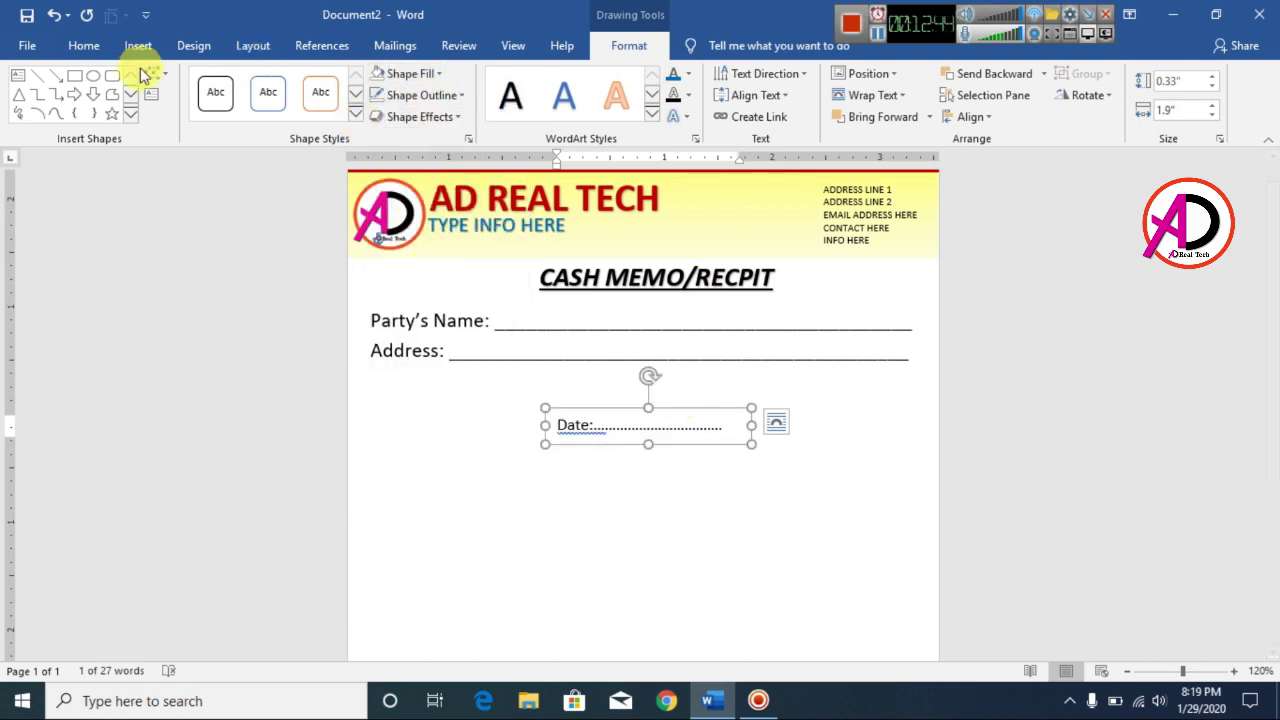
{"action": "left_click_drag", "start_coordinate": [709, 410], "coordinate": [748, 298]}
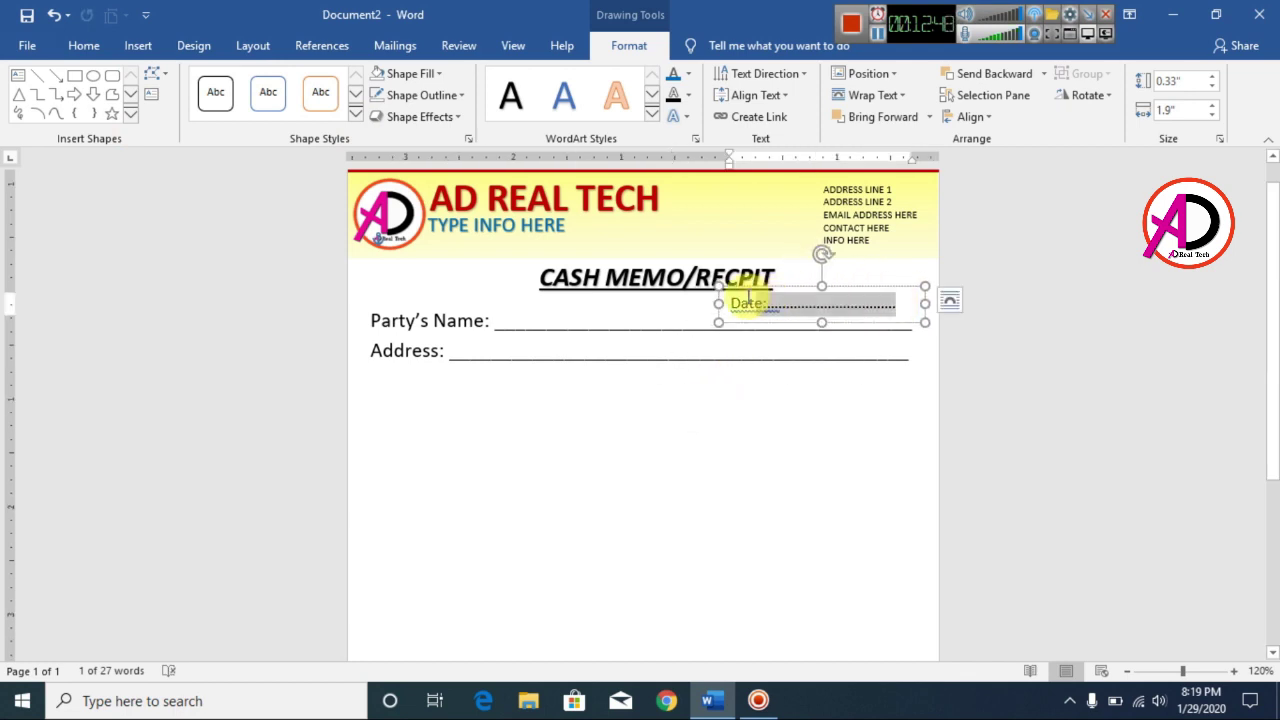
- Change the text to 'Date…' with a dotted line and move the box to the right margin under the title
{"action": "left_click", "coordinate": [764, 304]}
{"action": "right_click", "coordinate": [766, 320]}
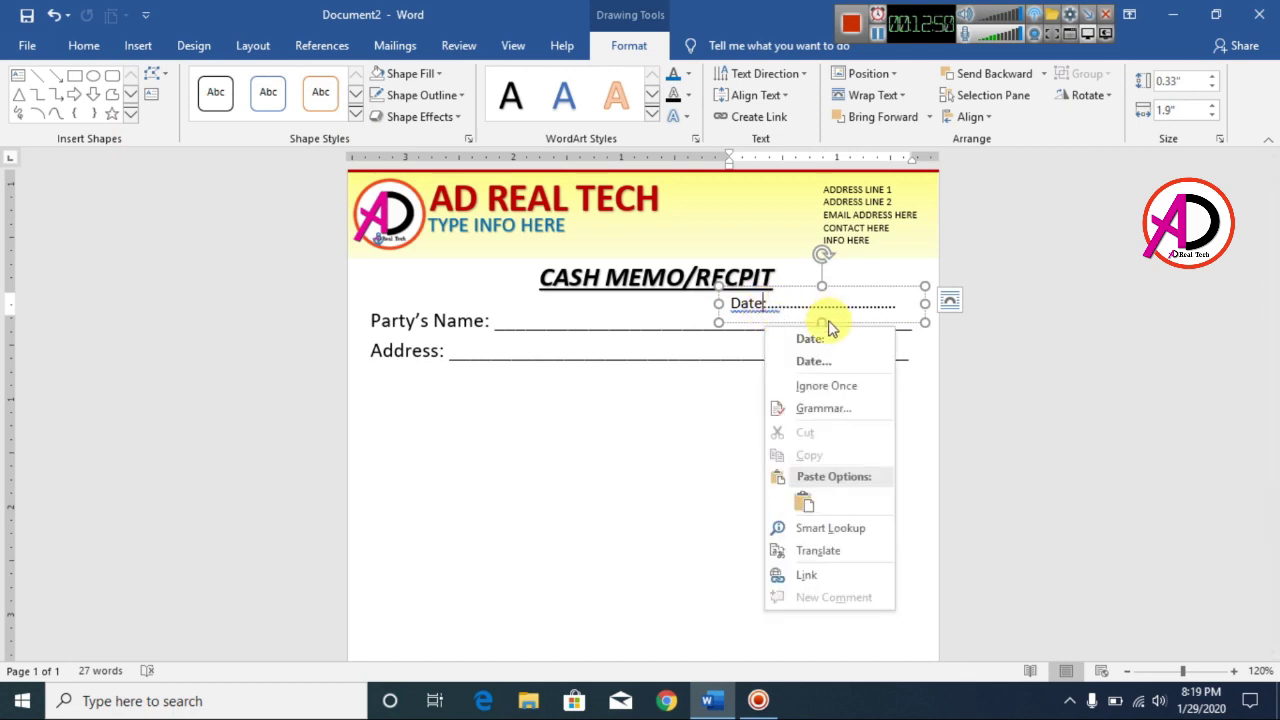
{"action": "left_click", "coordinate": [816, 339]}
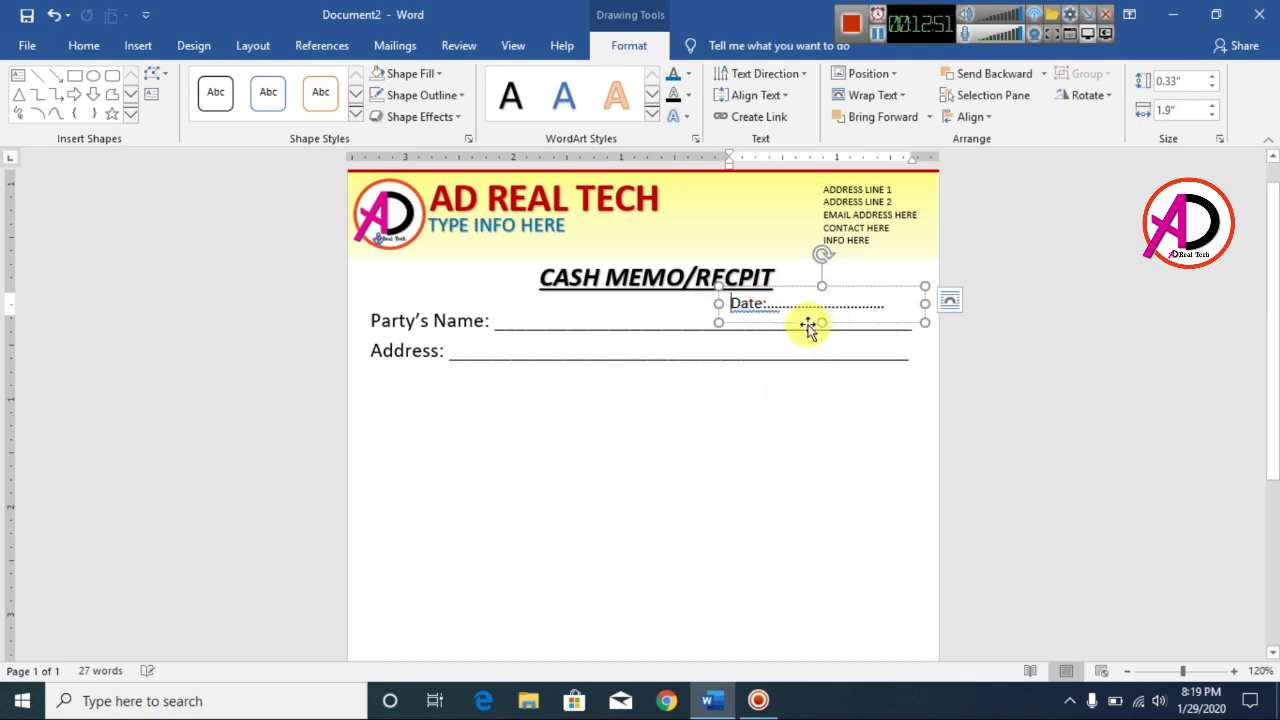
{"action": "right_click", "coordinate": [770, 305]}
{"action": "left_click", "coordinate": [820, 361]}
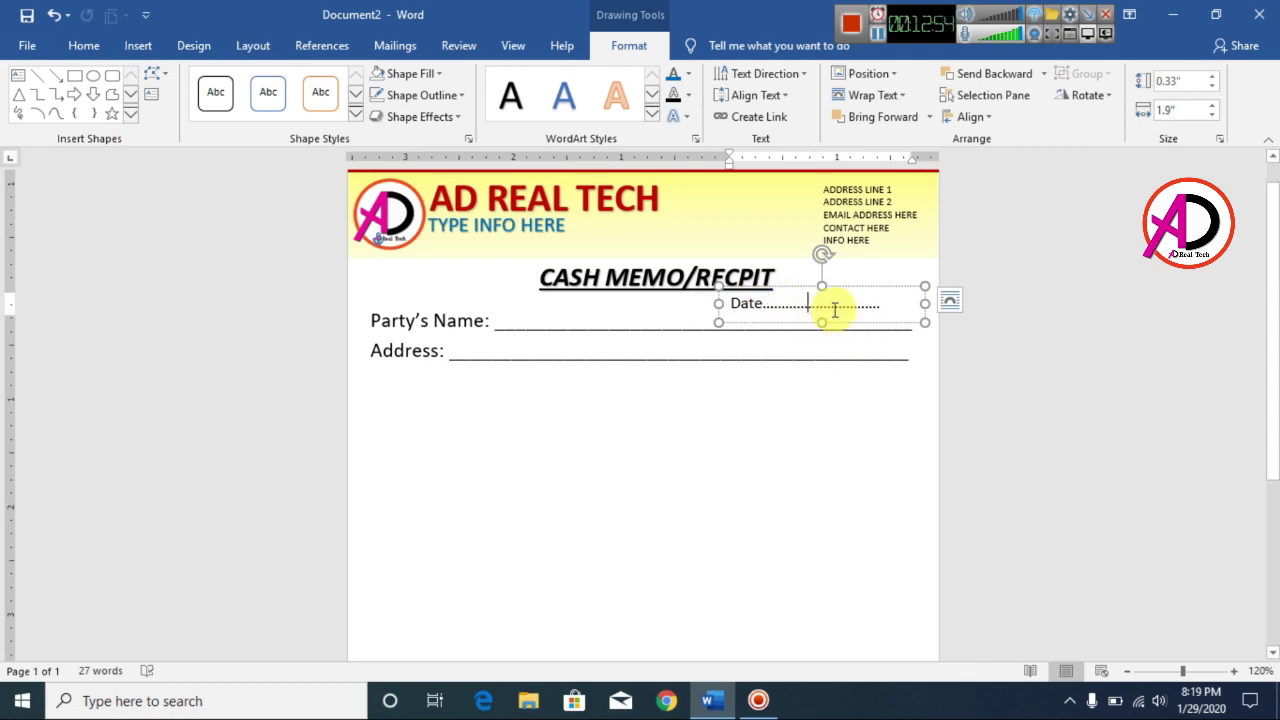
{"action": "left_click", "coordinate": [875, 304]}
{"action": "left_click_drag", "start_coordinate": [869, 287], "coordinate": [932, 280]}
- Place the cursor below the Address line and bring up the Insert Table grid for a 5×5 table
{"action": "left_click", "coordinate": [843, 491]}
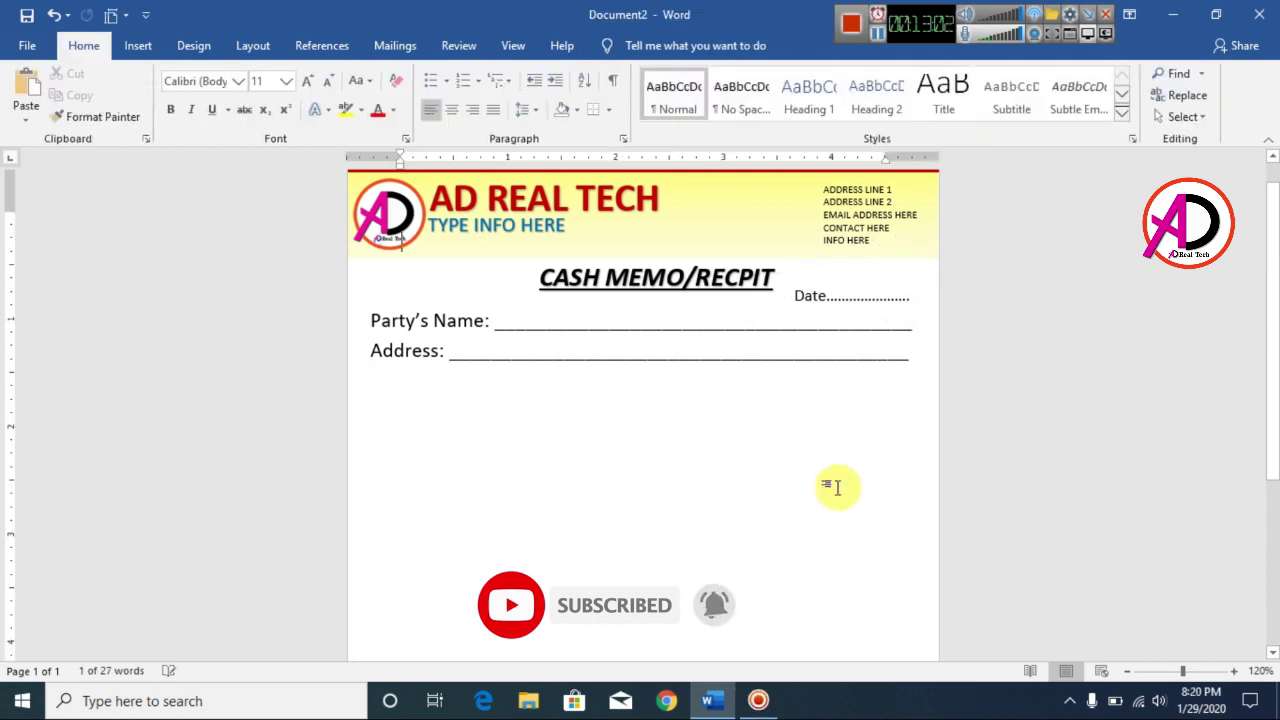
{"action": "scroll", "coordinate": [800, 514], "scroll_direction": "down", "scroll_amount": 6}
{"action": "scroll", "coordinate": [578, 437], "scroll_direction": "up", "scroll_amount": 2}
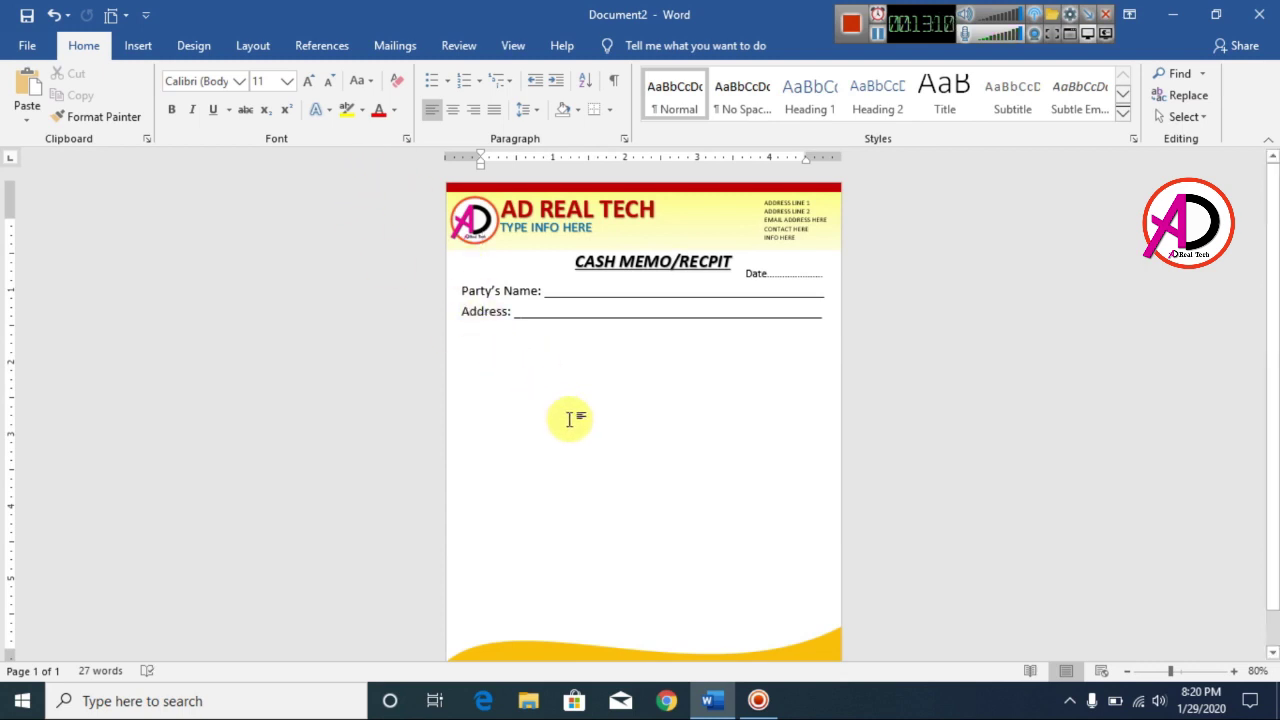
{"action": "scroll", "coordinate": [654, 480], "scroll_direction": "down", "scroll_amount": 1}
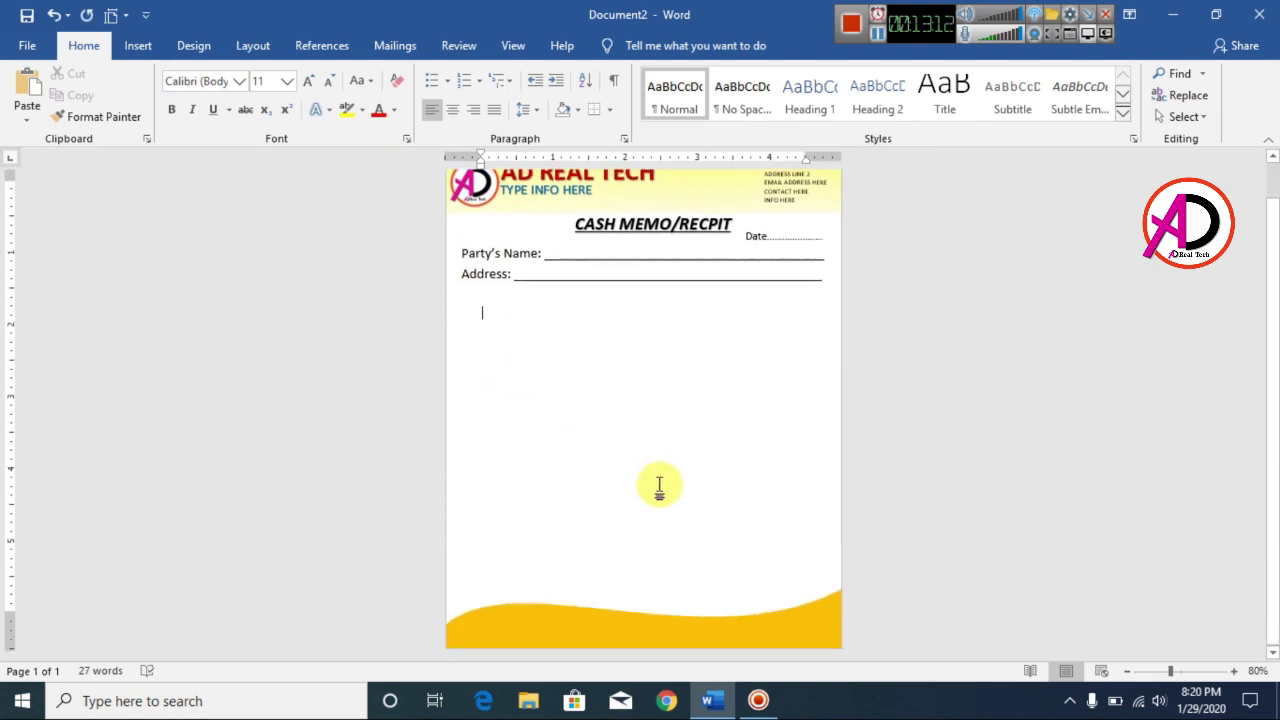
{"action": "left_click", "coordinate": [138, 47]}
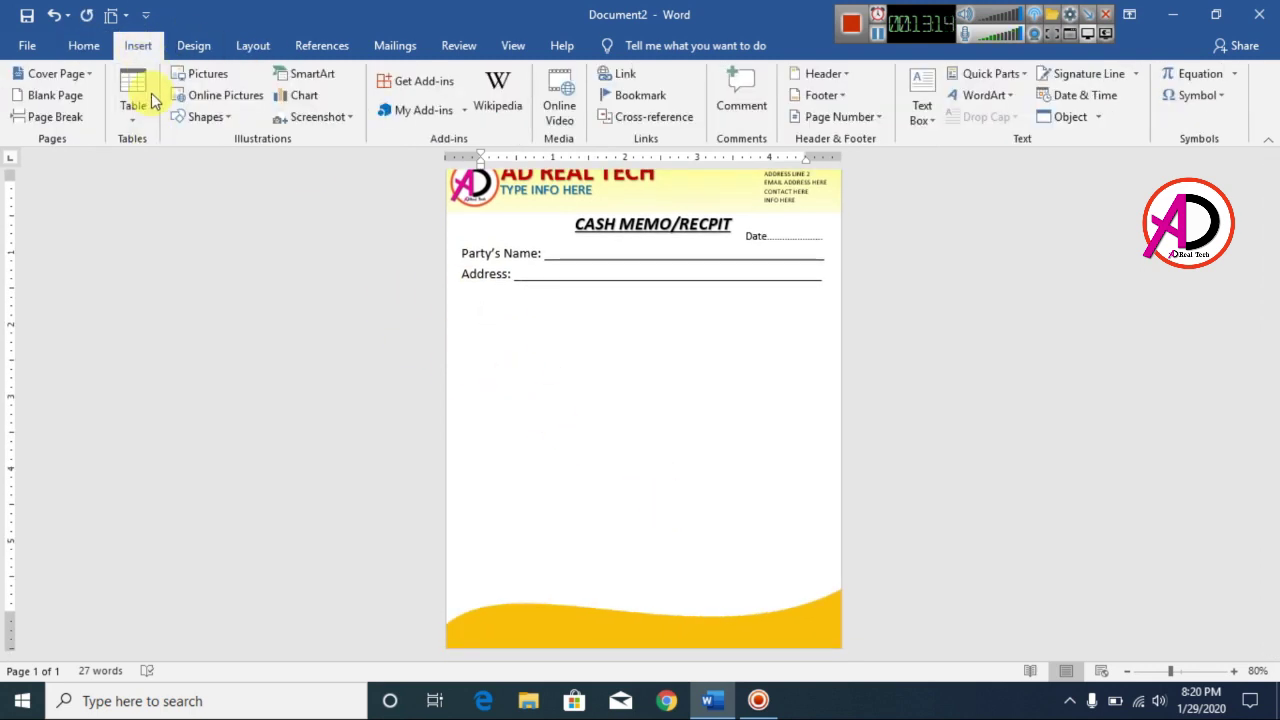
{"action": "left_click", "coordinate": [143, 106]}
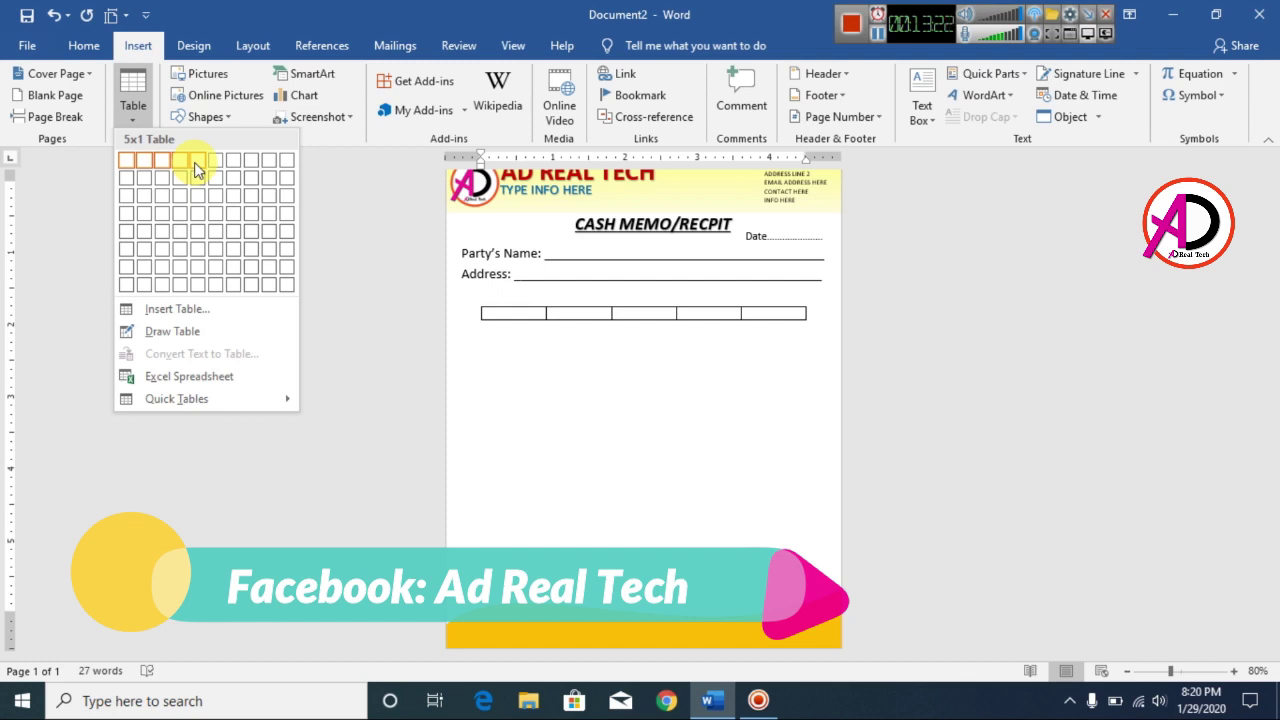
- Insert the 5×5 table, narrow its first column and widen the last column to the right margin
{"action": "left_click", "coordinate": [203, 235]}
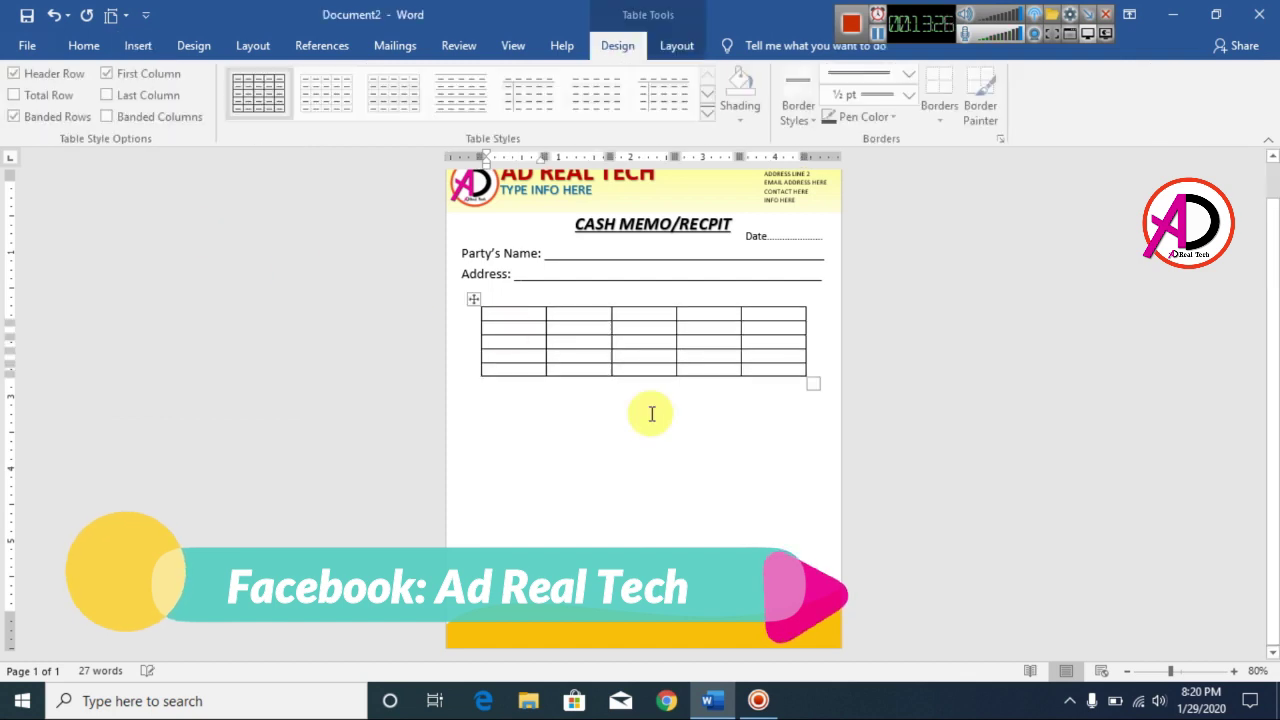
{"action": "scroll", "coordinate": [817, 486], "scroll_direction": "up", "scroll_amount": 4}
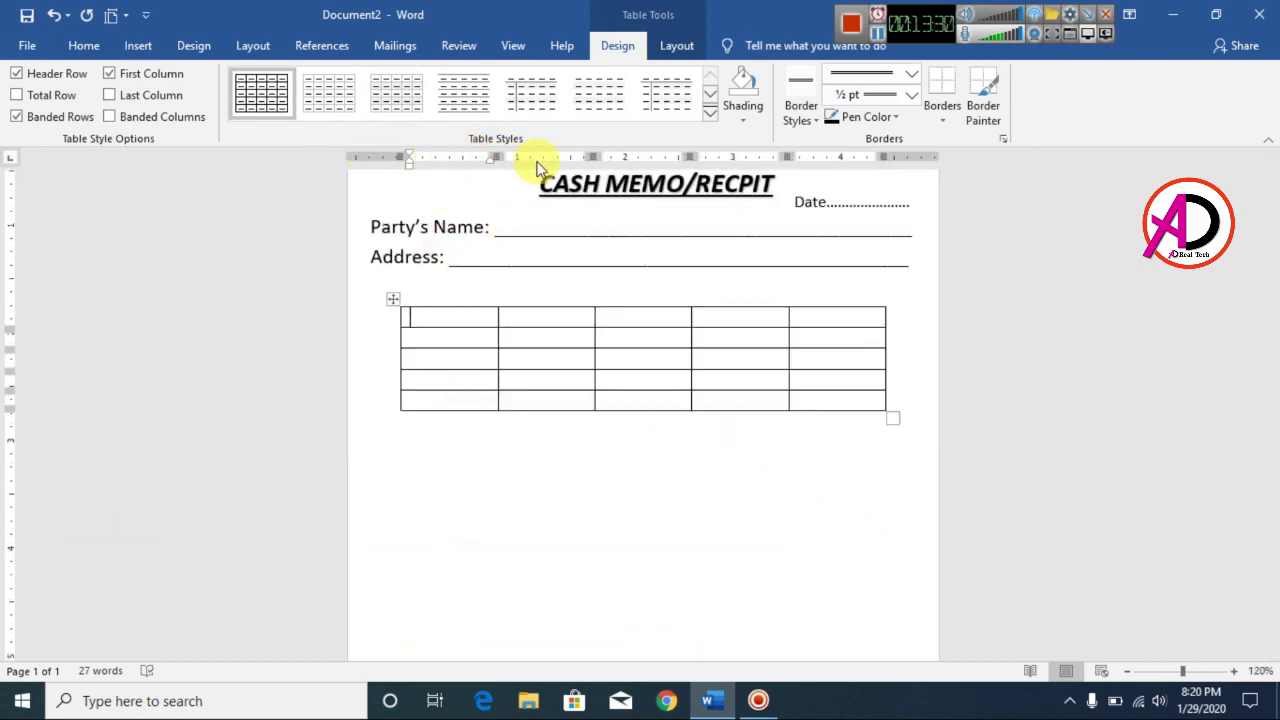
{"action": "left_click_drag", "start_coordinate": [494, 157], "coordinate": [366, 154]}
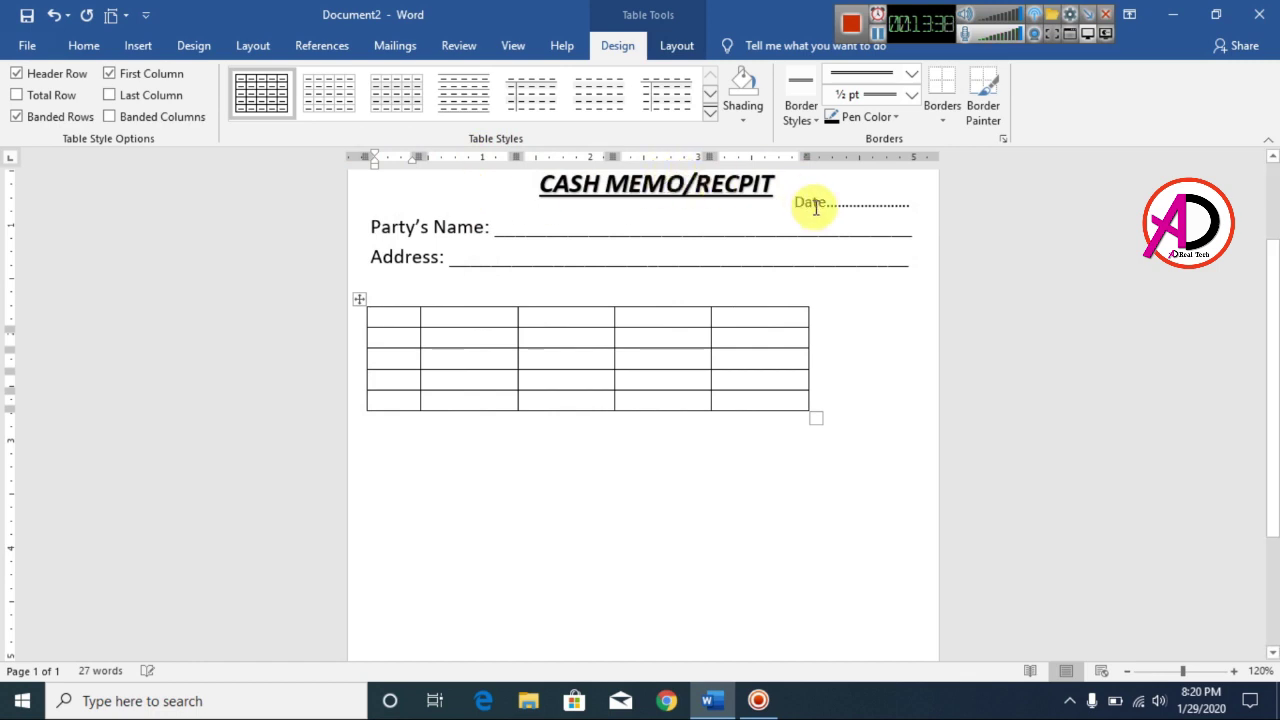
{"action": "left_click_drag", "start_coordinate": [805, 164], "coordinate": [920, 153]}
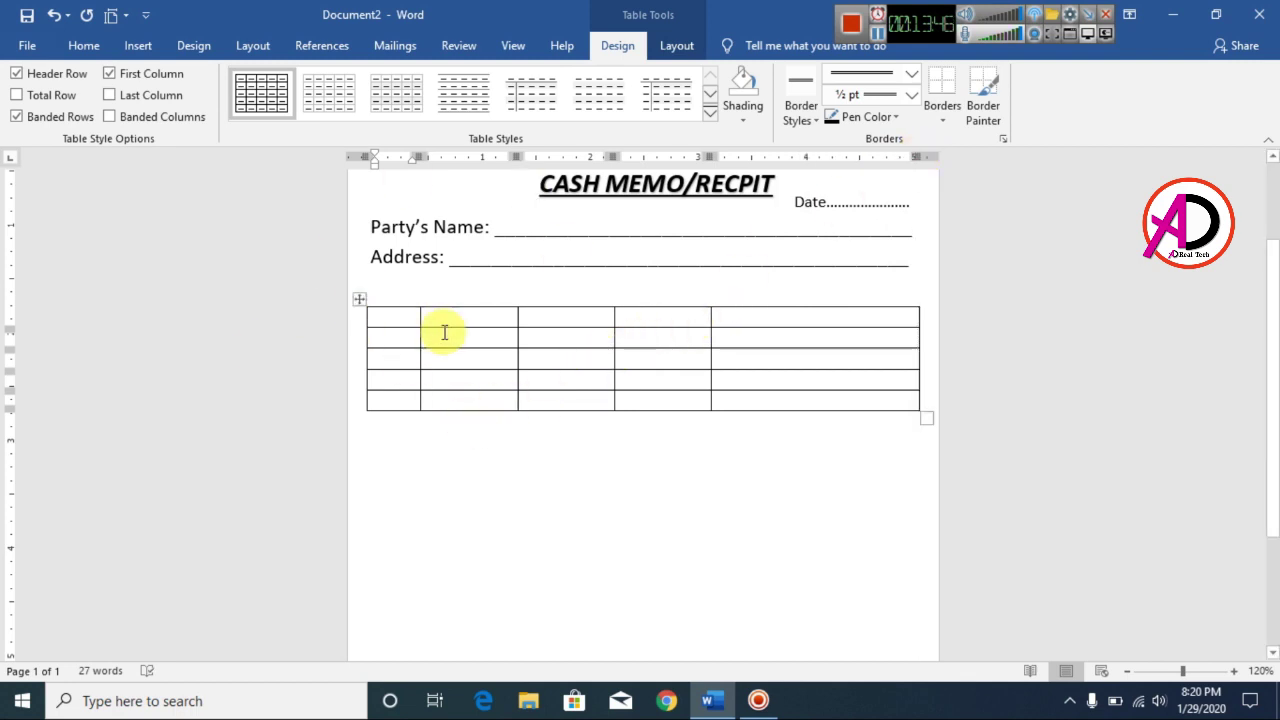
- Select the whole table and raise its font size from 11 to 14 pt
{"action": "left_click", "coordinate": [361, 303]}
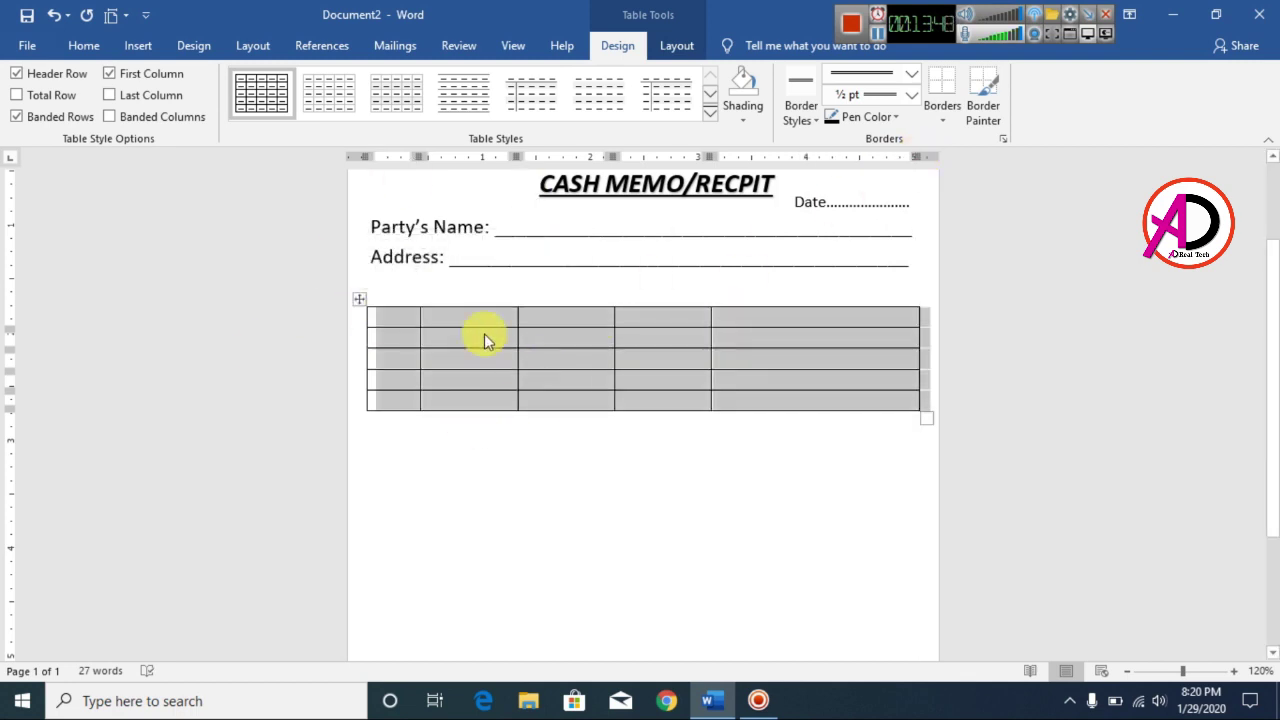
{"action": "left_click", "coordinate": [84, 45]}
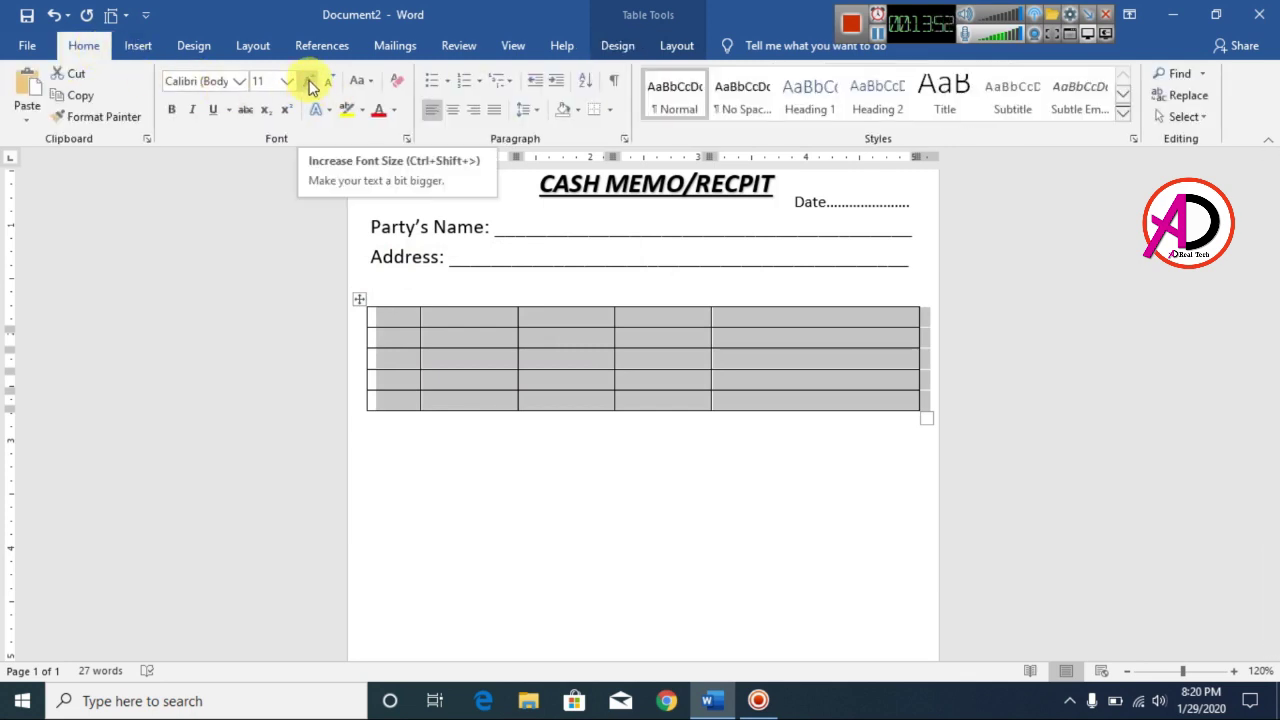
{"action": "left_click", "coordinate": [312, 87]}
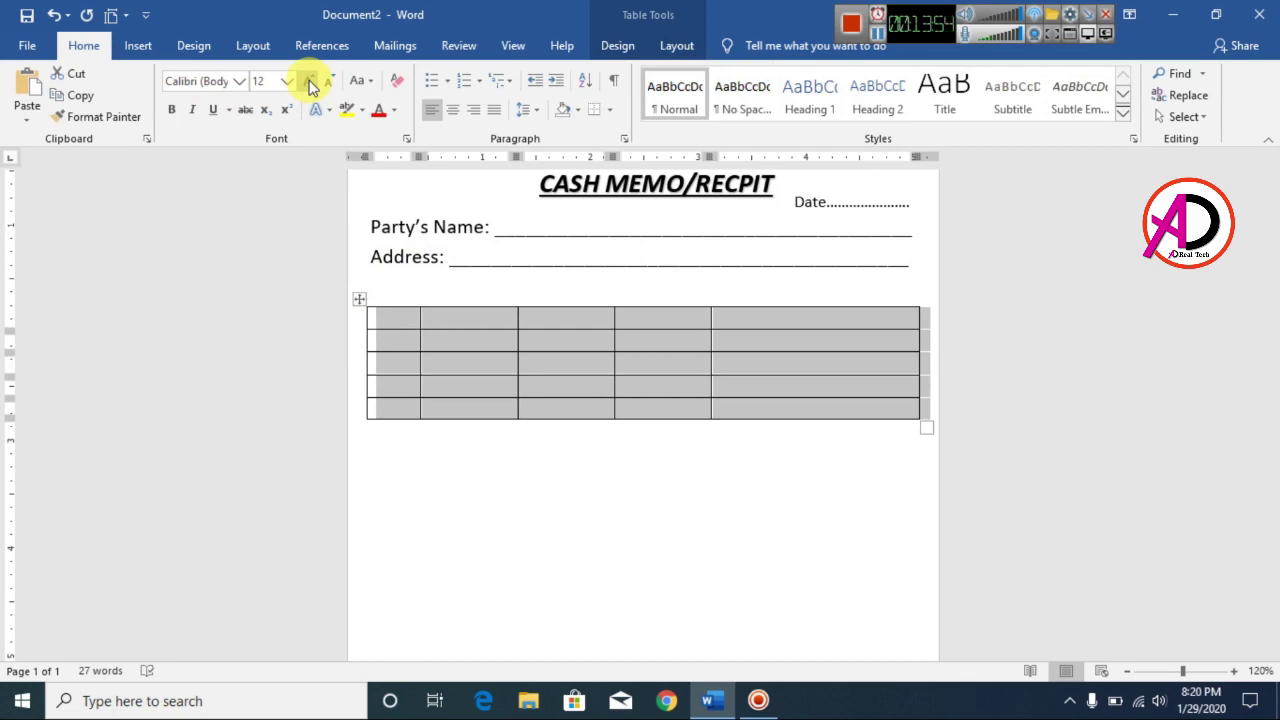
{"action": "left_click", "coordinate": [312, 87]}
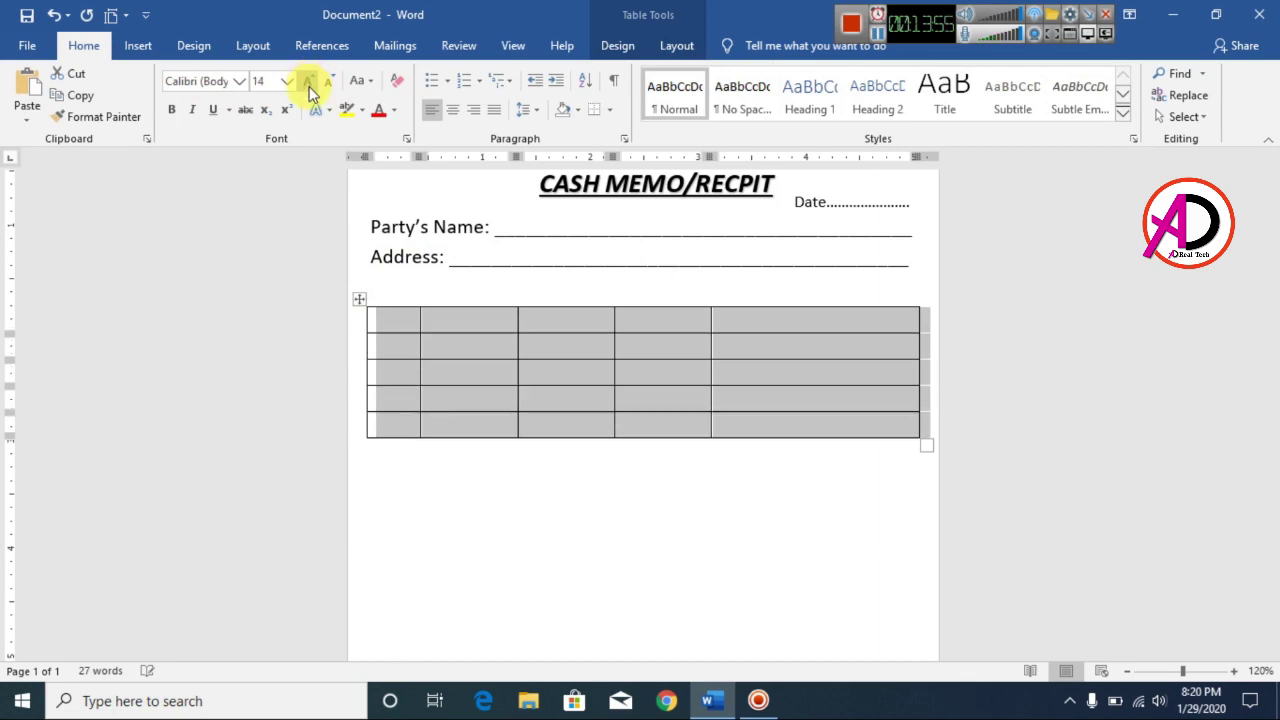
{"action": "left_click", "coordinate": [408, 321]}
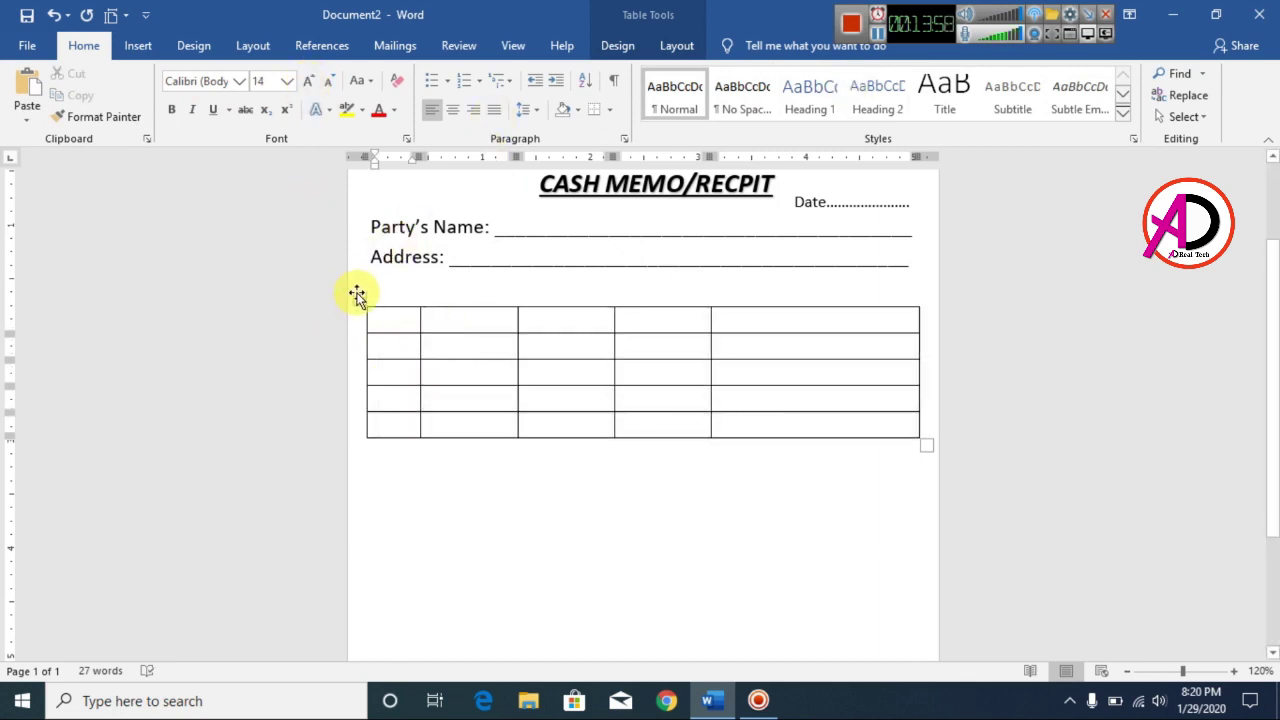
{"action": "left_click", "coordinate": [358, 297]}
{"action": "left_click", "coordinate": [617, 46]}
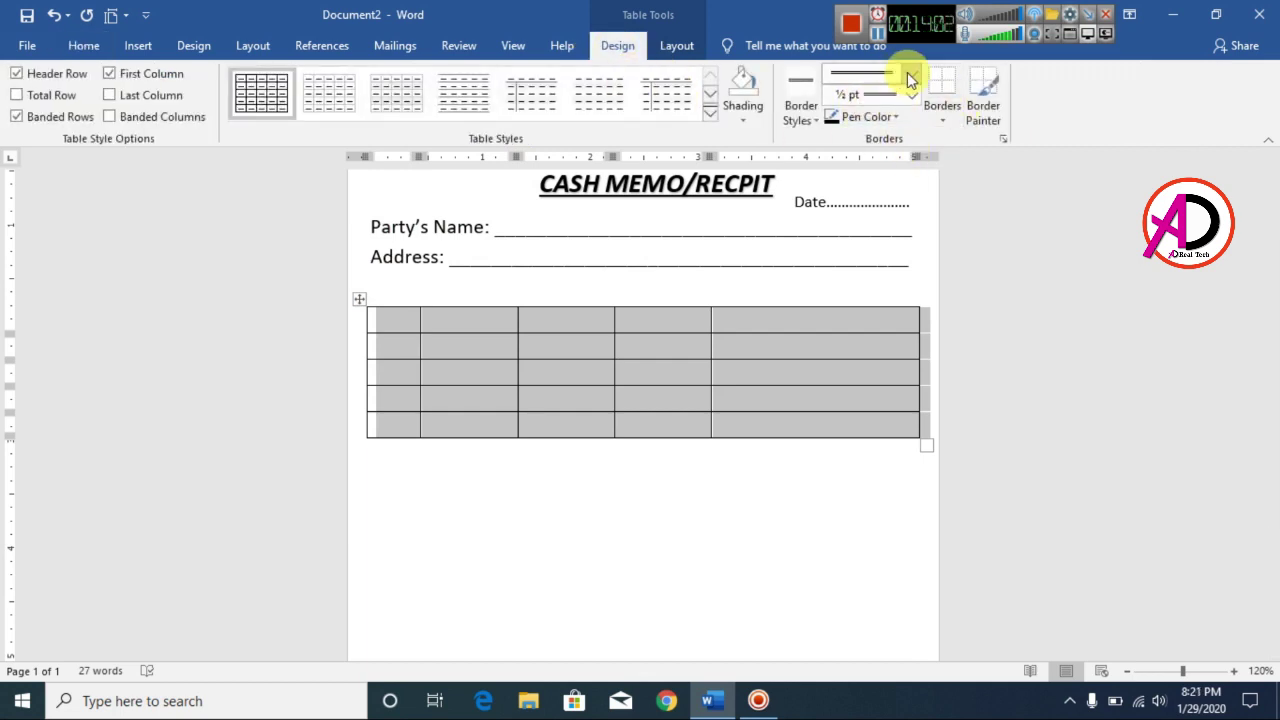
- Try single-line 2¼ pt All Borders on the table, then undo them
{"action": "left_click", "coordinate": [907, 72]}
{"action": "left_click", "coordinate": [904, 72]}
{"action": "left_click", "coordinate": [904, 72]}
{"action": "left_click", "coordinate": [875, 143]}
{"action": "left_click", "coordinate": [910, 95]}
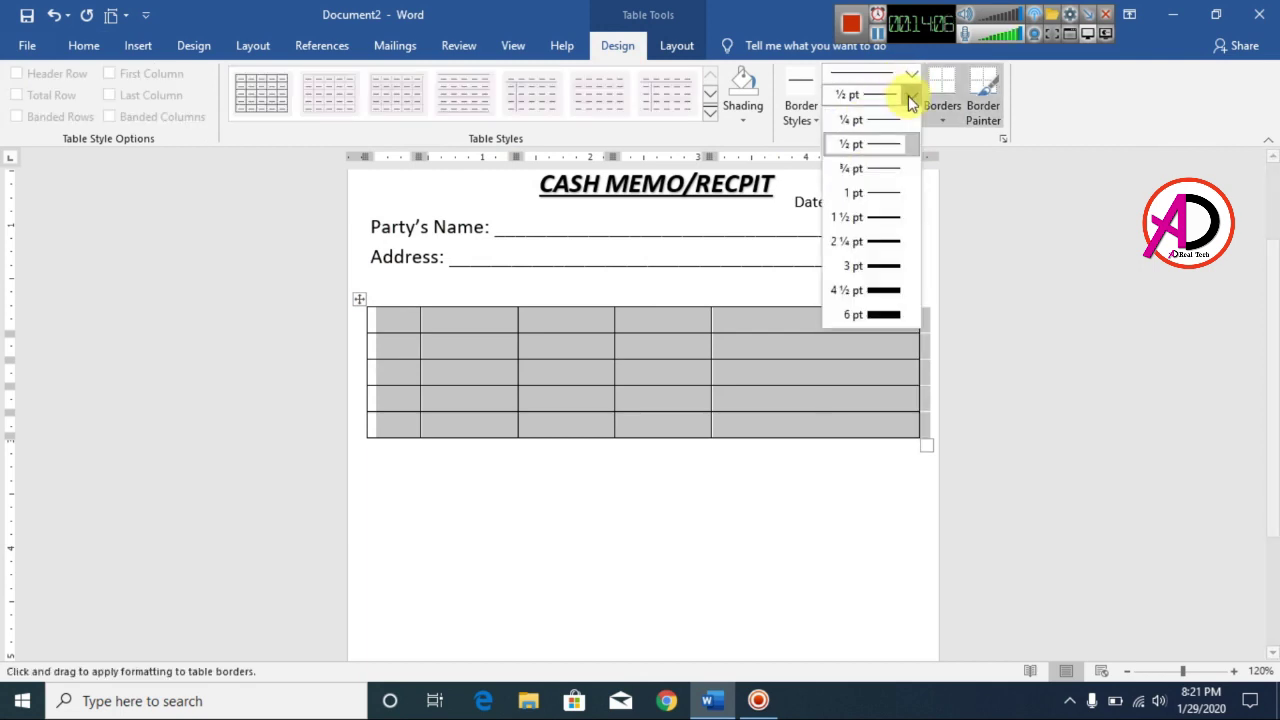
{"action": "left_click", "coordinate": [881, 244]}
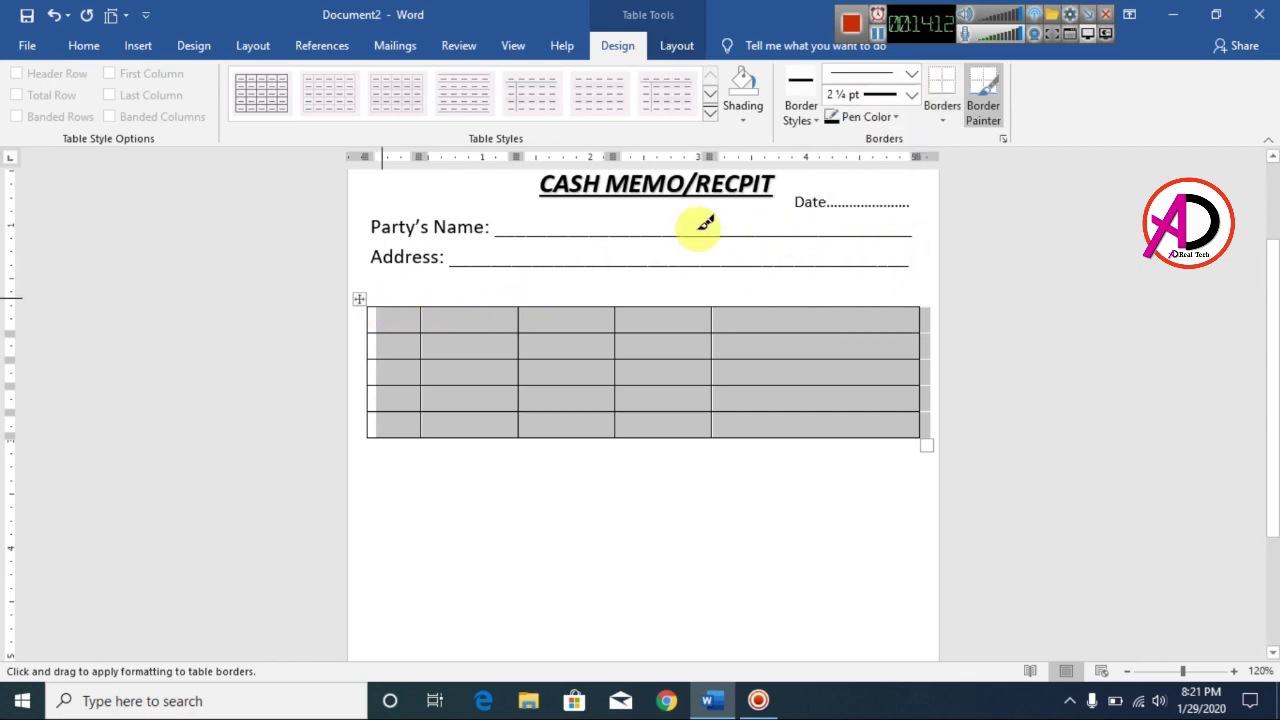
{"action": "left_click", "coordinate": [944, 121]}
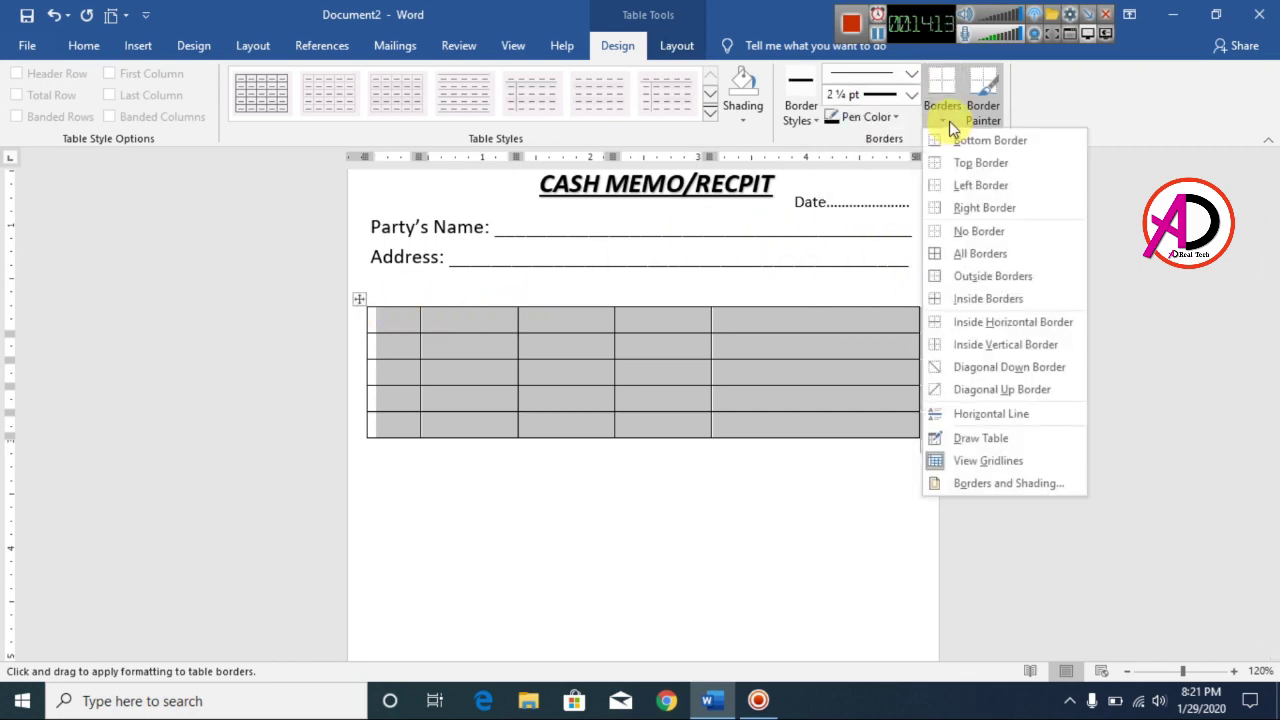
{"action": "left_click", "coordinate": [967, 254]}
{"action": "left_click", "coordinate": [551, 337]}
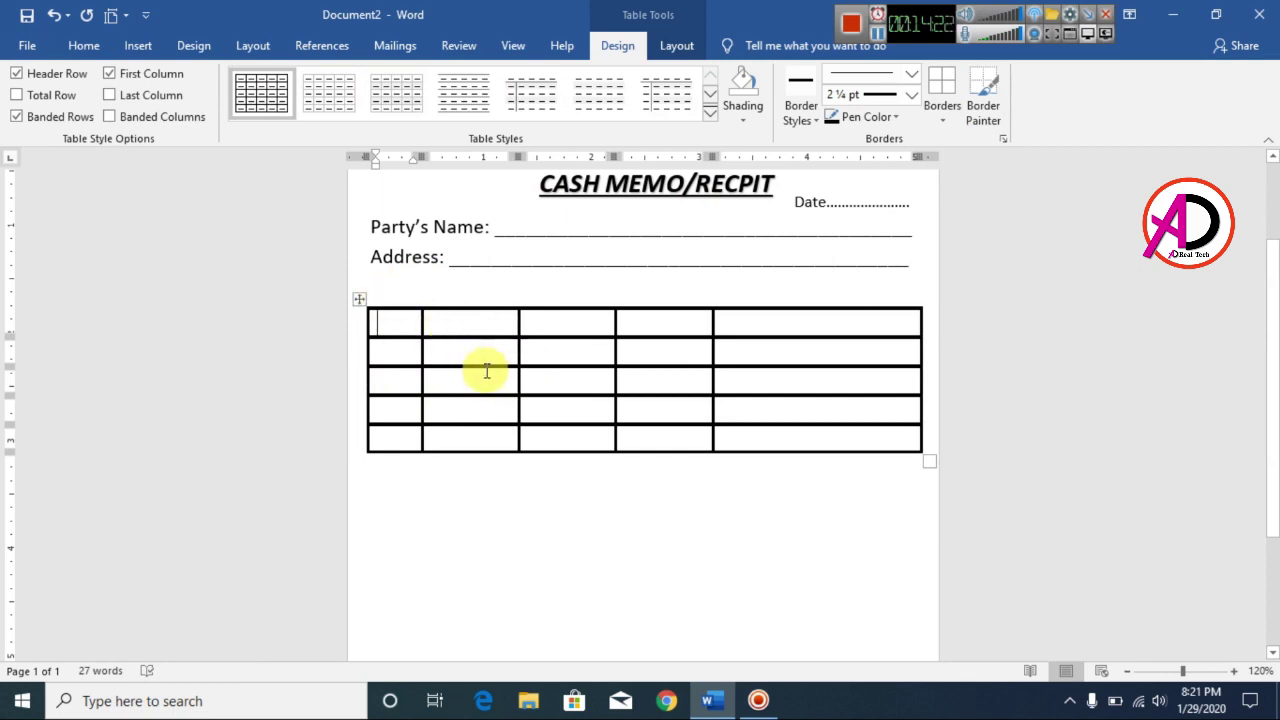
{"action": "key", "text": "ctrl+z"}
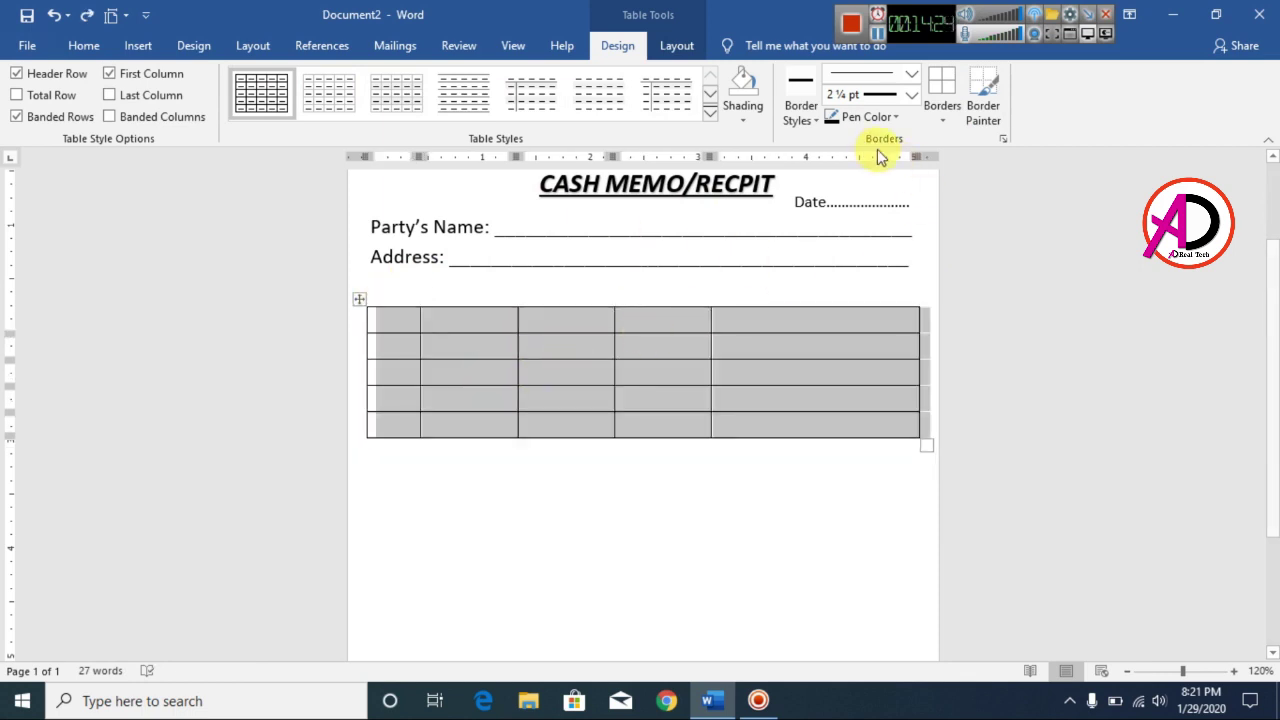
- Apply 1 pt All Borders to every table cell
{"action": "left_click", "coordinate": [918, 97]}
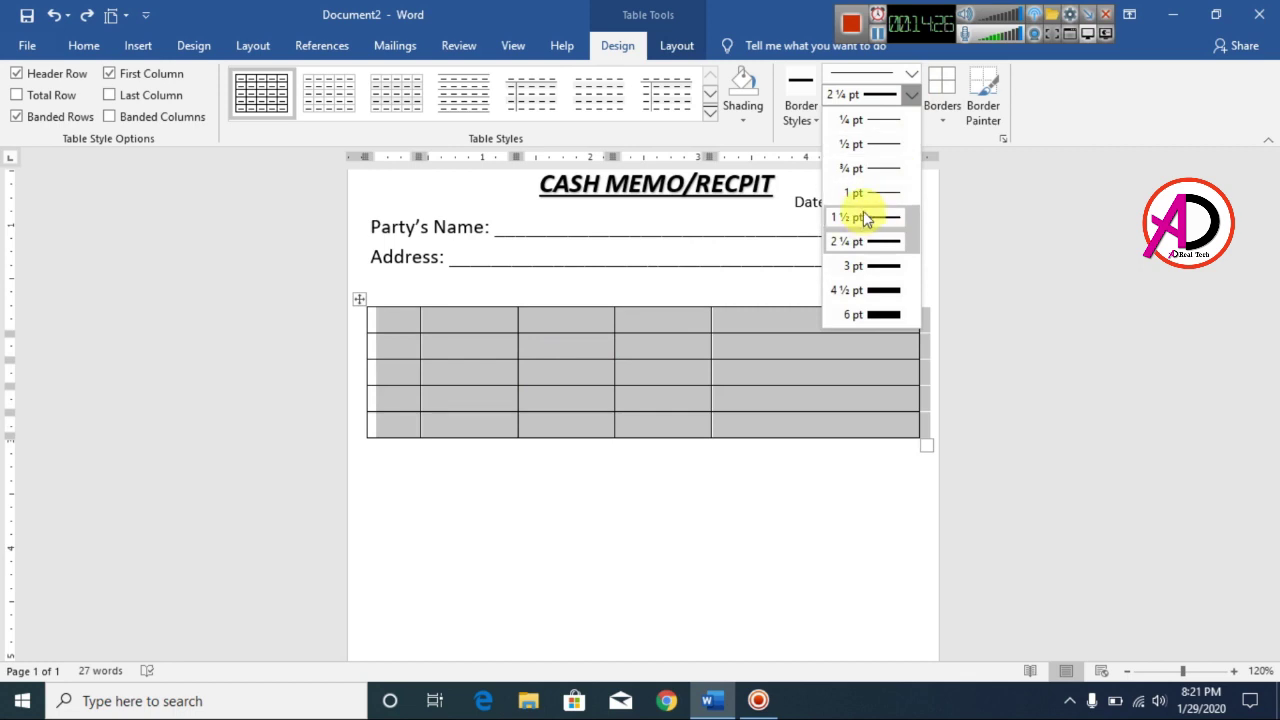
{"action": "left_click", "coordinate": [866, 192]}
{"action": "left_click", "coordinate": [942, 112]}
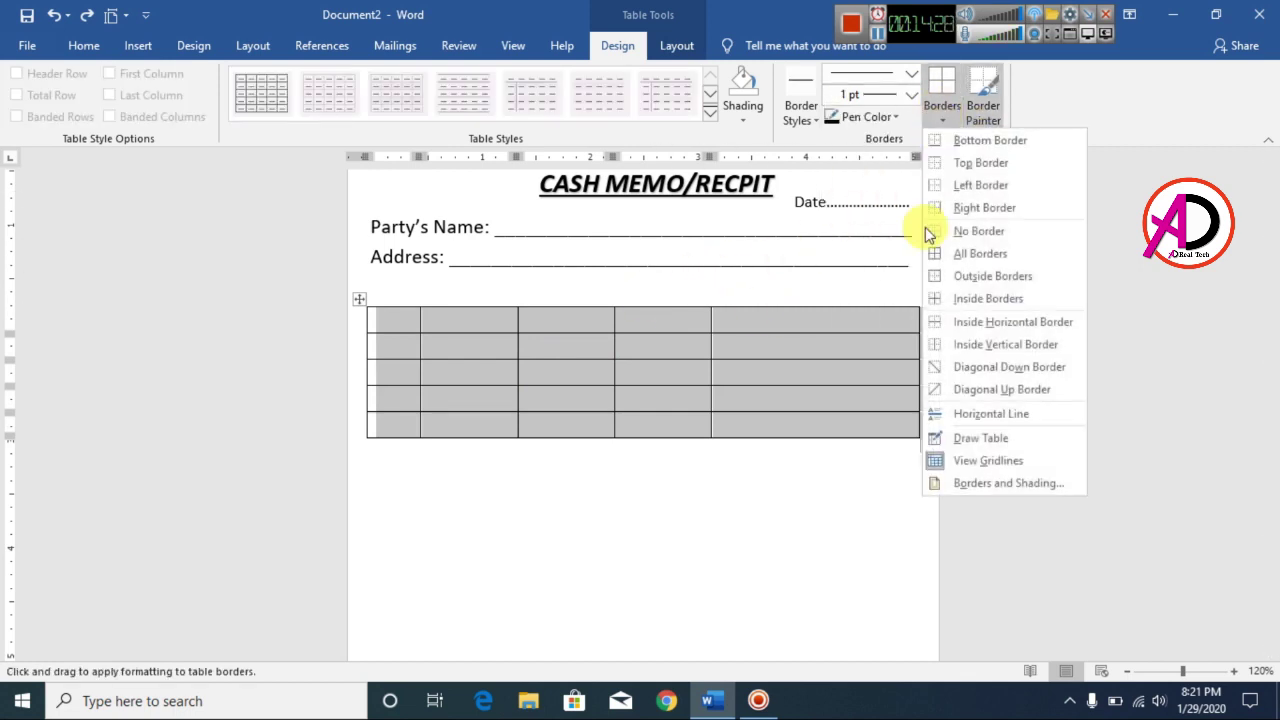
{"action": "left_click", "coordinate": [950, 254]}
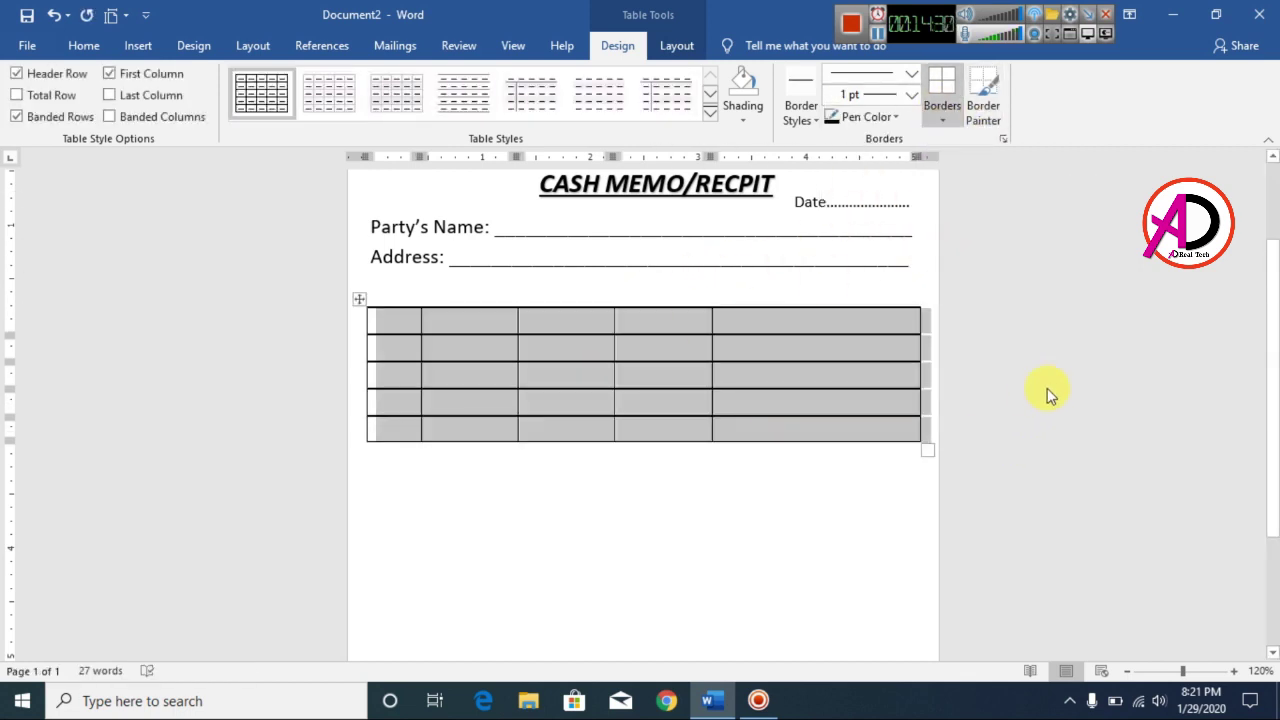
{"action": "left_click", "coordinate": [1049, 377]}
{"action": "scroll", "coordinate": [740, 385], "scroll_direction": "down", "scroll_amount": 2}
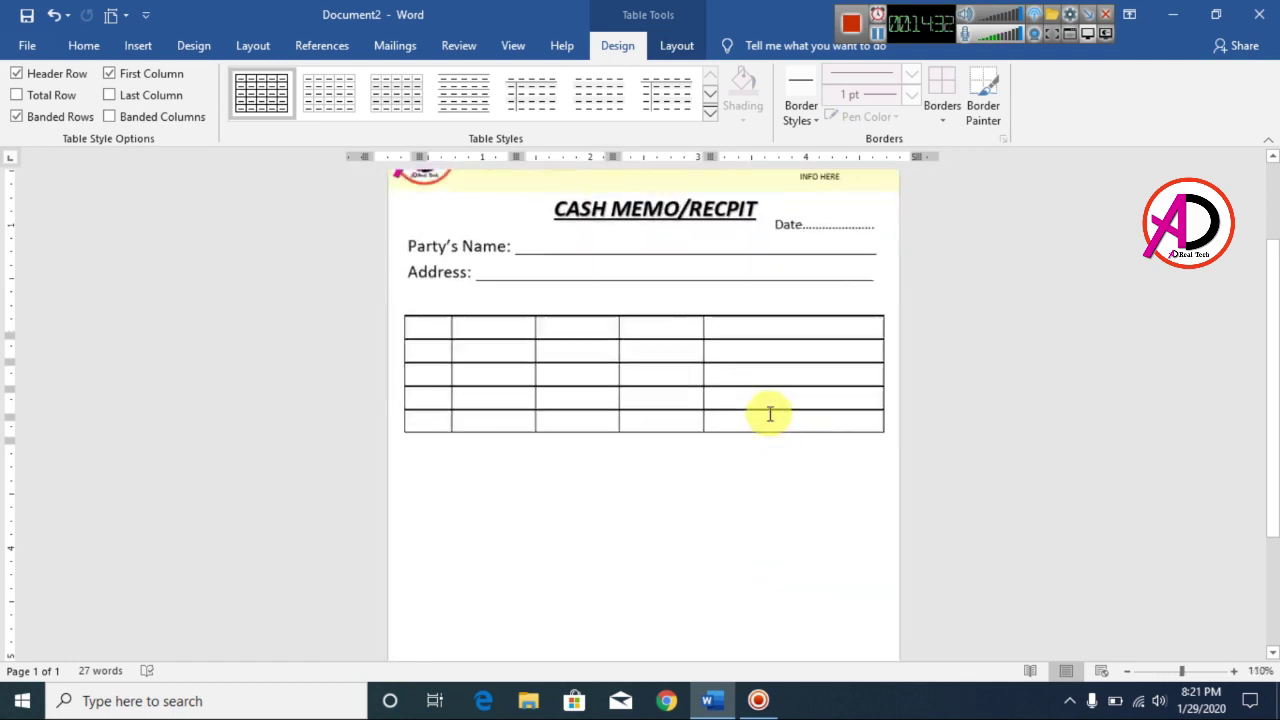
- Select the table's top row and give it Orange shading
{"action": "scroll", "coordinate": [766, 414], "scroll_direction": "up", "scroll_amount": 3}
{"action": "left_click", "coordinate": [362, 316]}
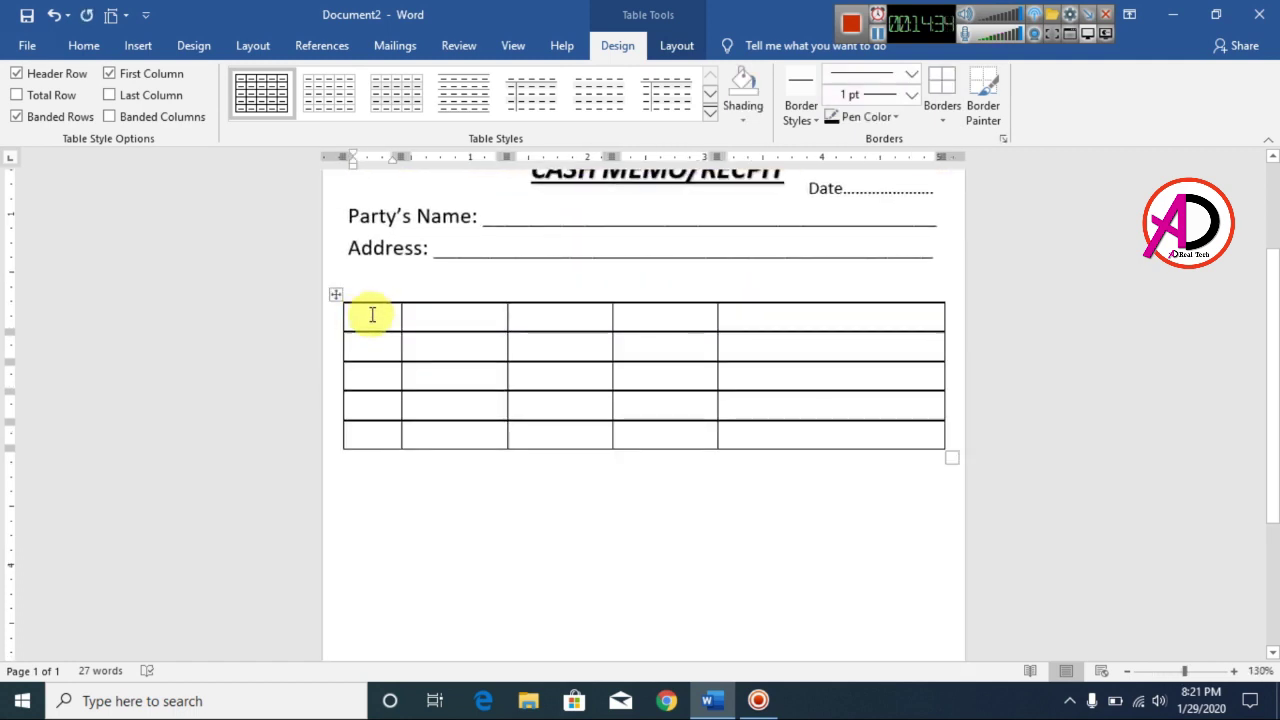
{"action": "left_click_drag", "start_coordinate": [368, 318], "coordinate": [840, 319]}
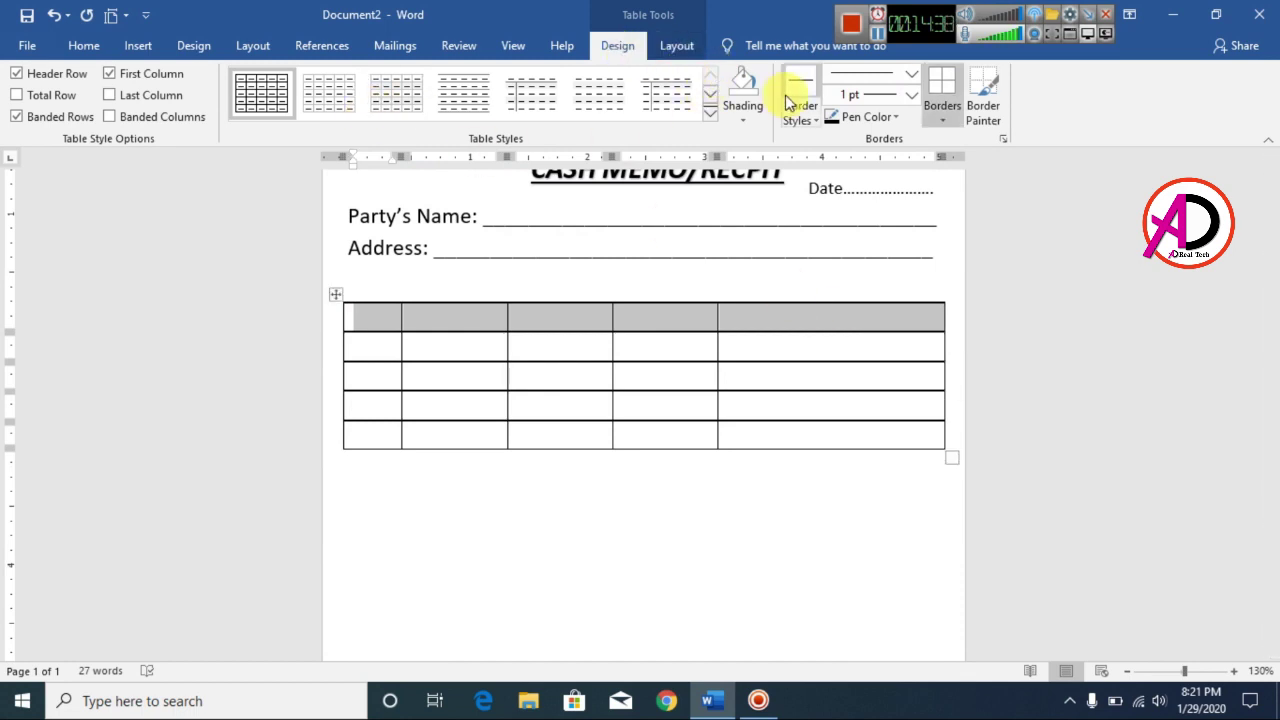
{"action": "left_click", "coordinate": [758, 114]}
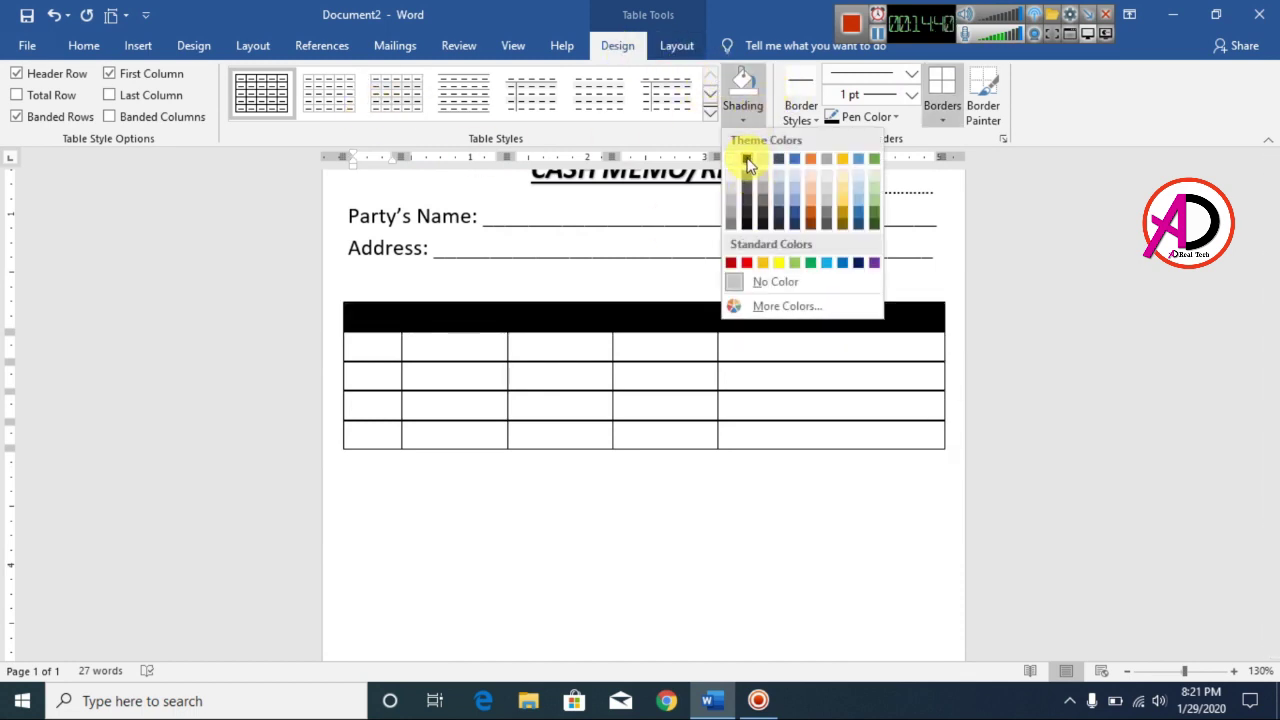
{"action": "left_click", "coordinate": [762, 265]}
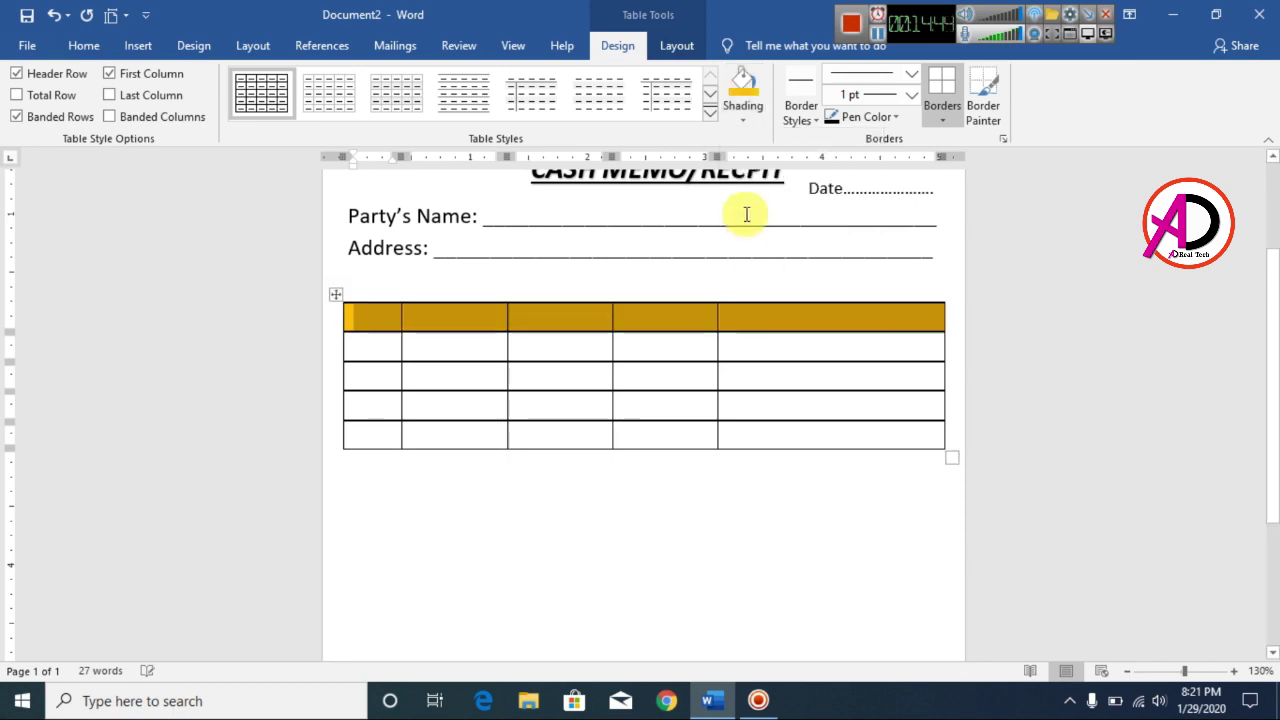
{"action": "left_click", "coordinate": [368, 320]}
- Type the headings S.N, DESCRIPTION, RATE, QTY and AMOUNT, fixing the AMOUTN typo
{"action": "type", "text": "SCR"}
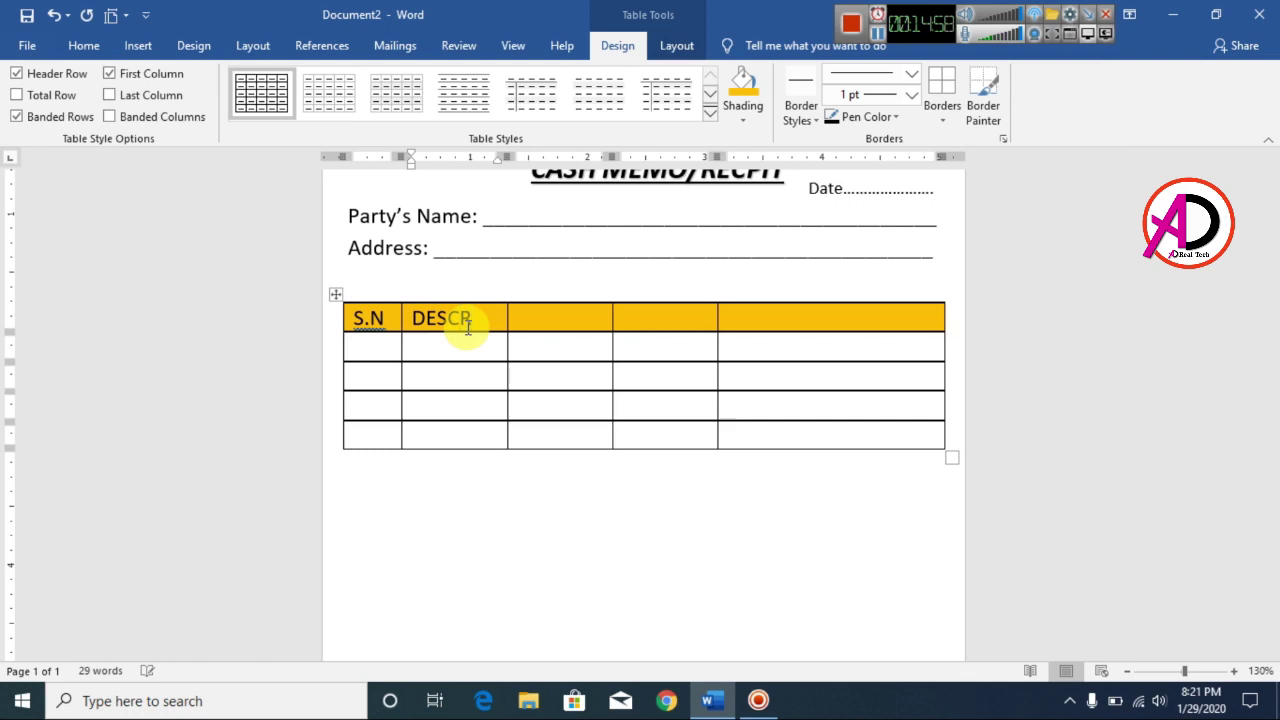
{"action": "type", "text": "TION"}
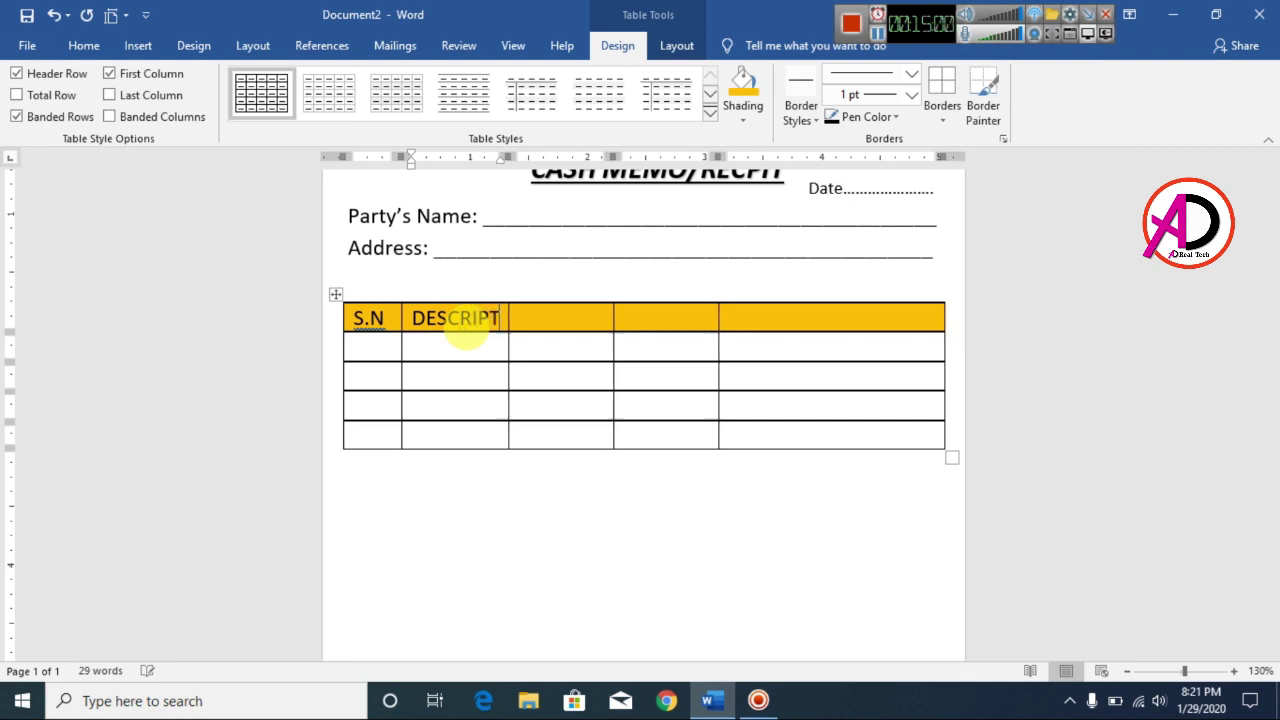
{"action": "left_click", "coordinate": [634, 321]}
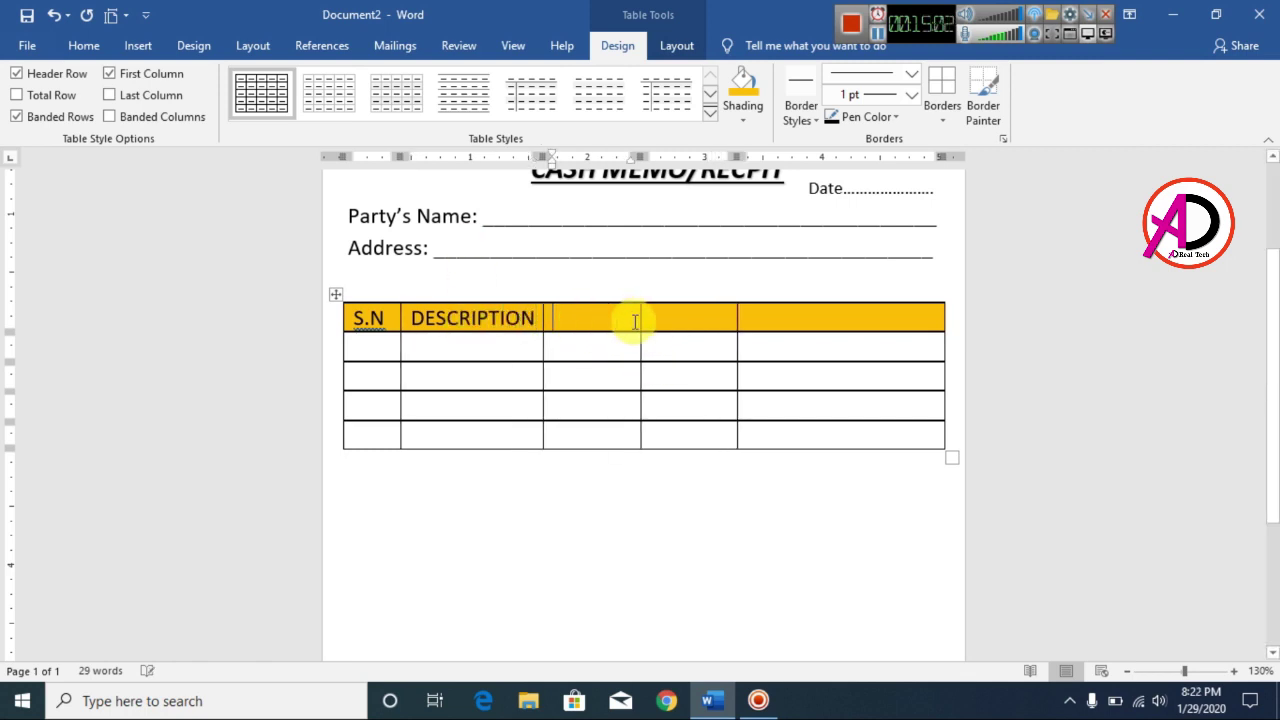
{"action": "type", "text": "RATE QTY "}
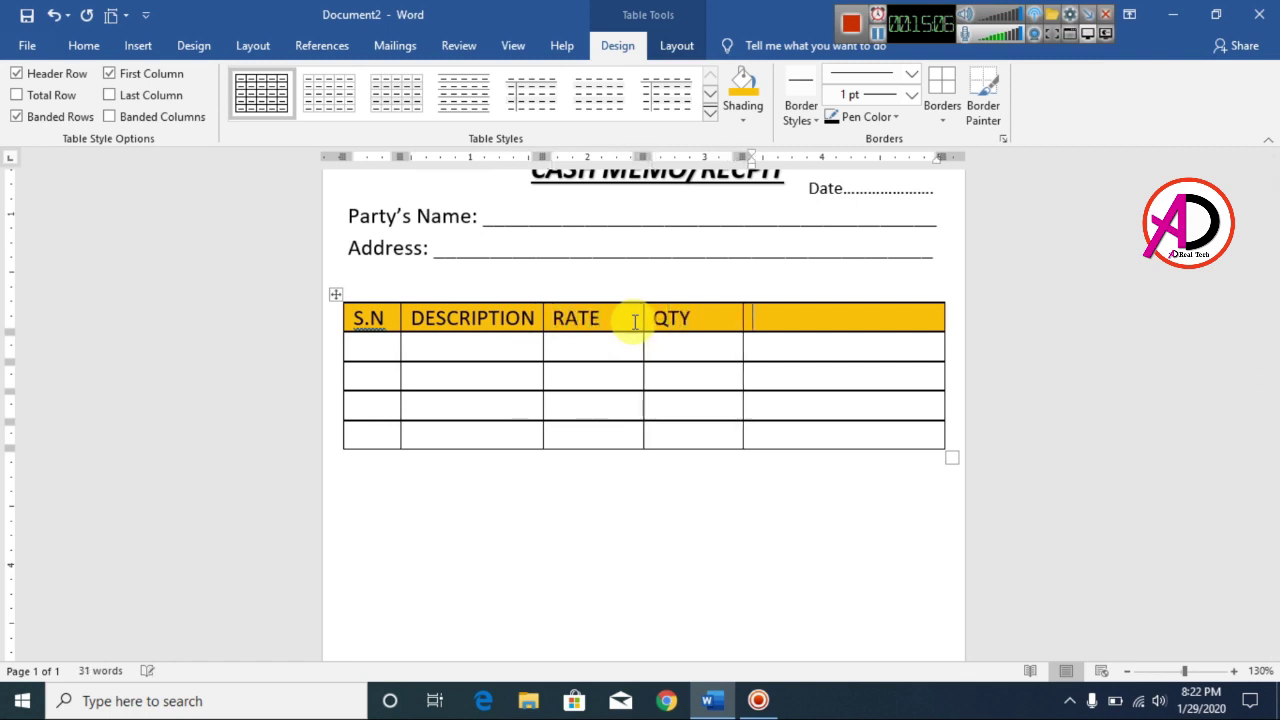
{"action": "type", "text": "AMOUTN"}
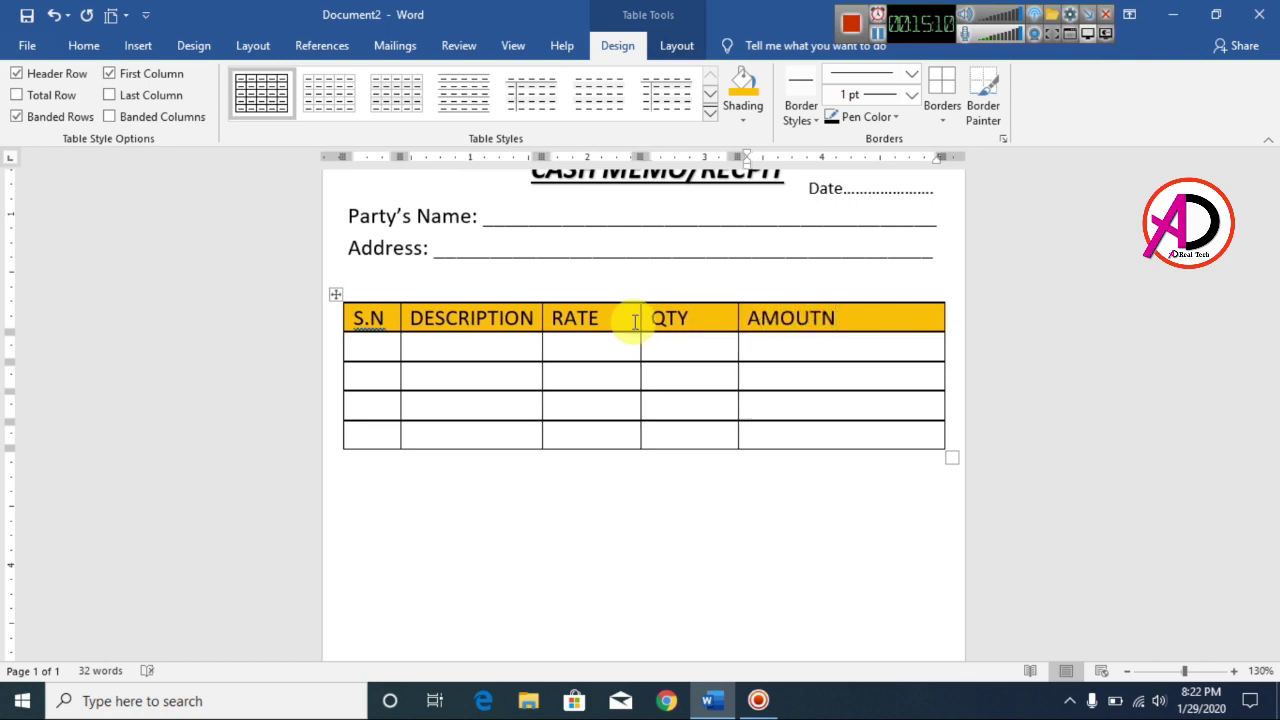
{"action": "key", "text": "BackSpace"}
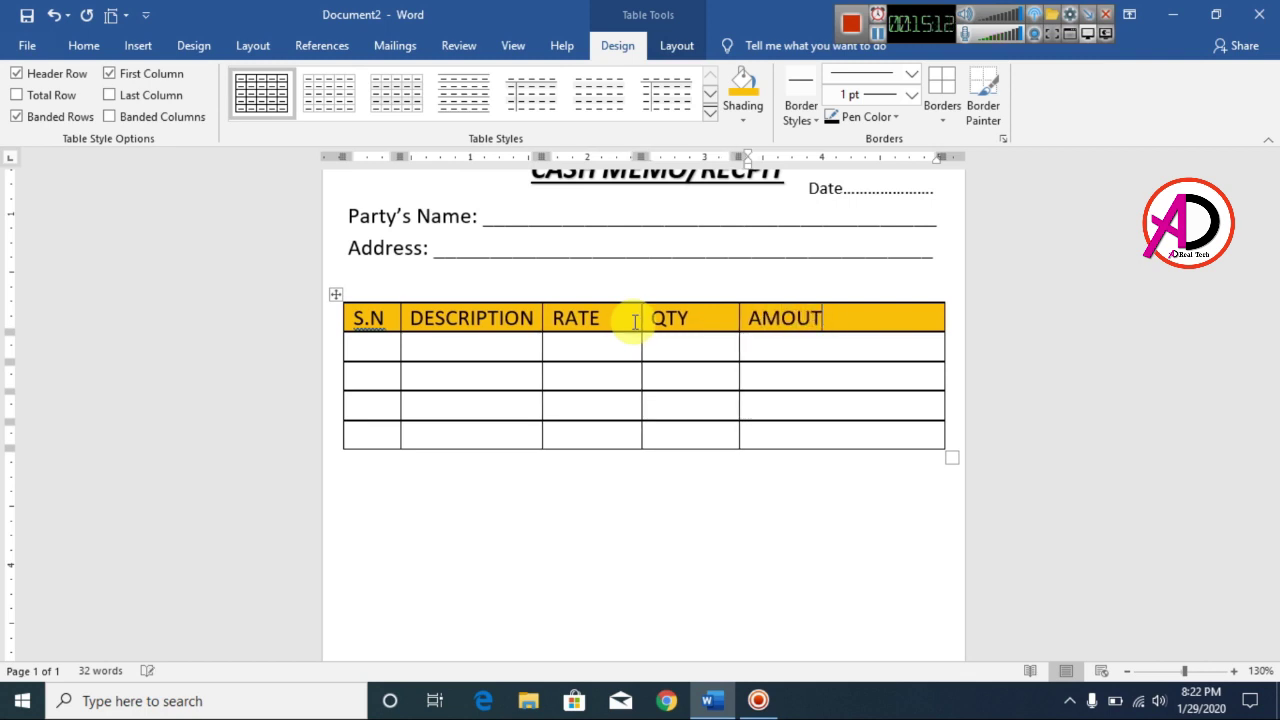
{"action": "key", "text": "BackSpace"}
{"action": "key", "text": "BackSpace"}
- Finish the AMOUNT heading and centre all the header row labels
{"action": "type", "text": "UNT"}
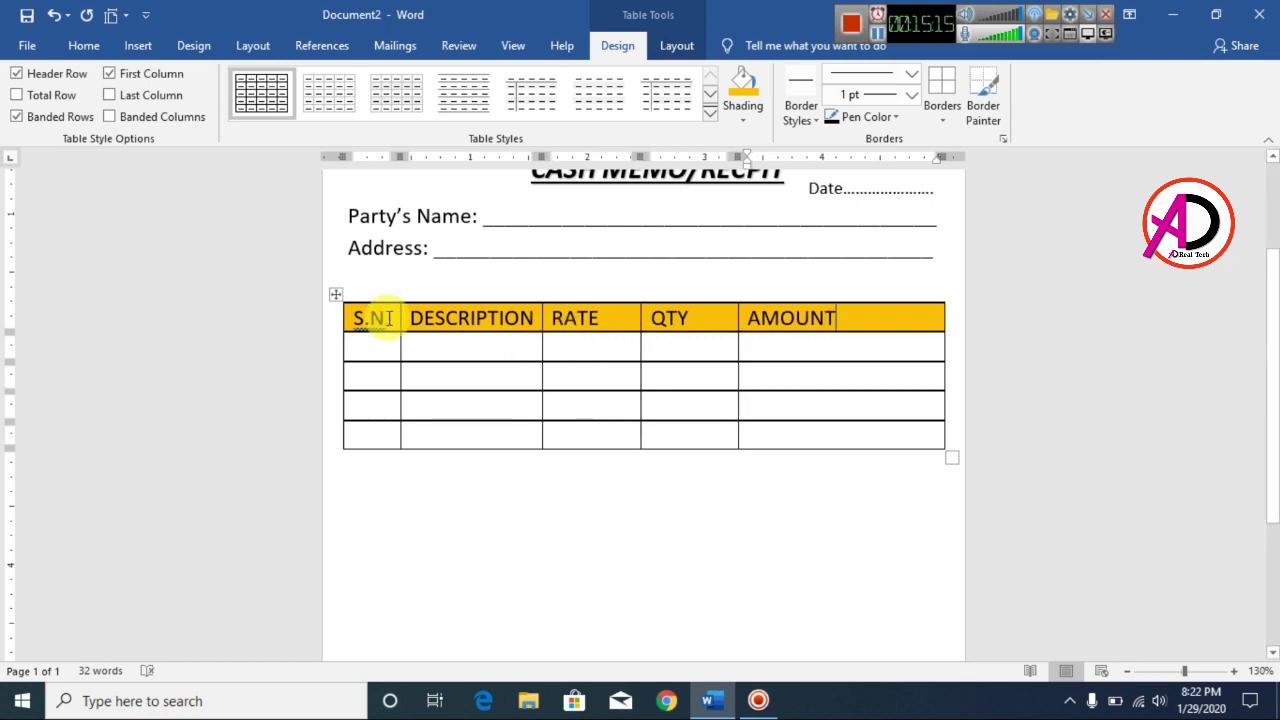
{"action": "left_click_drag", "start_coordinate": [383, 318], "coordinate": [814, 317]}
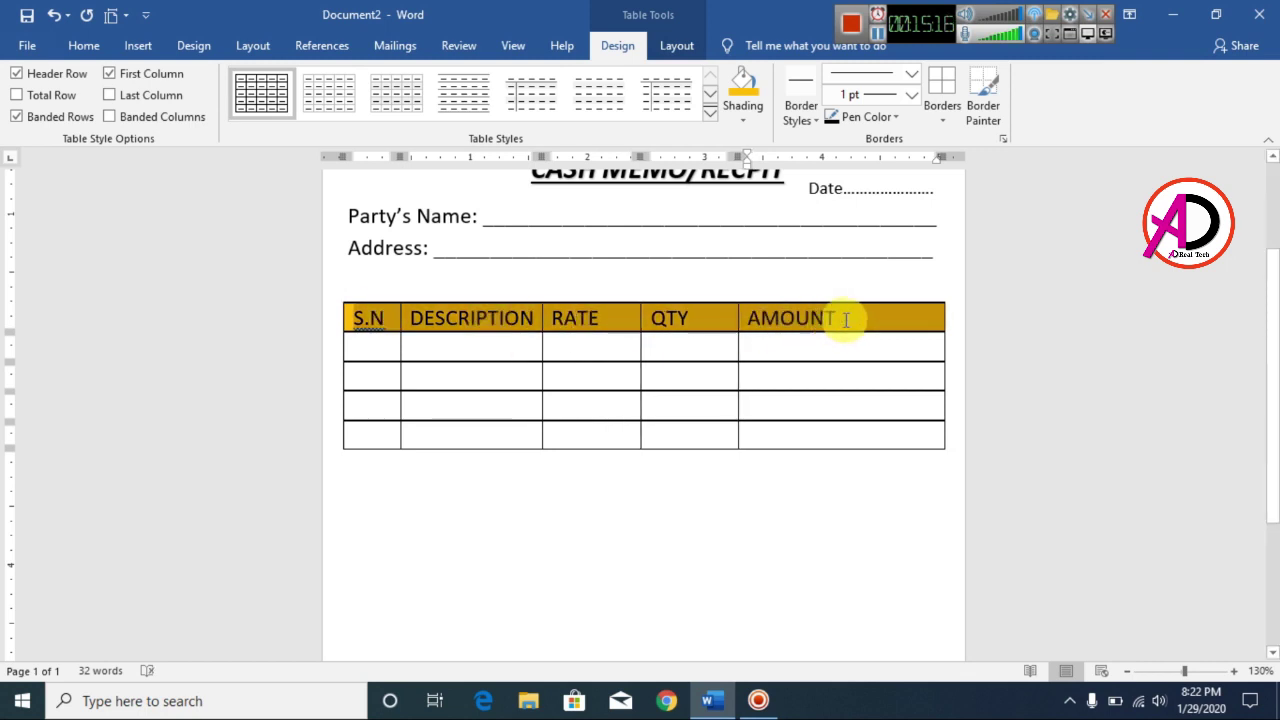
{"action": "left_click", "coordinate": [84, 46]}
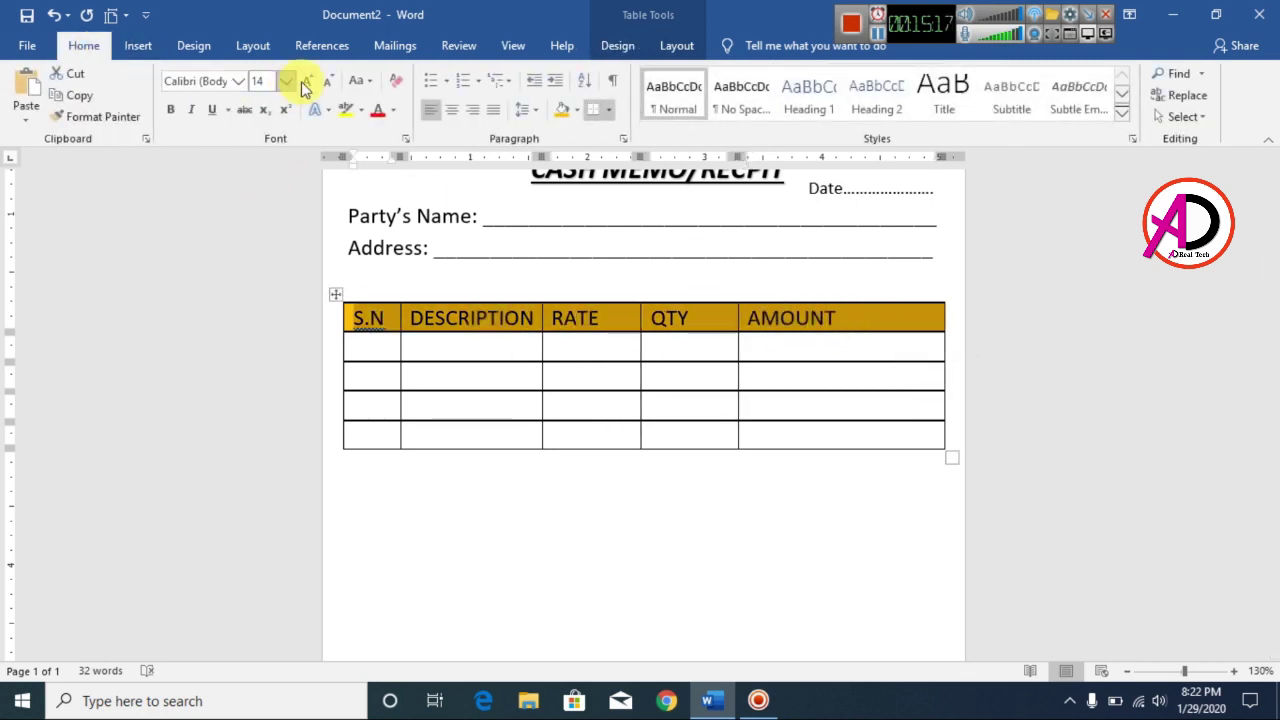
{"action": "left_click", "coordinate": [453, 110]}
{"action": "left_click", "coordinate": [566, 318]}
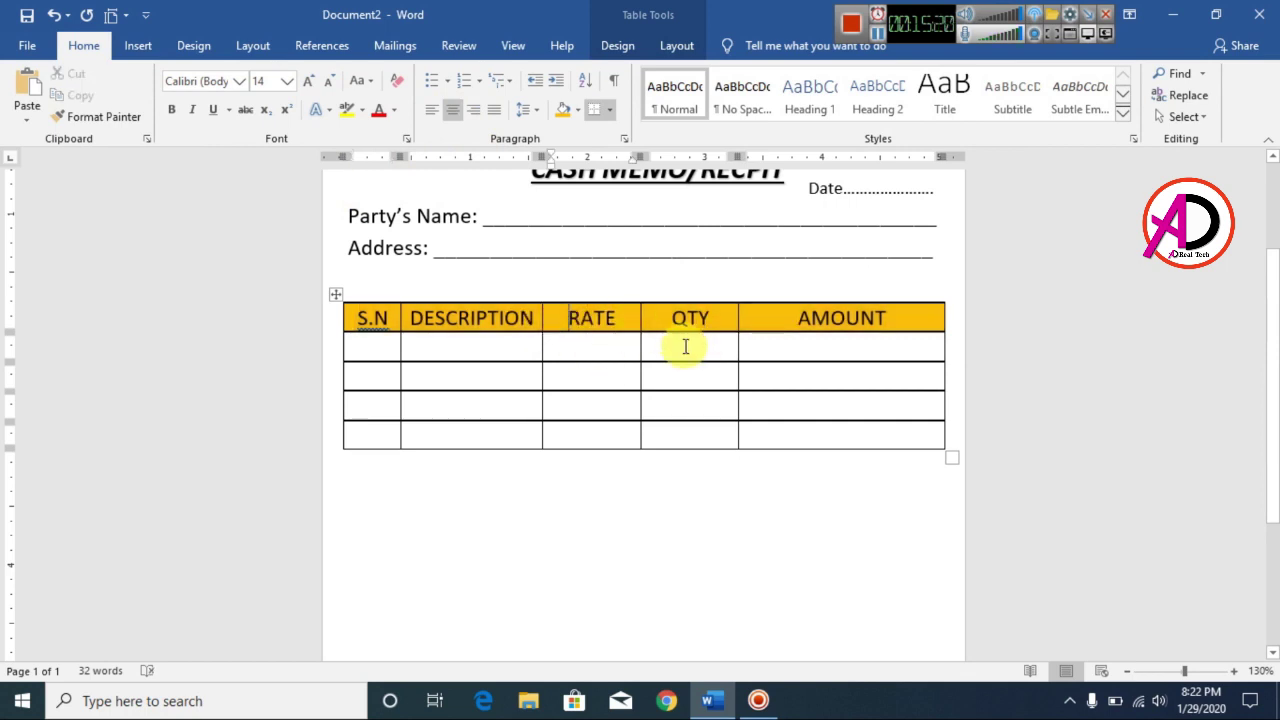
{"action": "scroll", "coordinate": [751, 414], "scroll_direction": "down", "scroll_amount": 7}
{"action": "scroll", "coordinate": [751, 414], "scroll_direction": "up", "scroll_amount": 3}
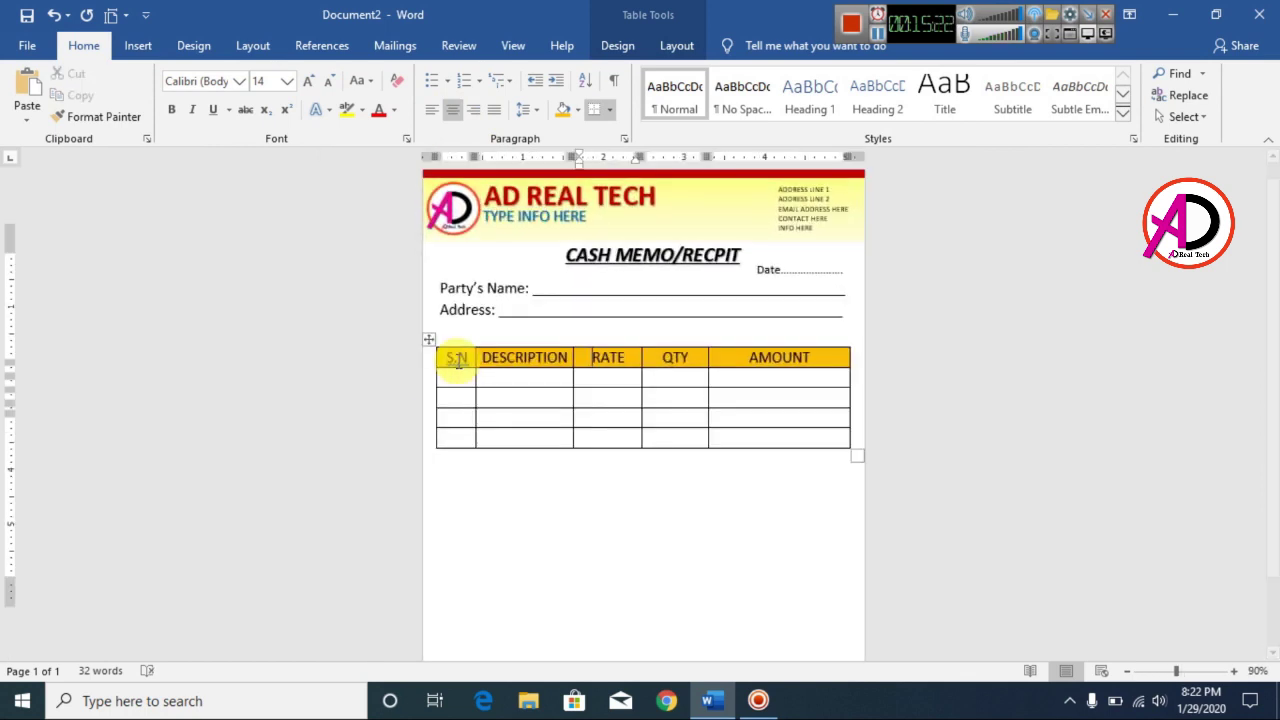
- Replace S.N with the 'S. N' spelling suggestion, keeping the table text at 14 pt
{"action": "left_click", "coordinate": [429, 340]}
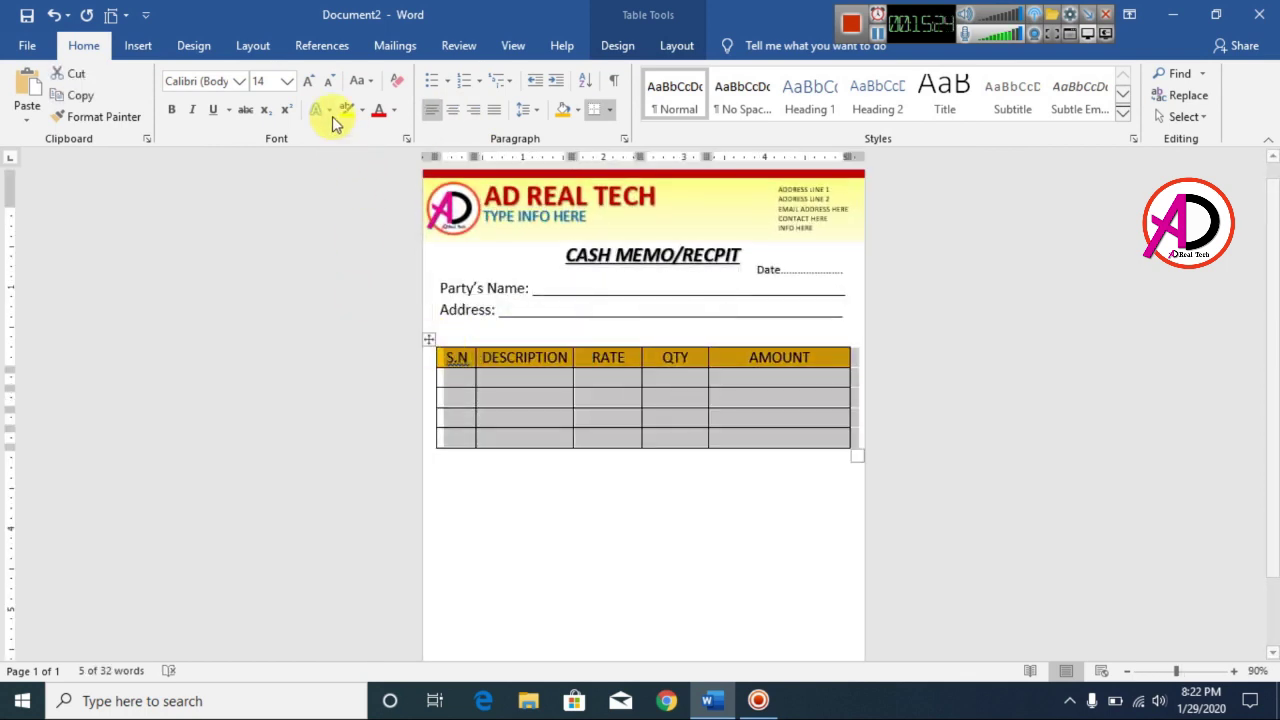
{"action": "left_click", "coordinate": [328, 82]}
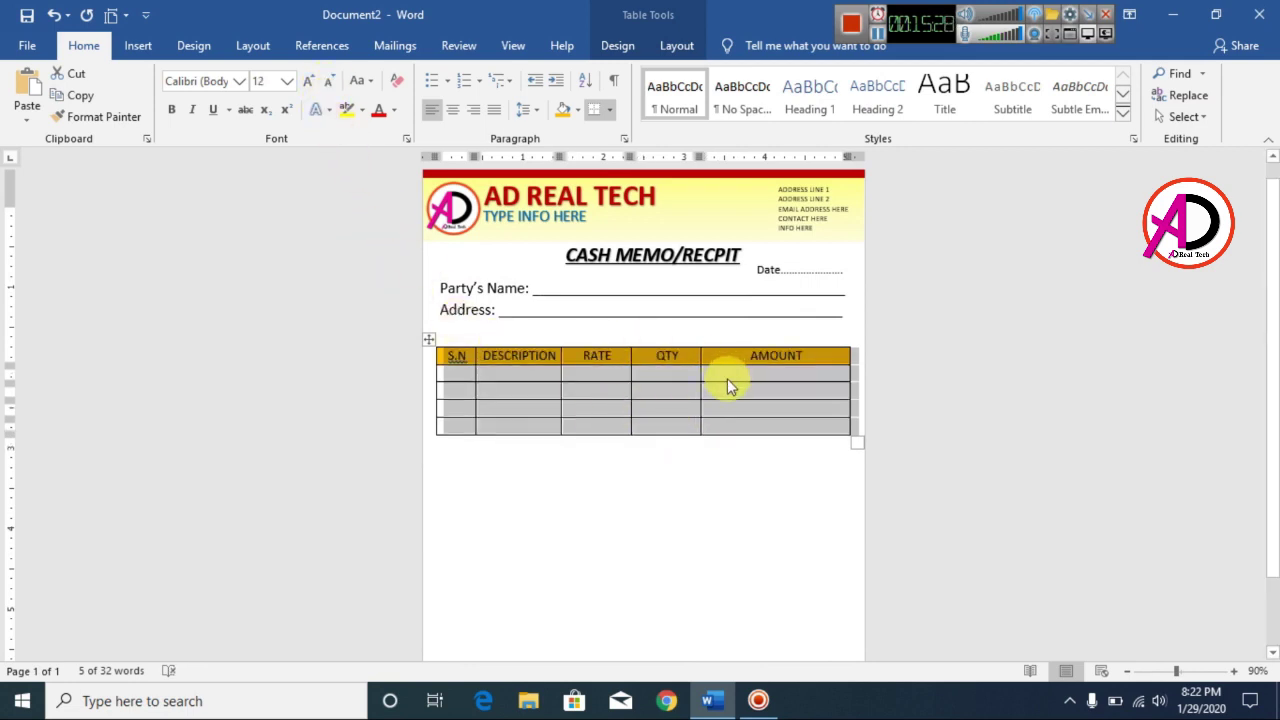
{"action": "key", "text": "ctrl+z"}
{"action": "left_click", "coordinate": [515, 357]}
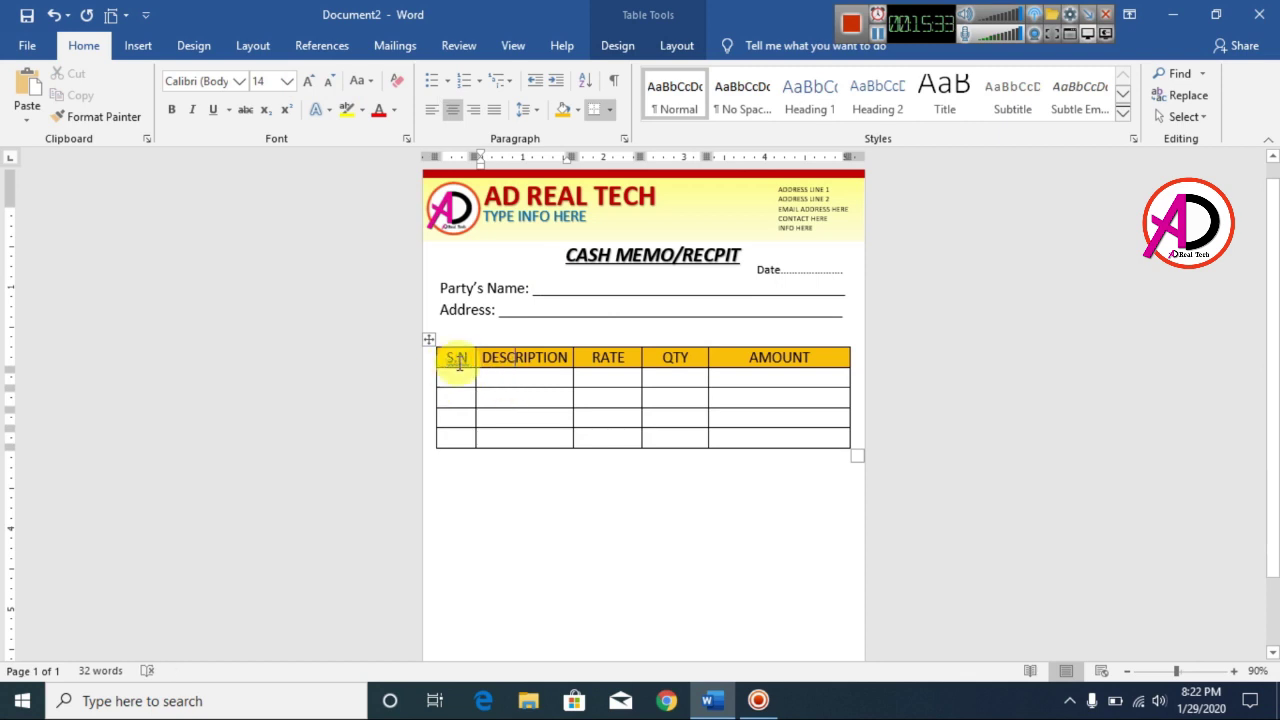
{"action": "right_click", "coordinate": [457, 360]}
{"action": "left_click", "coordinate": [445, 377]}
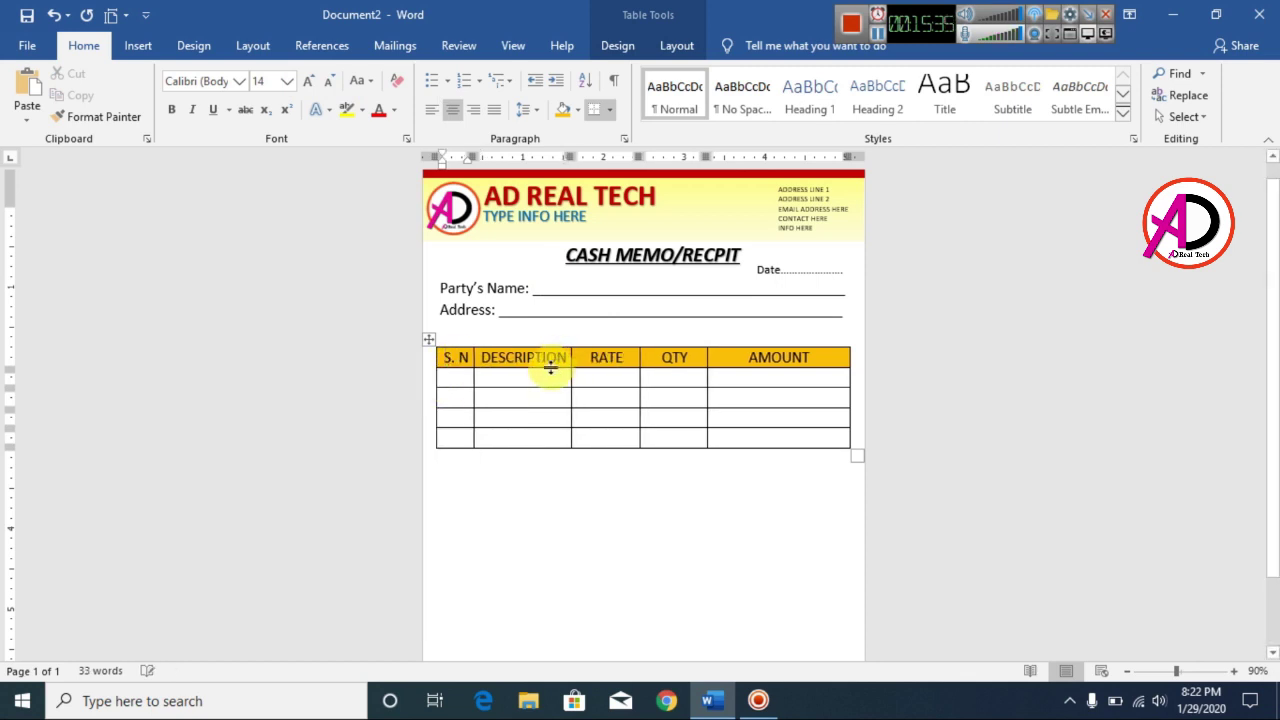
{"action": "scroll", "coordinate": [507, 393], "scroll_direction": "down", "scroll_amount": 2}
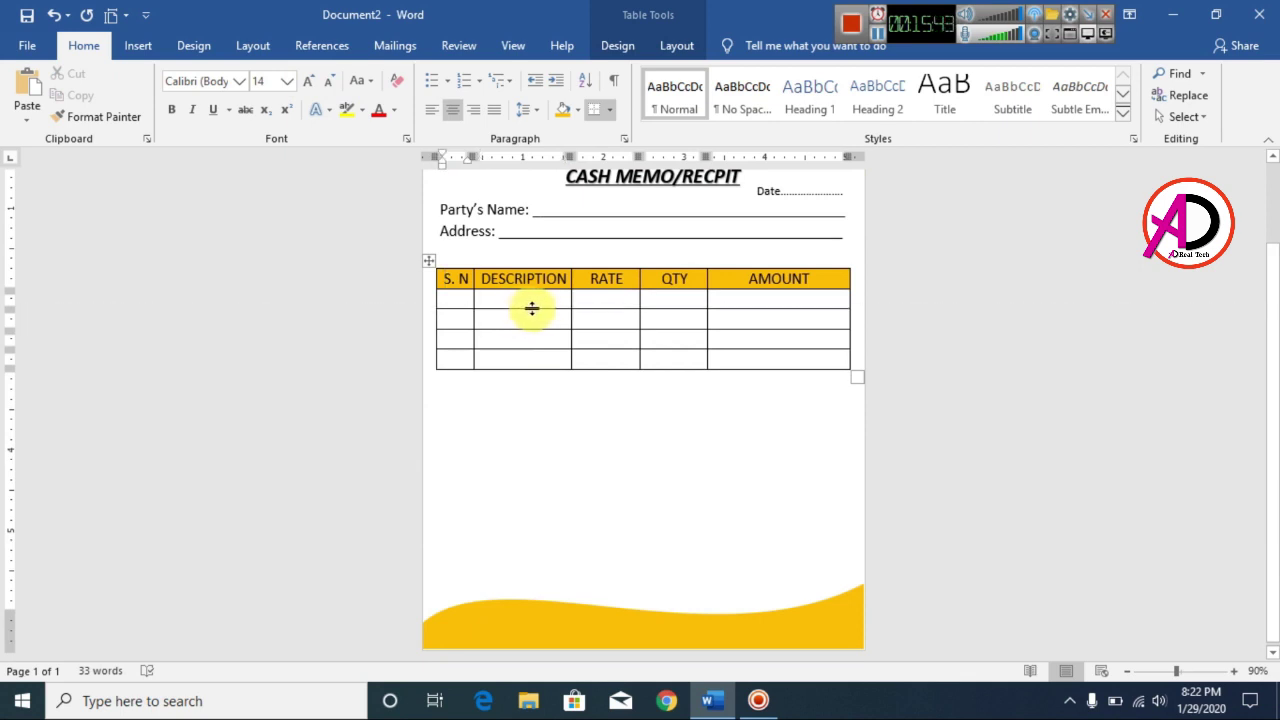
- Make the first item row much taller and add a new row at the table's bottom
{"action": "left_click_drag", "start_coordinate": [541, 309], "coordinate": [539, 487]}
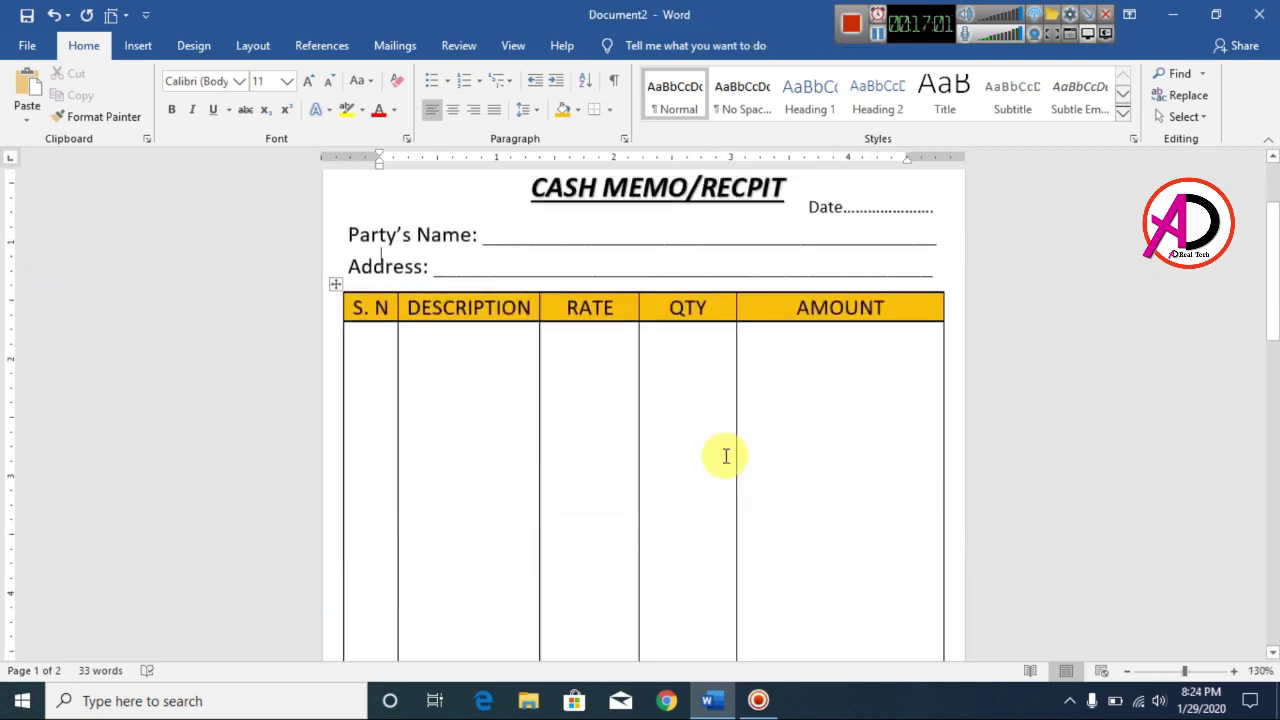
{"action": "scroll", "coordinate": [386, 400], "scroll_direction": "up", "scroll_amount": 3}
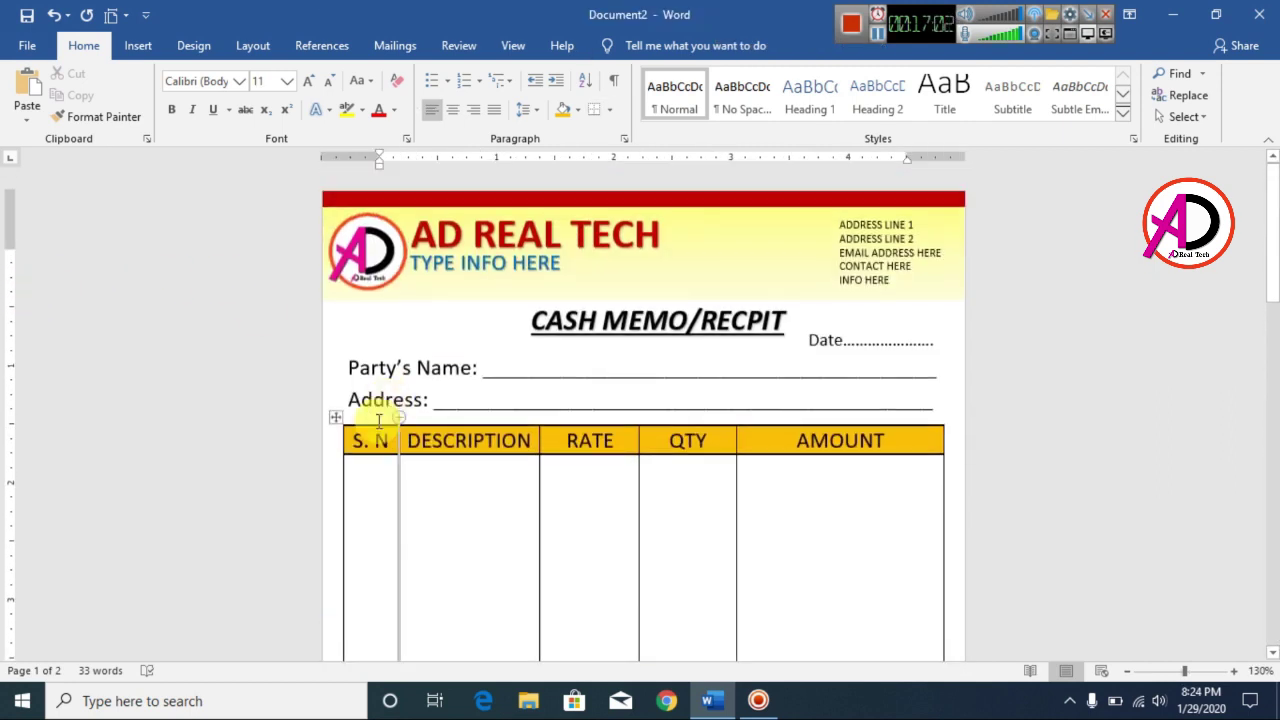
{"action": "scroll", "coordinate": [394, 480], "scroll_direction": "down", "scroll_amount": 5}
{"action": "scroll", "coordinate": [537, 483], "scroll_direction": "down", "scroll_amount": 2}
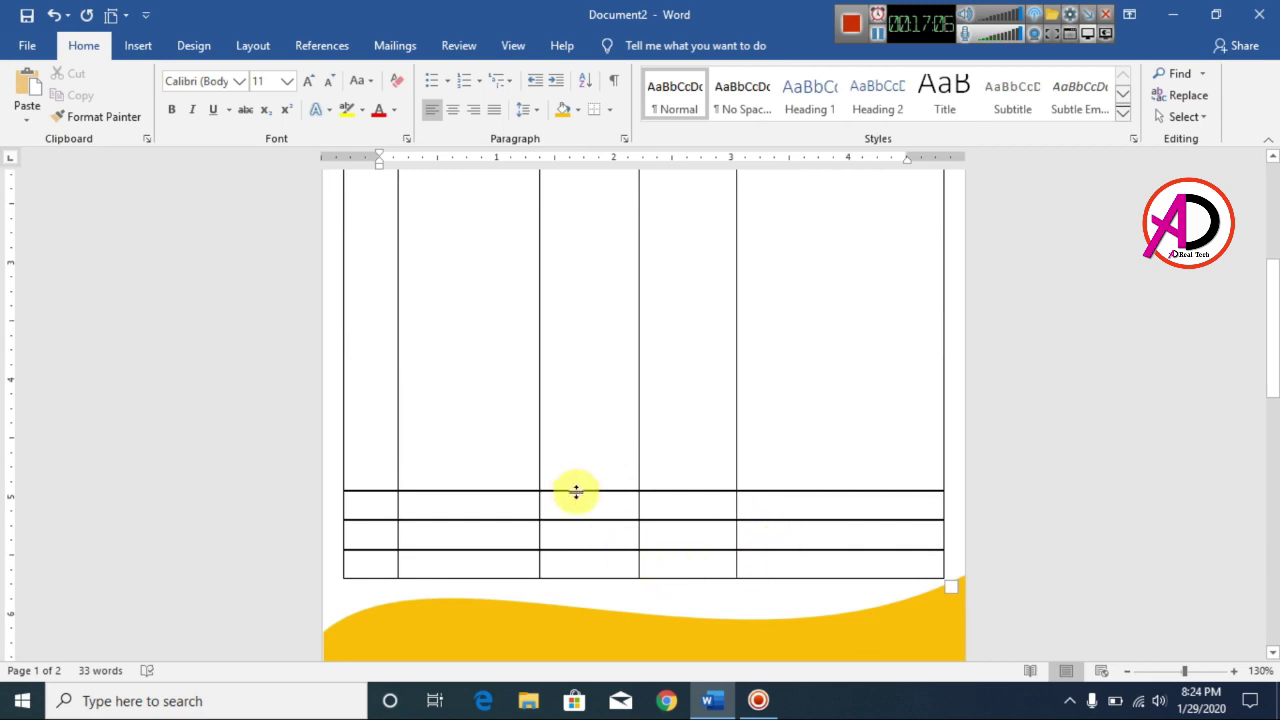
{"action": "left_click_drag", "start_coordinate": [576, 491], "coordinate": [574, 466]}
{"action": "scroll", "coordinate": [763, 591], "scroll_direction": "up", "scroll_amount": 3}
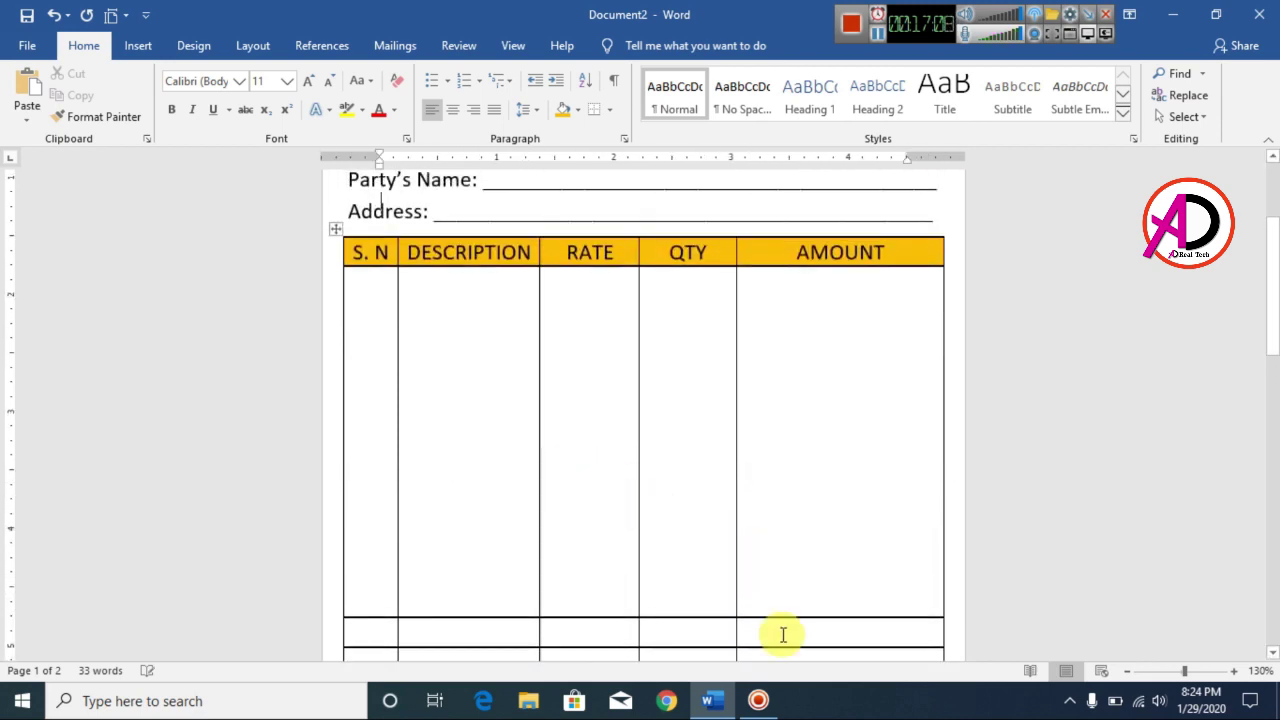
{"action": "scroll", "coordinate": [800, 612], "scroll_direction": "down", "scroll_amount": 5}
{"action": "scroll", "coordinate": [800, 612], "scroll_direction": "down", "scroll_amount": 1}
{"action": "left_click", "coordinate": [787, 350]}
{"action": "key", "text": "Tab"}
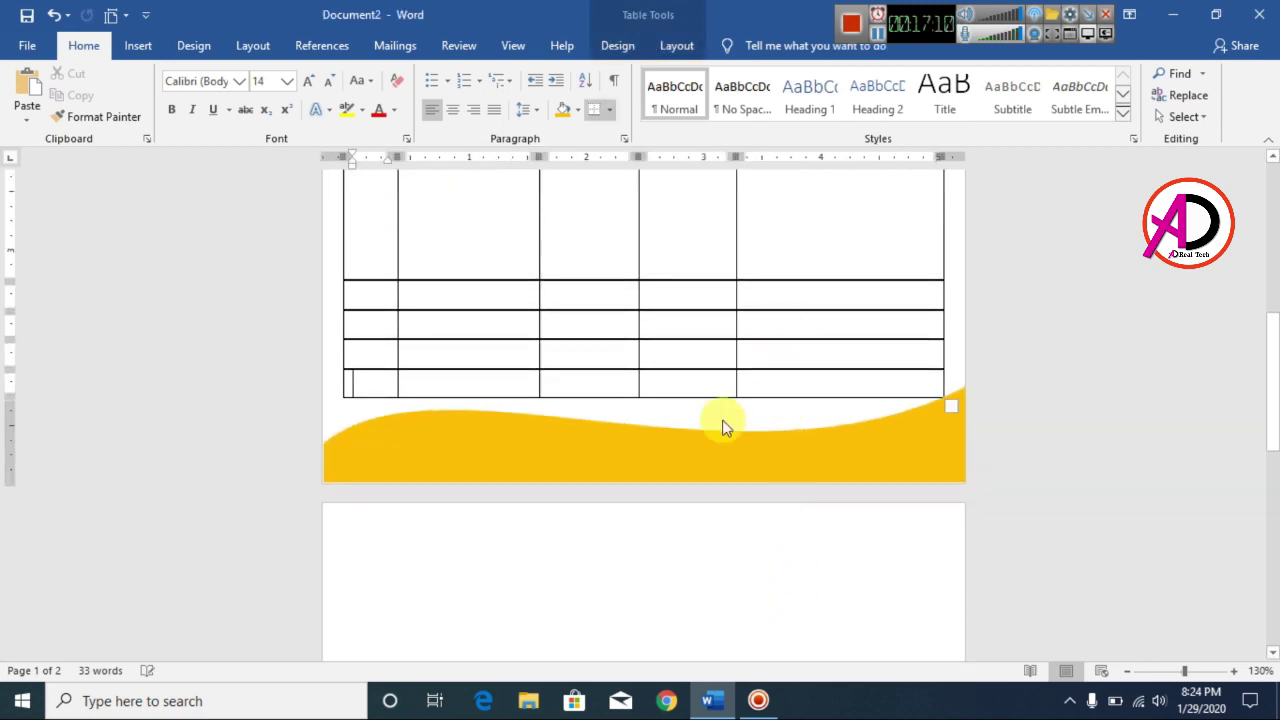
{"action": "scroll", "coordinate": [886, 449], "scroll_direction": "up", "scroll_amount": 3}
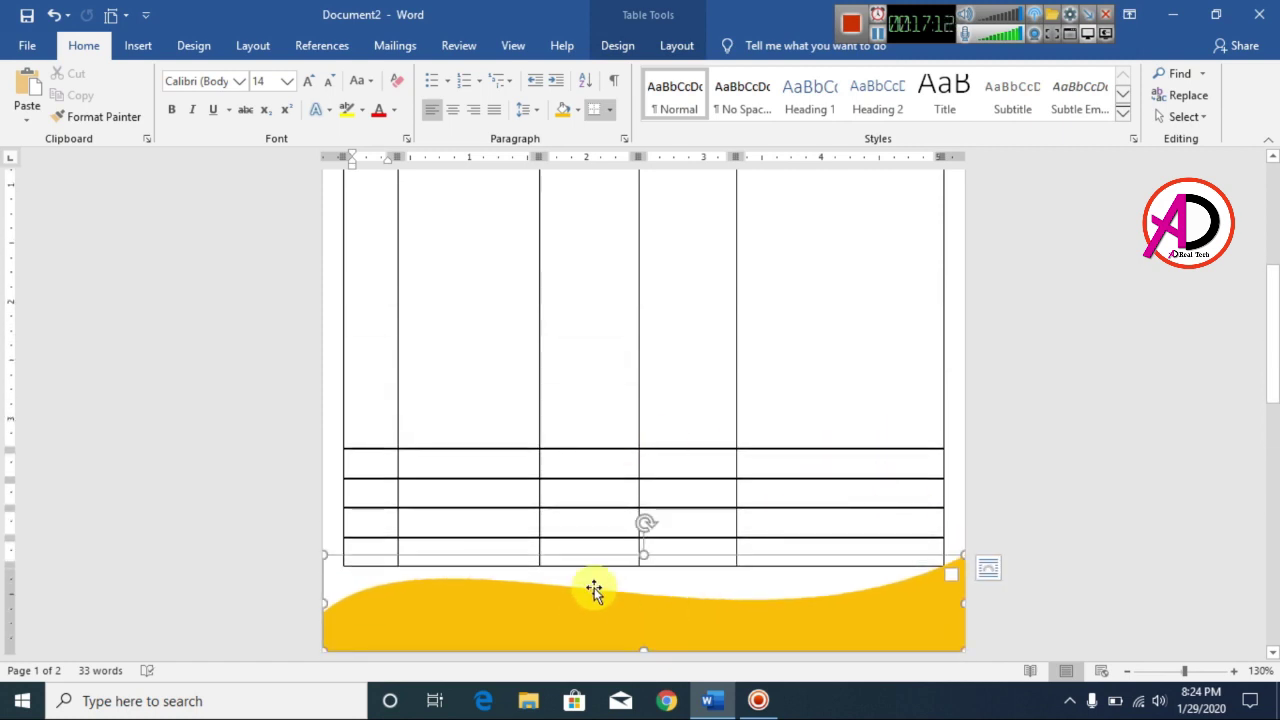
- Resize the yellow wave footer by lowering its top edge and stretching its bottom downward
{"action": "left_click", "coordinate": [594, 591]}
{"action": "scroll", "coordinate": [594, 591], "scroll_direction": "down", "scroll_amount": 5}
{"action": "left_click_drag", "start_coordinate": [643, 273], "coordinate": [634, 298]}
{"action": "left_click_drag", "start_coordinate": [640, 371], "coordinate": [643, 406]}
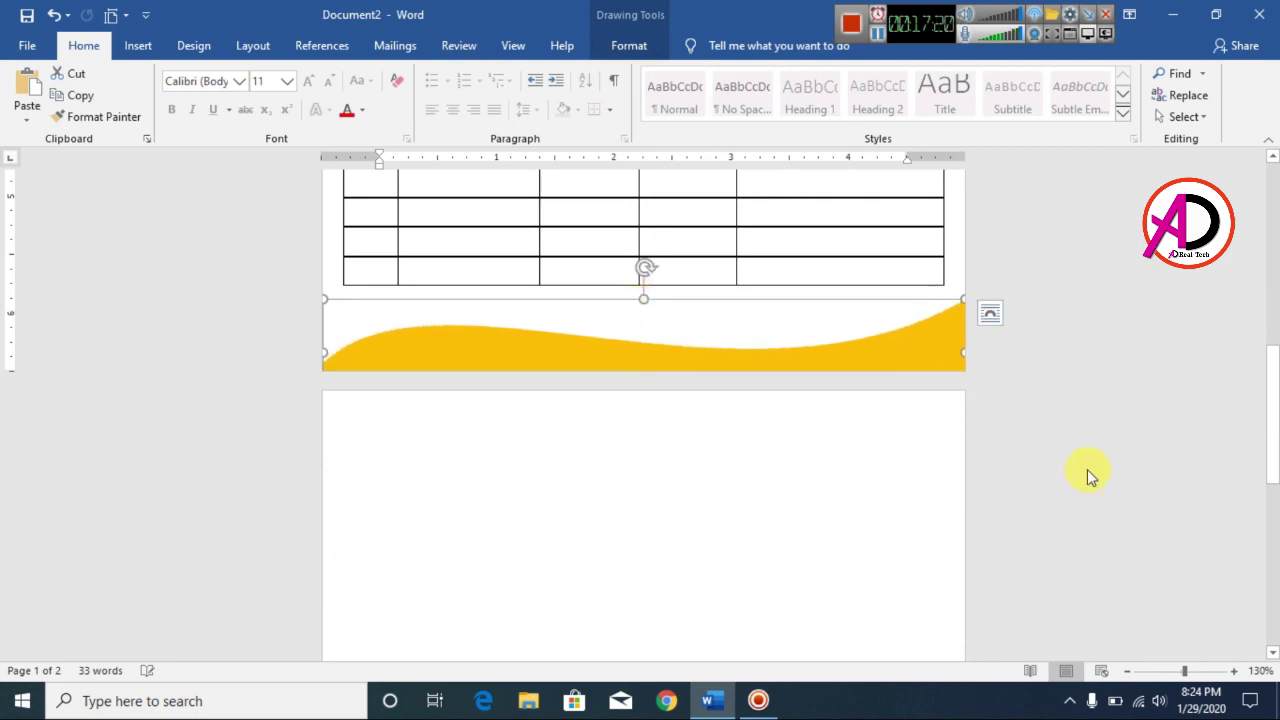
{"action": "left_click", "coordinate": [1089, 474]}
{"action": "scroll", "coordinate": [609, 449], "scroll_direction": "up", "scroll_amount": 4}
{"action": "scroll", "coordinate": [480, 537], "scroll_direction": "down", "scroll_amount": 2}
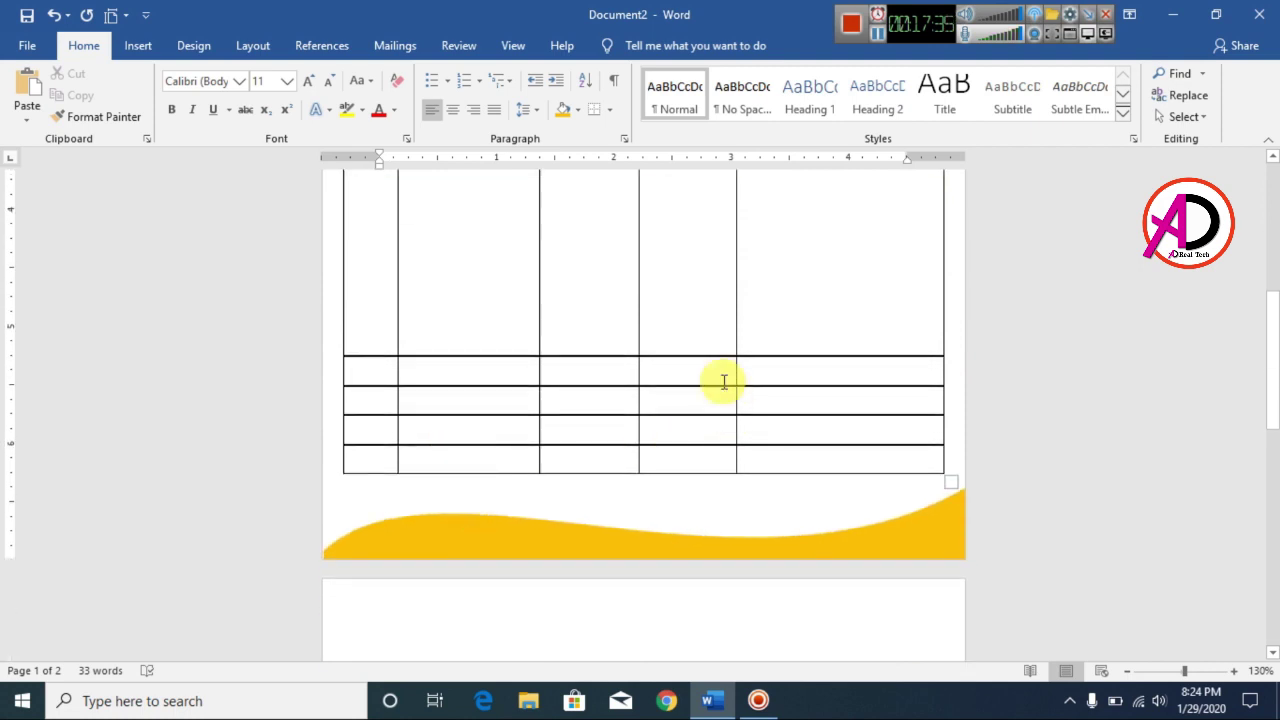
- Type the TOTAL, DIS, VAT and S. TOTAL labels and adjust the item table's column widths
{"action": "left_click", "coordinate": [669, 371]}
{"action": "type", "text": "TOT"}
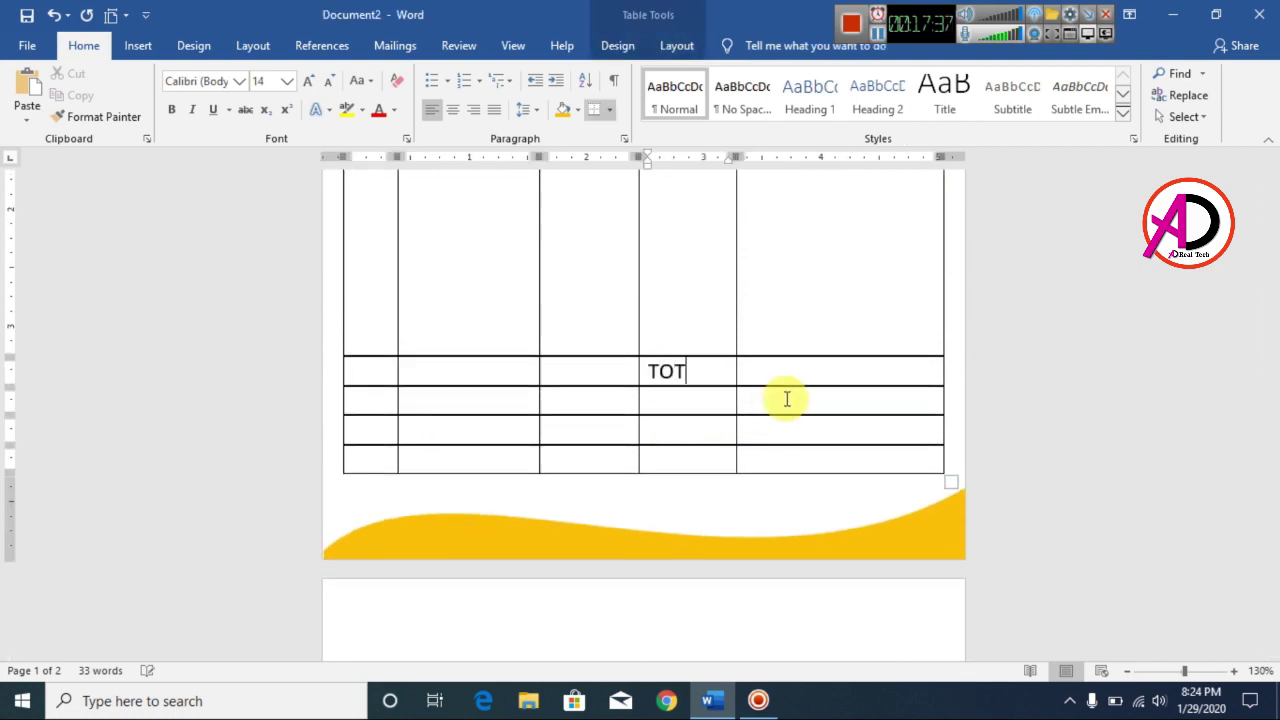
{"action": "type", "text": ". TOTAL"}
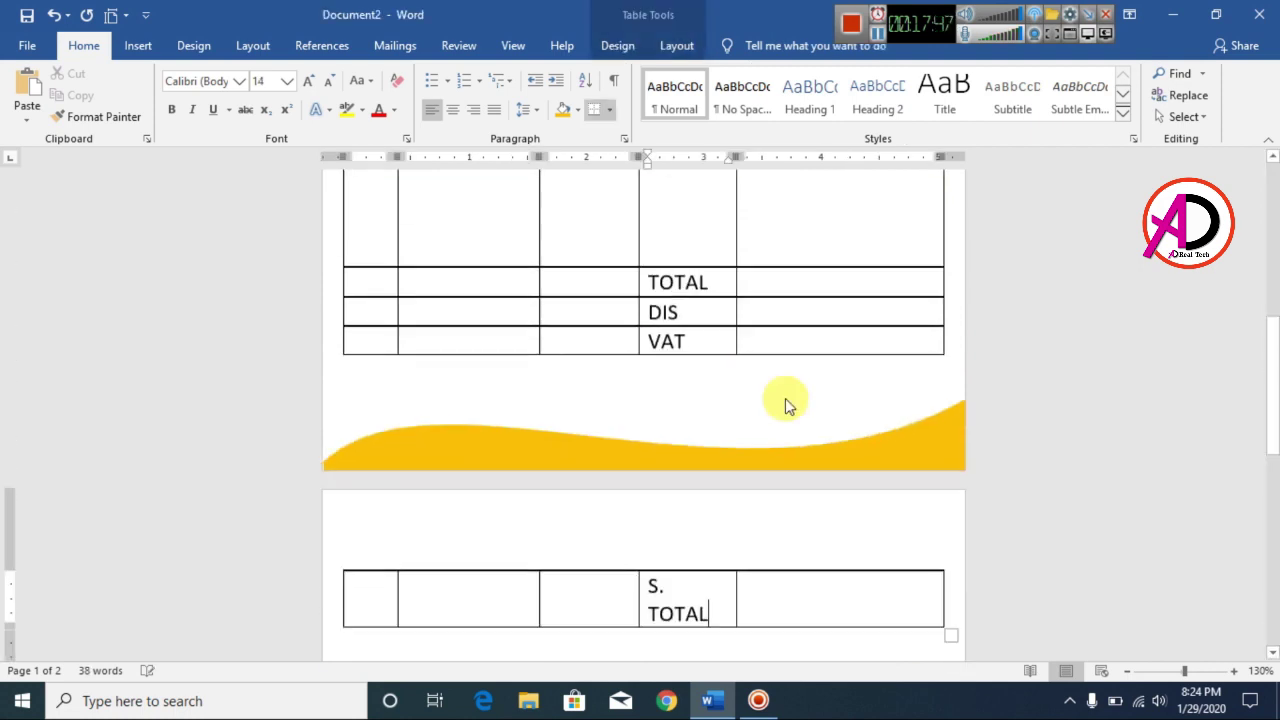
{"action": "scroll", "coordinate": [583, 386], "scroll_direction": "up", "scroll_amount": 10}
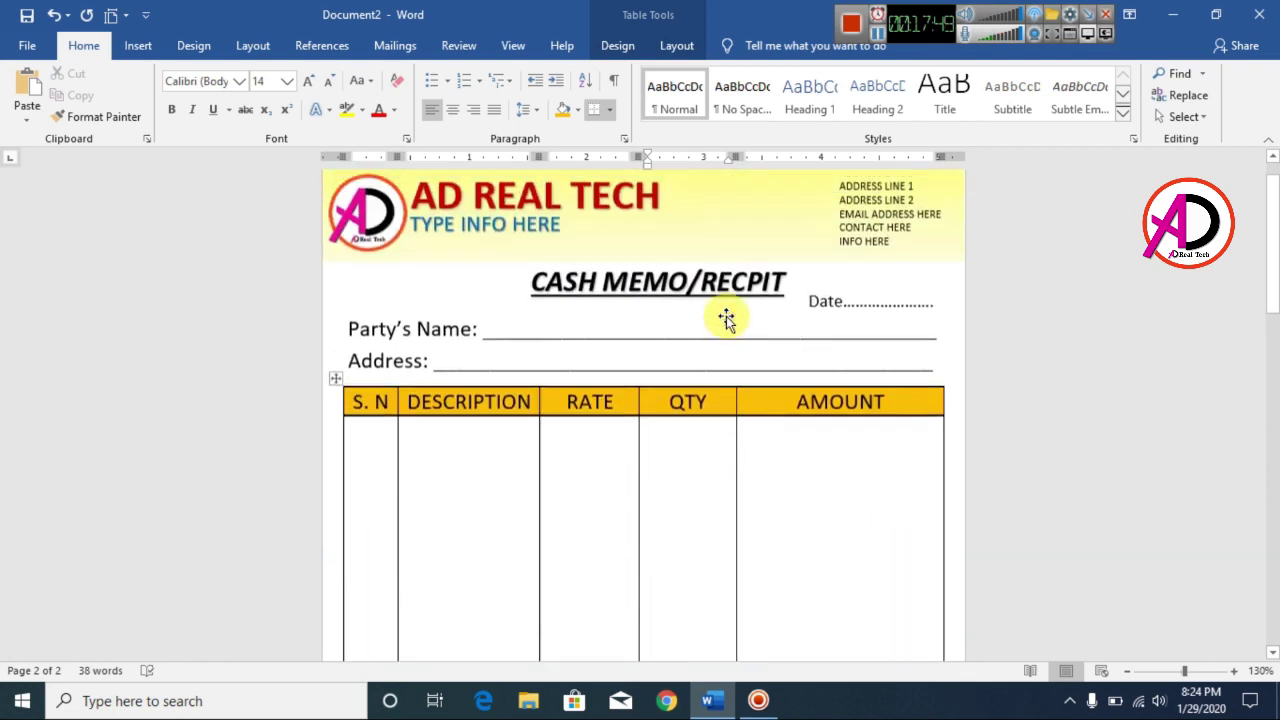
{"action": "left_click_drag", "start_coordinate": [743, 158], "coordinate": [750, 157]}
{"action": "scroll", "coordinate": [790, 470], "scroll_direction": "down", "scroll_amount": 7}
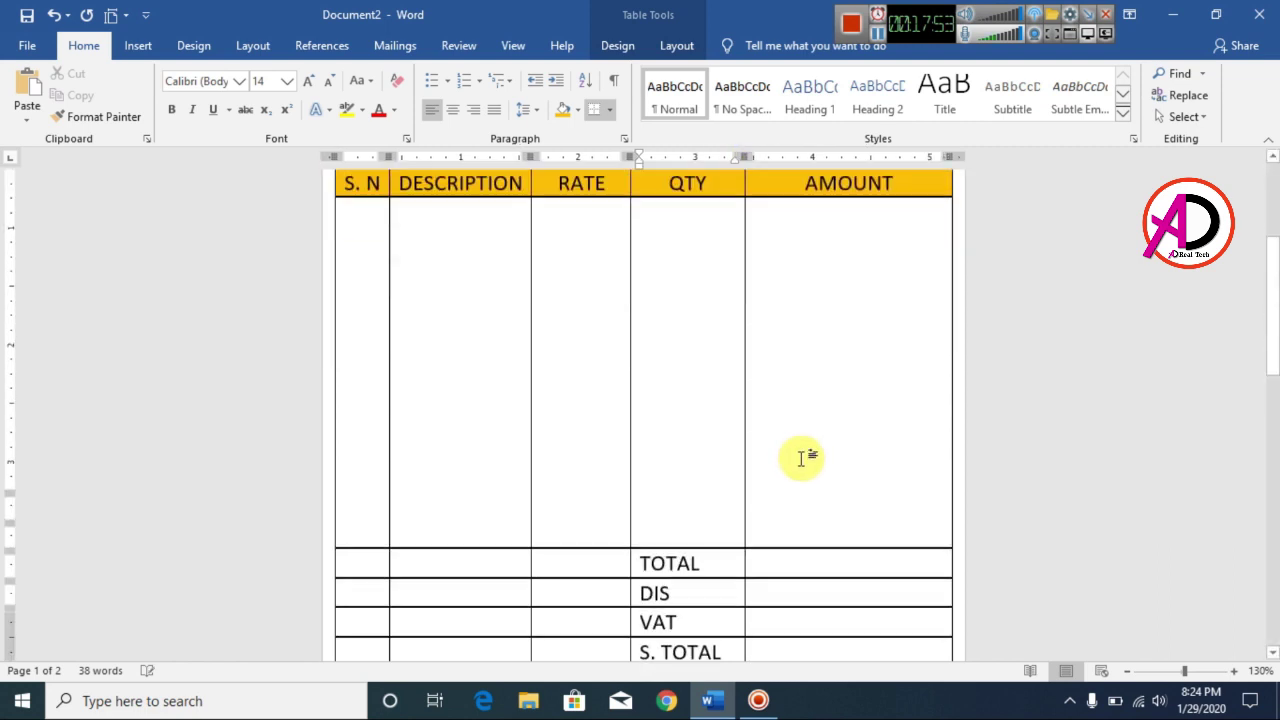
{"action": "scroll", "coordinate": [695, 507], "scroll_direction": "up", "scroll_amount": 4}
{"action": "scroll", "coordinate": [695, 507], "scroll_direction": "up", "scroll_amount": 3}
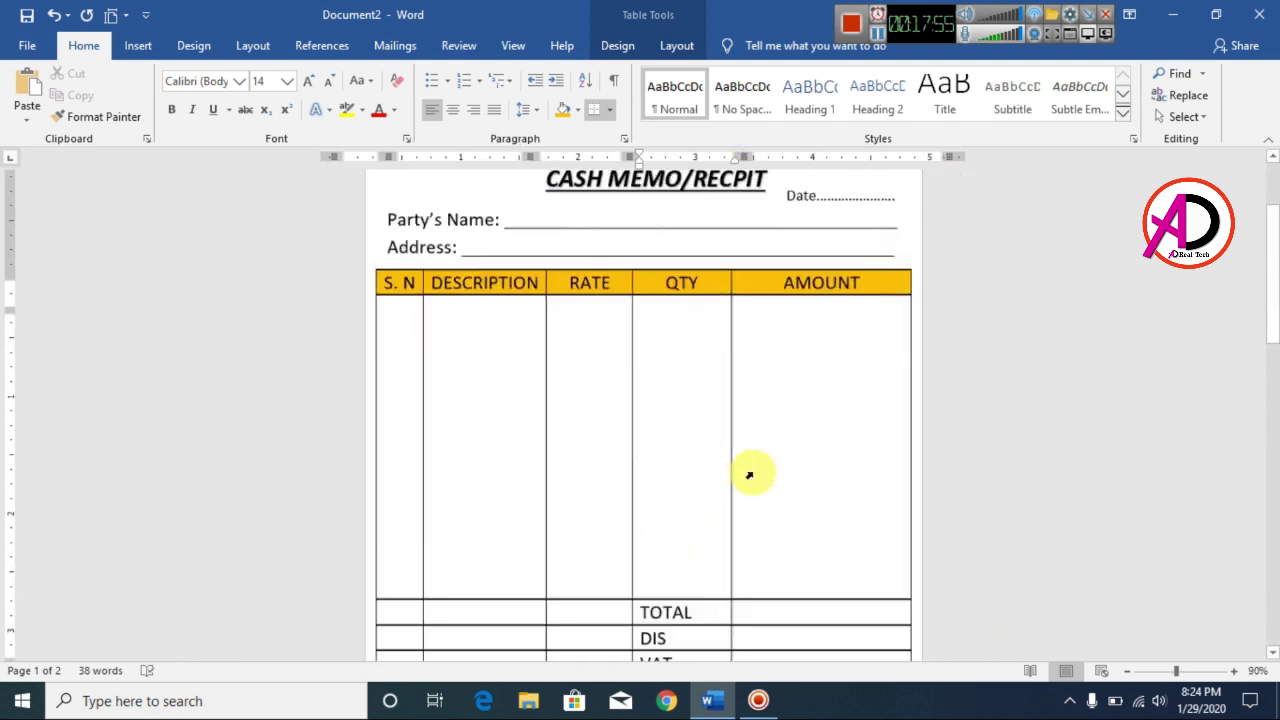
{"action": "scroll", "coordinate": [751, 469], "scroll_direction": "down", "scroll_amount": 5}
- Shade the TOTAL to S. TOTAL label cells orange
{"action": "left_click_drag", "start_coordinate": [446, 532], "coordinate": [466, 586]}
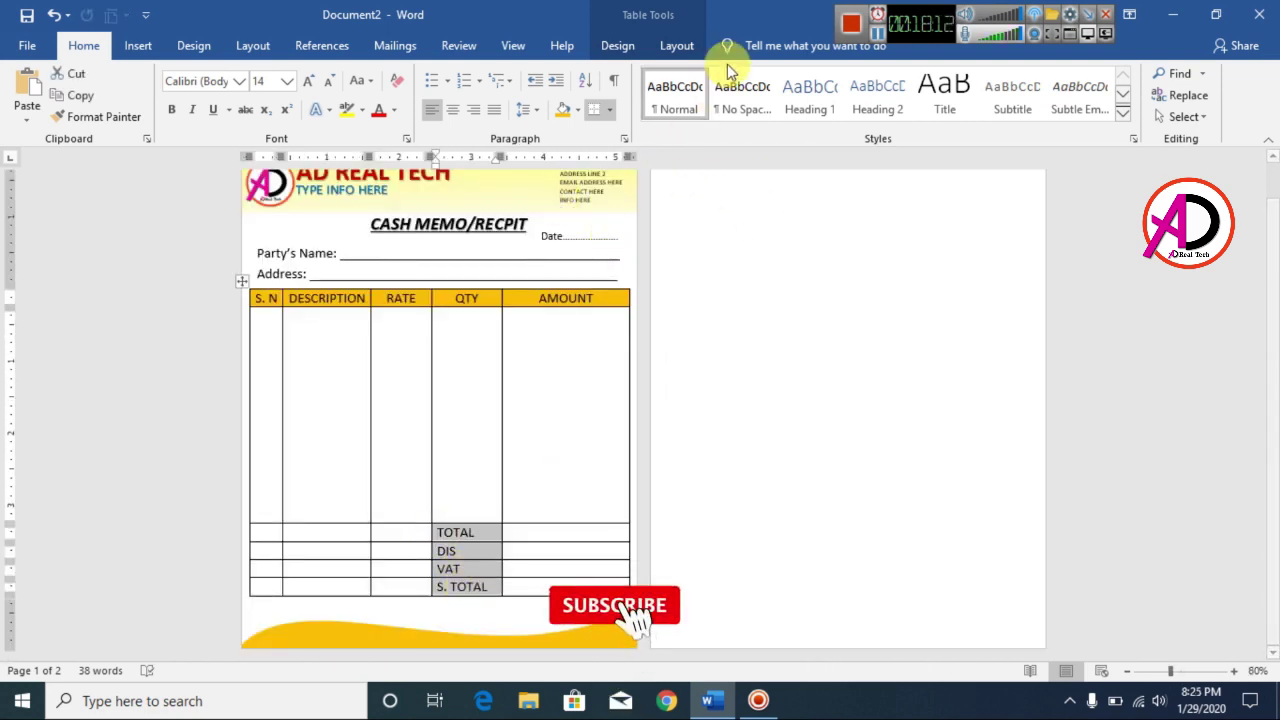
{"action": "left_click", "coordinate": [617, 45]}
{"action": "left_click", "coordinate": [742, 105]}
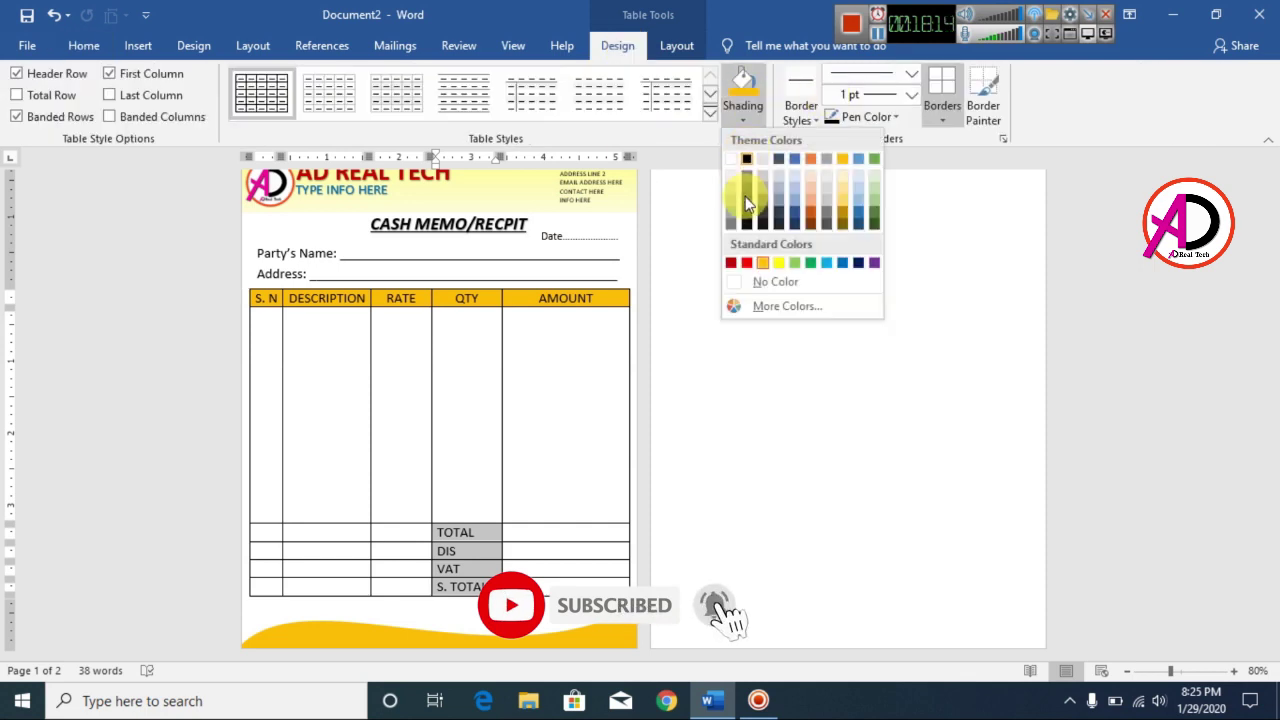
{"action": "left_click", "coordinate": [764, 264]}
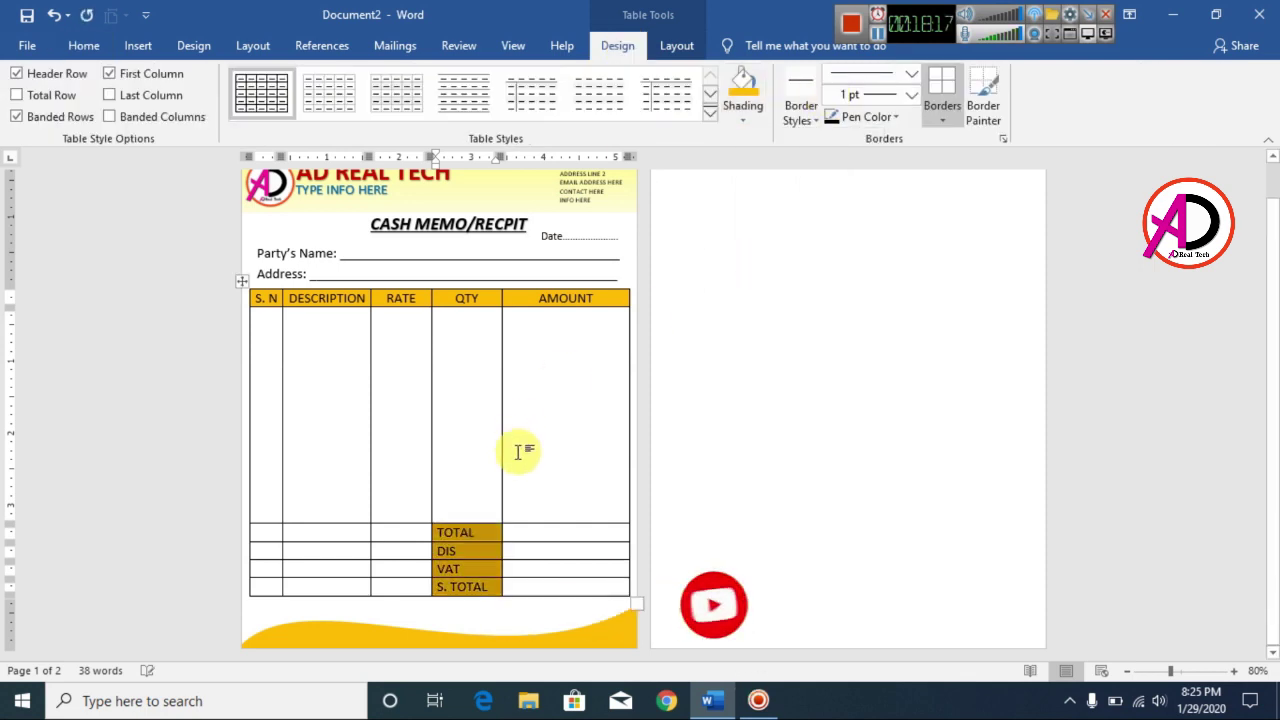
{"action": "left_click", "coordinate": [547, 531]}
- Merge the cells left of the total labels into one cell reading 'In Word'
{"action": "left_click_drag", "start_coordinate": [269, 534], "coordinate": [395, 570]}
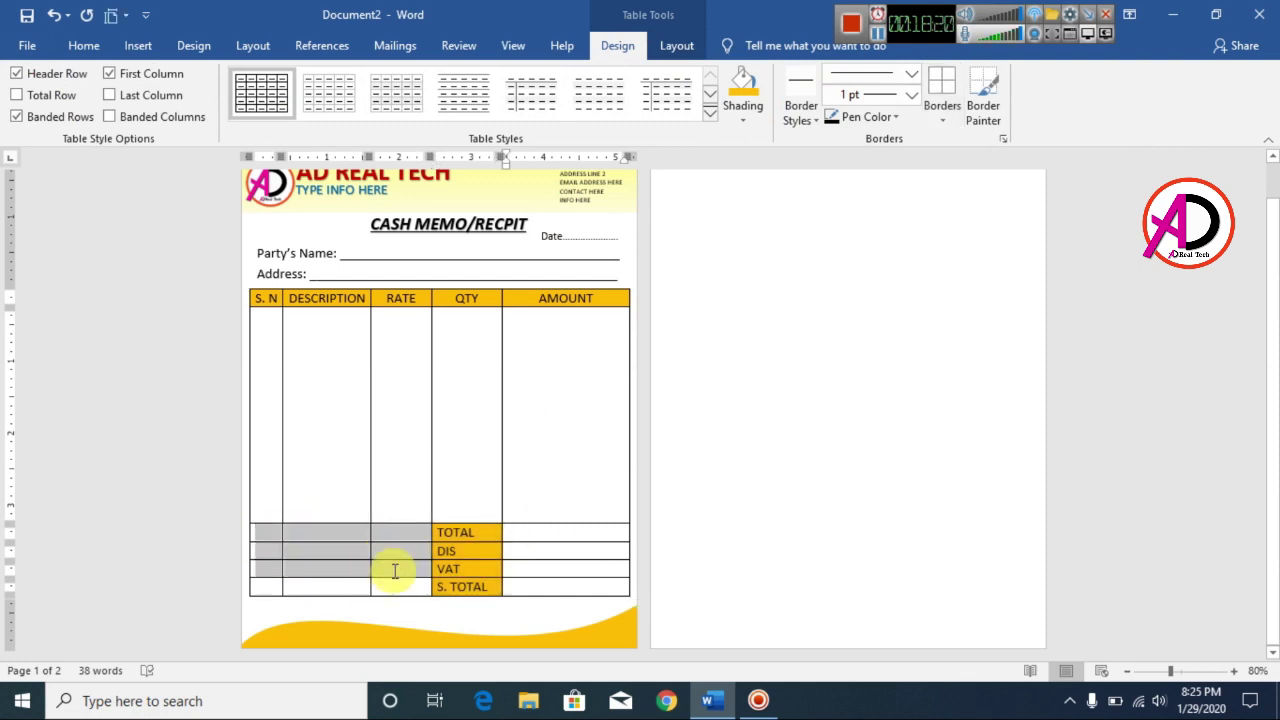
{"action": "left_click", "coordinate": [703, 47]}
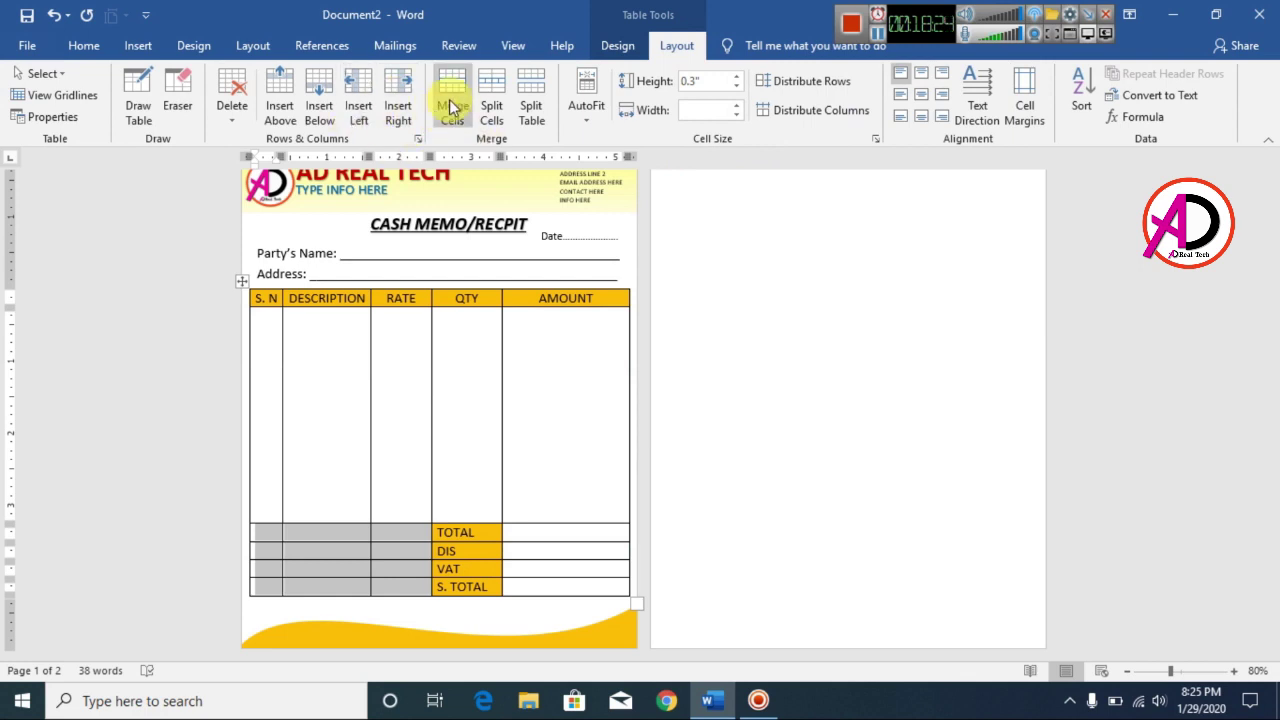
{"action": "left_click", "coordinate": [453, 106]}
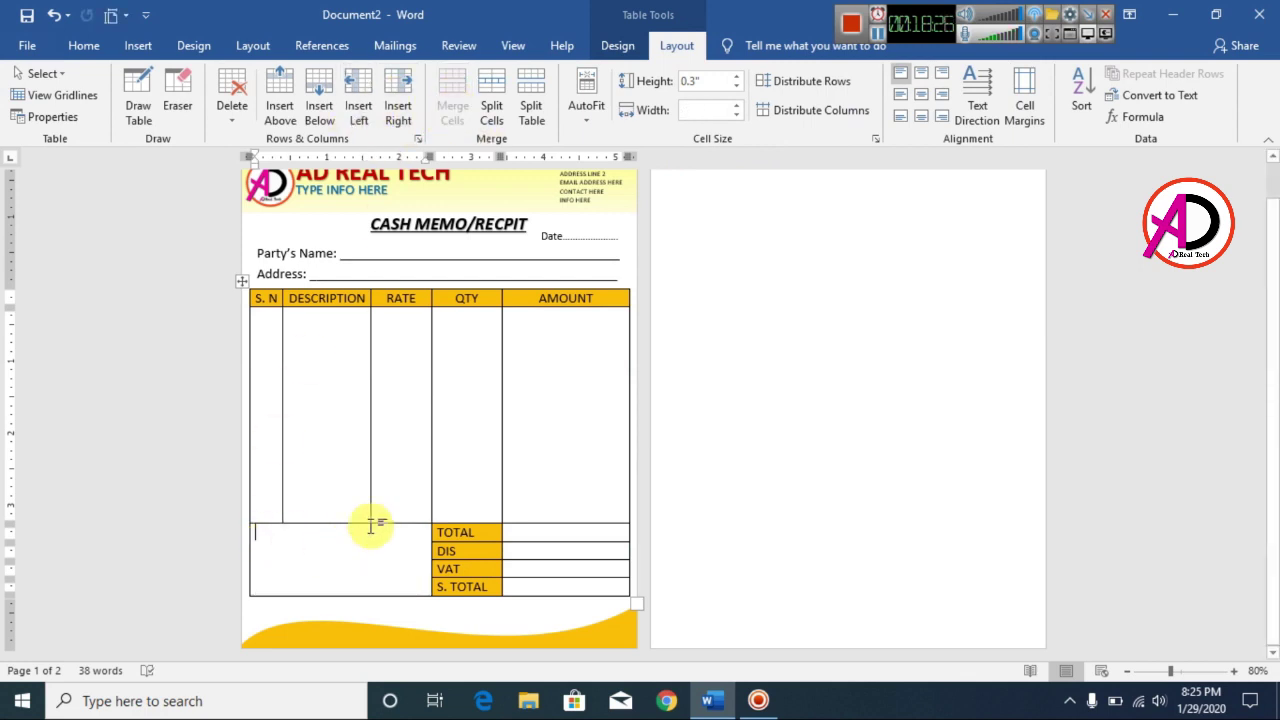
{"action": "type", "text": "I"}
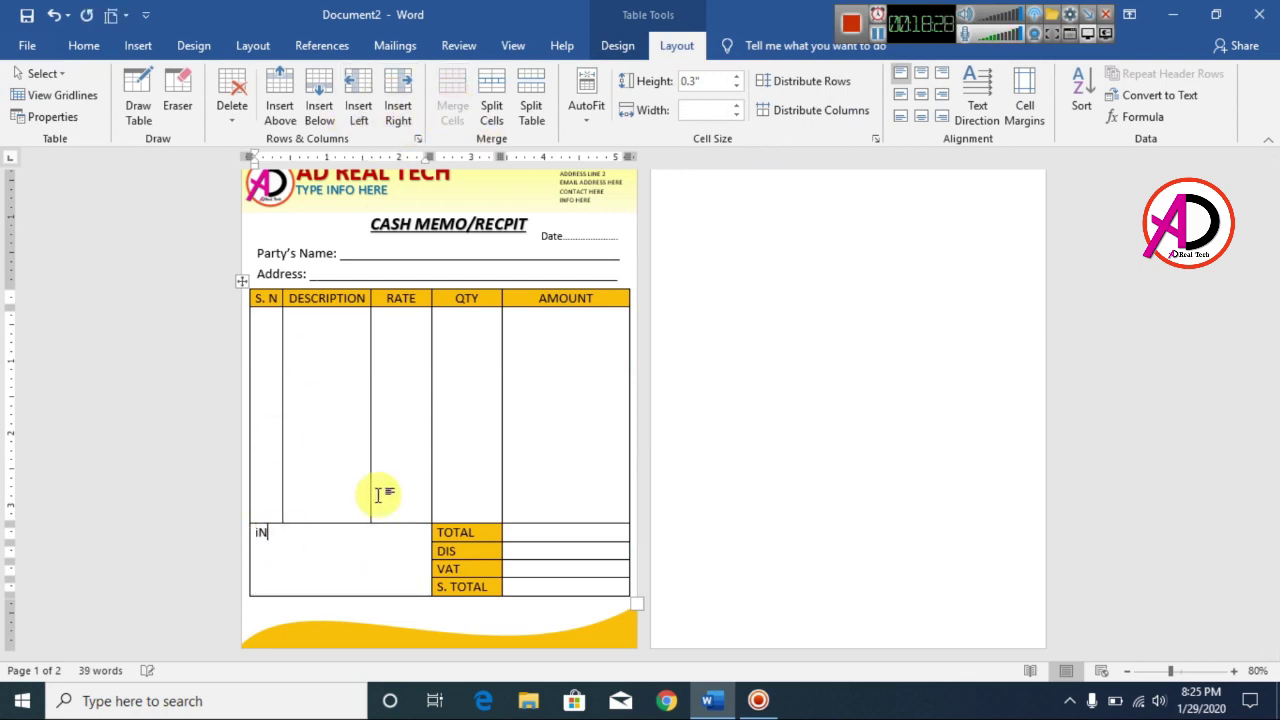
{"action": "type", "text": "n Word Here"}
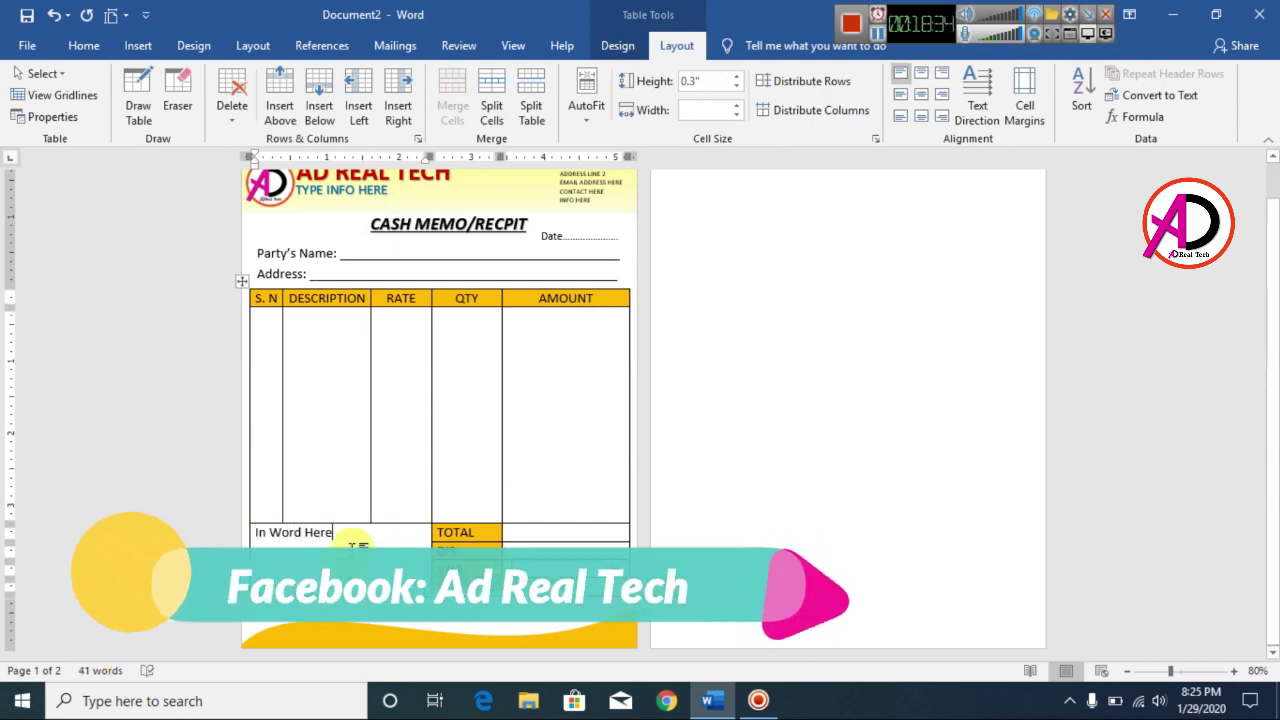
{"action": "key", "text": "BackSpace"}
{"action": "key", "text": "BackSpace"}
{"action": "key", "text": "BackSpace"}
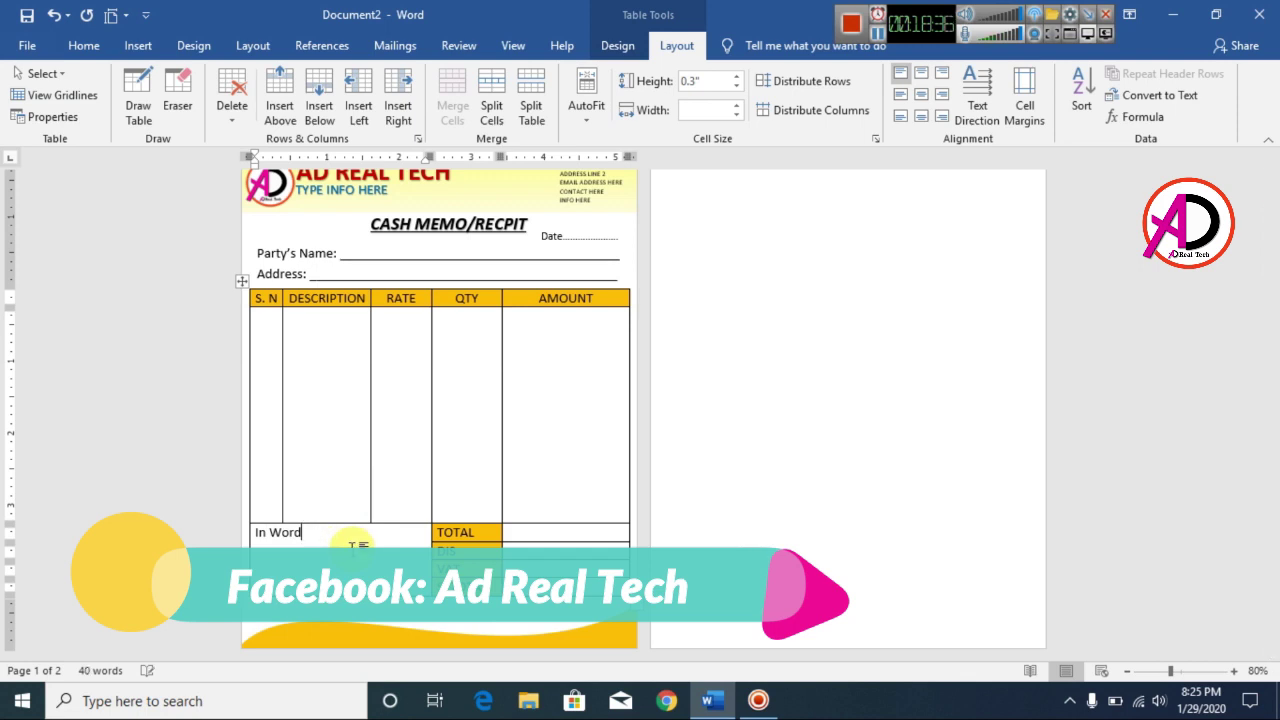
- Review the finished memo, then open Save As on the Desktop and begin the file name
{"action": "left_click", "coordinate": [786, 451]}
{"action": "scroll", "coordinate": [771, 491], "scroll_direction": "down", "scroll_amount": 4}
{"action": "scroll", "coordinate": [771, 506], "scroll_direction": "up", "scroll_amount": 5}
{"action": "scroll", "coordinate": [767, 507], "scroll_direction": "up", "scroll_amount": 1}
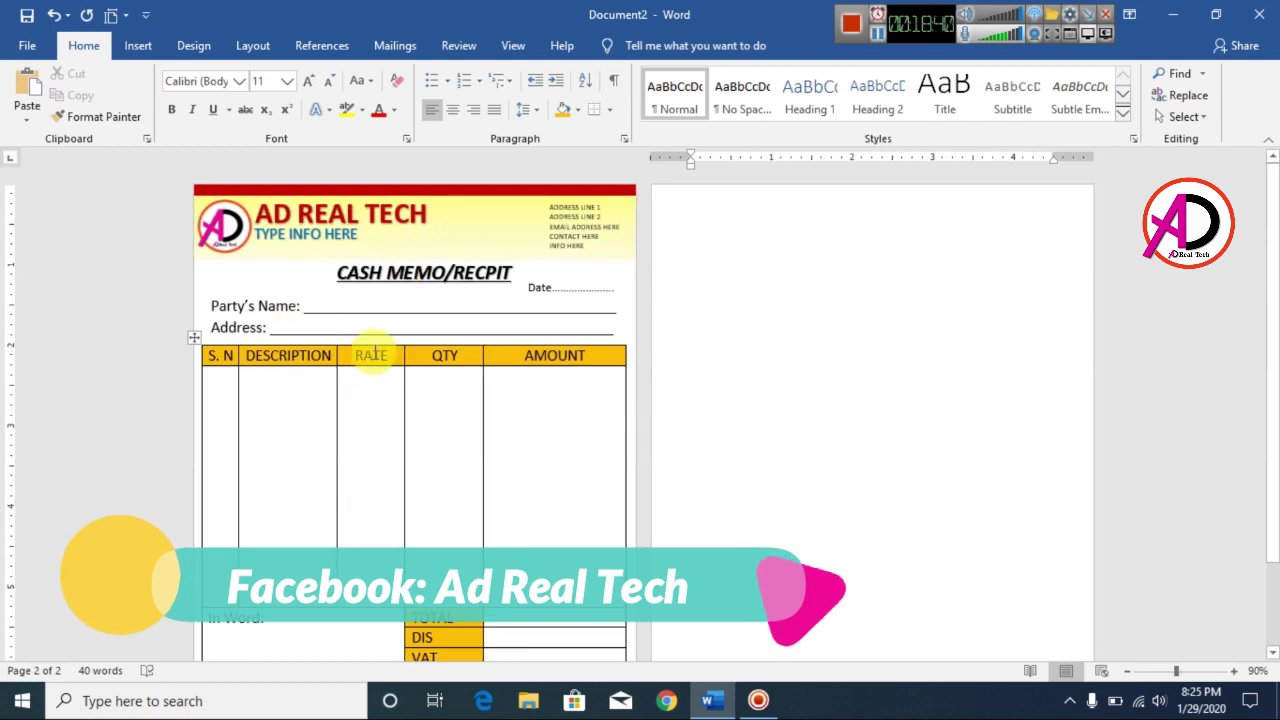
{"action": "scroll", "coordinate": [525, 448], "scroll_direction": "up", "scroll_amount": 1}
{"action": "scroll", "coordinate": [525, 448], "scroll_direction": "up", "scroll_amount": 3}
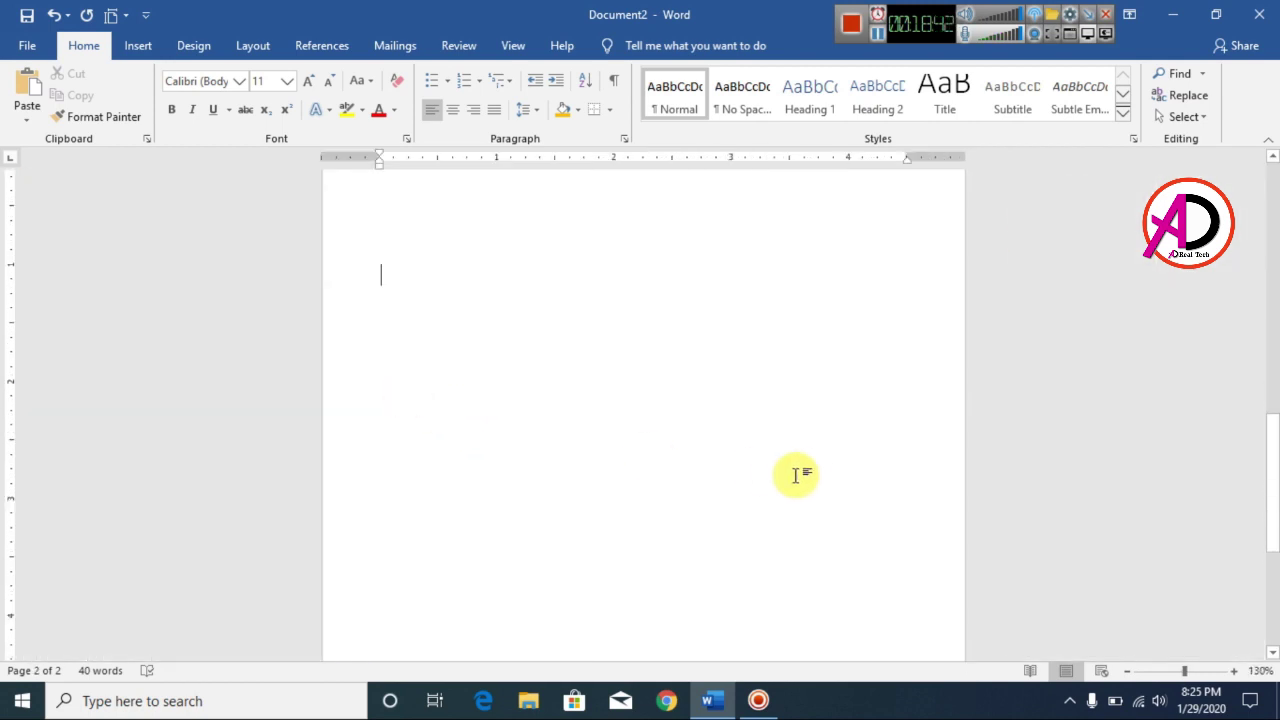
{"action": "scroll", "coordinate": [809, 471], "scroll_direction": "up", "scroll_amount": 5}
{"action": "scroll", "coordinate": [779, 459], "scroll_direction": "up", "scroll_amount": 5}
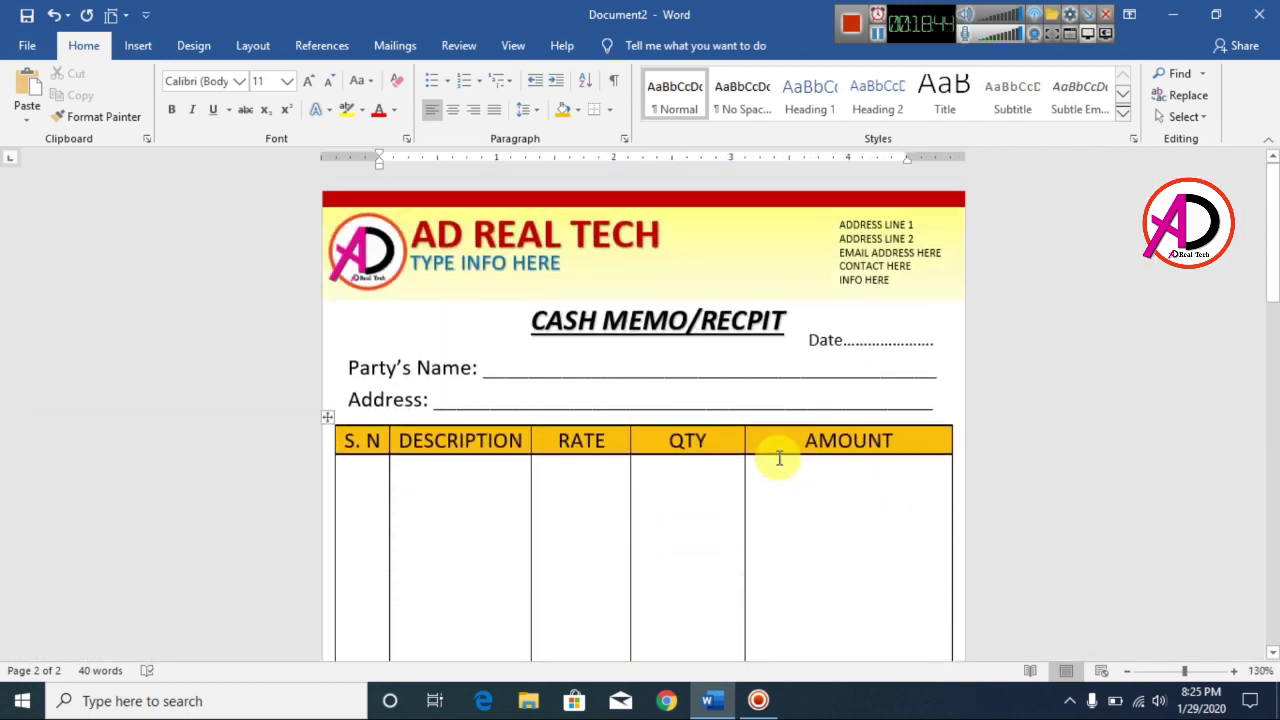
{"action": "scroll", "coordinate": [777, 457], "scroll_direction": "down", "scroll_amount": 2}
{"action": "left_click_drag", "start_coordinate": [1276, 287], "coordinate": [1272, 250]}
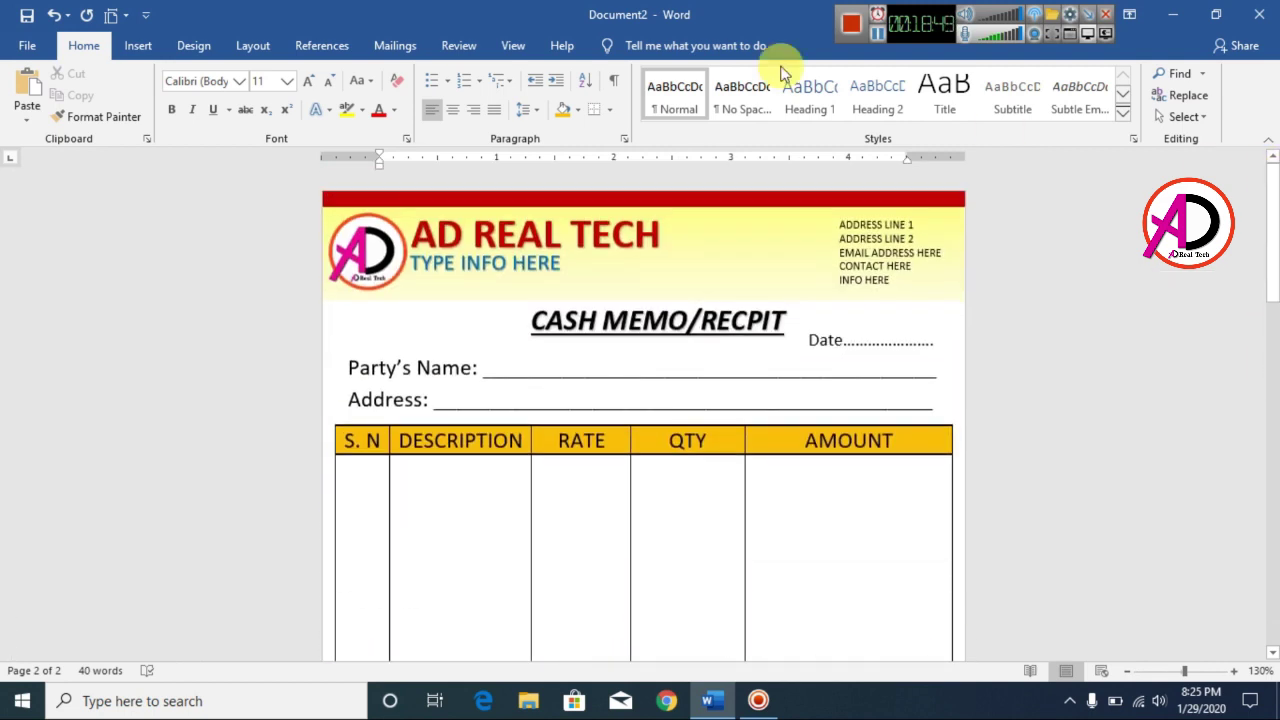
{"action": "left_click", "coordinate": [27, 15]}
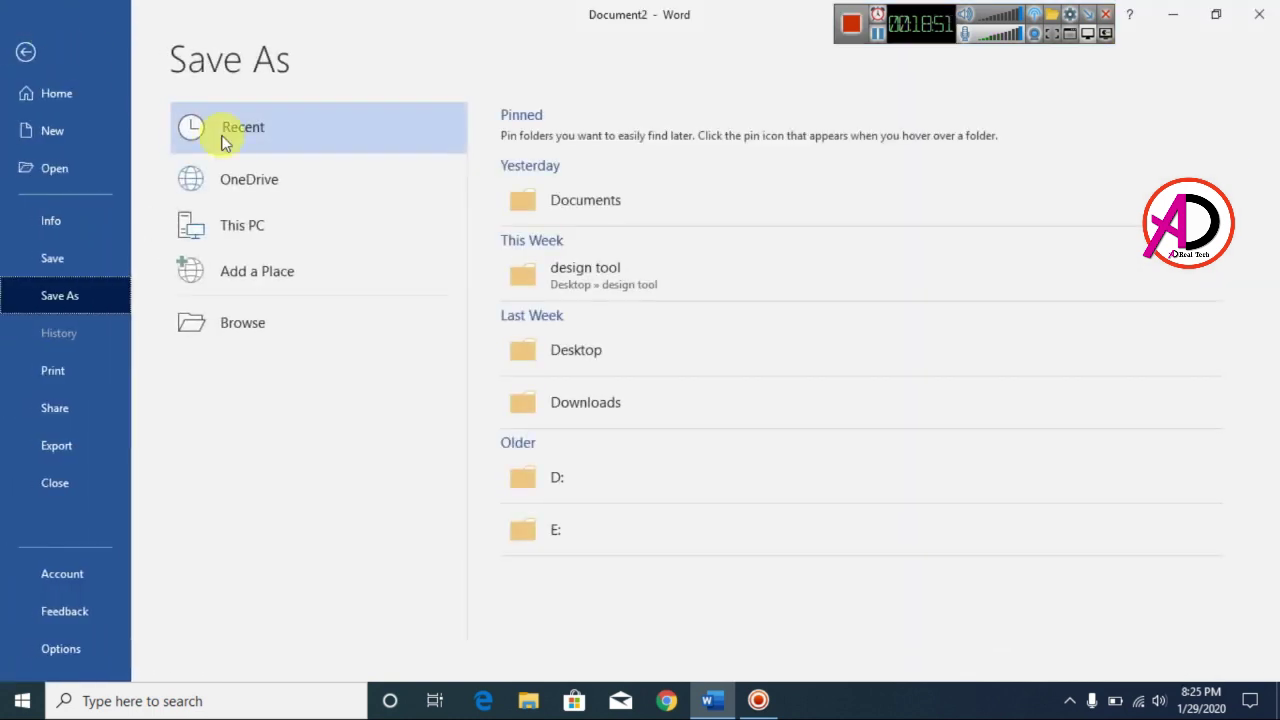
{"action": "left_click", "coordinate": [224, 330]}
{"action": "type", "text": "S"}
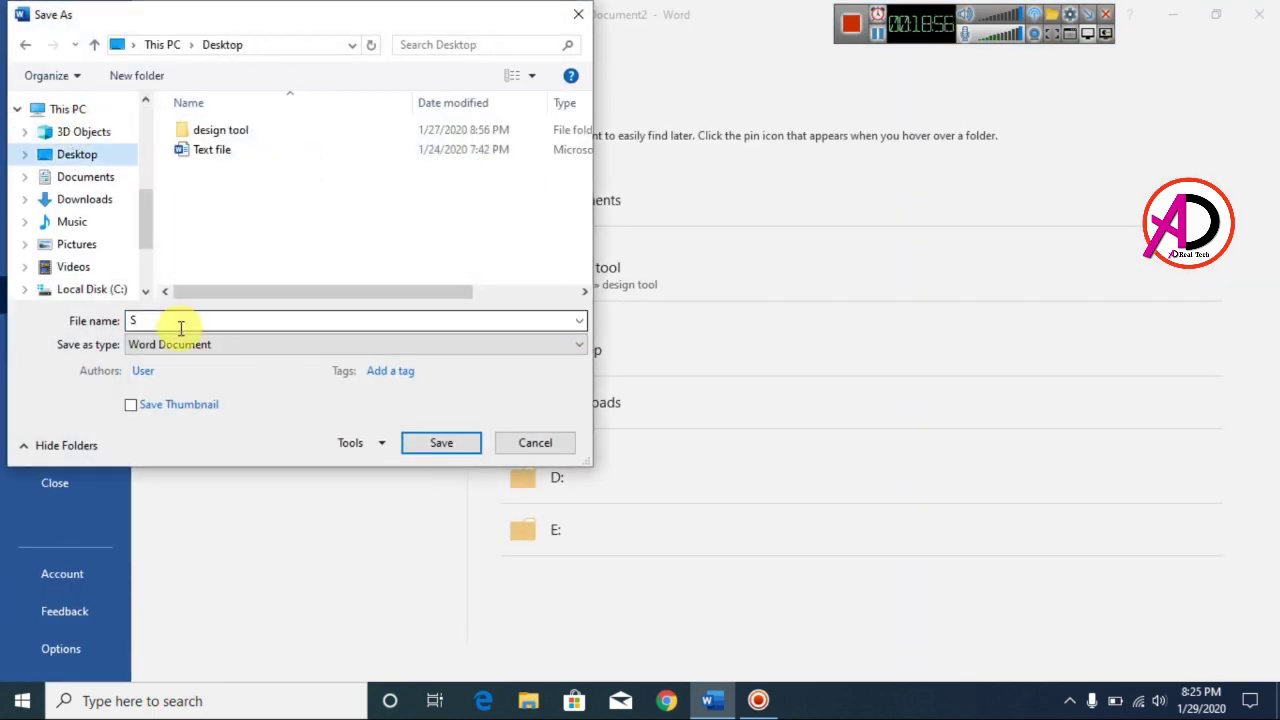